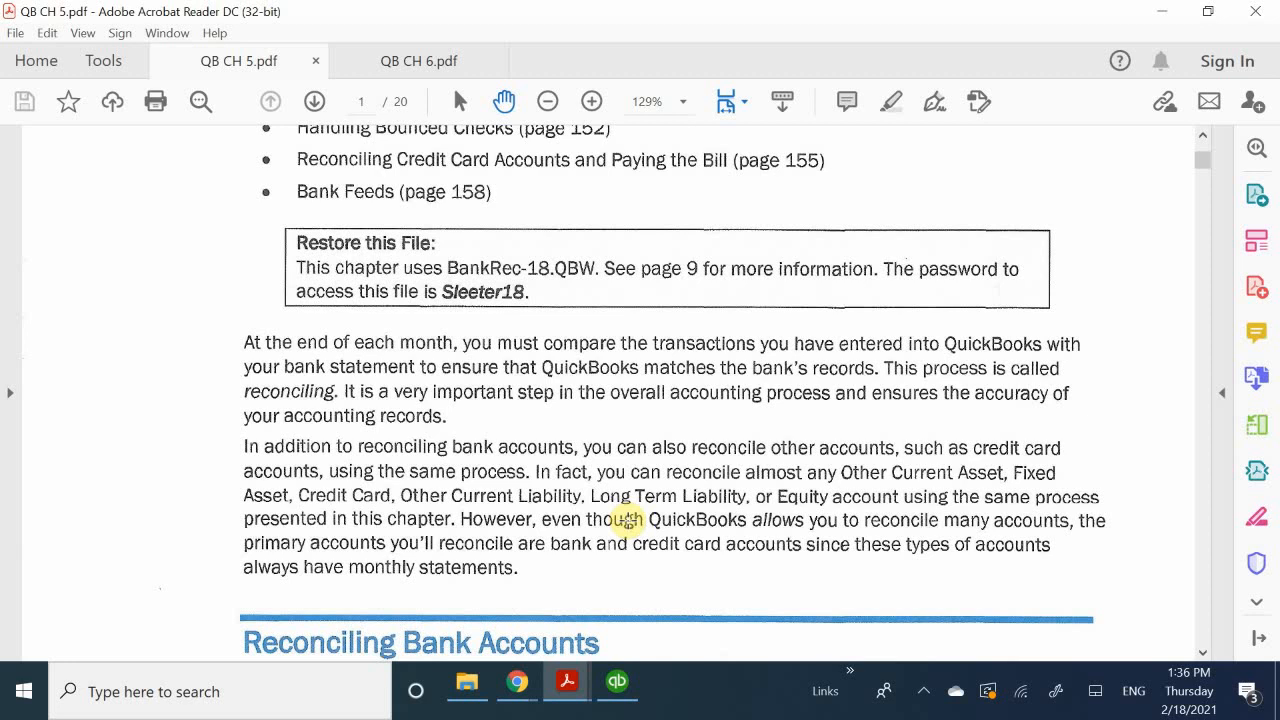
Read the chapter's introduction to reconciling bank accounts and the summary of the January 31, 2019 Business Checking Account statement
scroll(650, 308, "down", 1)
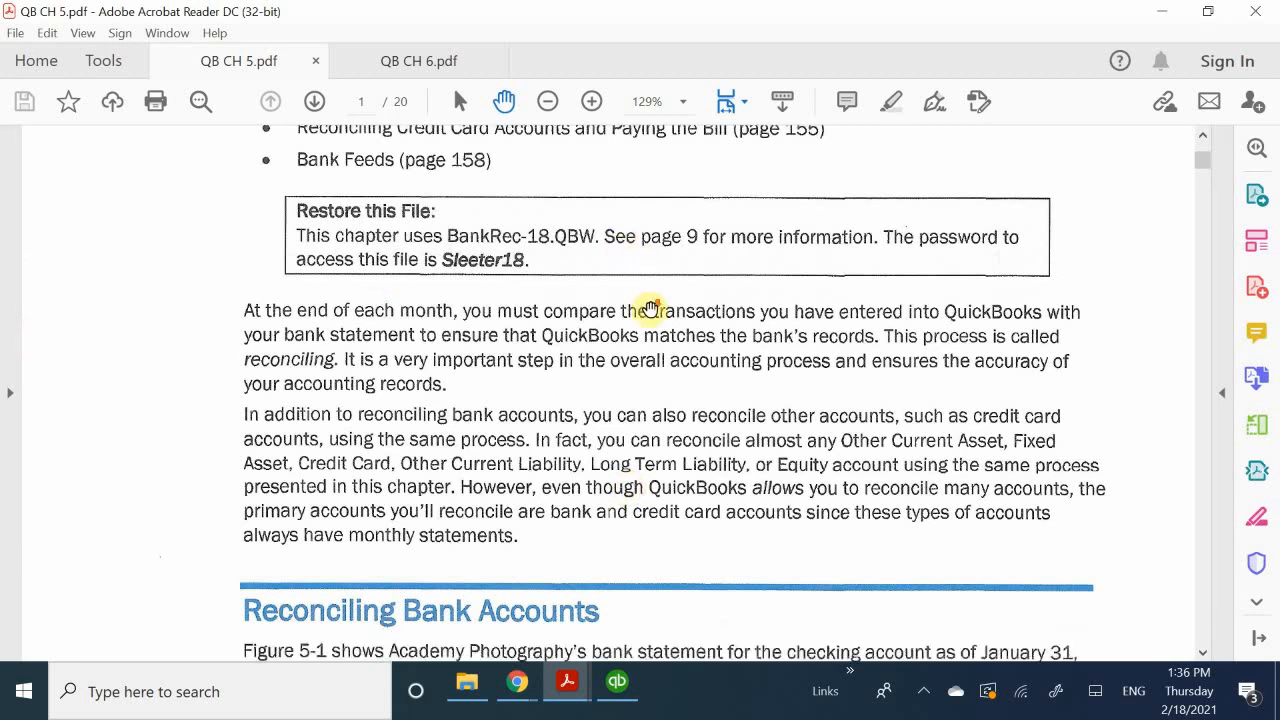
scroll(650, 308, "down", 5)
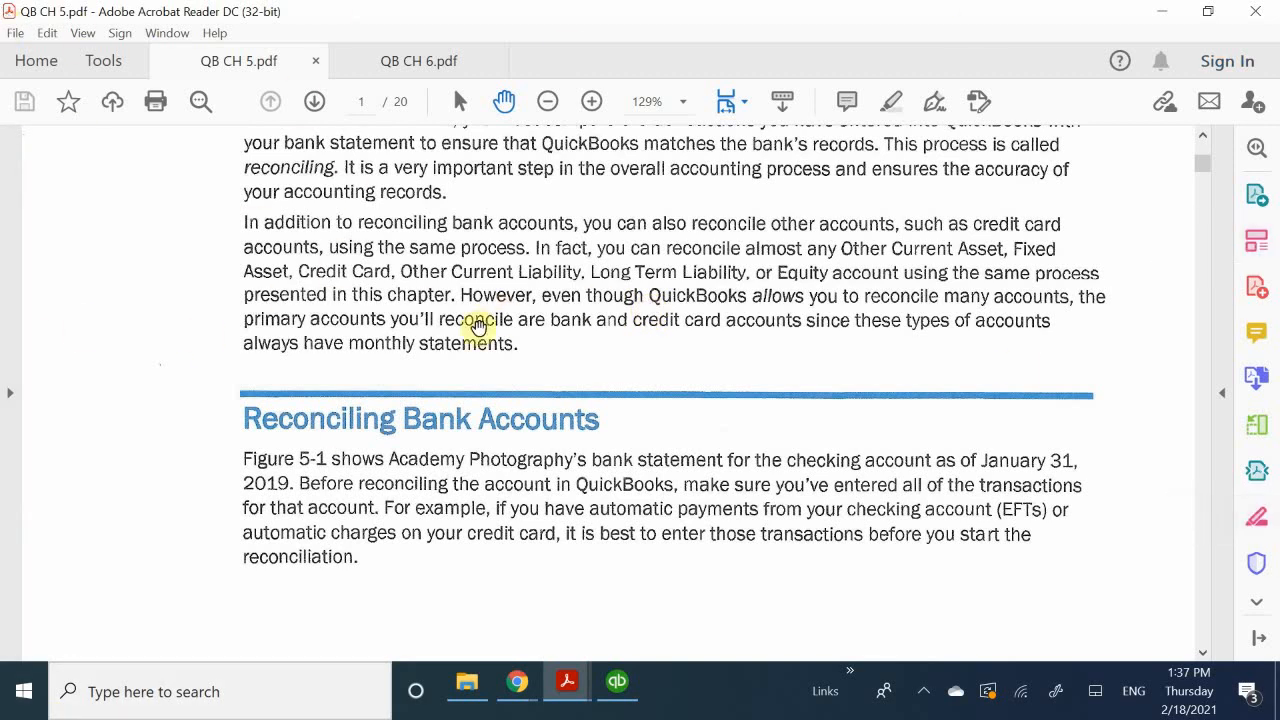
scroll(478, 330, "down", 6)
scroll(469, 364, "down", 9)
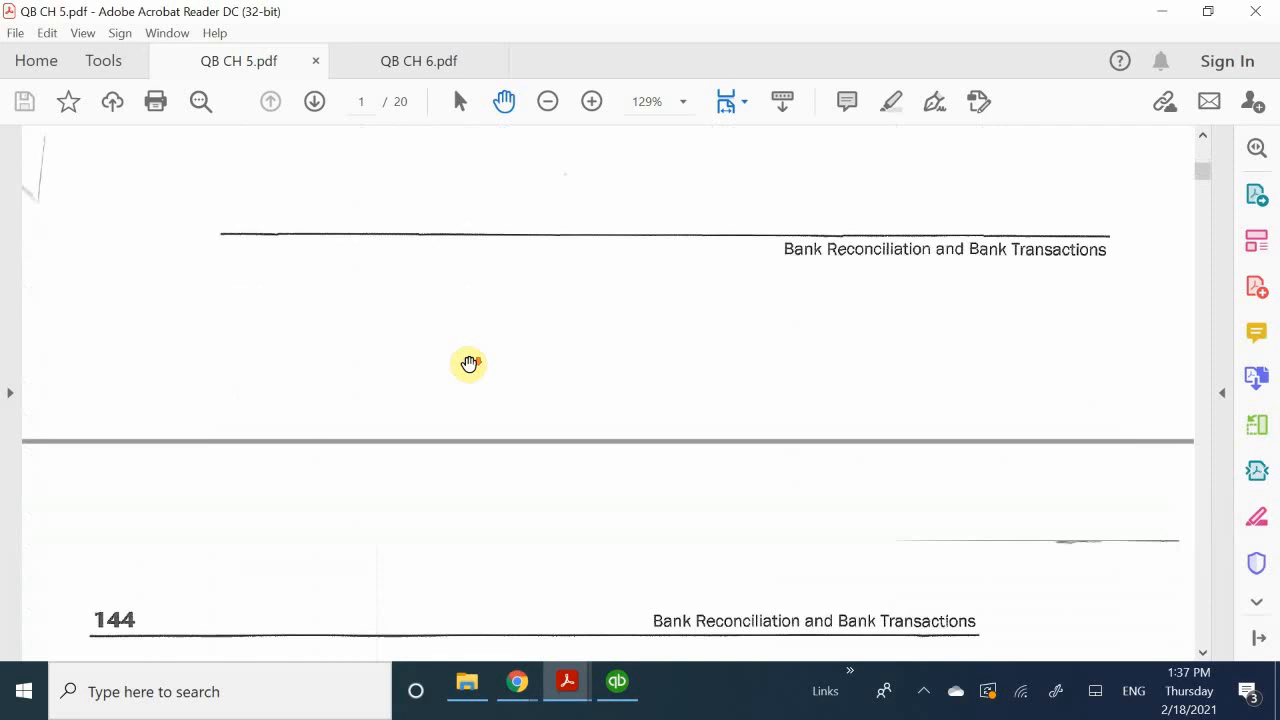
scroll(470, 365, "up", 3)
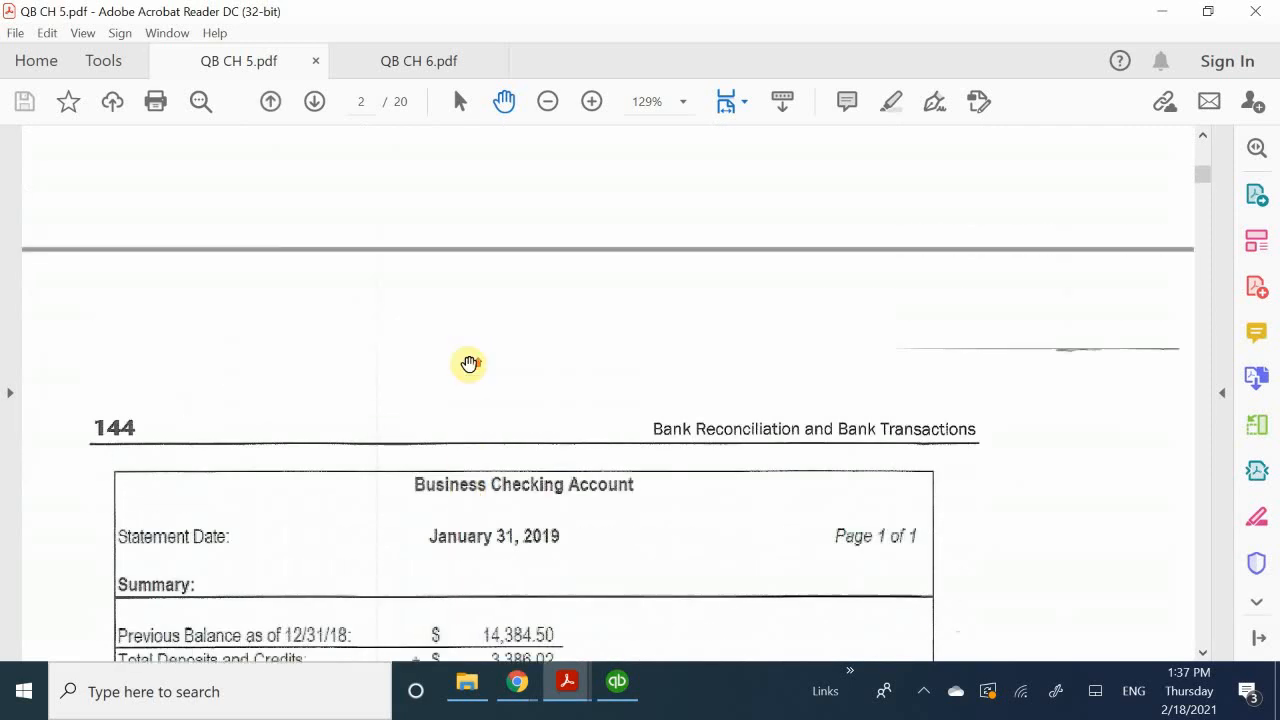
scroll(490, 360, "down", 1)
scroll(512, 383, "down", 3)
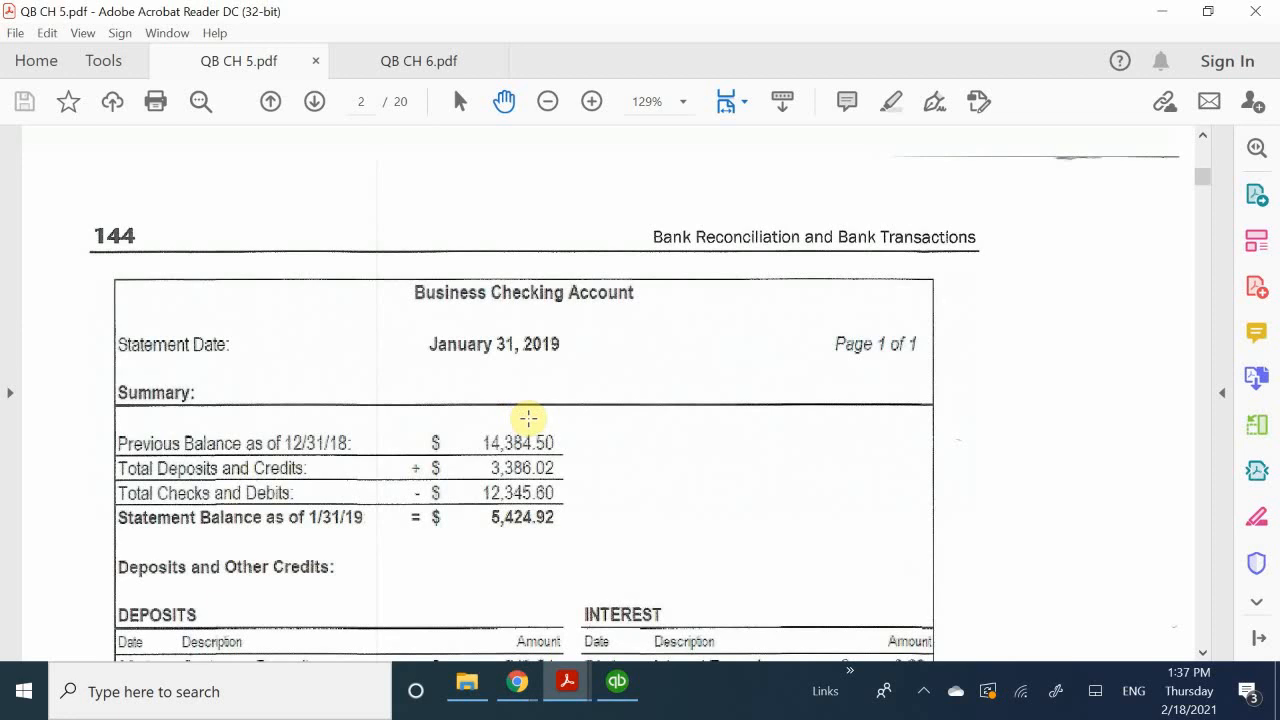
scroll(528, 418, "down", 1)
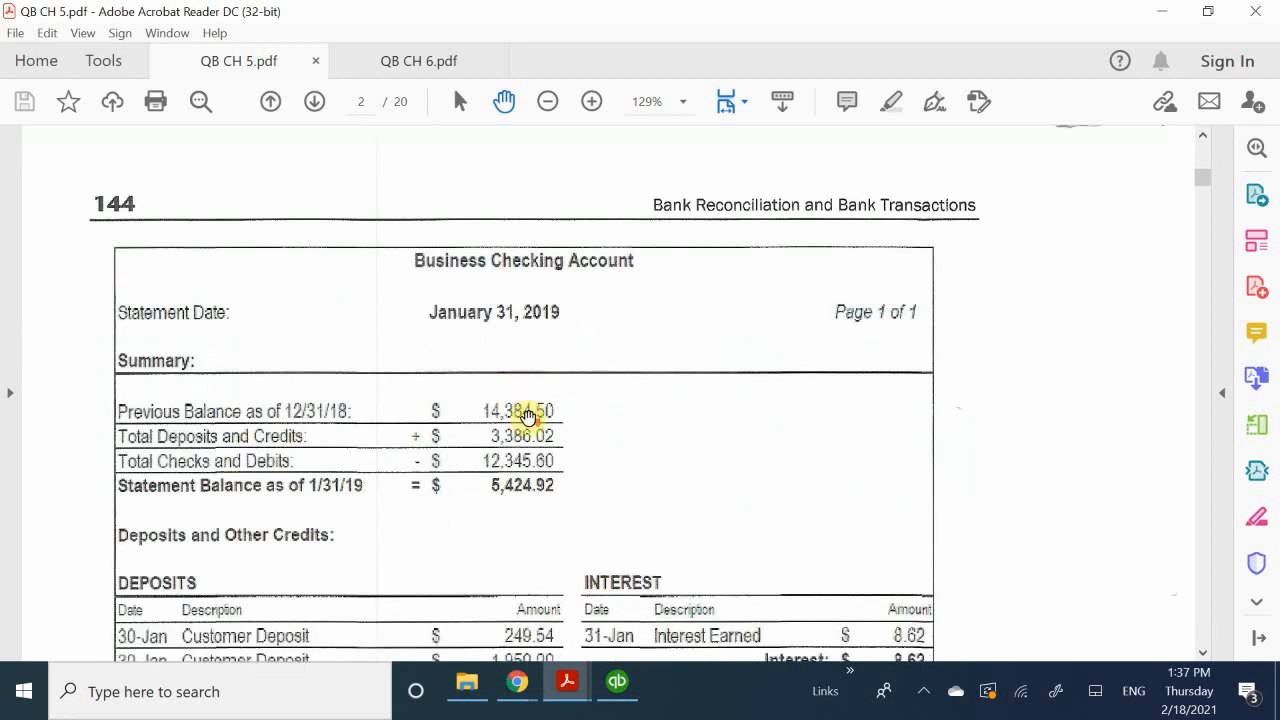
scroll(528, 418, "down", 2)
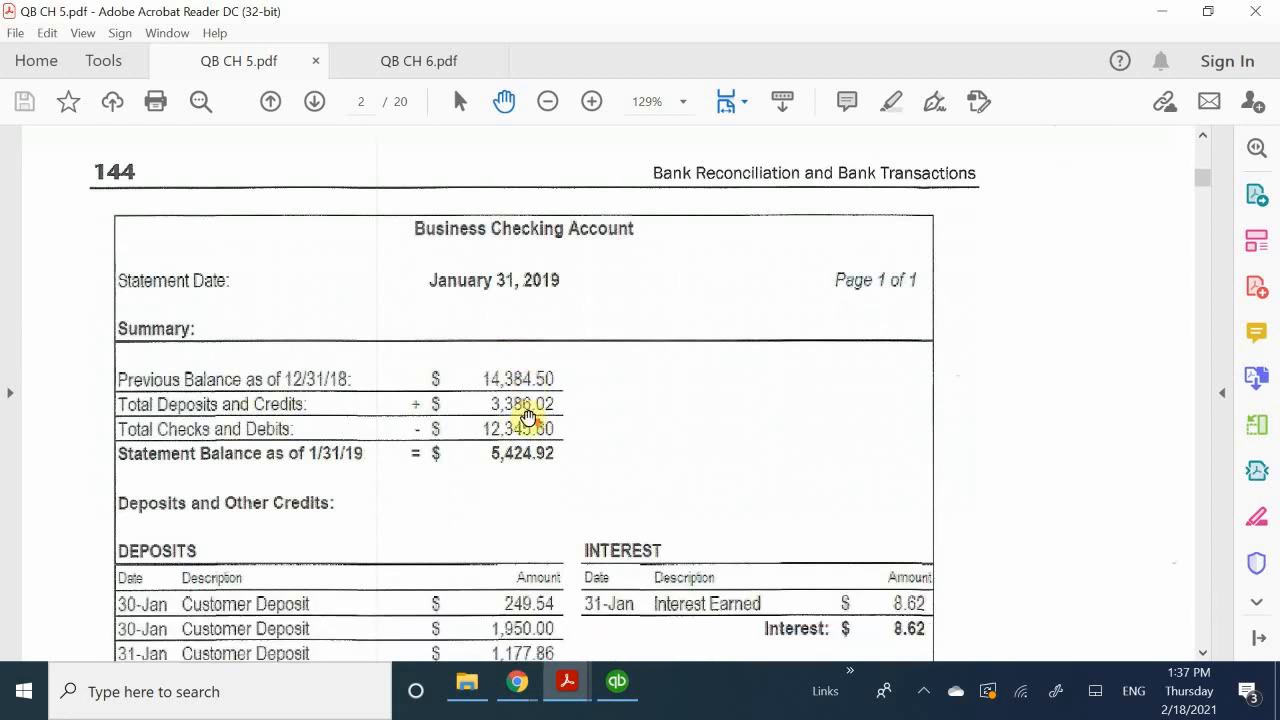
scroll(528, 418, "up", 4)
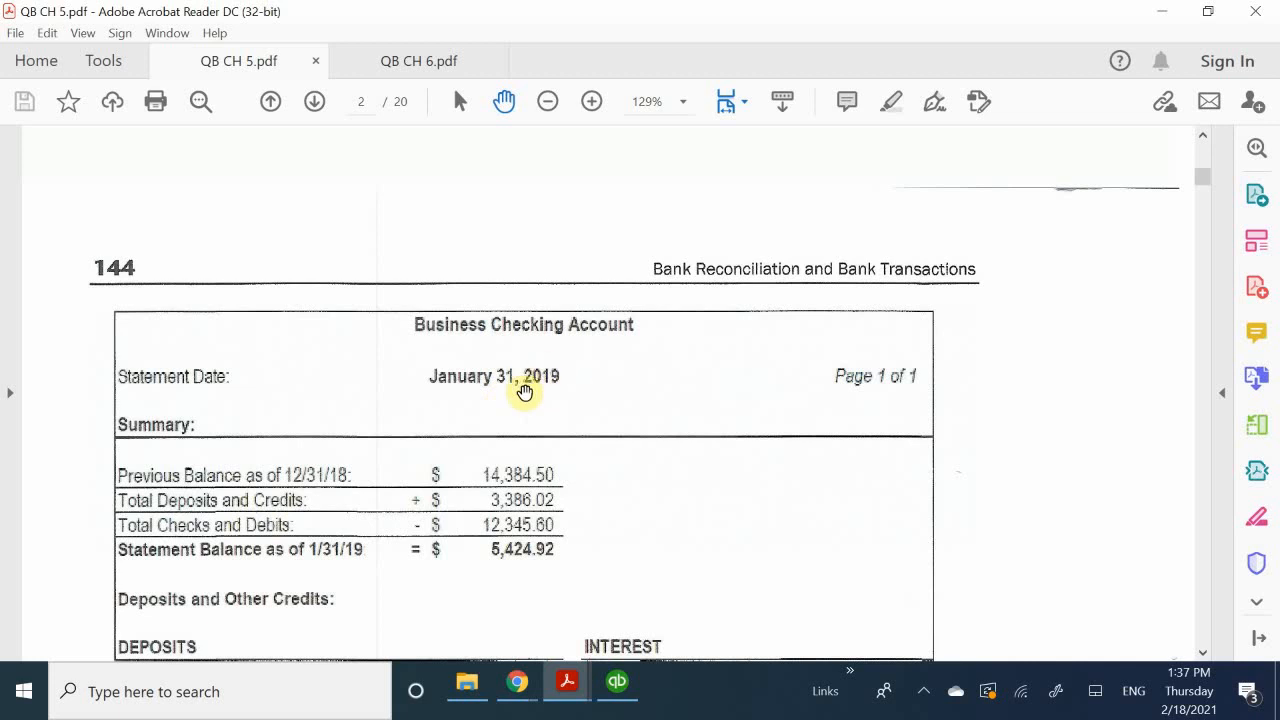
scroll(571, 391, "down", 1)
scroll(580, 410, "down", 2)
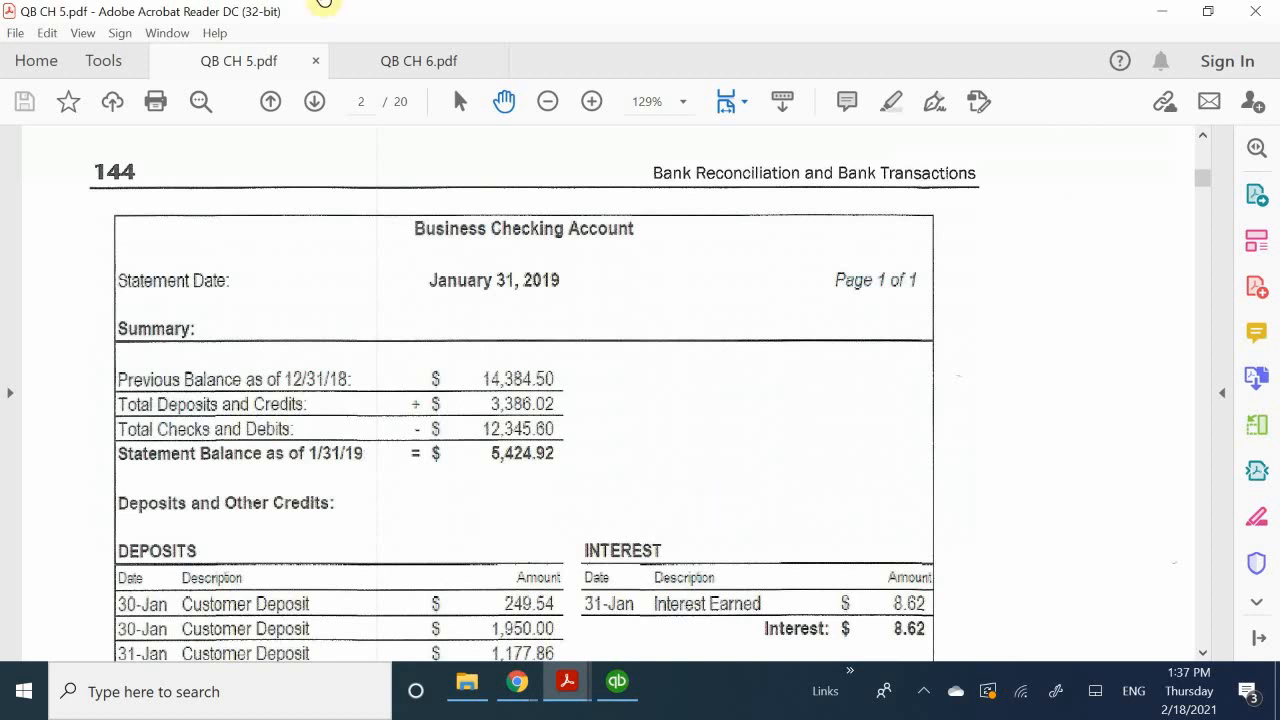
Examine the deposits, interest, checks paid, other withdrawals and service charges on the sample bank statement, and review its summary again
scroll(586, 400, "down", 3)
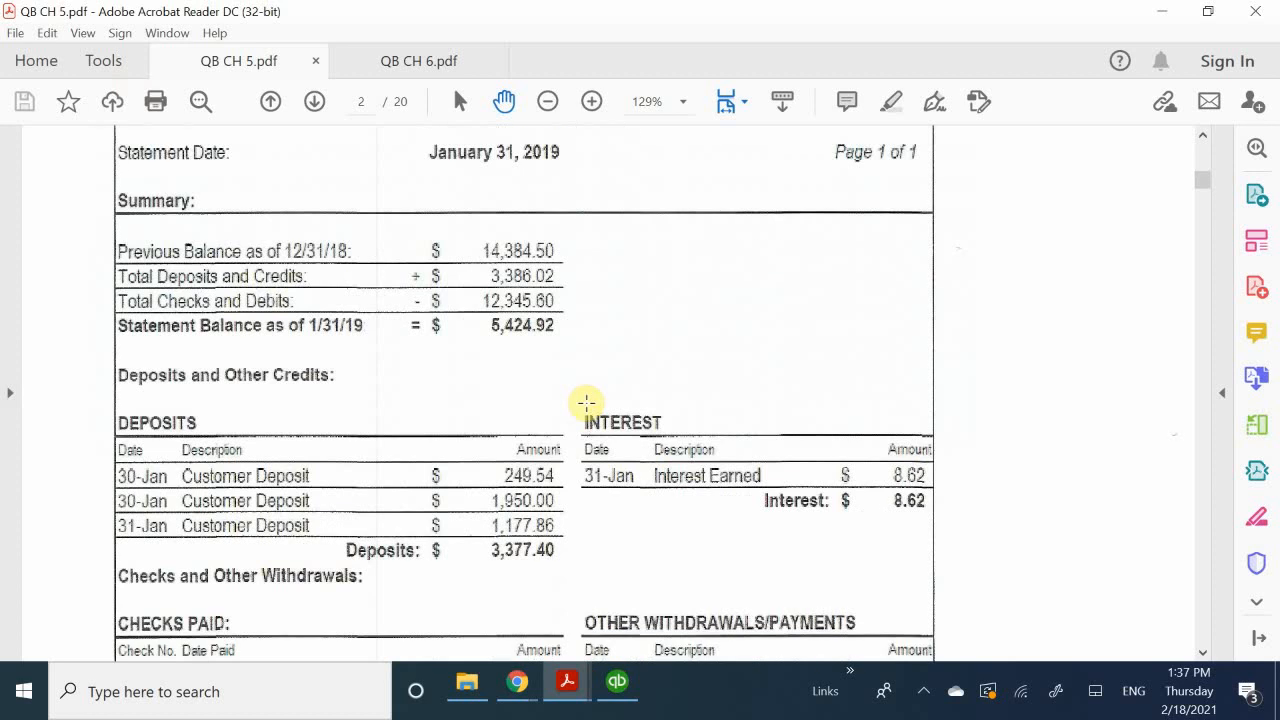
scroll(299, 383, "down", 3)
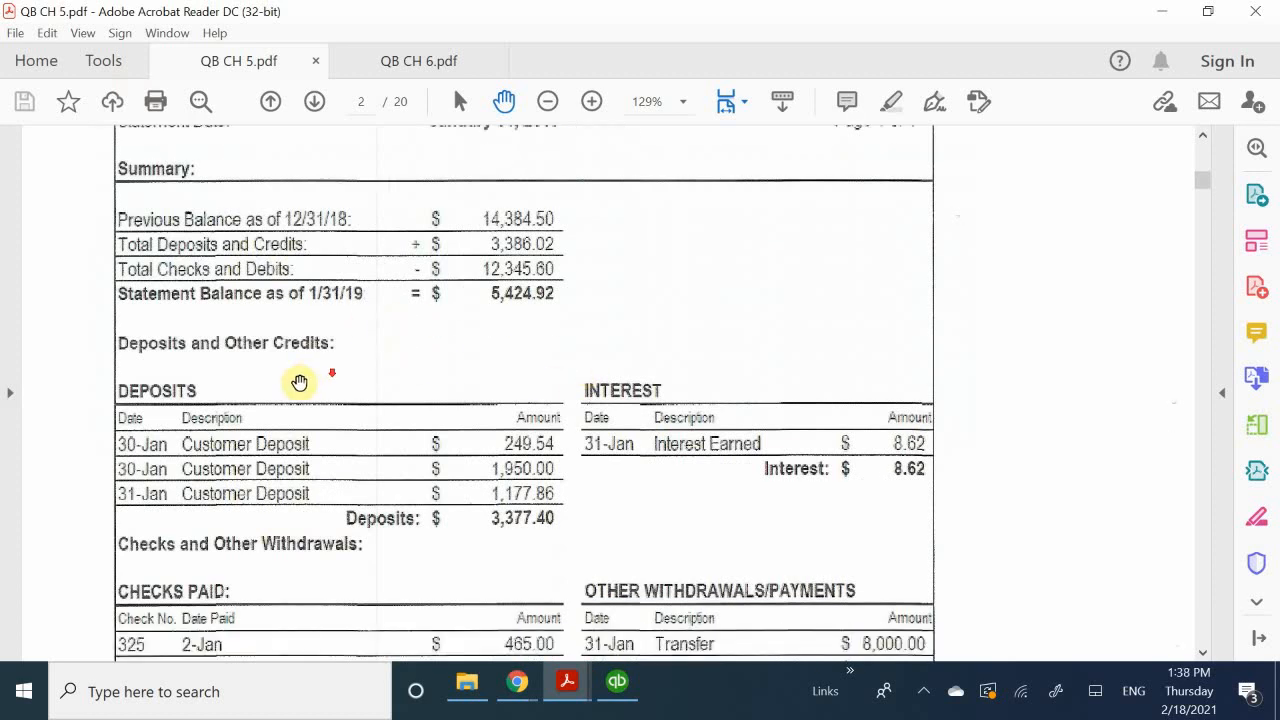
scroll(299, 383, "down", 3)
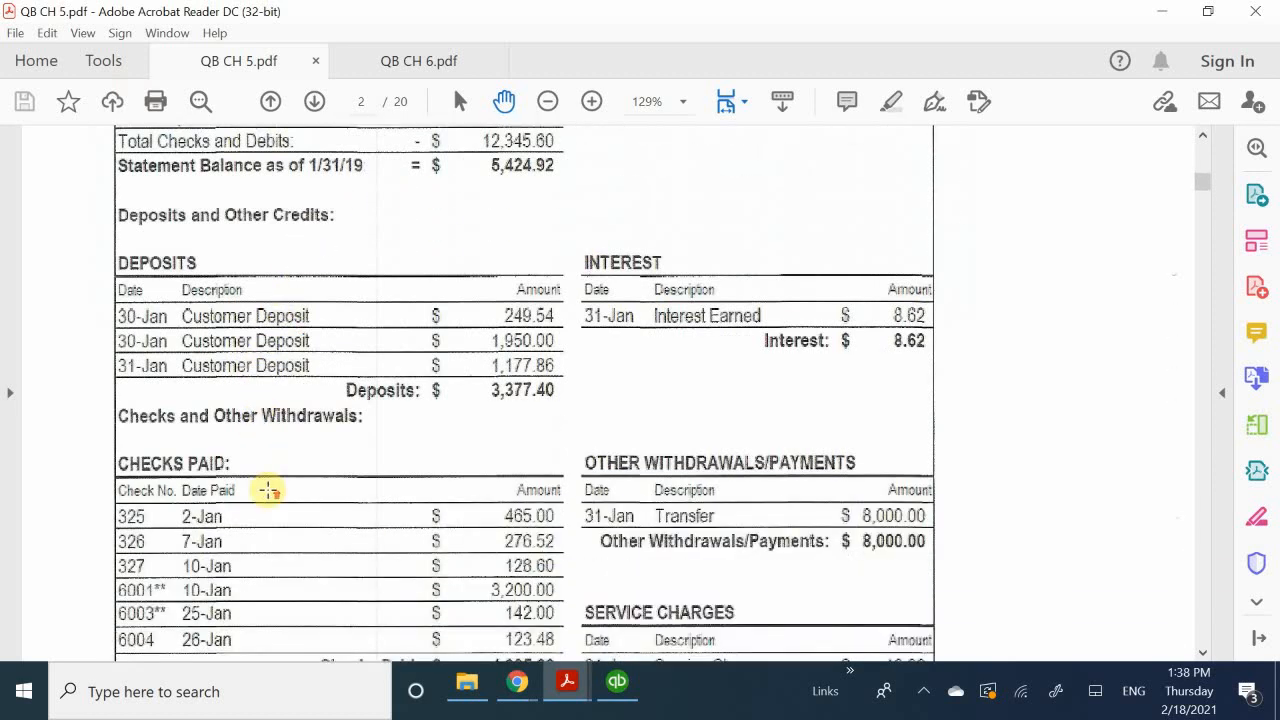
scroll(268, 490, "up", 2)
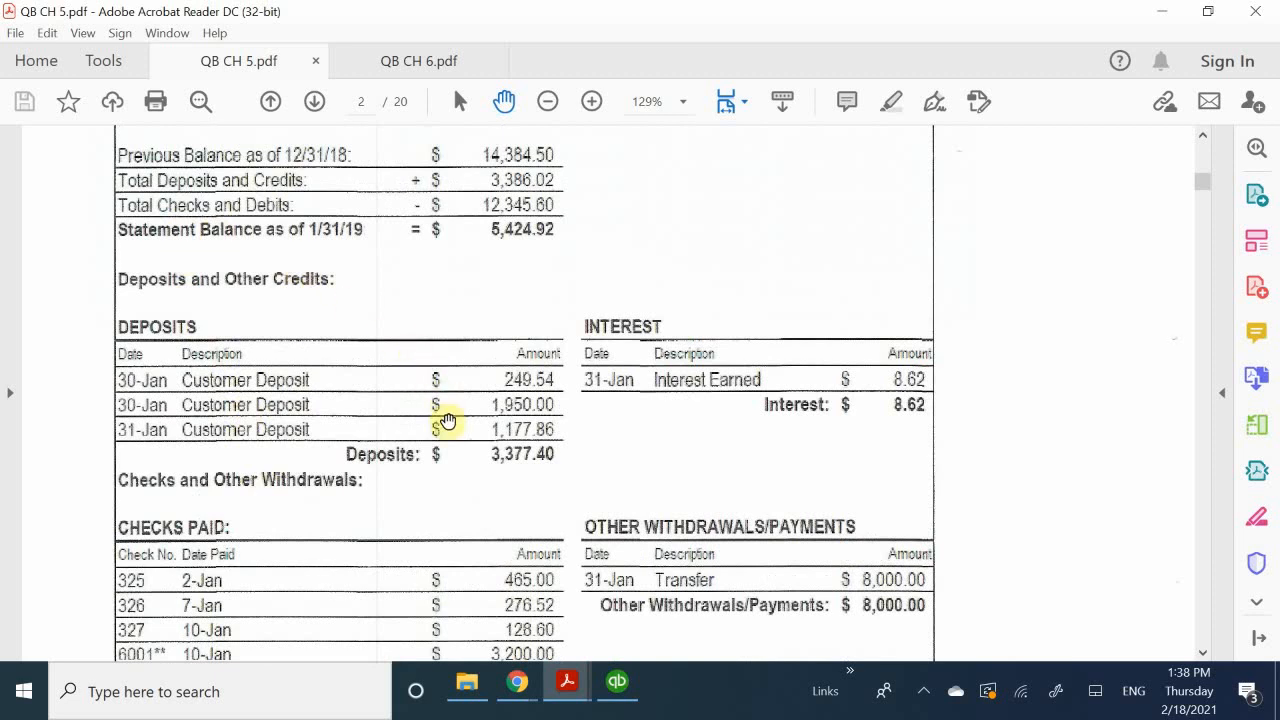
scroll(345, 320, "down", 3)
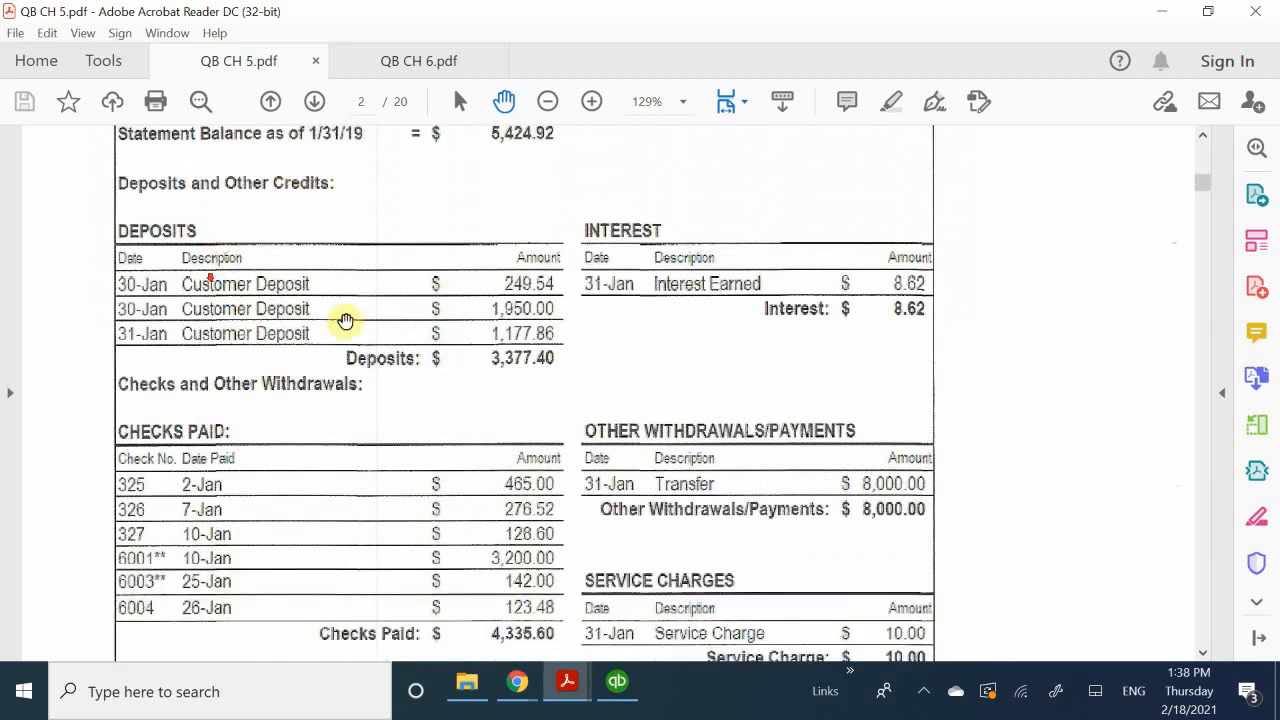
scroll(345, 320, "down", 4)
scroll(390, 497, "up", 3)
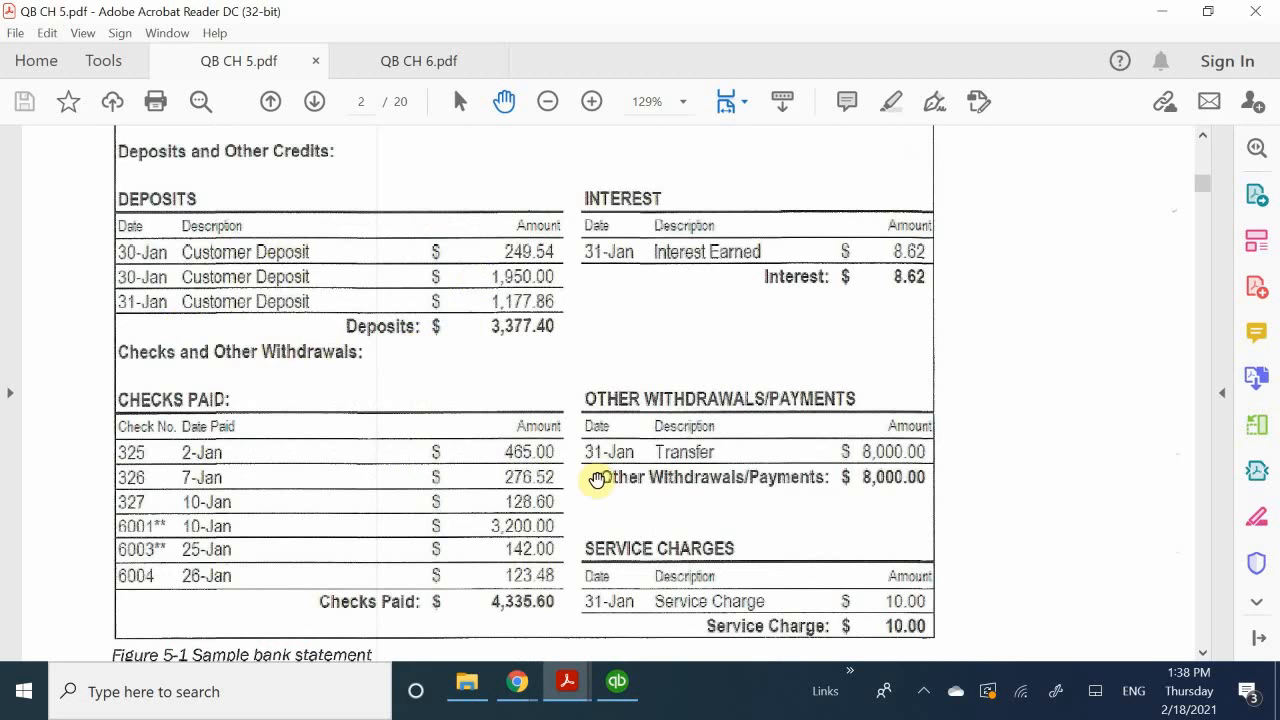
scroll(689, 411, "up", 2)
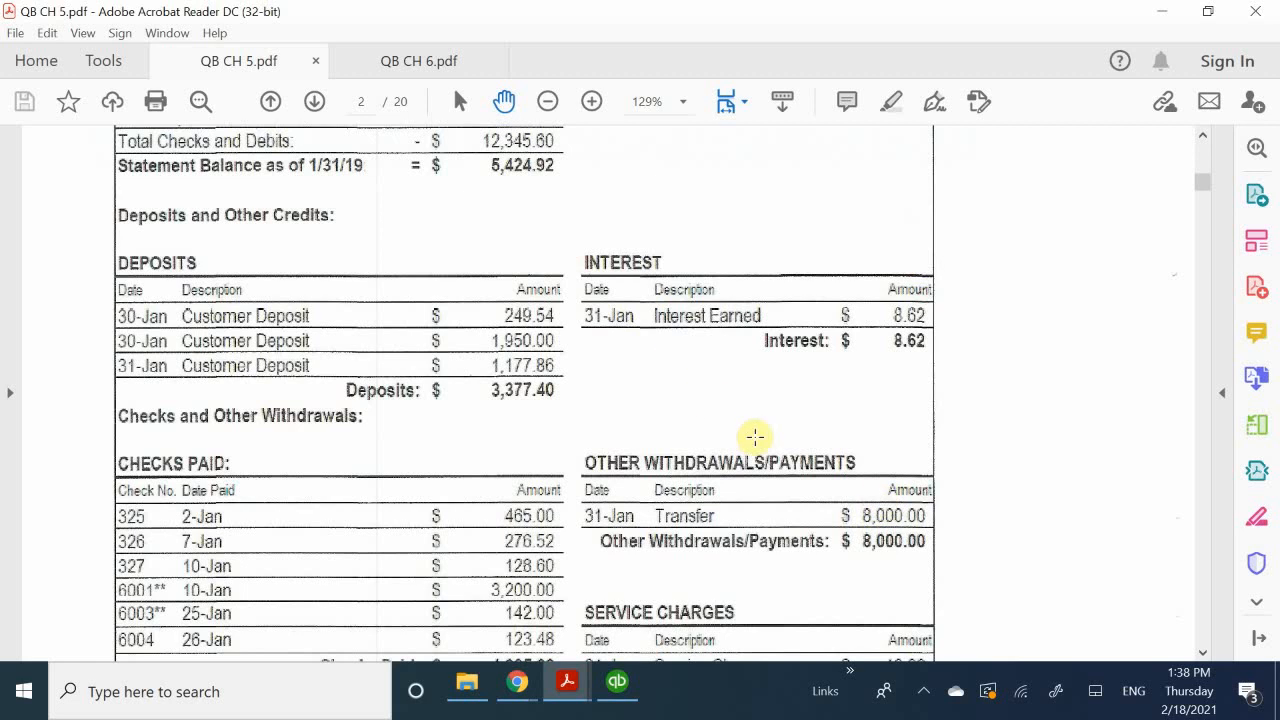
scroll(745, 430, "up", 1)
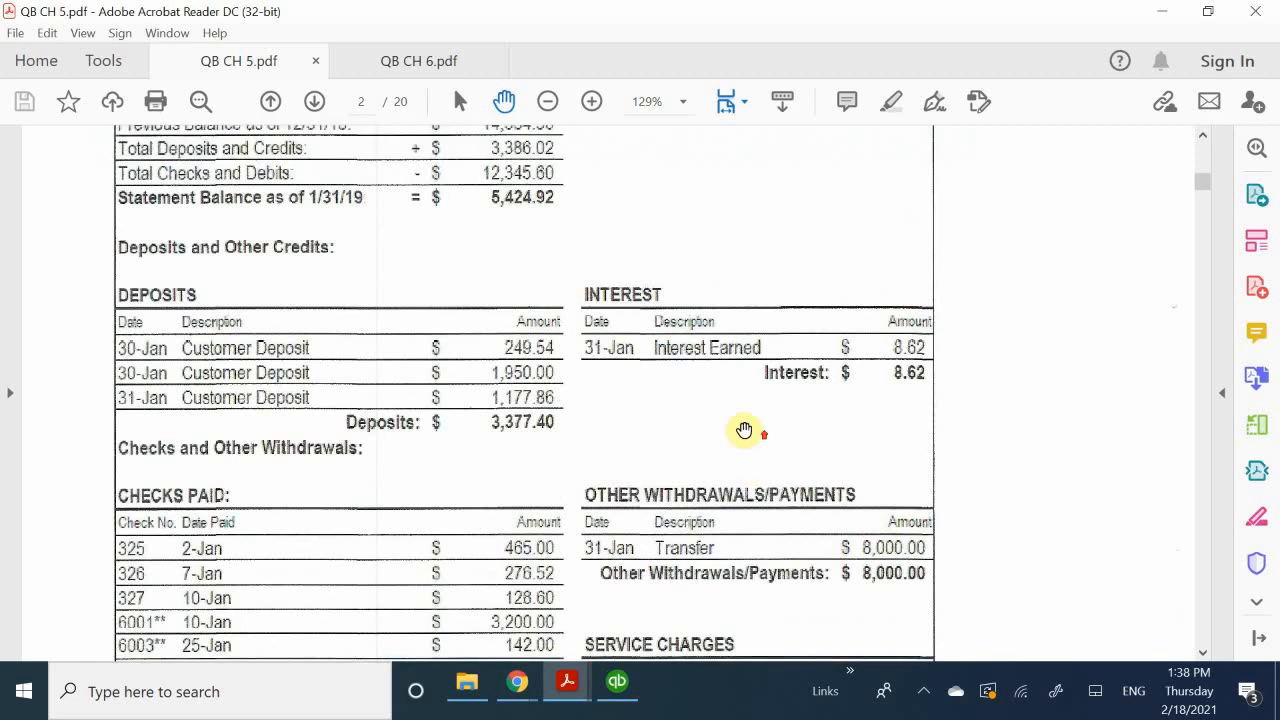
scroll(746, 429, "down", 2)
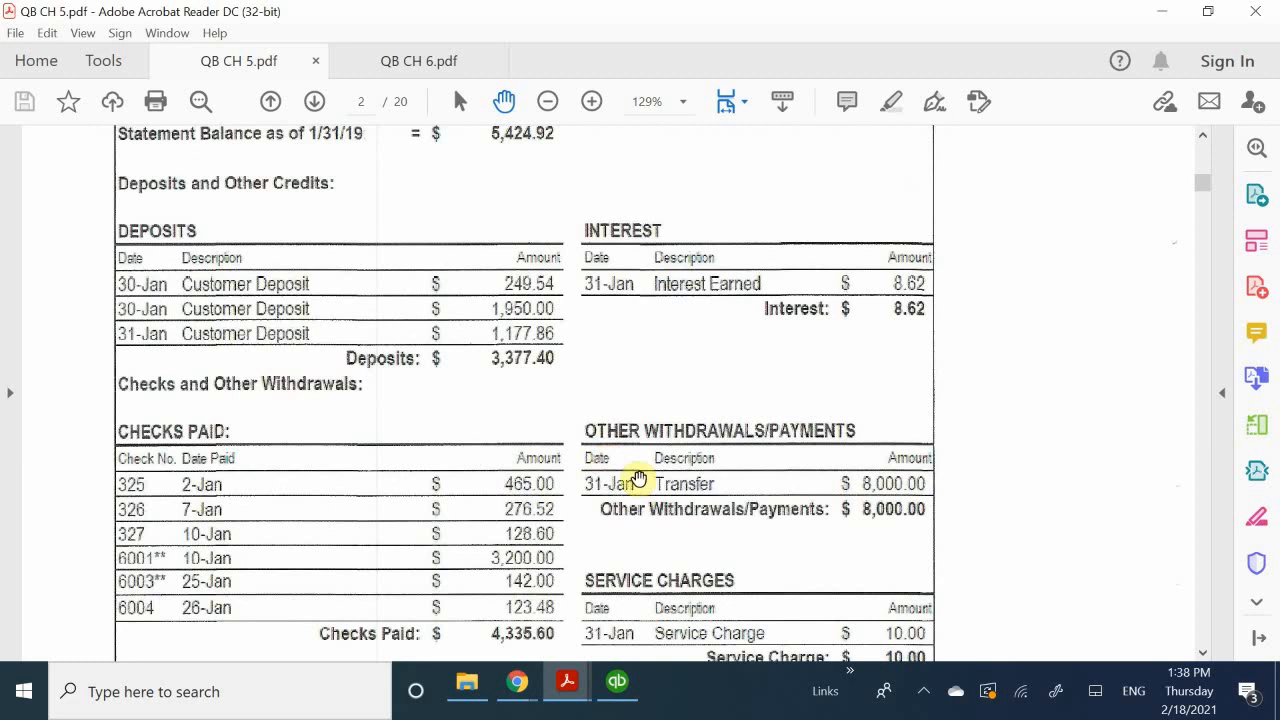
scroll(630, 478, "down", 2)
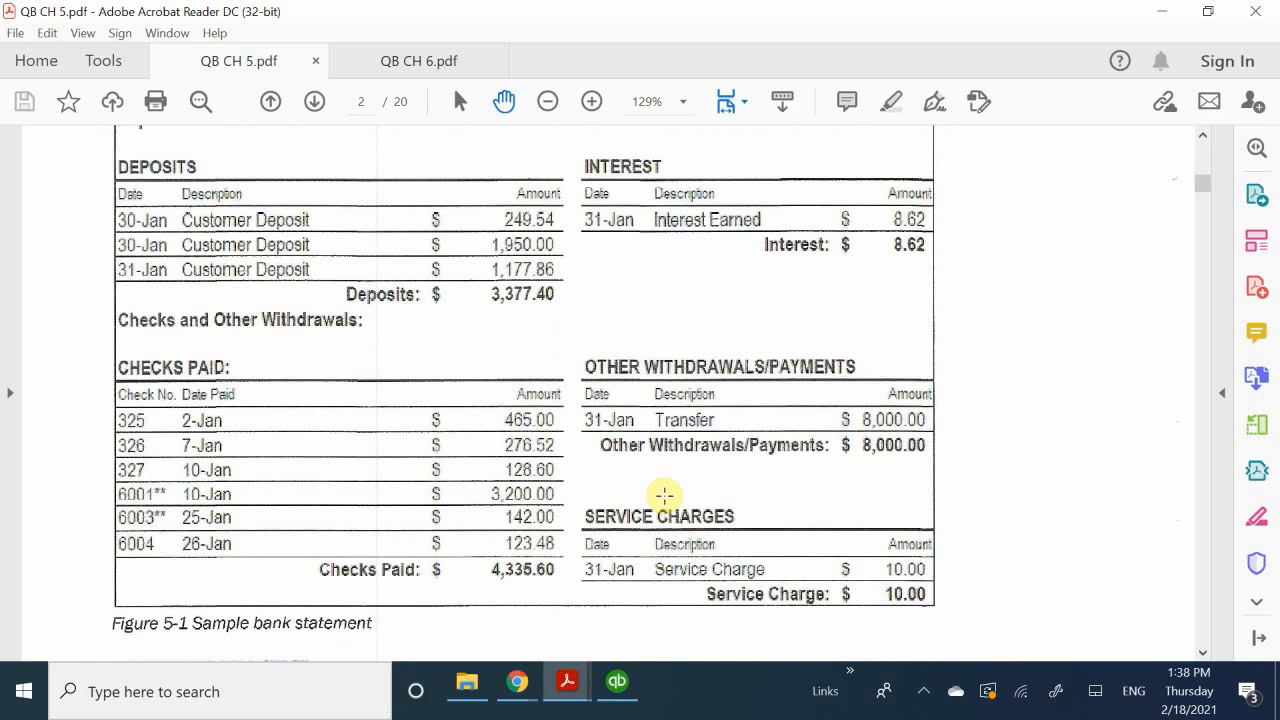
scroll(669, 451, "down", 3)
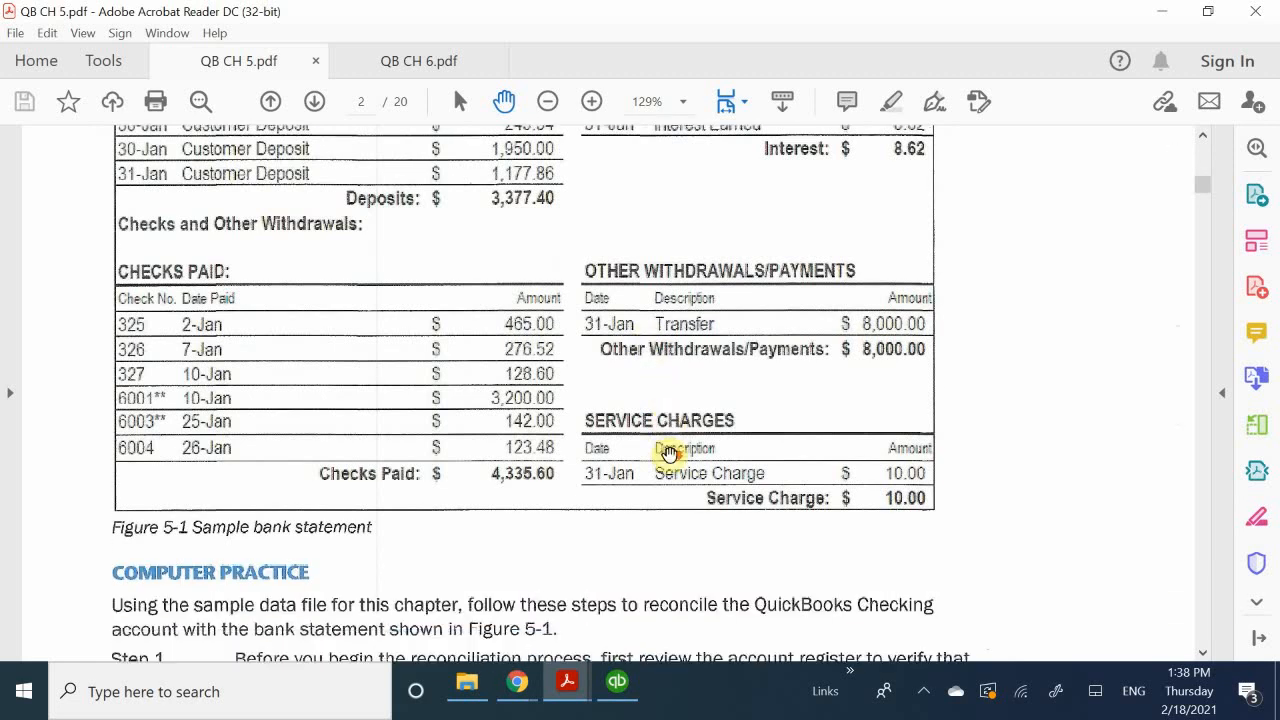
scroll(669, 451, "down", 2)
scroll(666, 451, "up", 10)
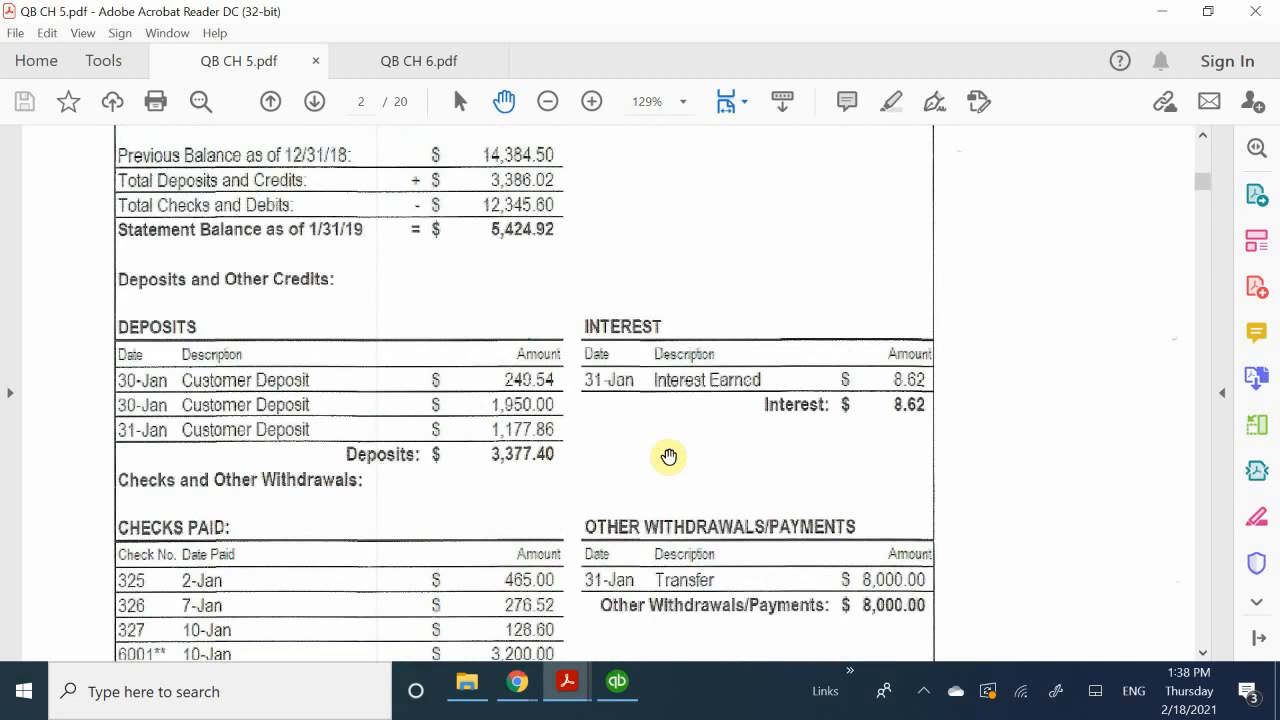
scroll(669, 456, "up", 10)
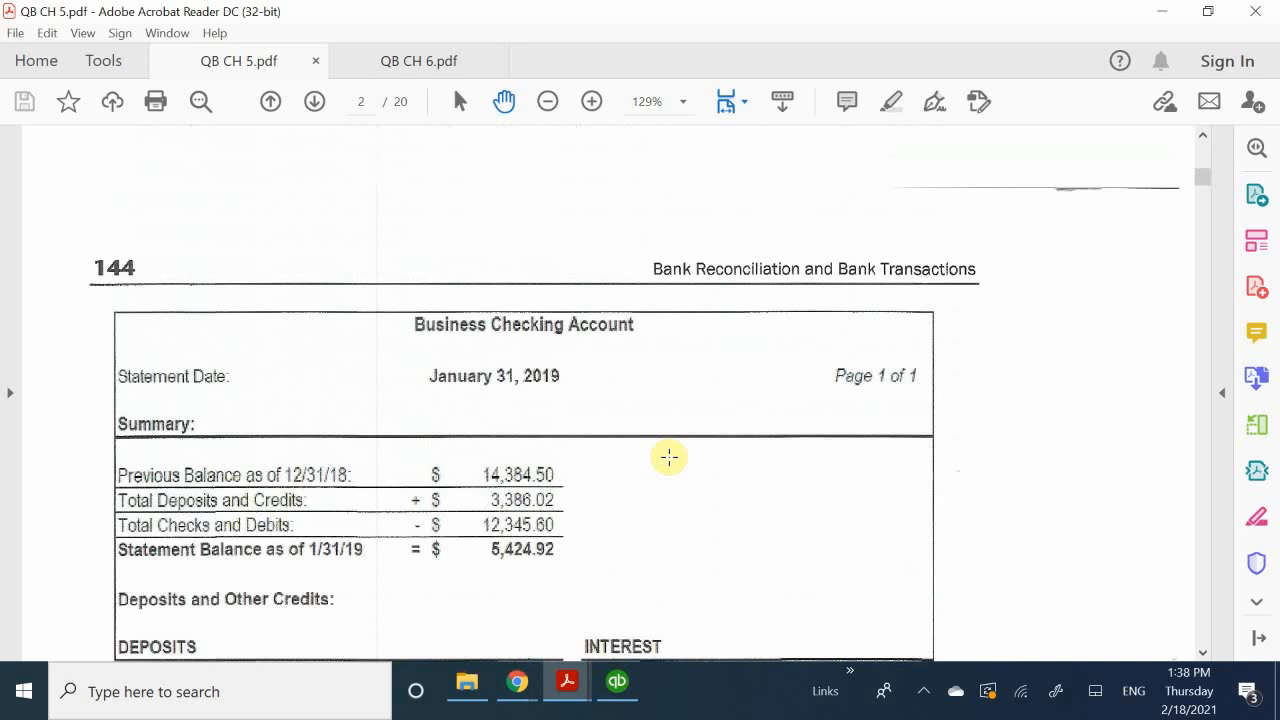
scroll(669, 457, "down", 2)
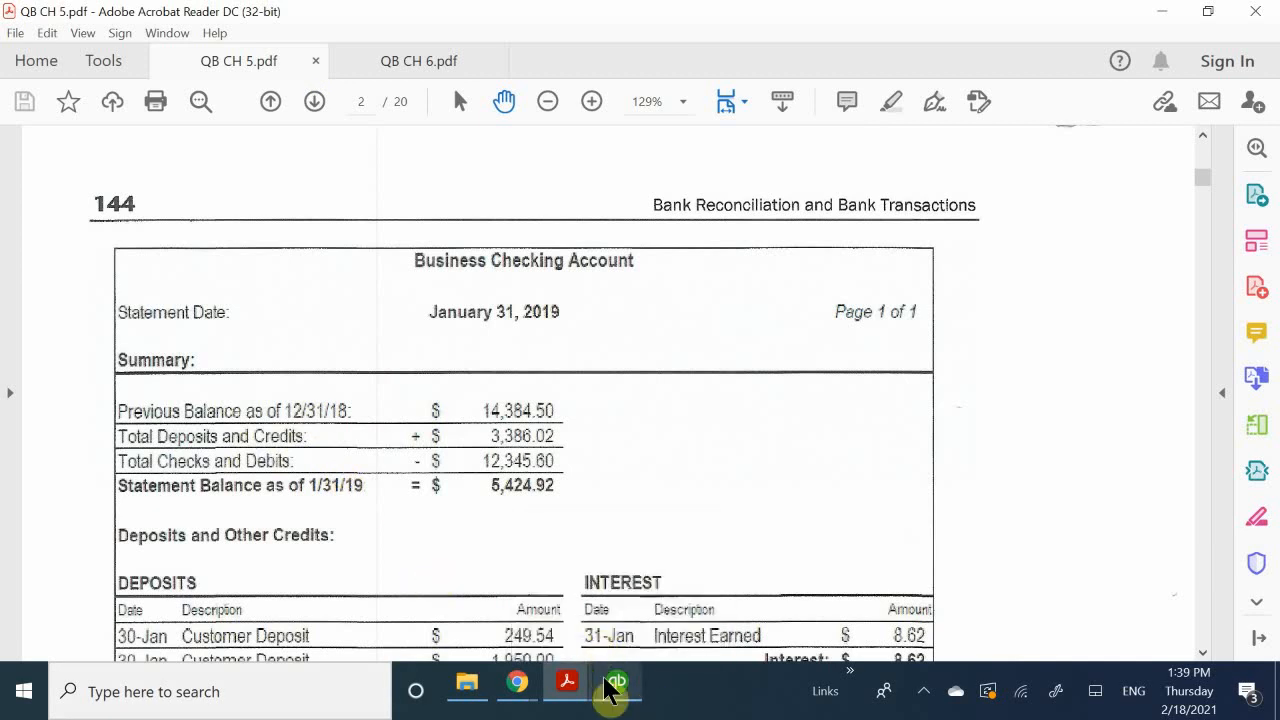
Switch to QuickBooks Desktop and view the Make Deposits window, closing it without recording a deposit
mouse_move(610, 688)
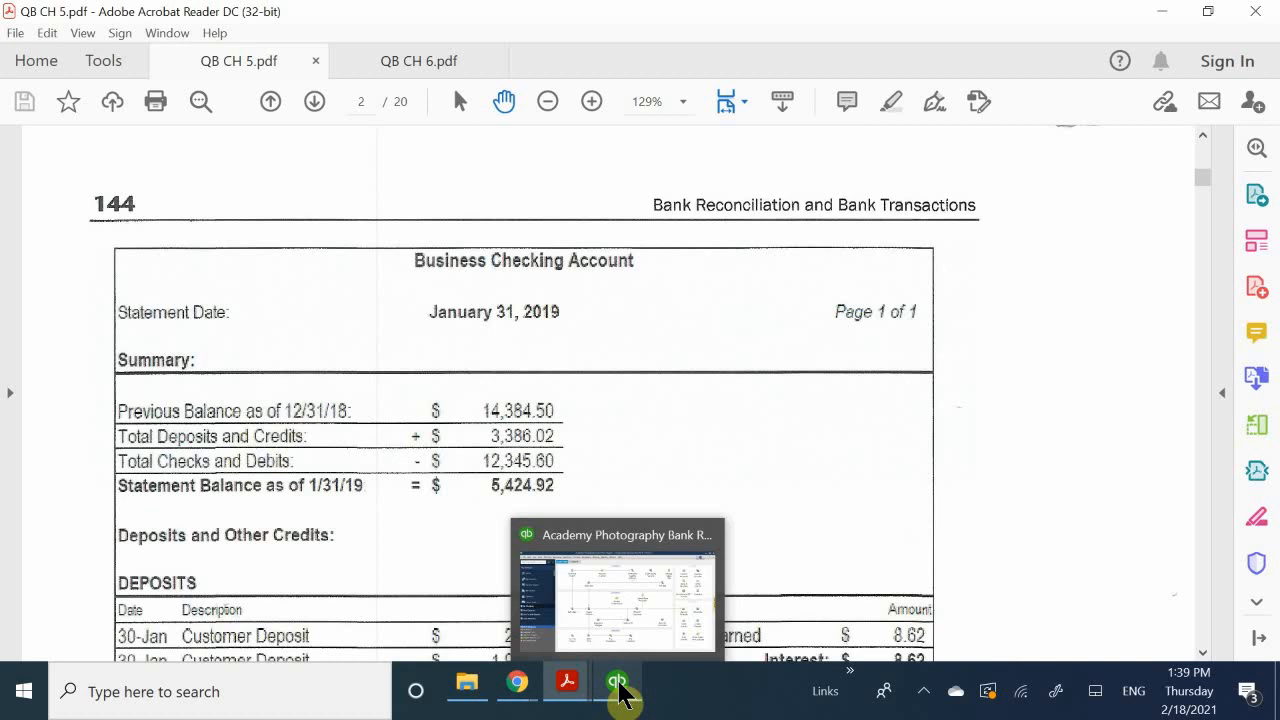
left_click(622, 630)
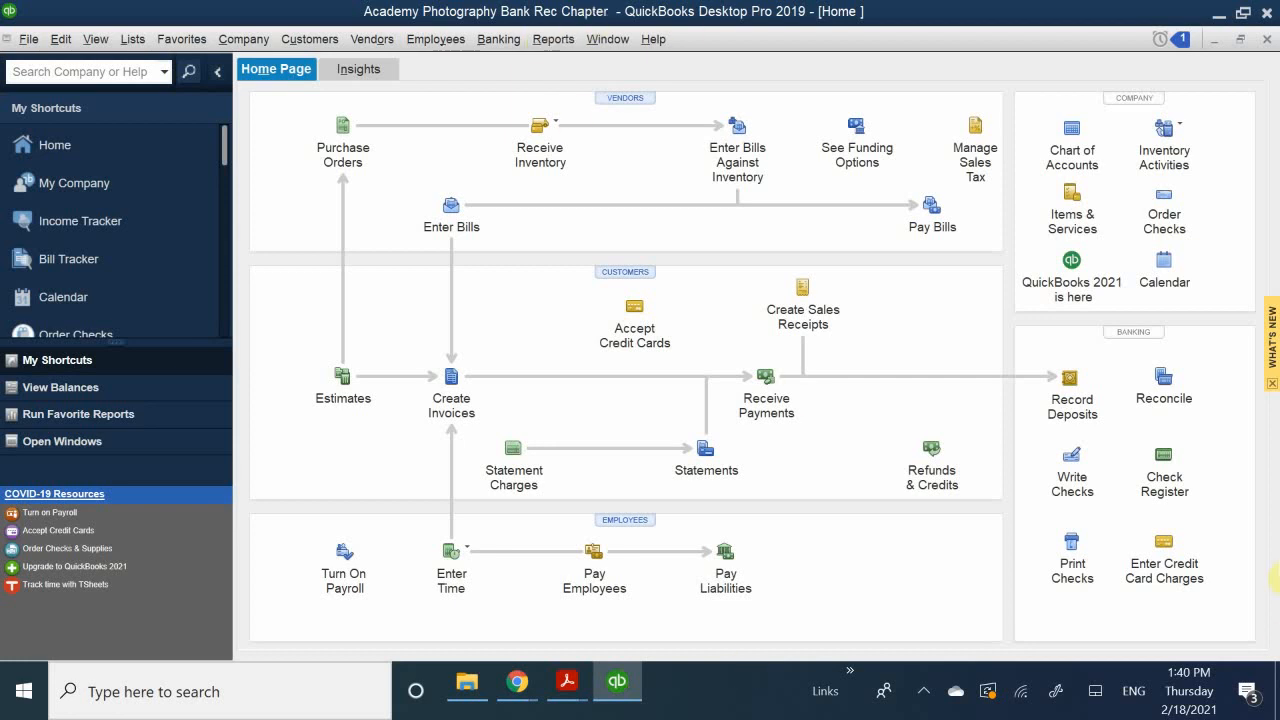
left_click(1070, 390)
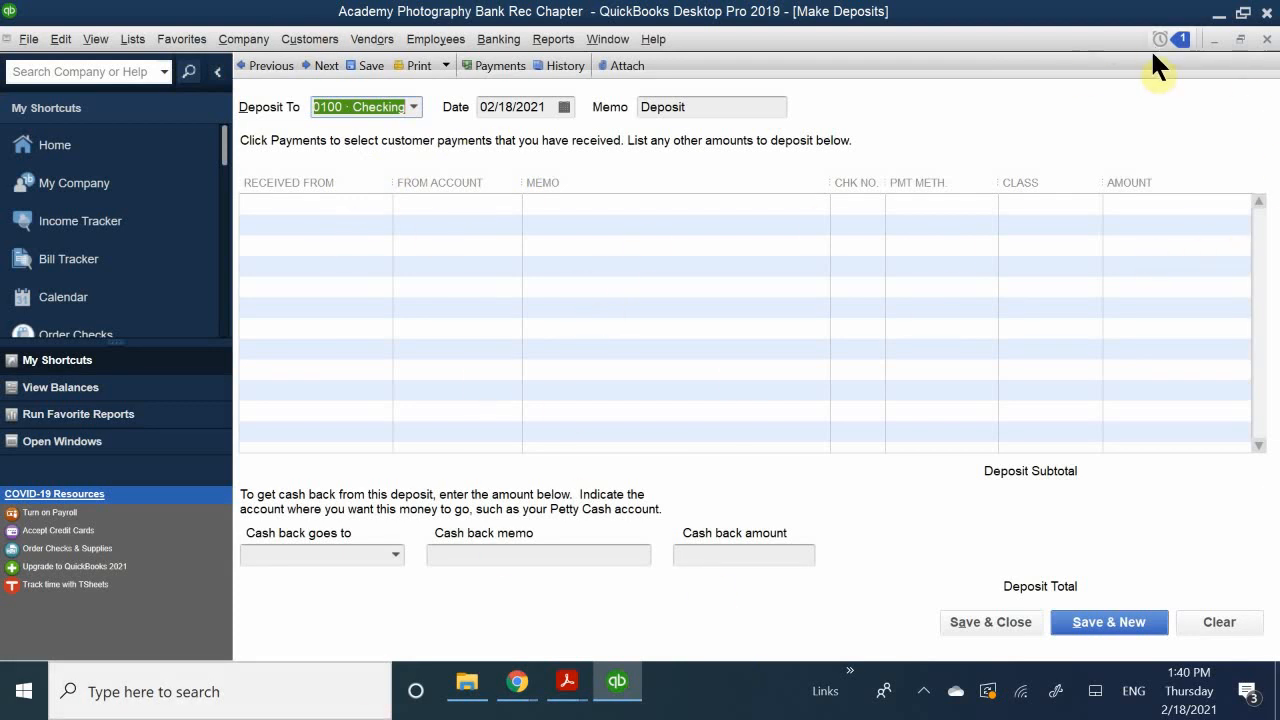
left_click(1266, 40)
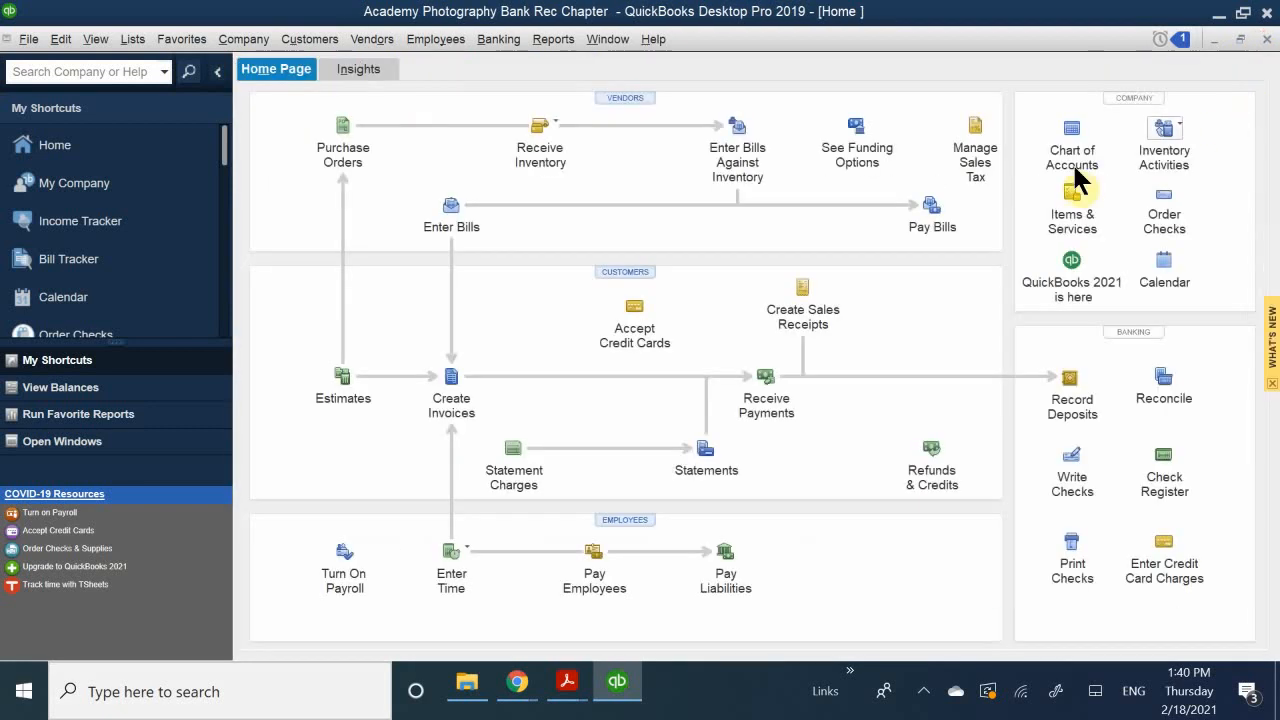
Review the check register of the 10100 · Checking account and close it
left_click(1164, 462)
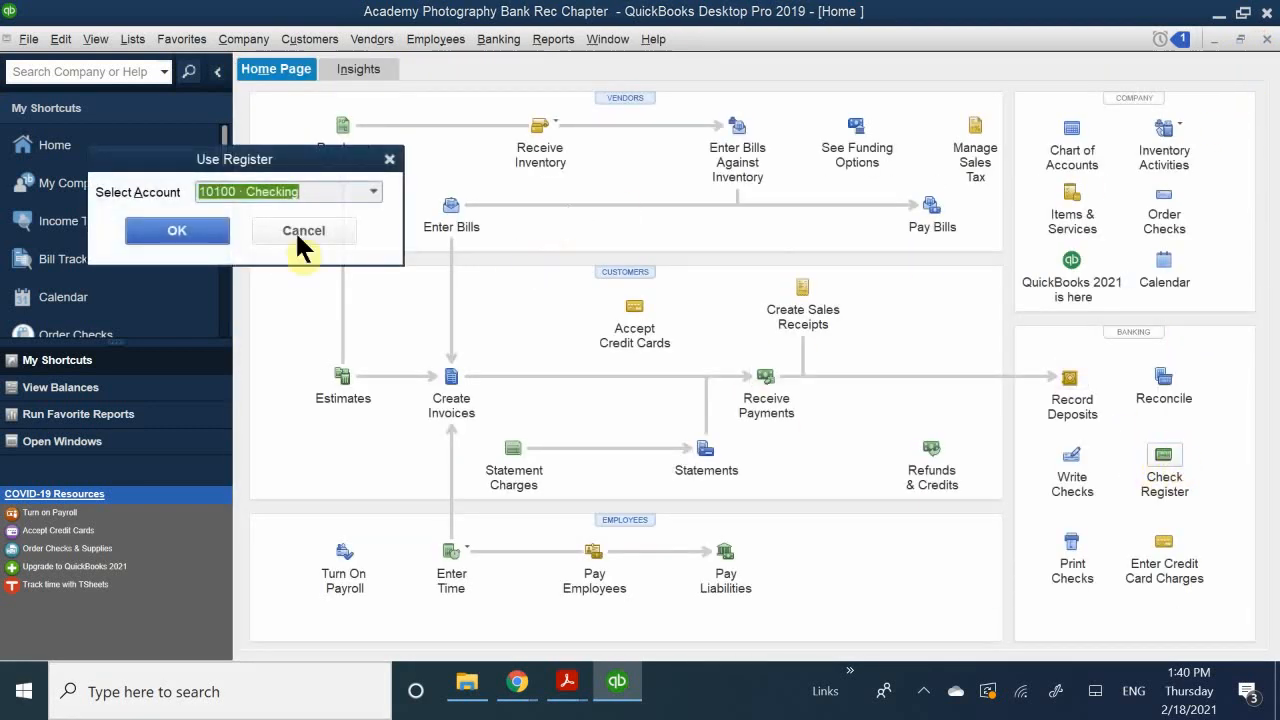
left_click(200, 234)
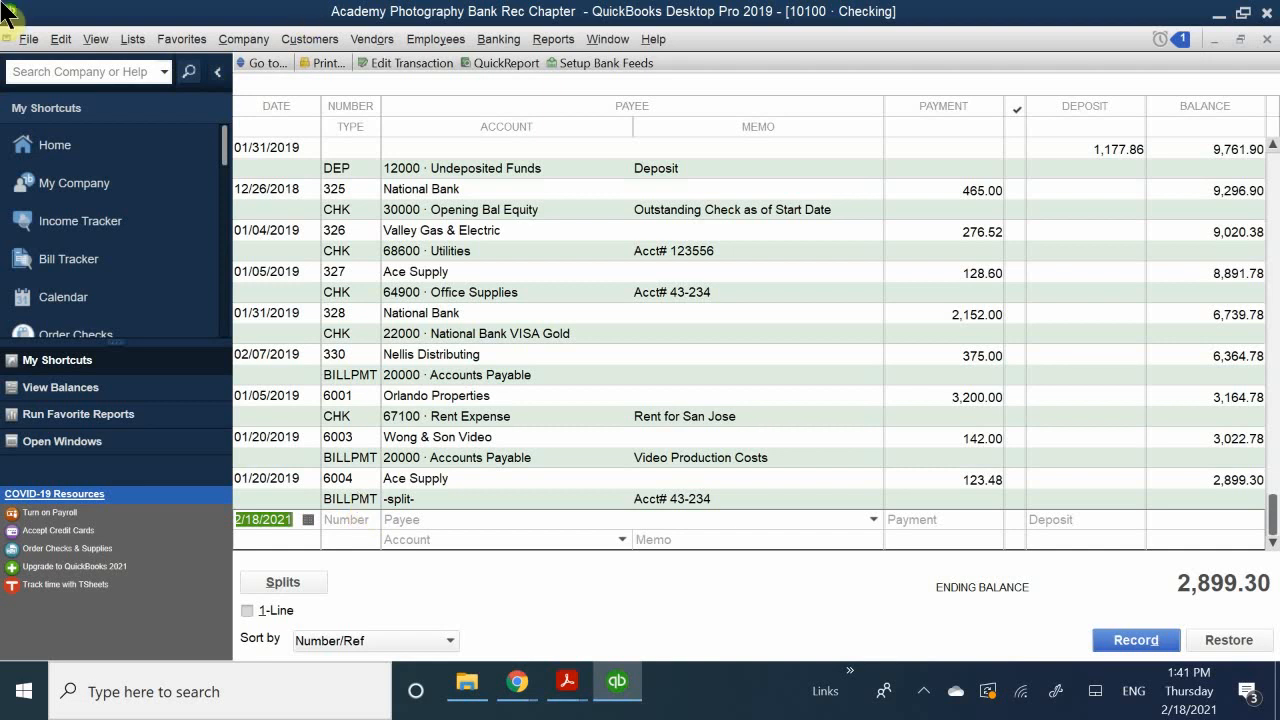
left_click(1265, 40)
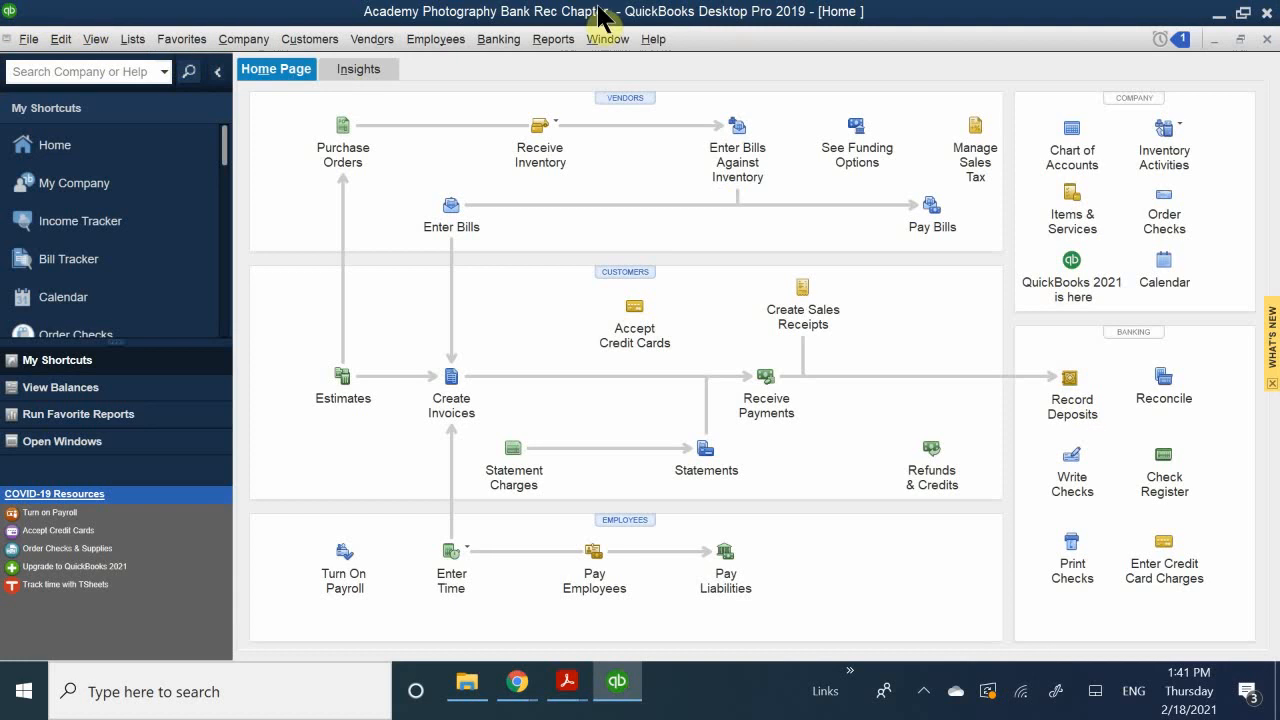
Begin a bank reconciliation and select 10100 · Checking as the account to reconcile
left_click(510, 41)
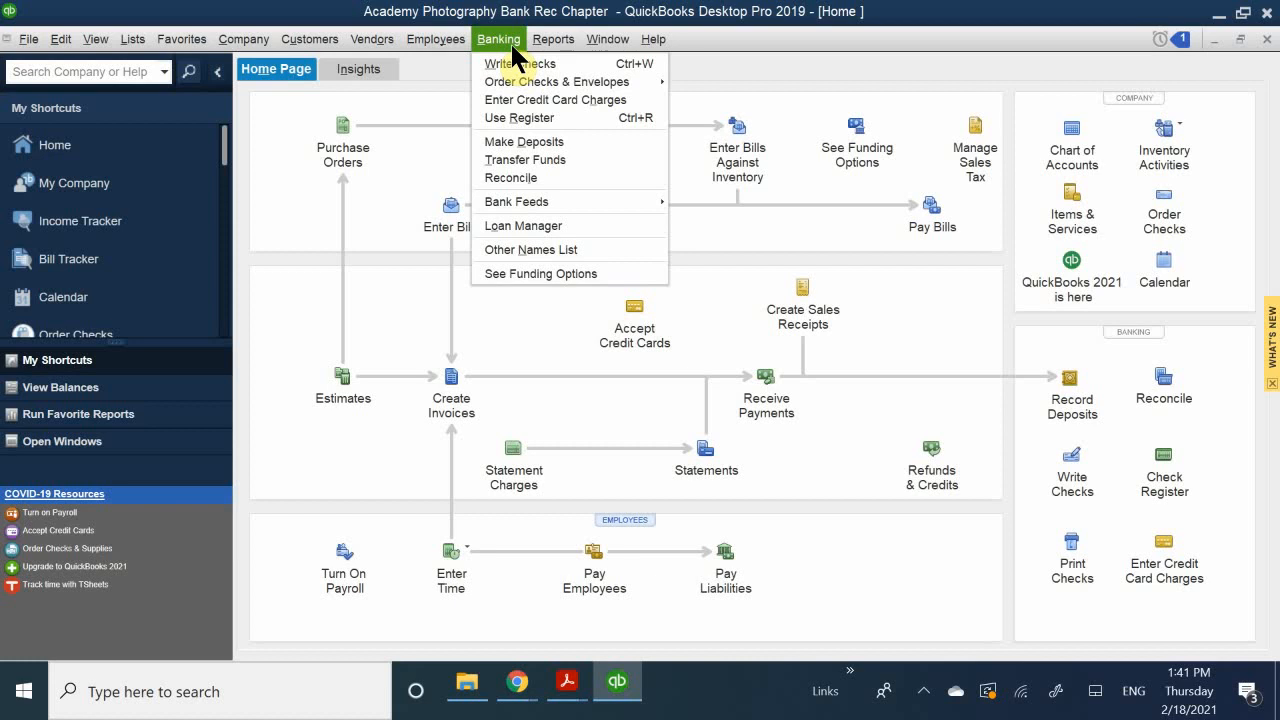
left_click(533, 180)
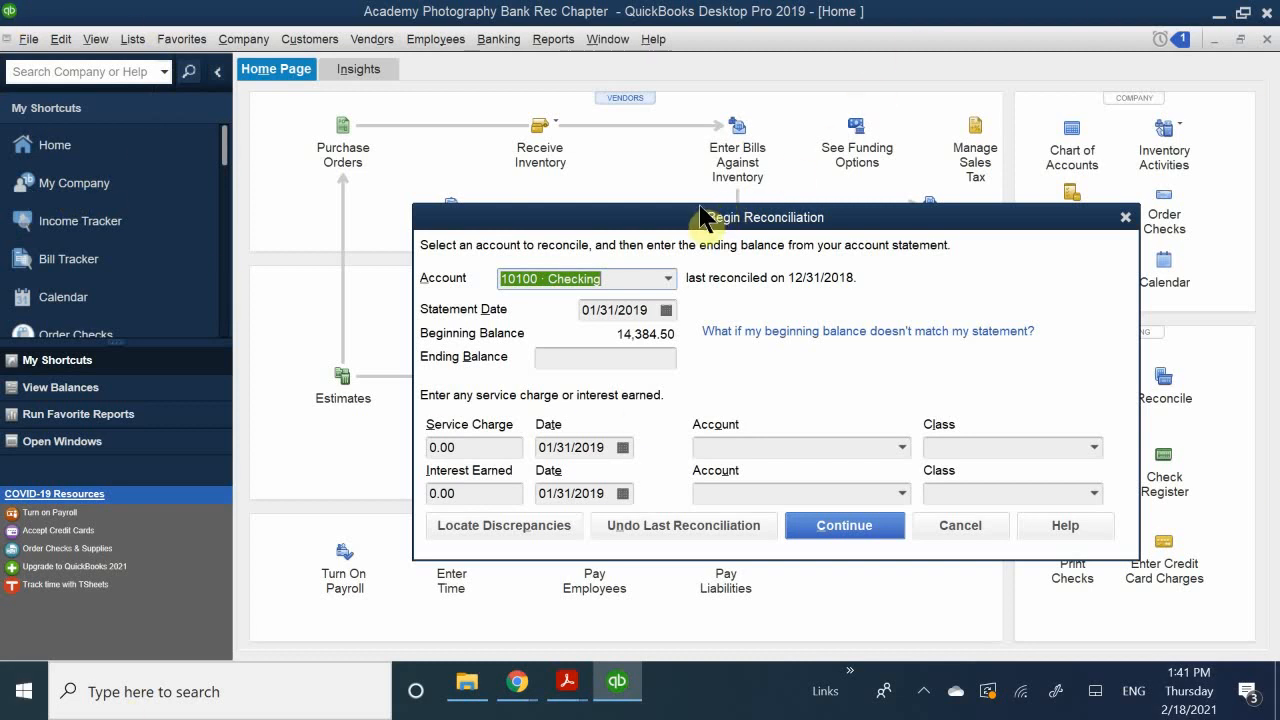
left_click_drag(717, 222, 657, 240)
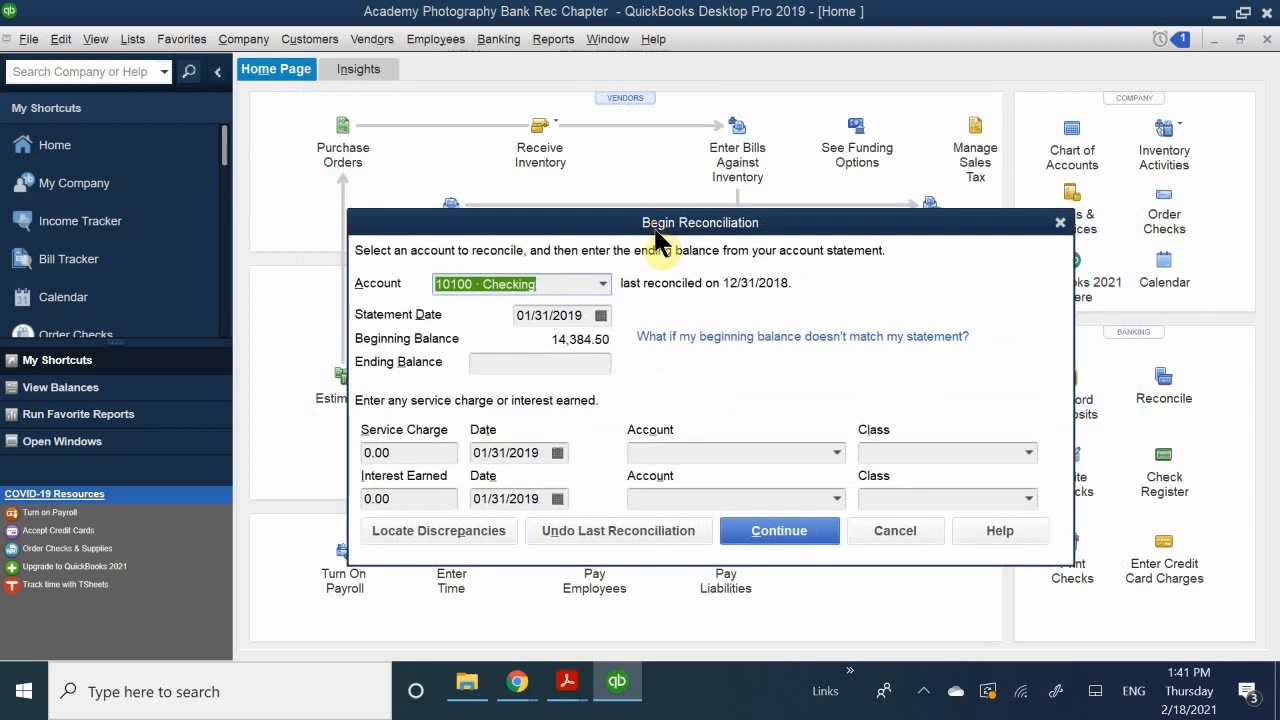
left_click(602, 284)
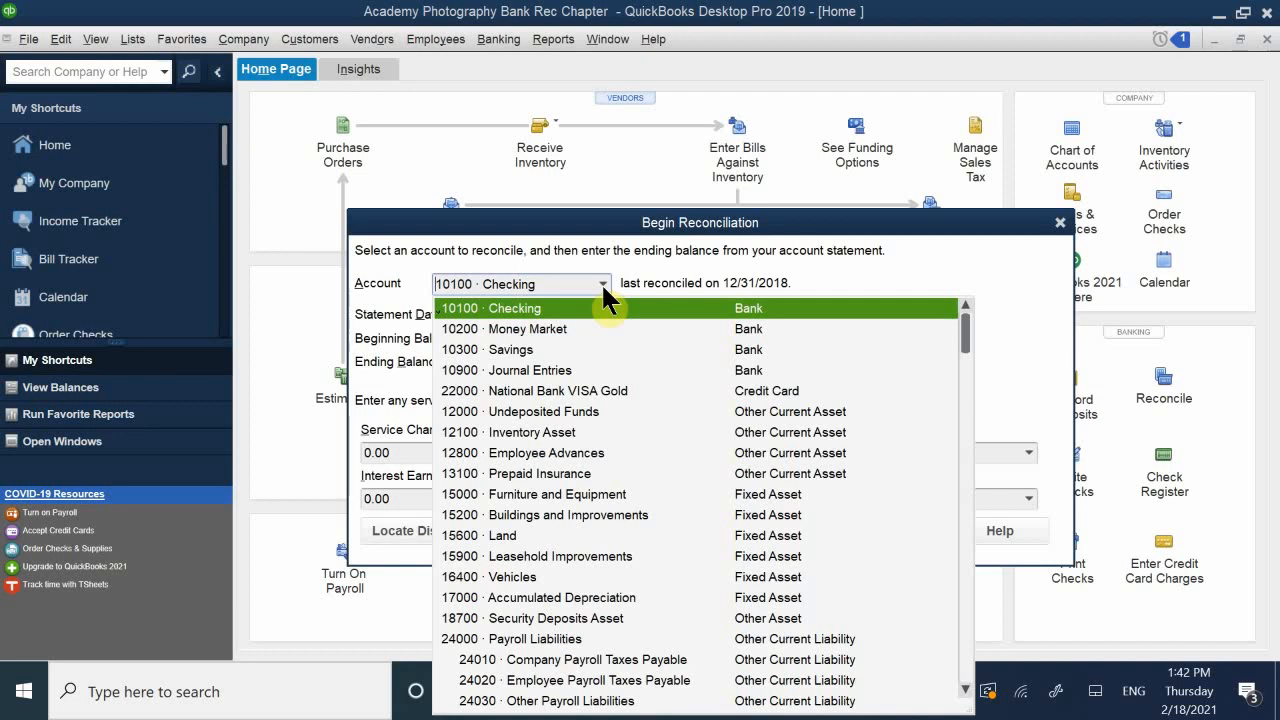
left_click(524, 300)
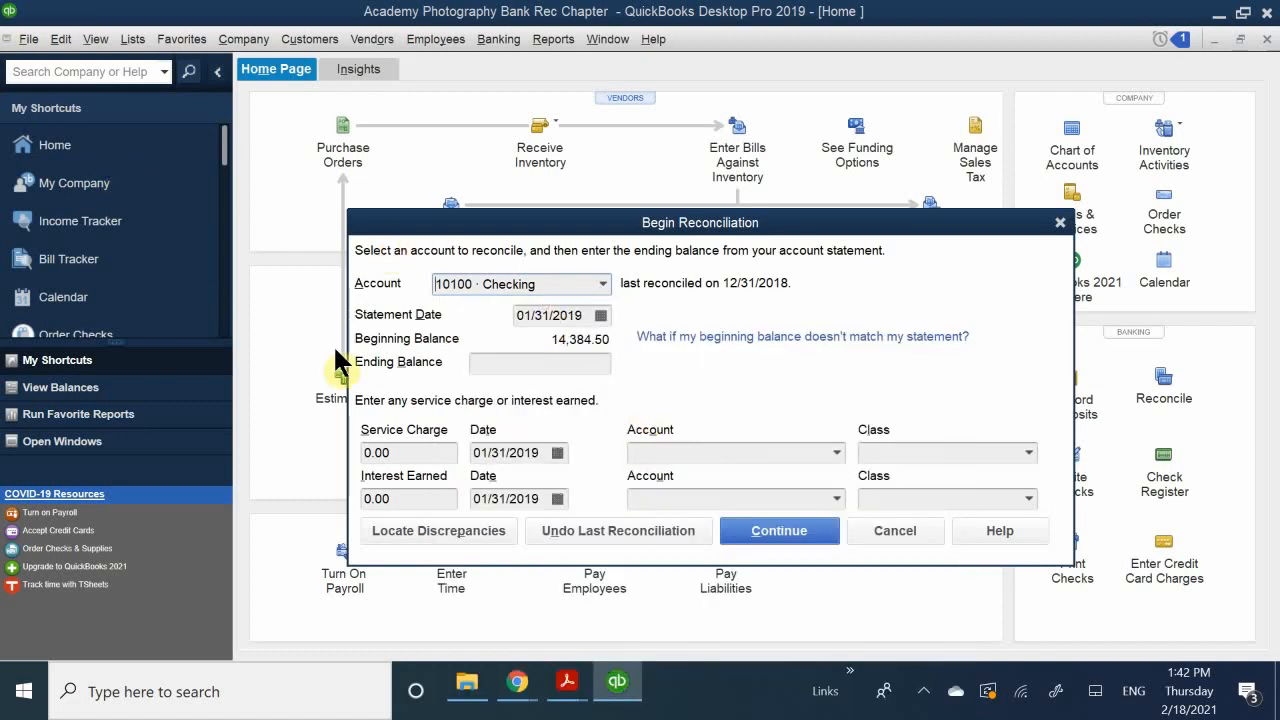
Compare the statement date and beginning balance in Begin Reconciliation with the bank statement summary in QB CH 5.pdf in Acrobat Reader
left_click(454, 217)
mouse_move(454, 217)
left_mouse_down()
mouse_move(392, 201)
mouse_move(455, 207)
mouse_move(461, 196)
left_mouse_up()
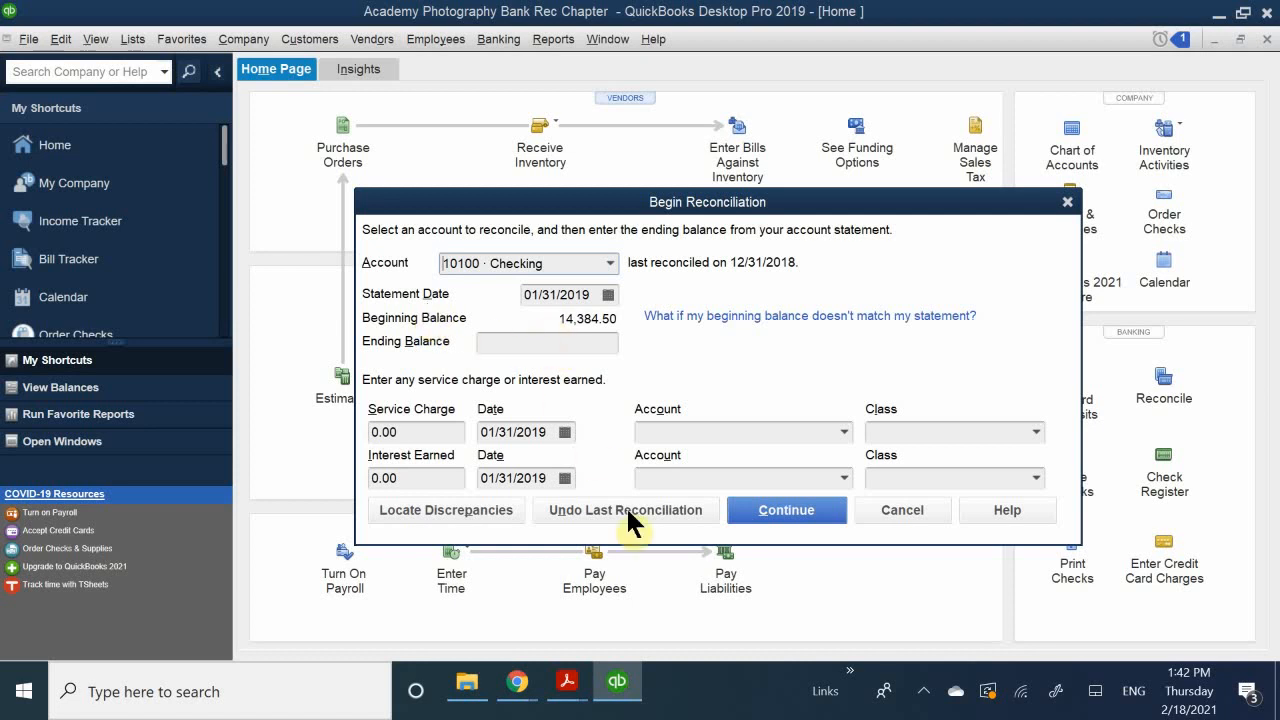
mouse_move(566, 682)
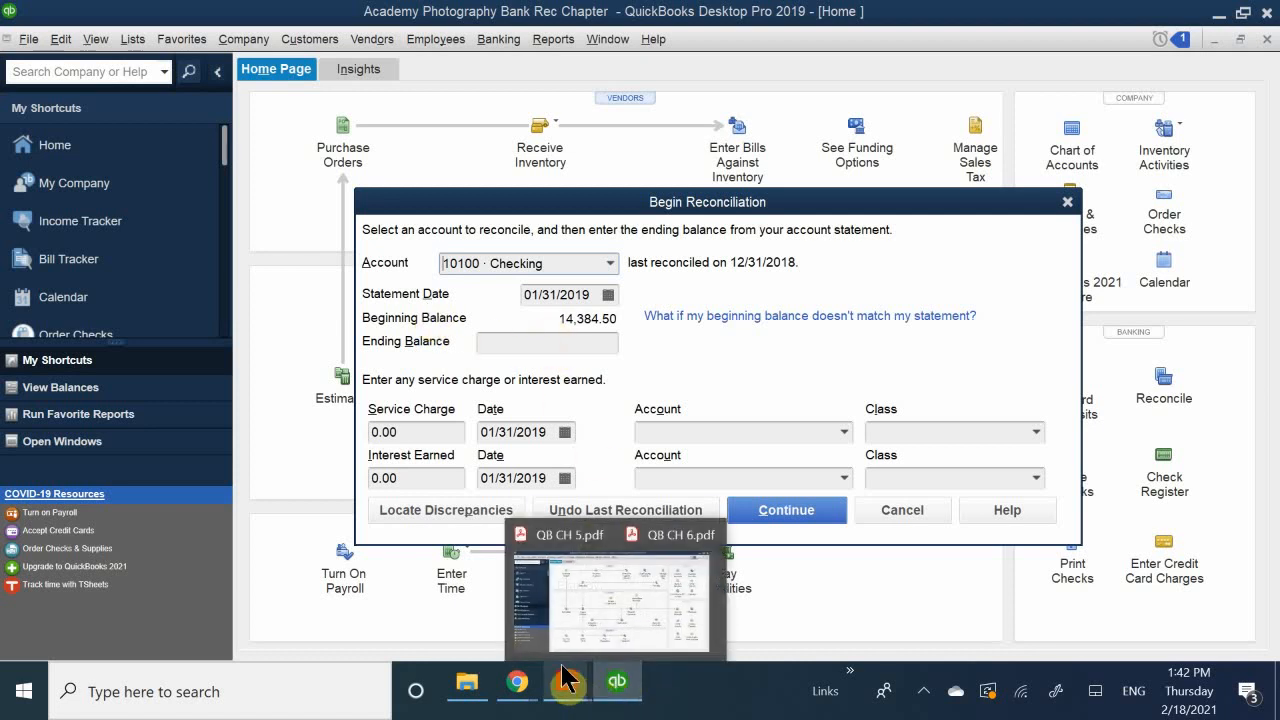
left_click(533, 585)
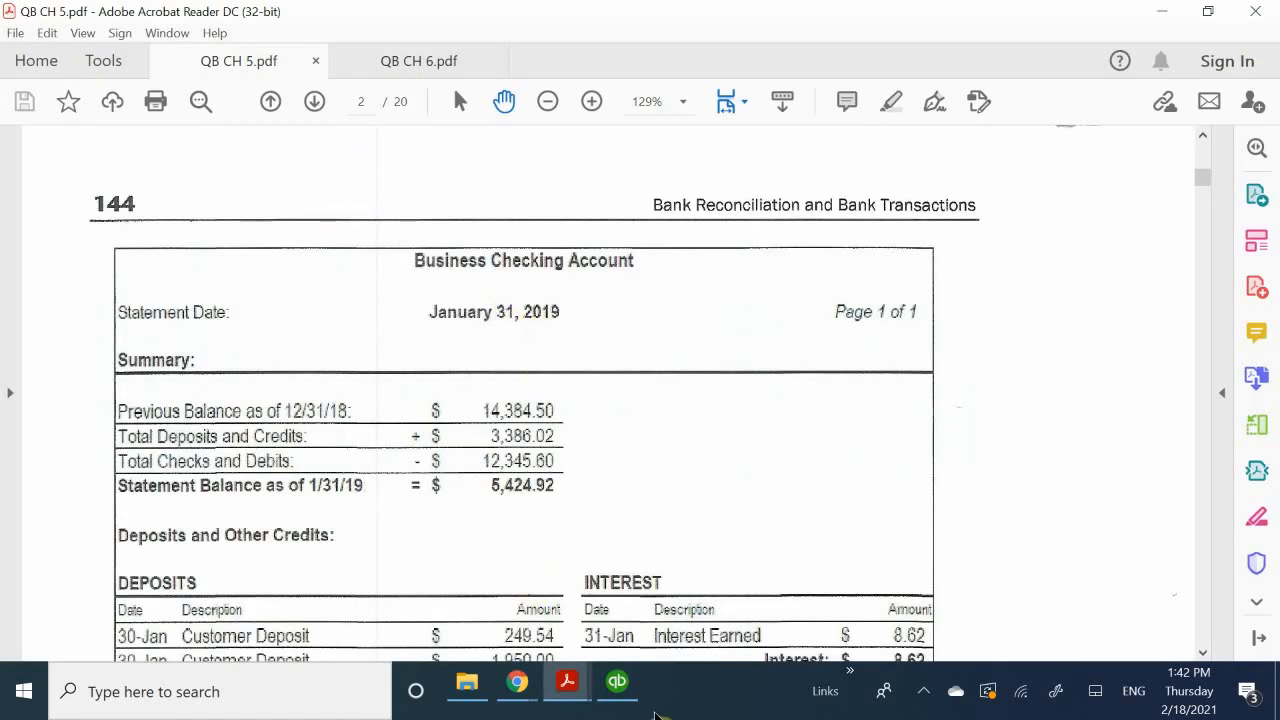
left_click(628, 688)
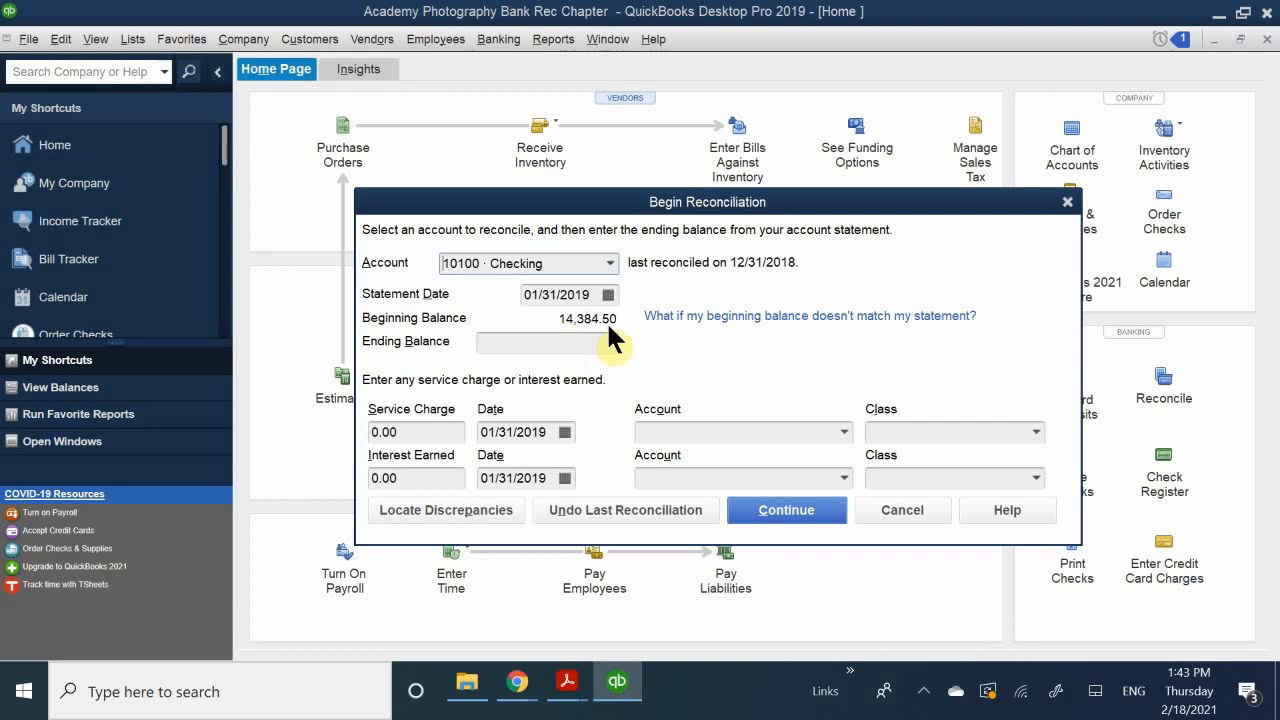
mouse_move(580, 688)
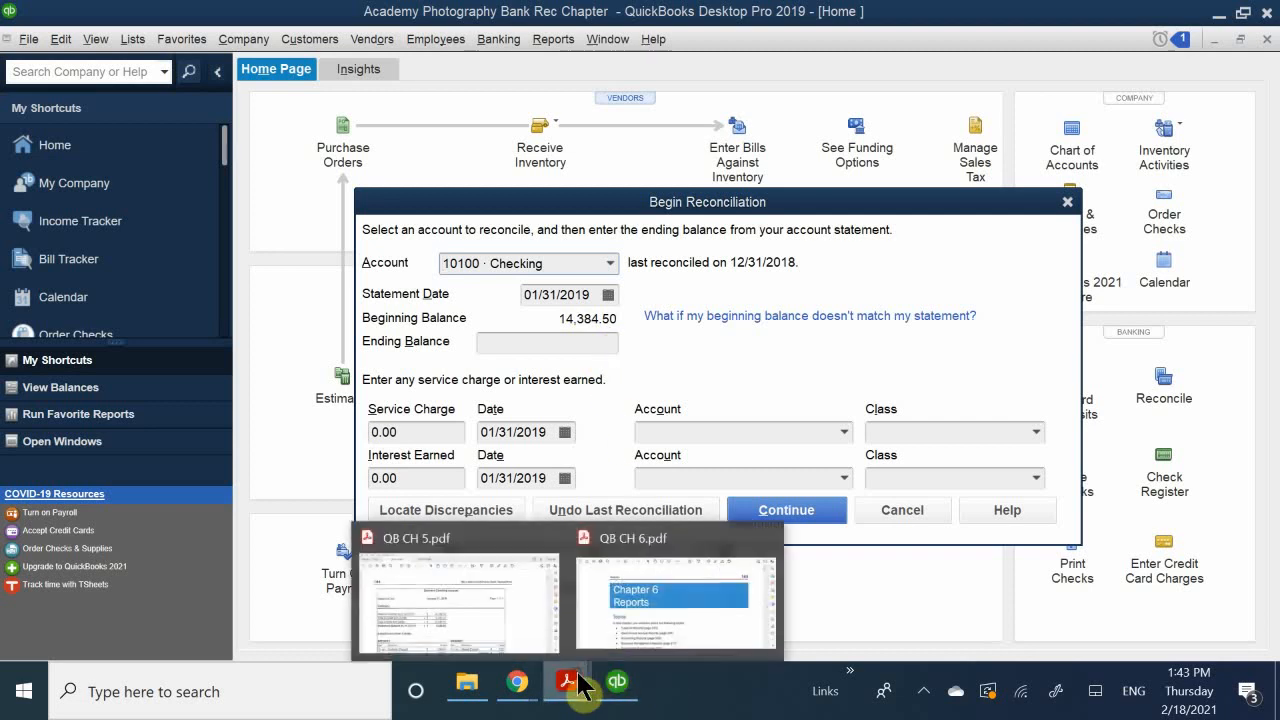
left_click(513, 590)
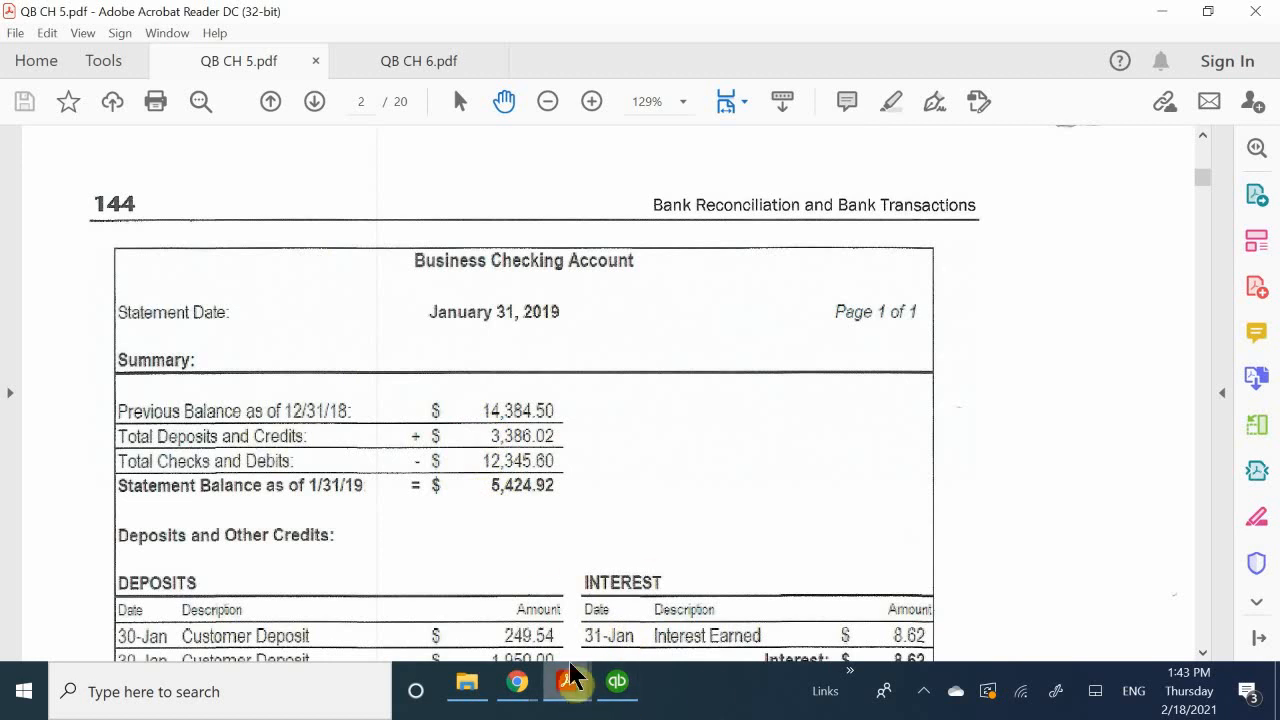
mouse_move(578, 692)
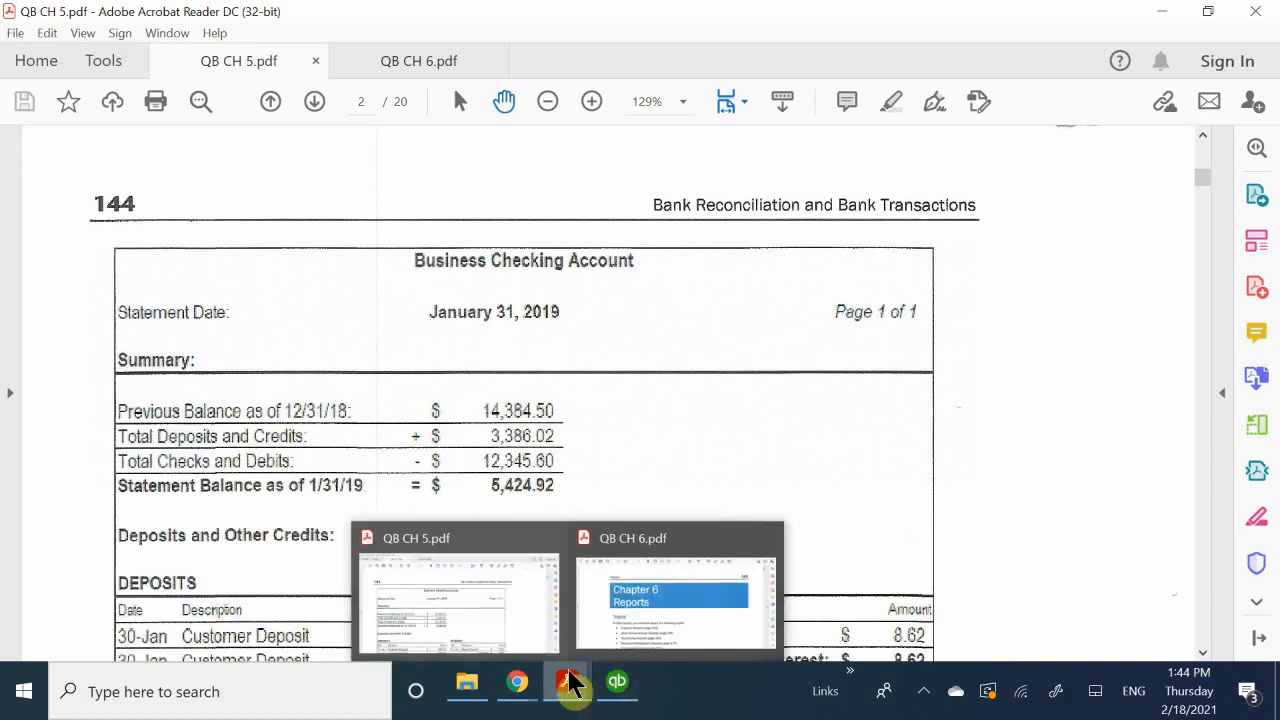
left_click(600, 615)
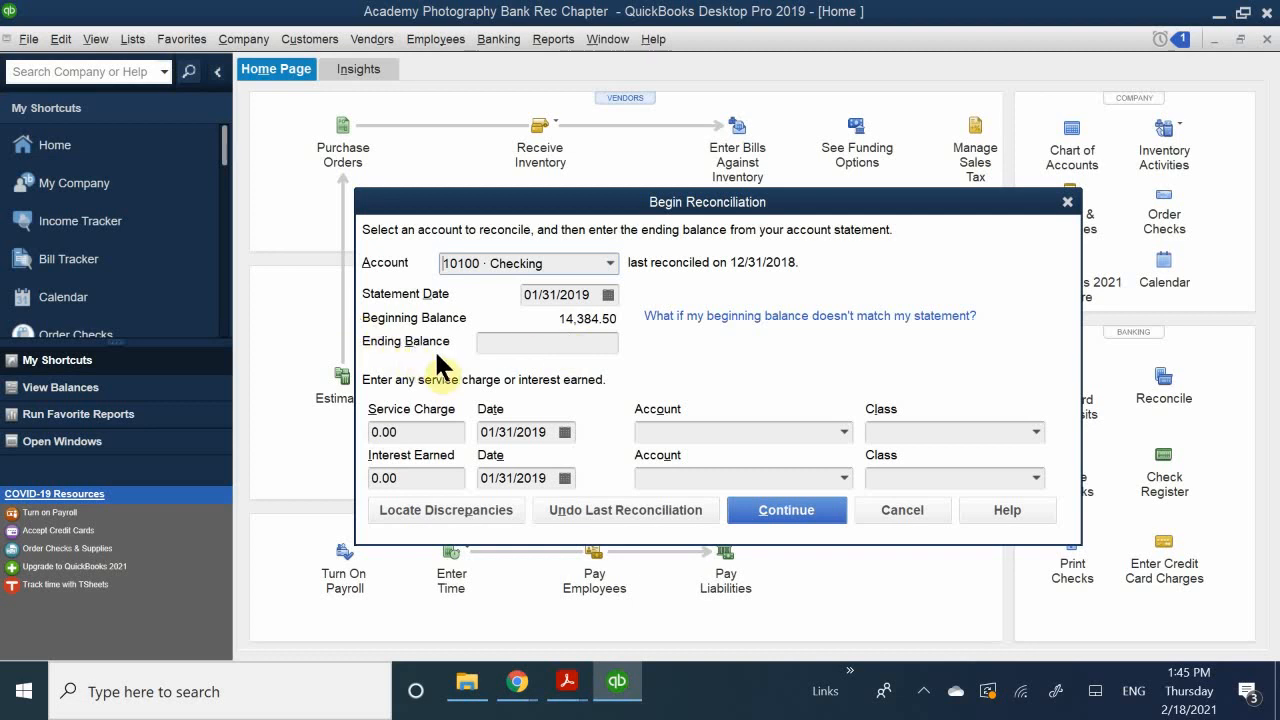
Enter the statement balance as of 1/31/19, 5,424.92, as the ending balance of the Checking reconciliation
left_click(541, 342)
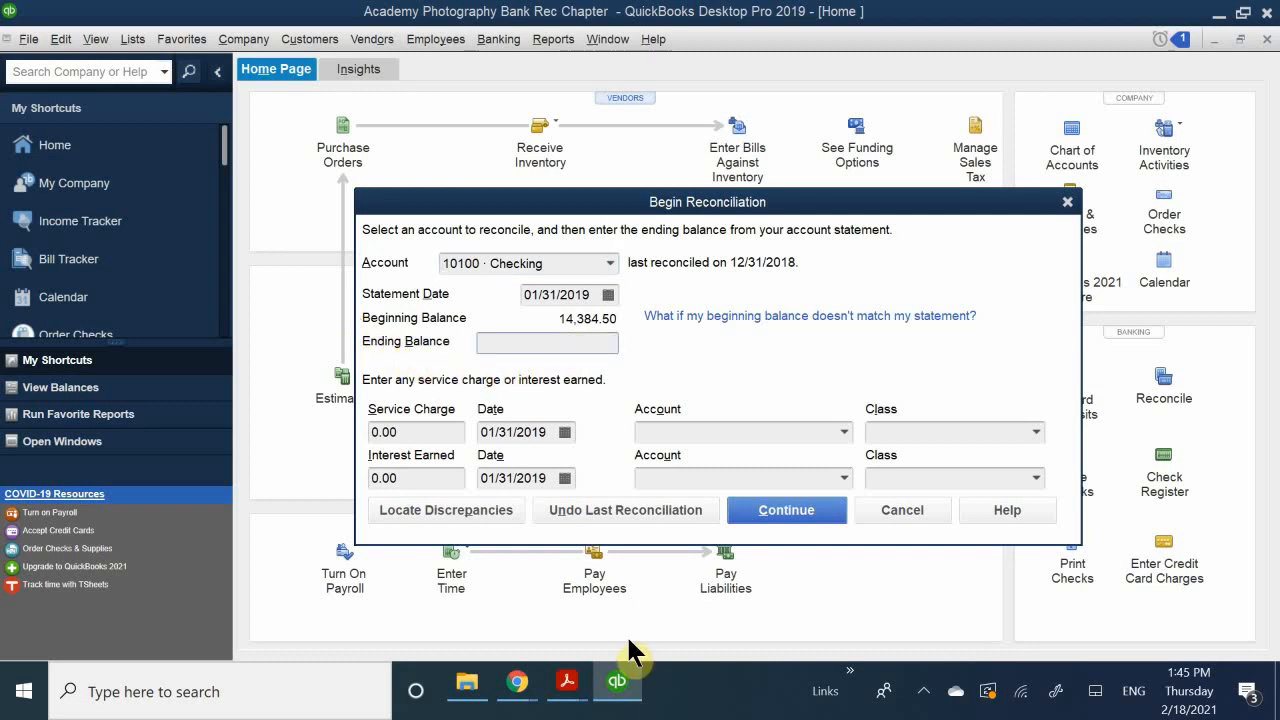
mouse_move(568, 684)
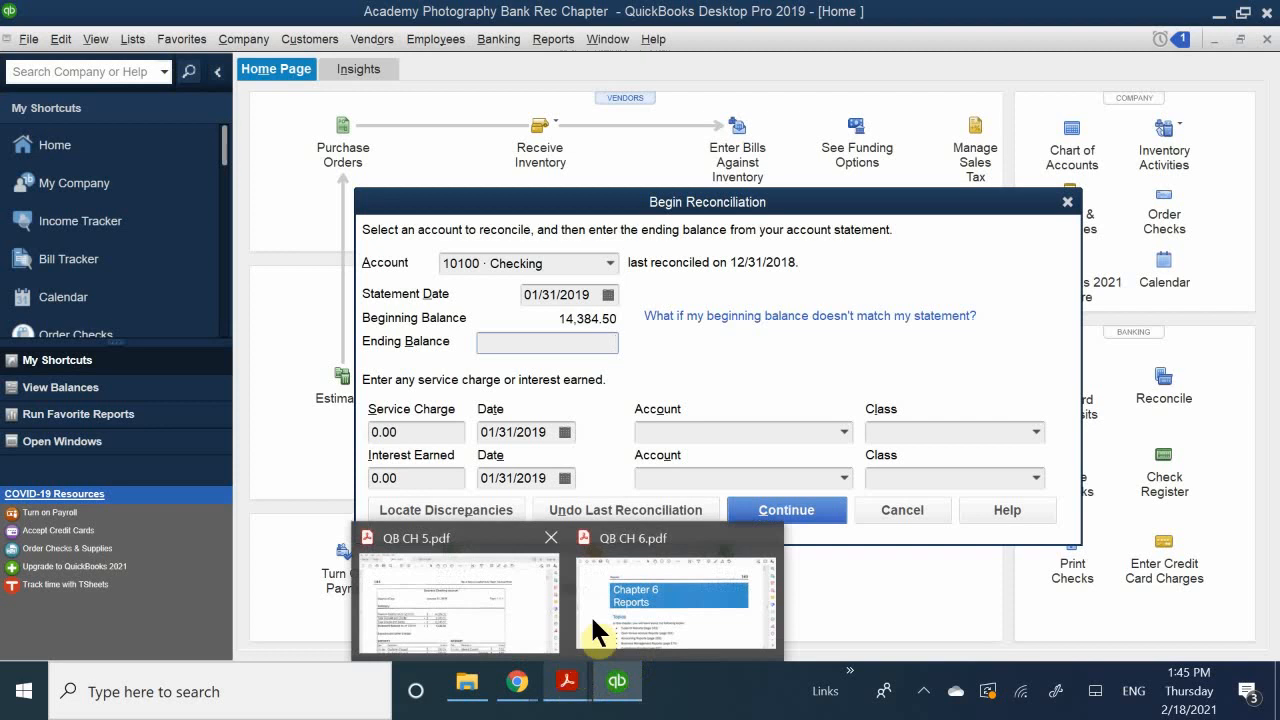
mouse_move(514, 575)
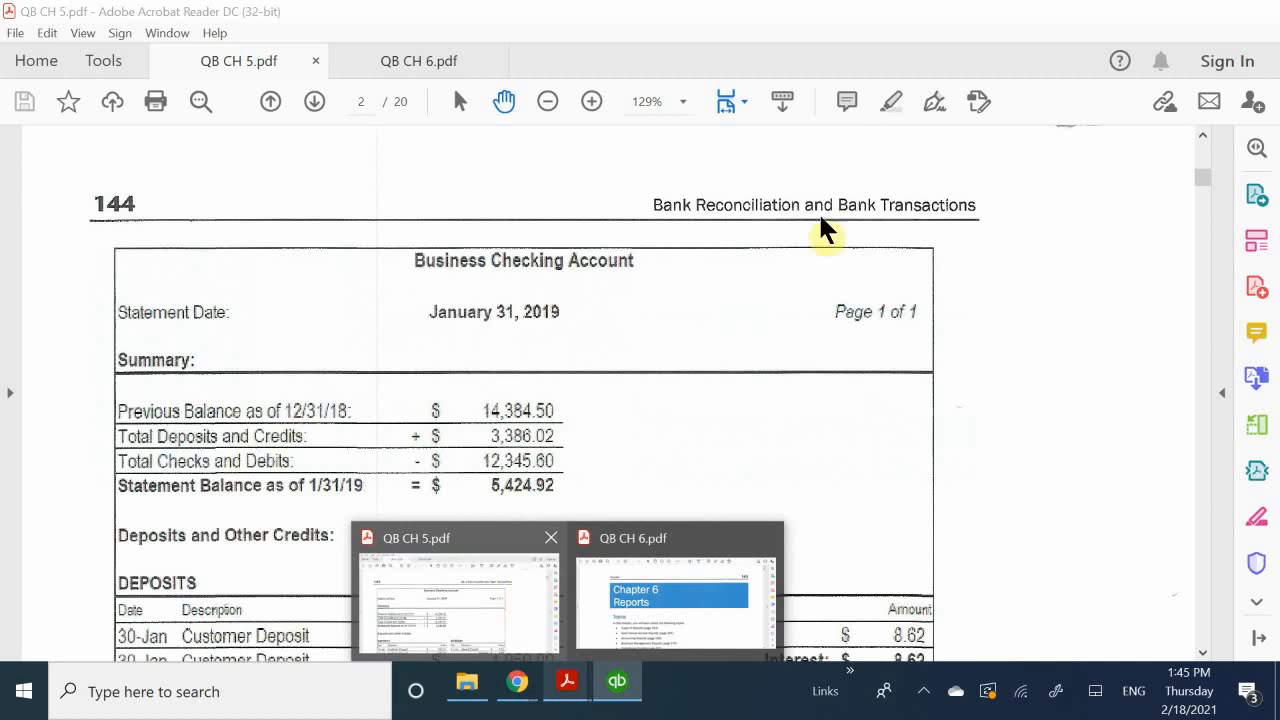
type("5")
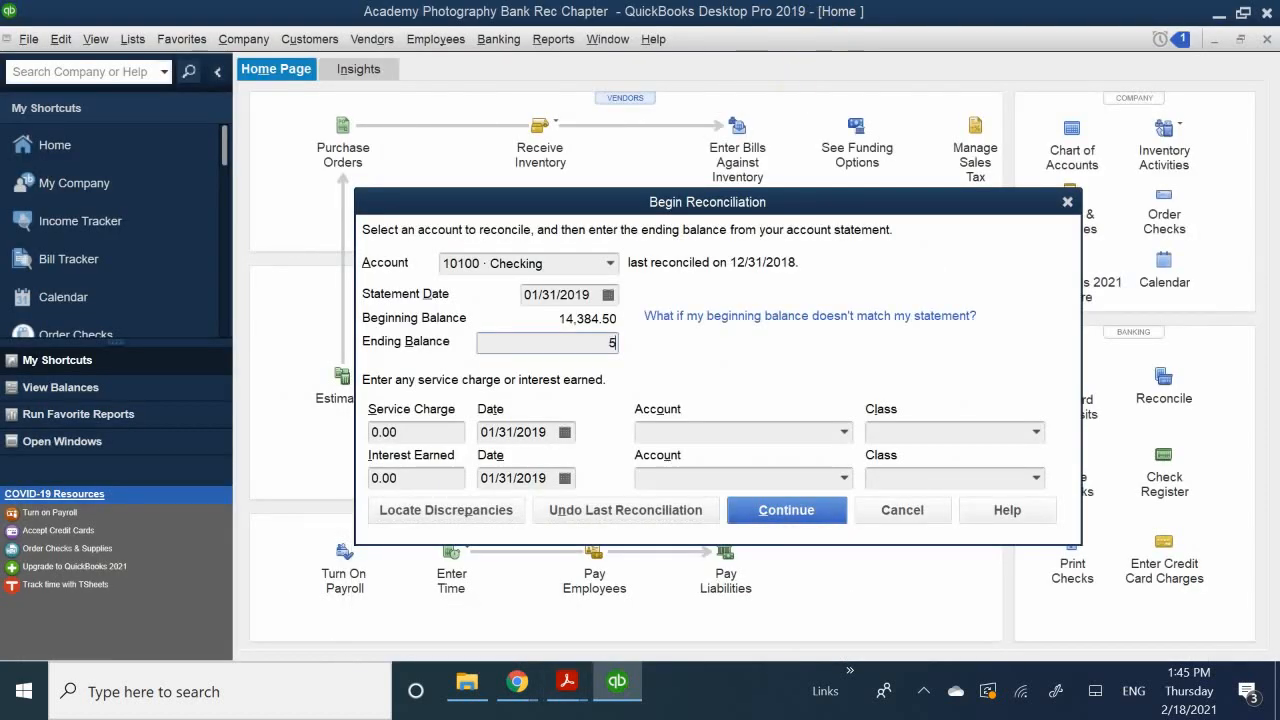
type("424.92")
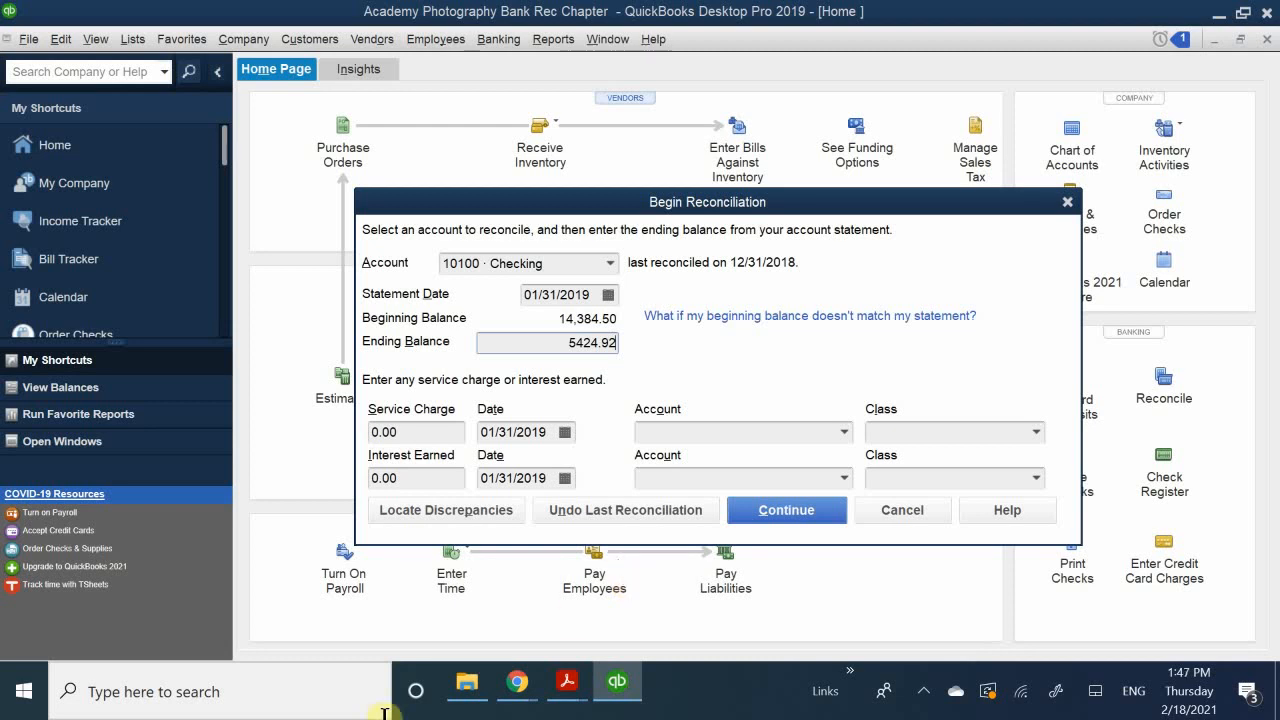
Look up the service charge on the QB CH 5.pdf bank statement and enter it as 10.00 in the QuickBooks reconciliation
mouse_move(570, 690)
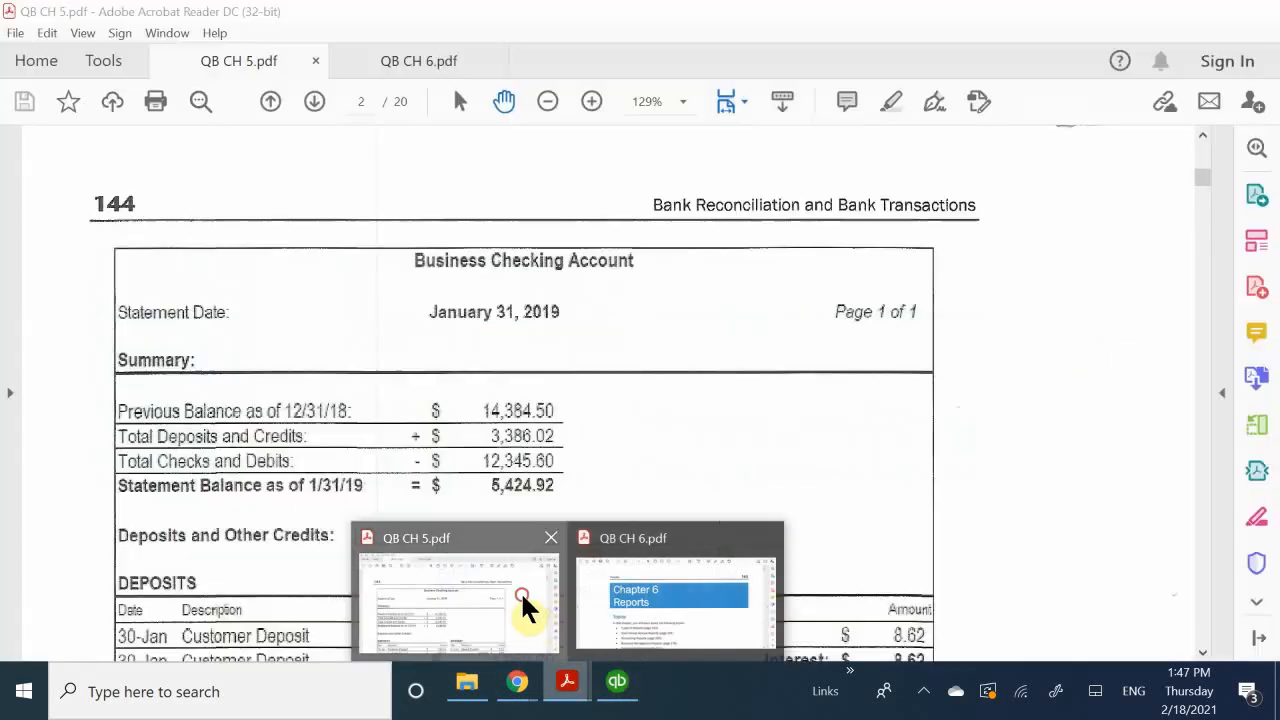
left_click(526, 606)
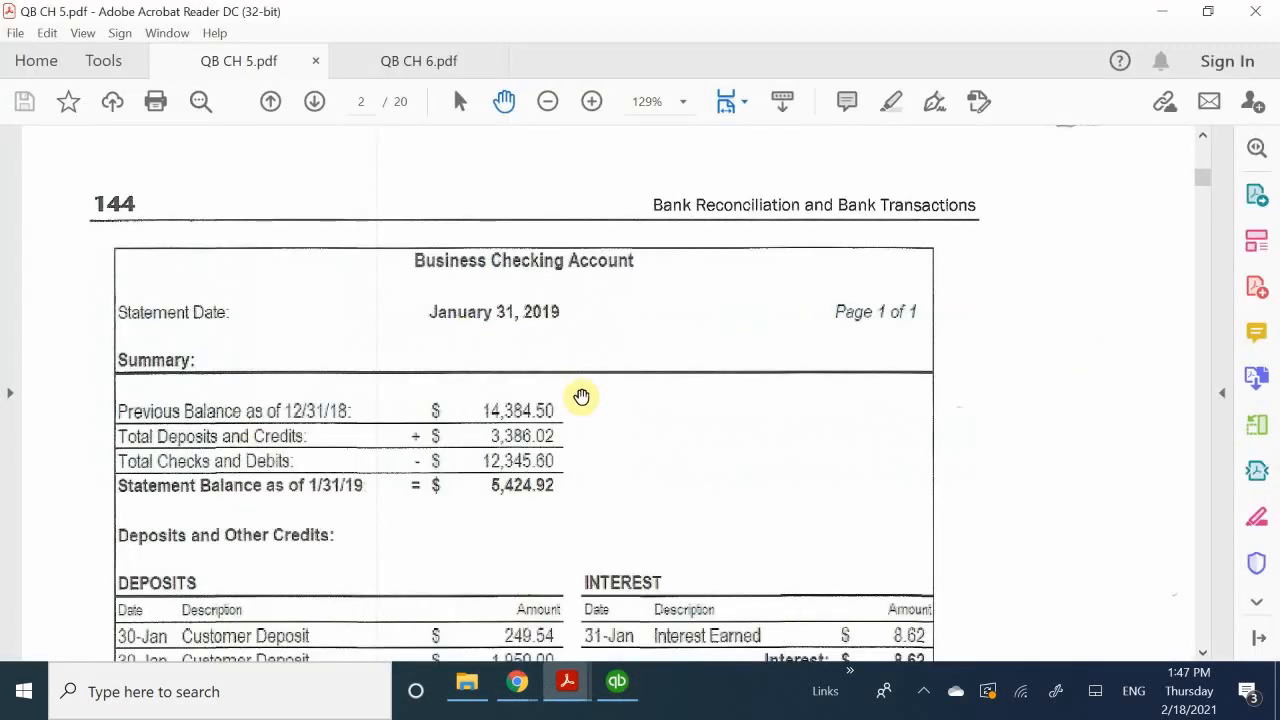
scroll(583, 394, "down", 2)
scroll(621, 410, "down", 2)
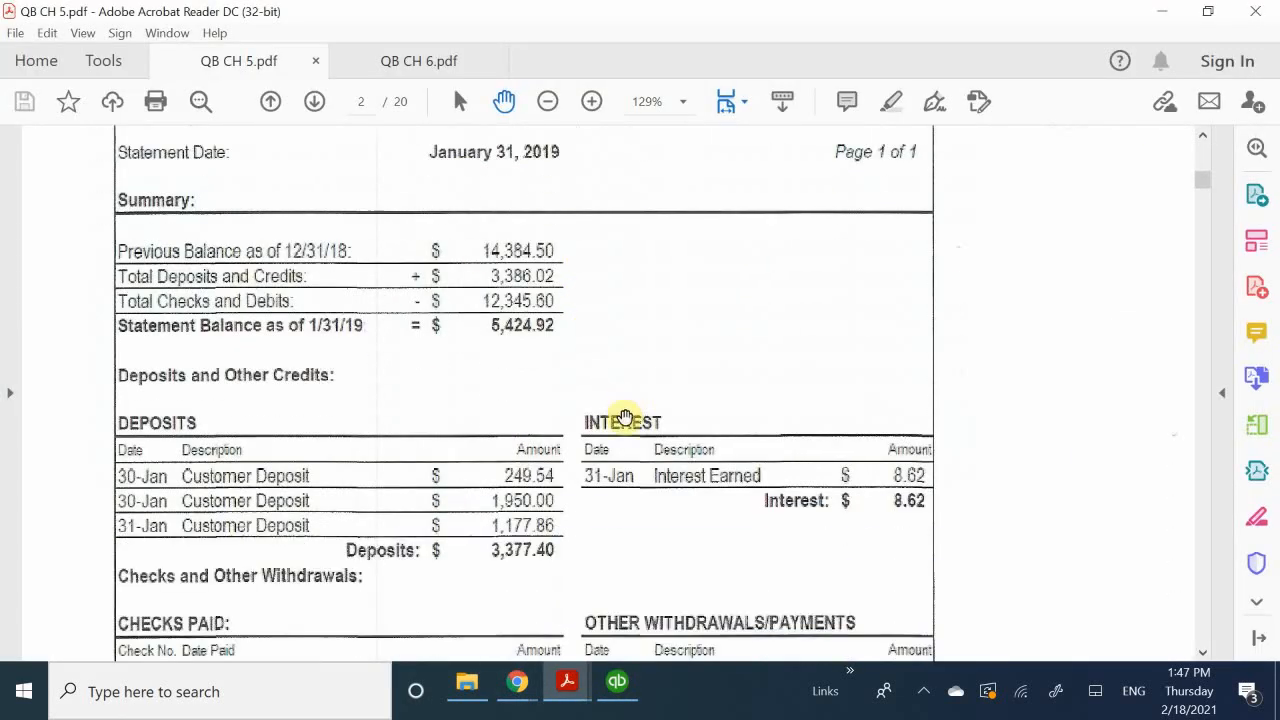
scroll(666, 486, "down", 1)
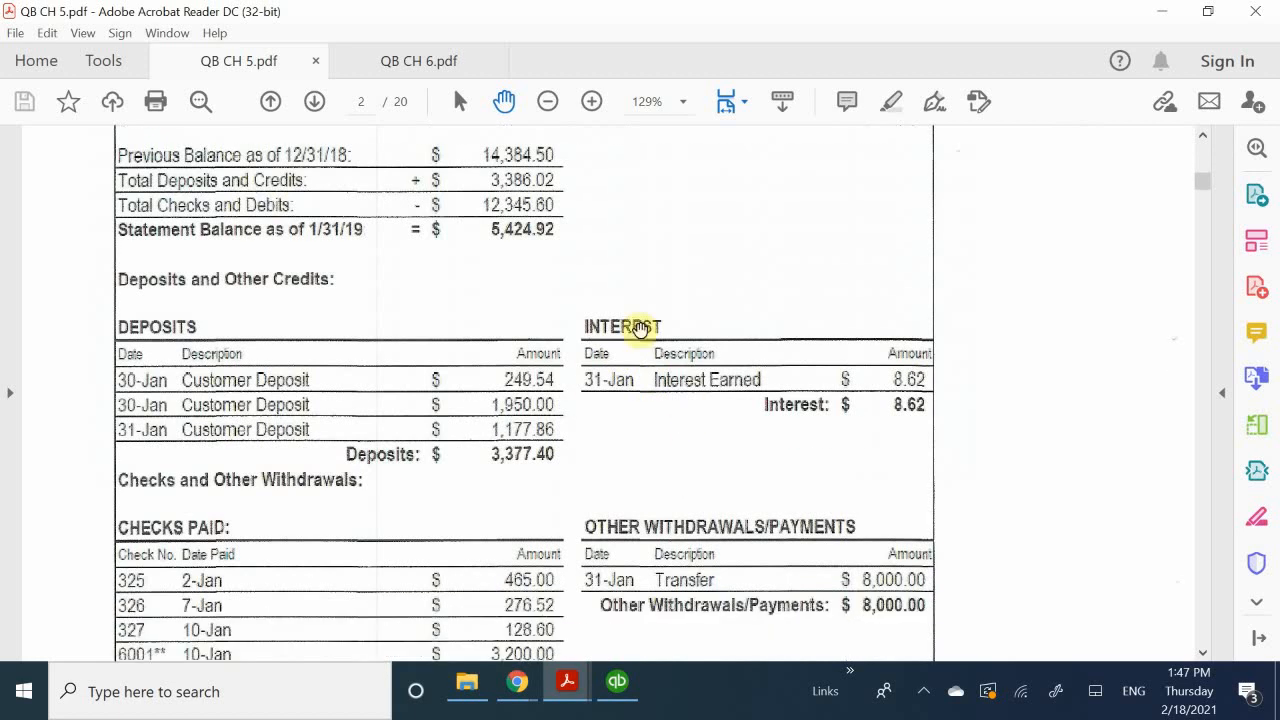
scroll(623, 386, "down", 1)
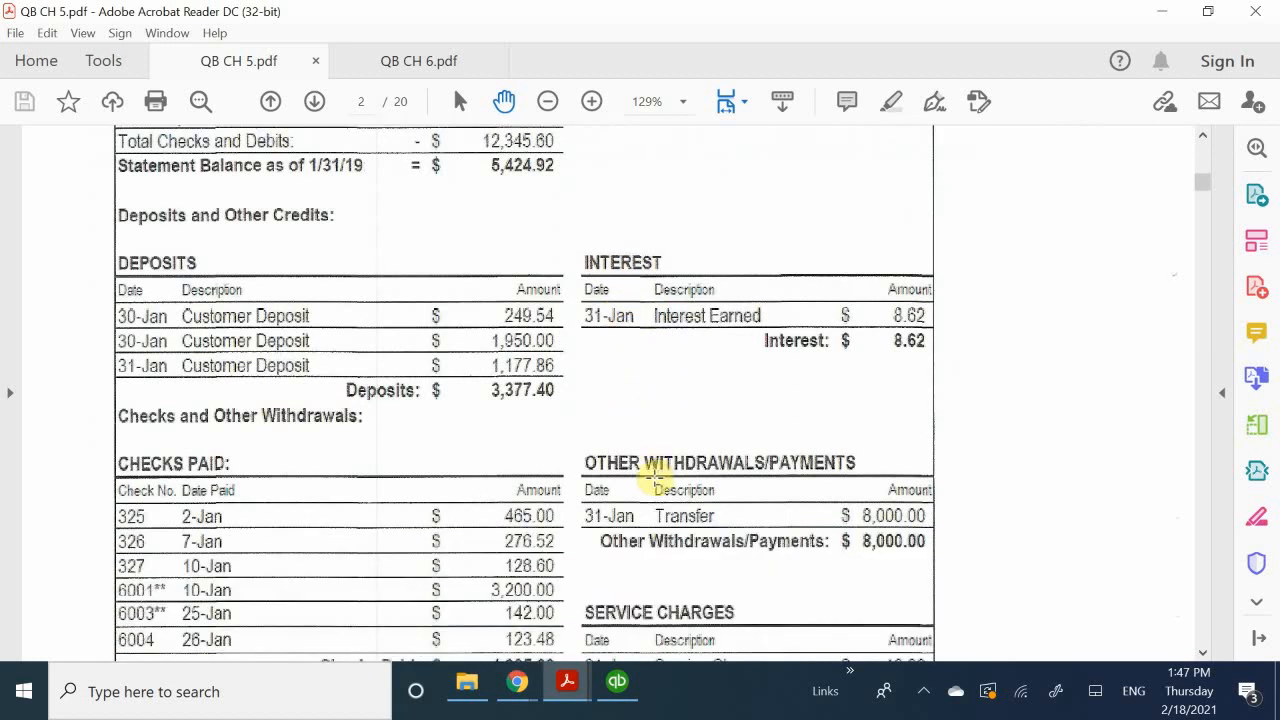
scroll(655, 478, "down", 3)
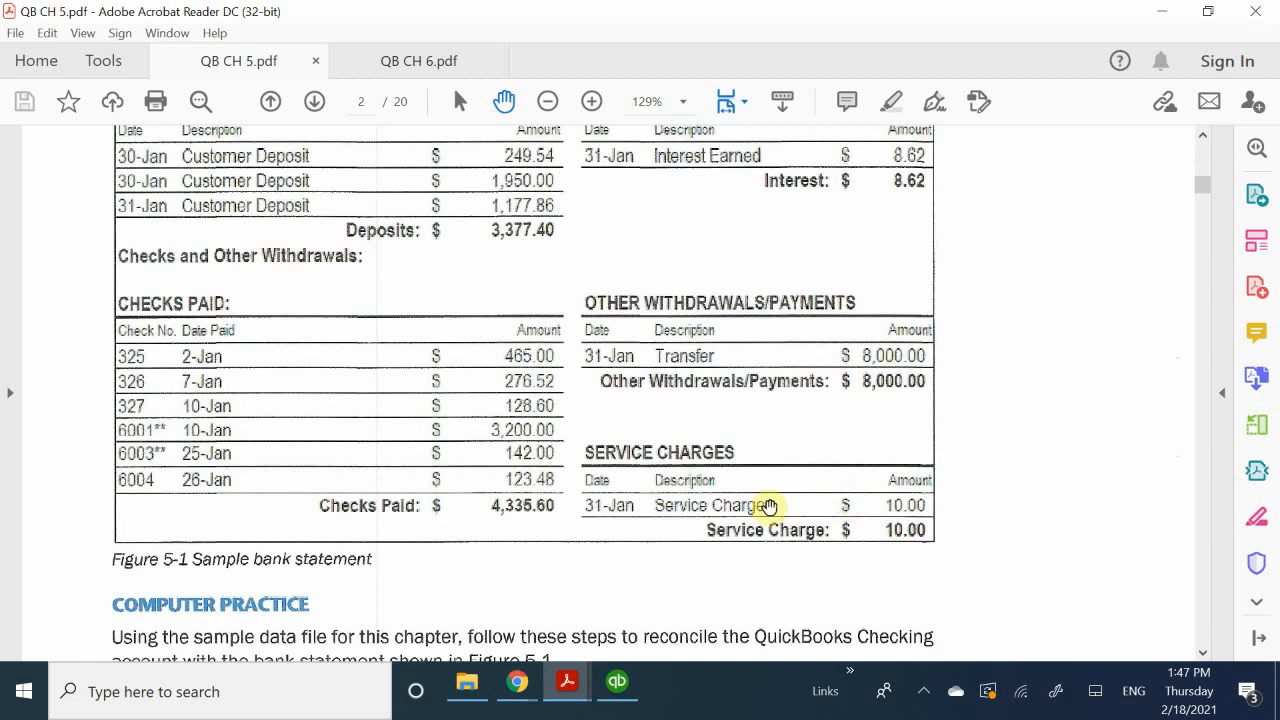
mouse_move(612, 670)
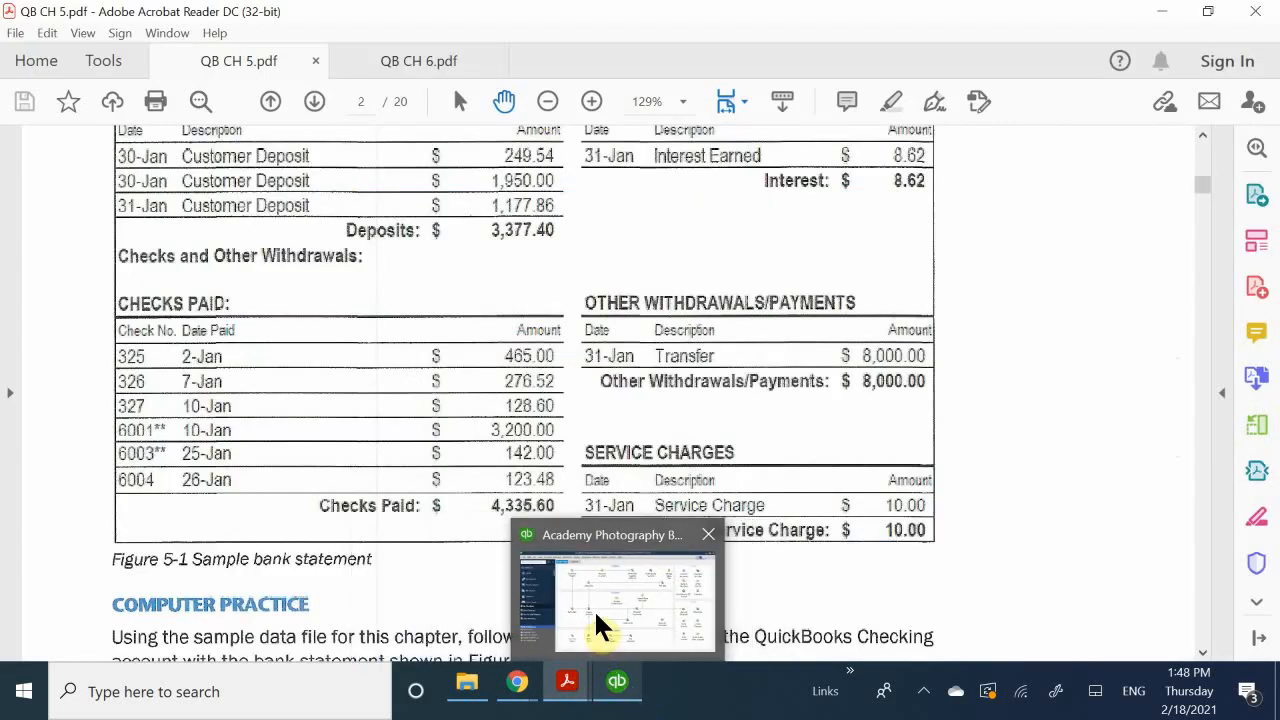
left_click(602, 626)
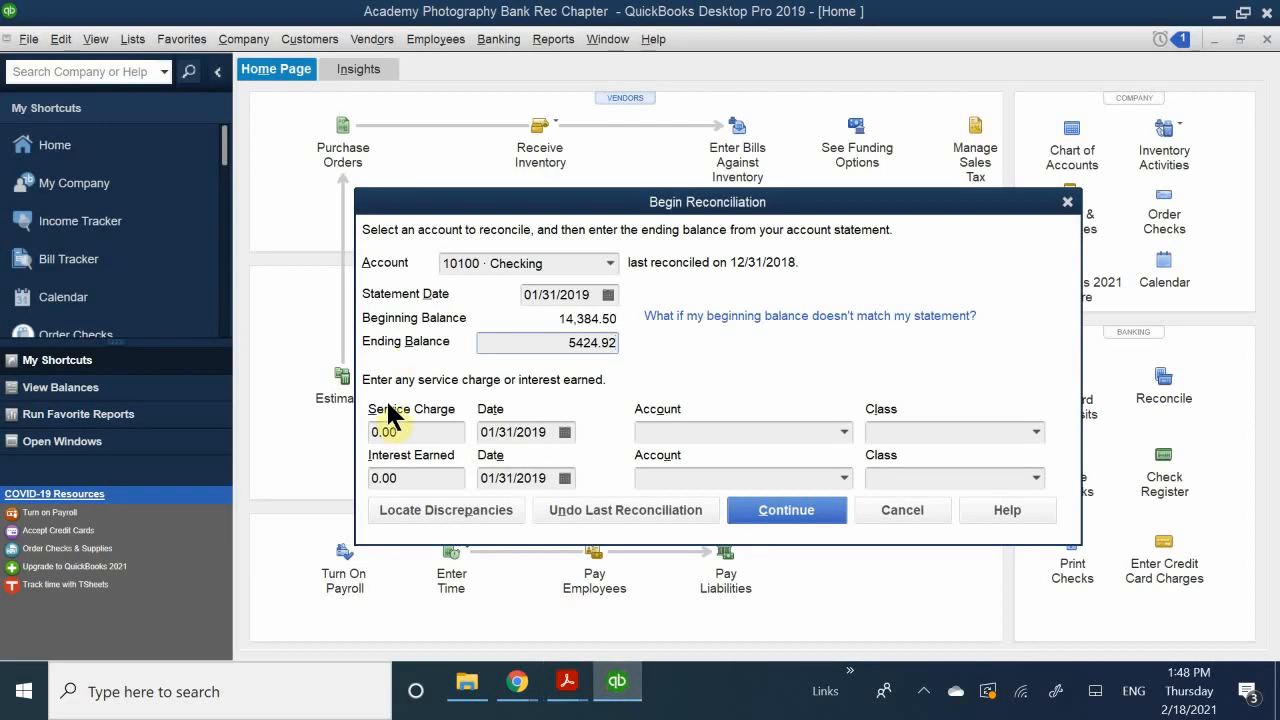
left_click(423, 432)
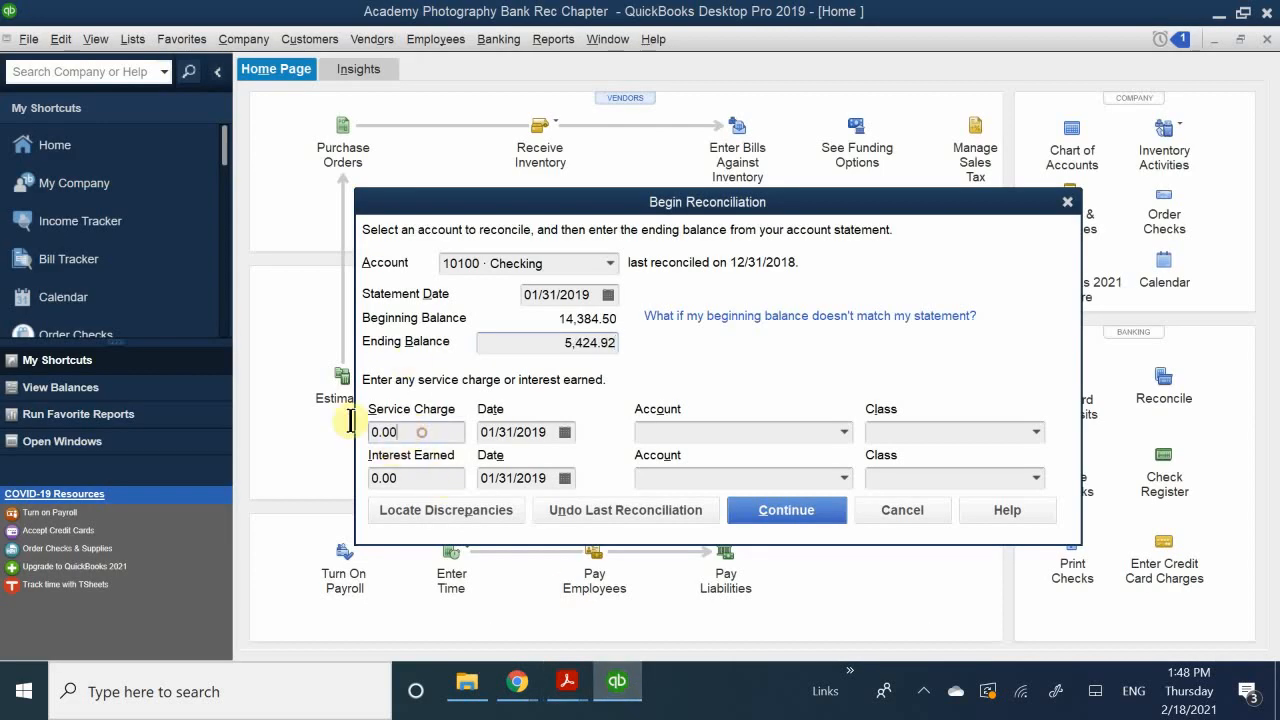
type("10.00")
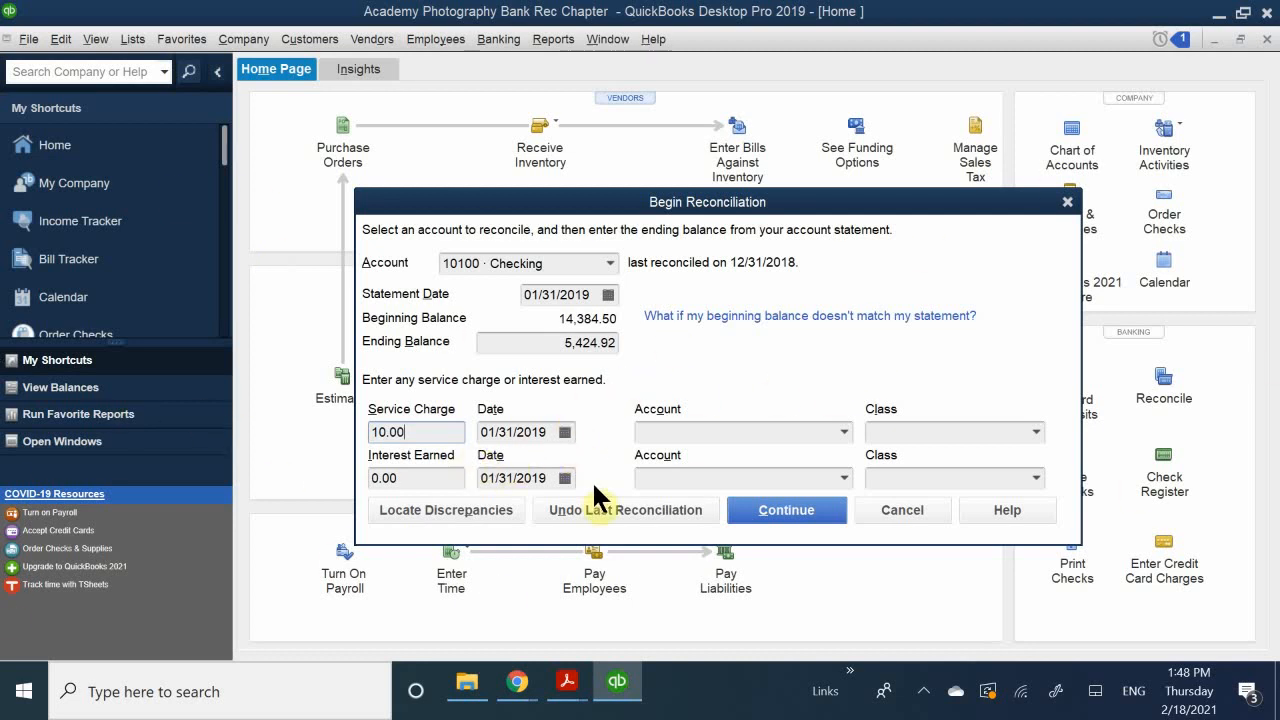
Assign the service charge to the expense account 60400 · Bank Service Charges
mouse_move(567, 682)
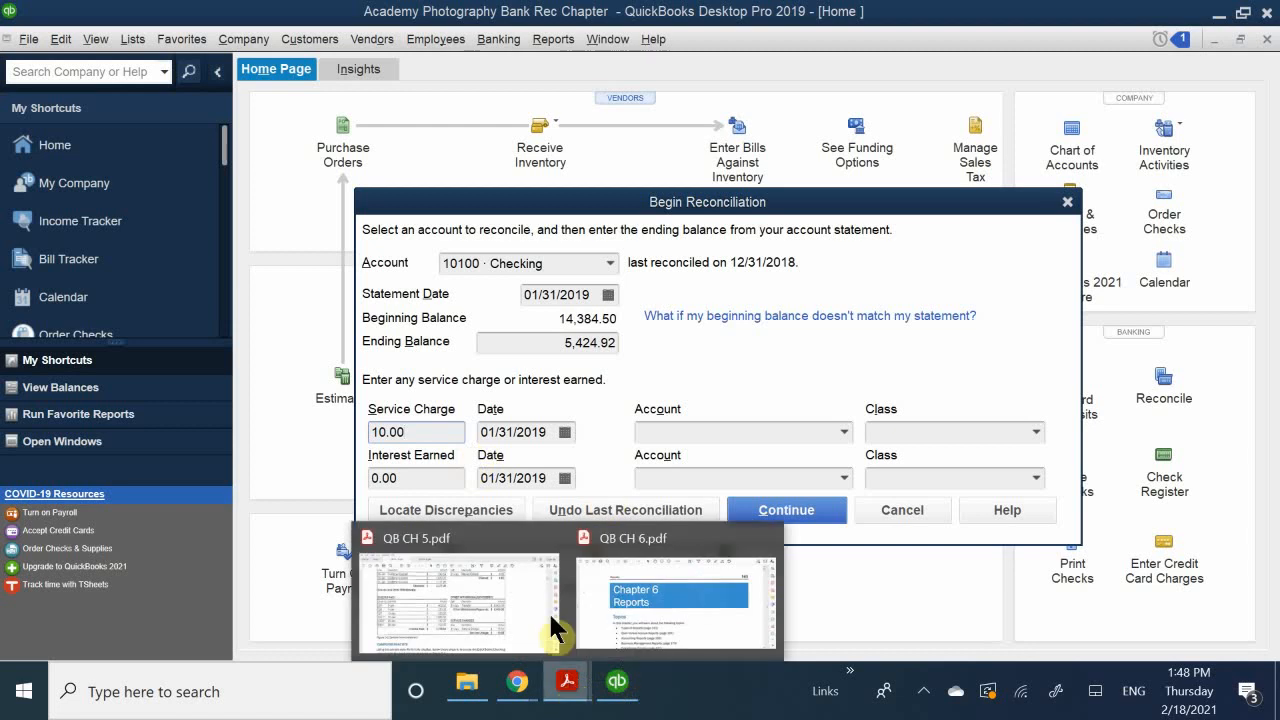
mouse_move(530, 590)
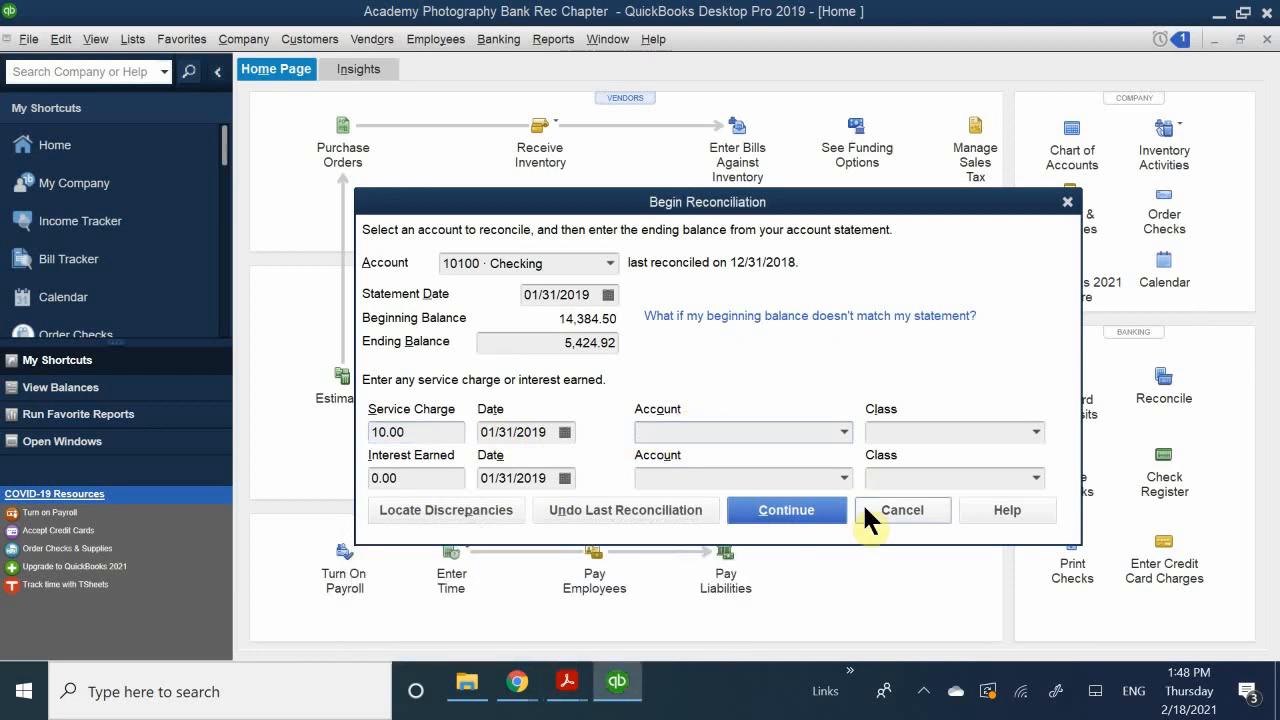
type("naml")
key("BackSpace")
key("BackSpace")
key("BackSpace")
key("BackSpace")
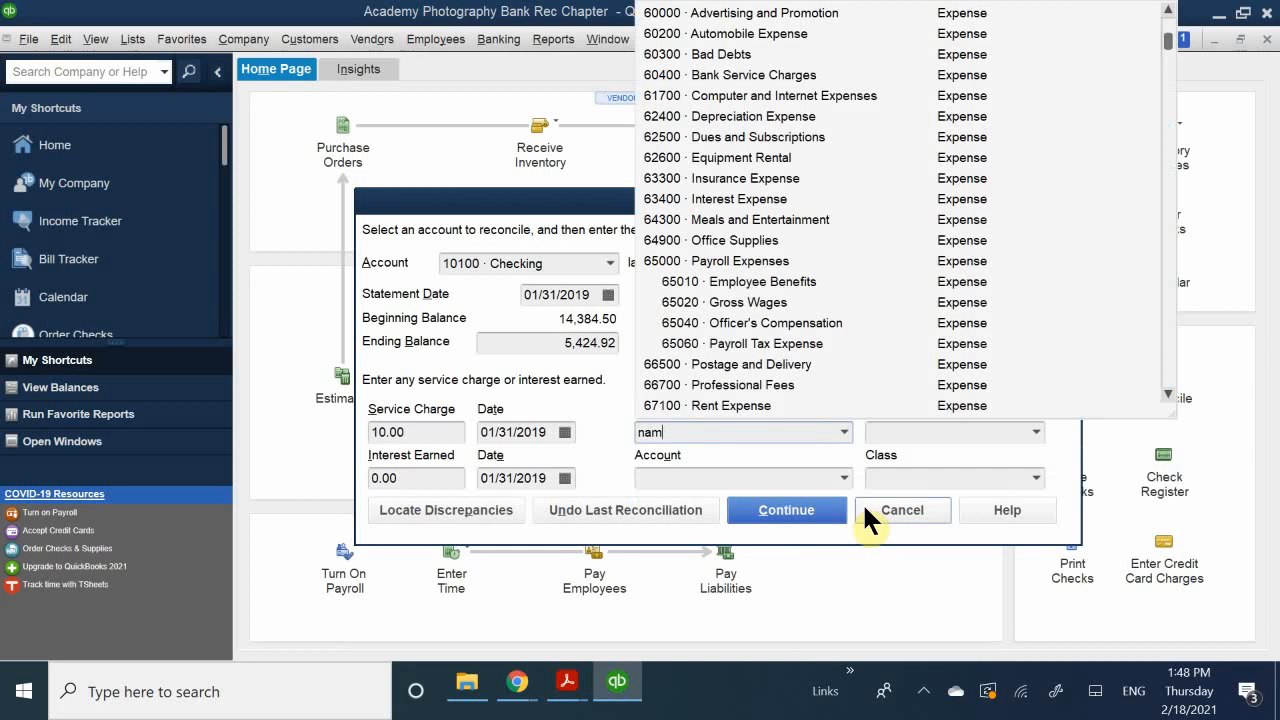
type("bank")
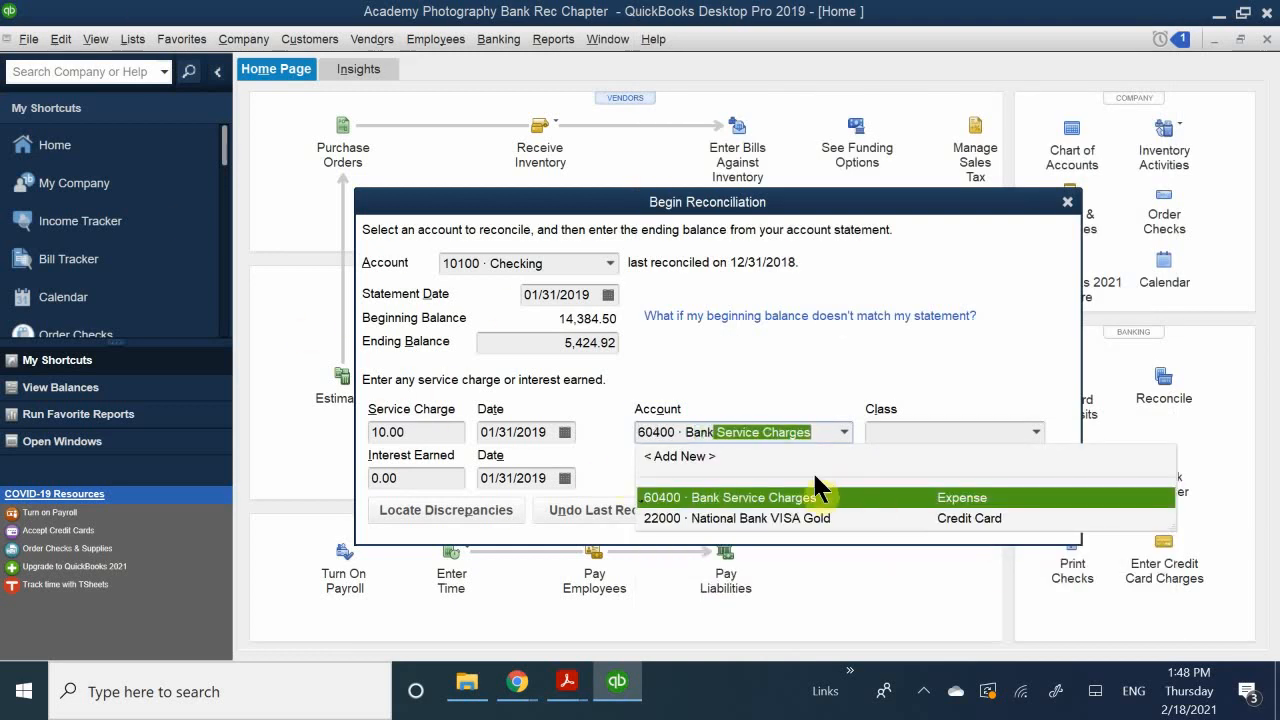
left_click(826, 495)
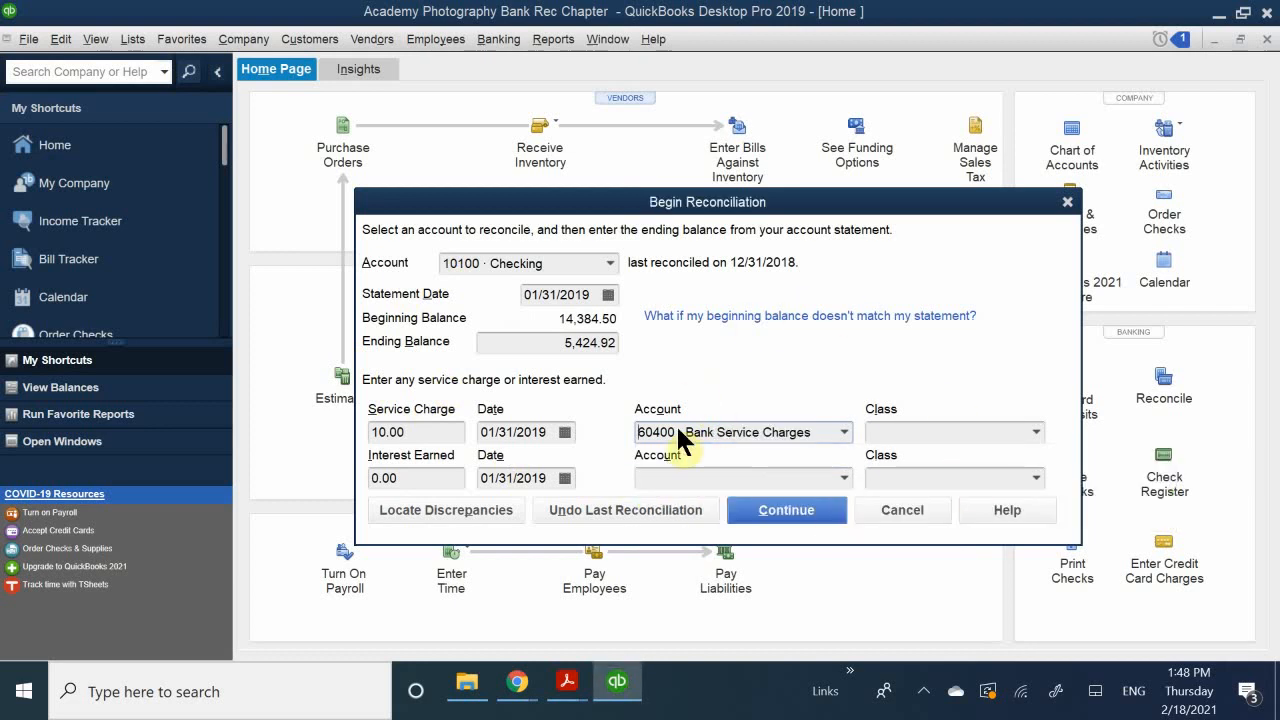
Set the class of the service charge to Overhead
left_click(879, 437)
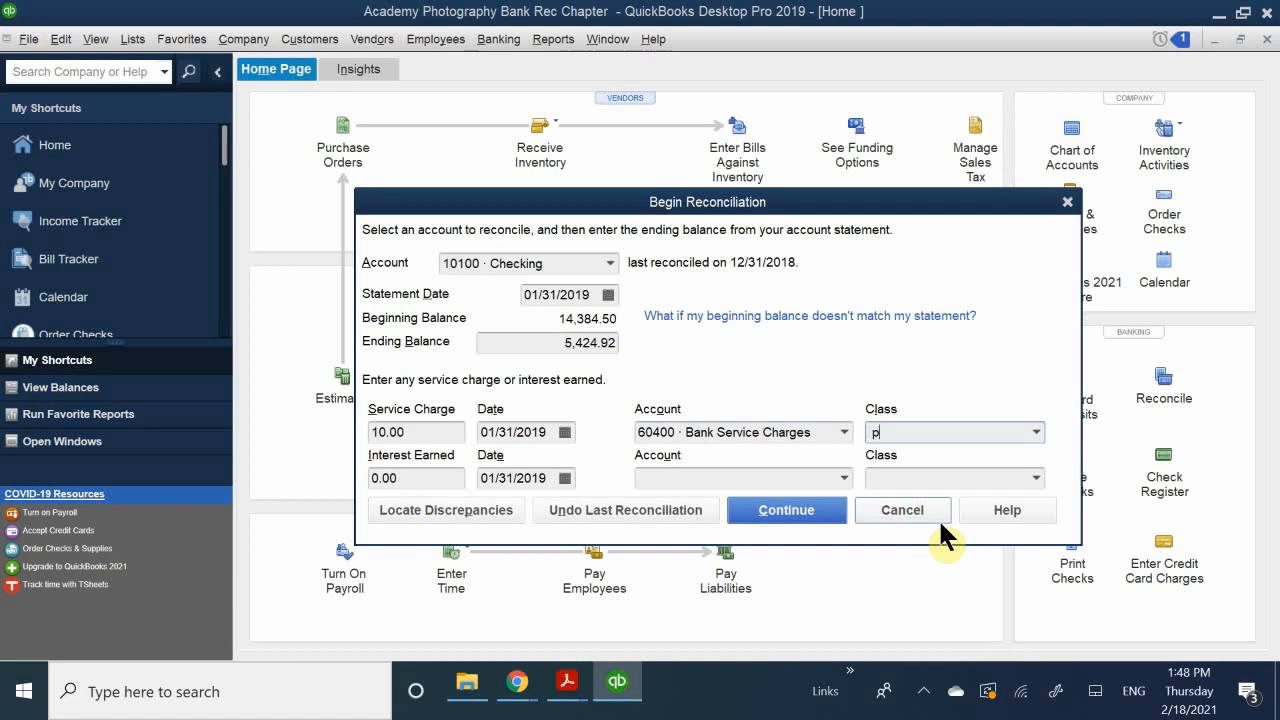
type("over")
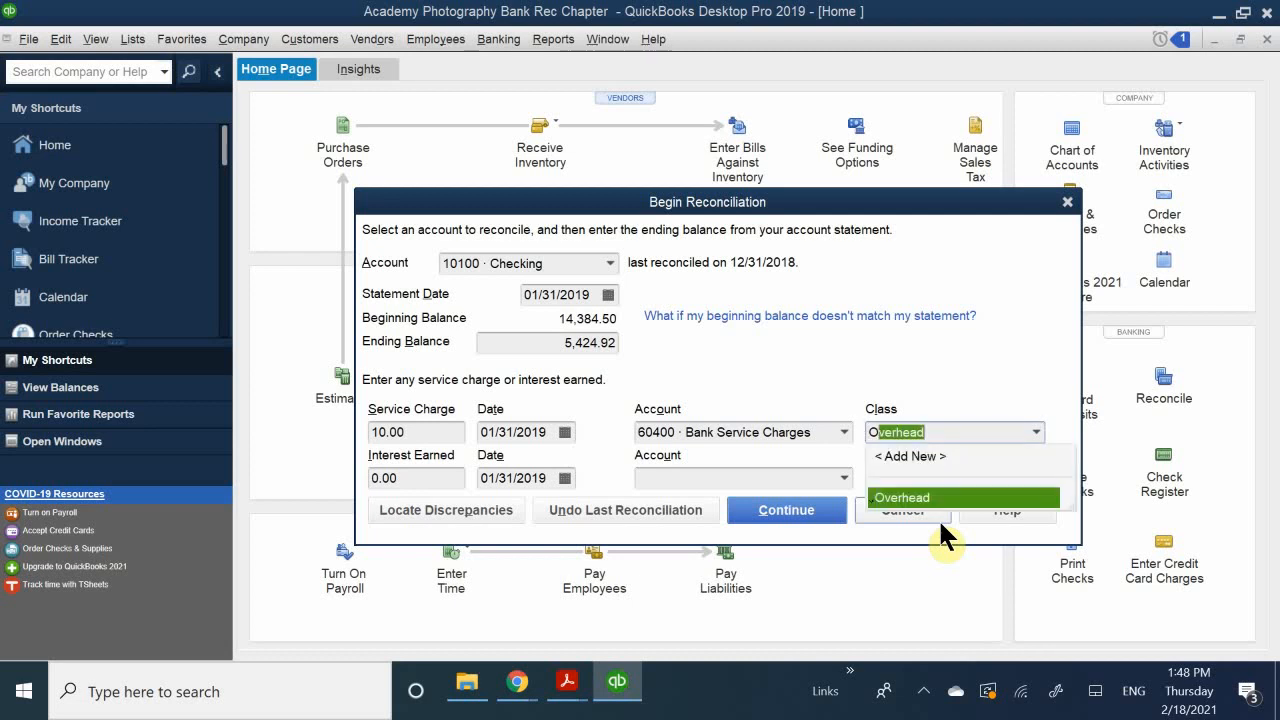
type("ver")
left_click(920, 492)
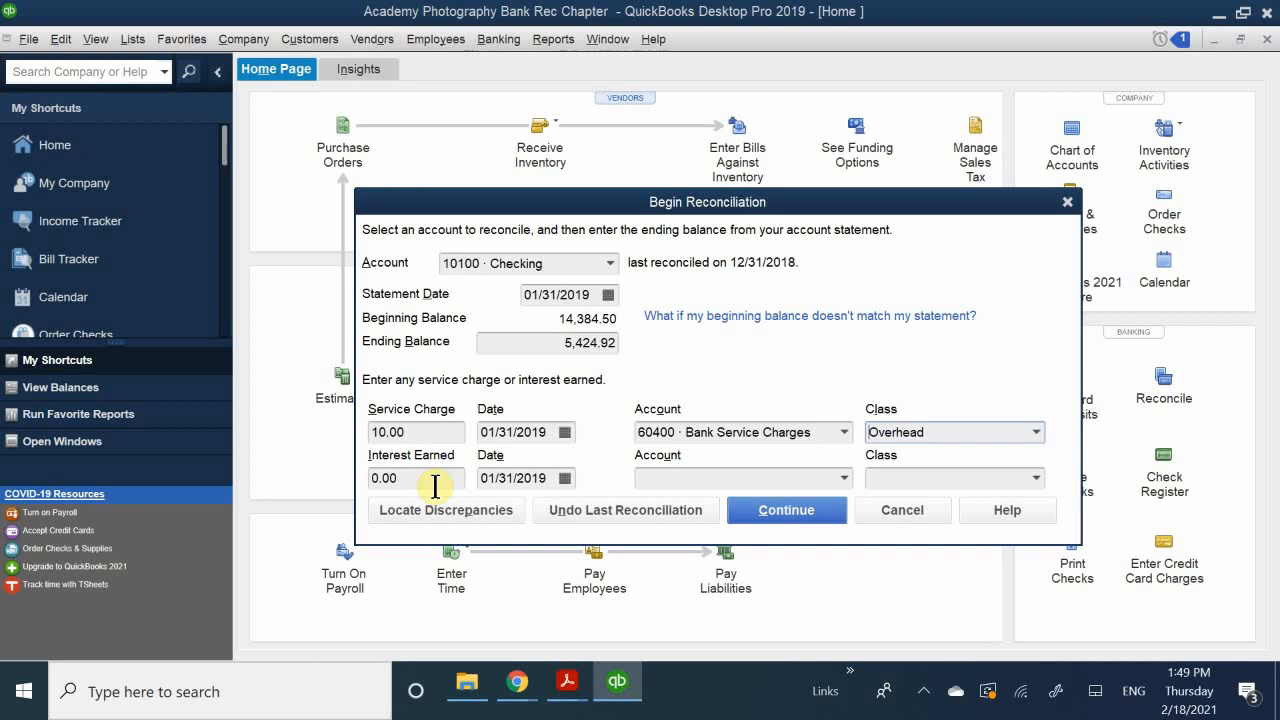
Look up the interest earned on the QB CH 5.pdf bank statement and enter it as 8.62 in the QuickBooks reconciliation
mouse_move(566, 681)
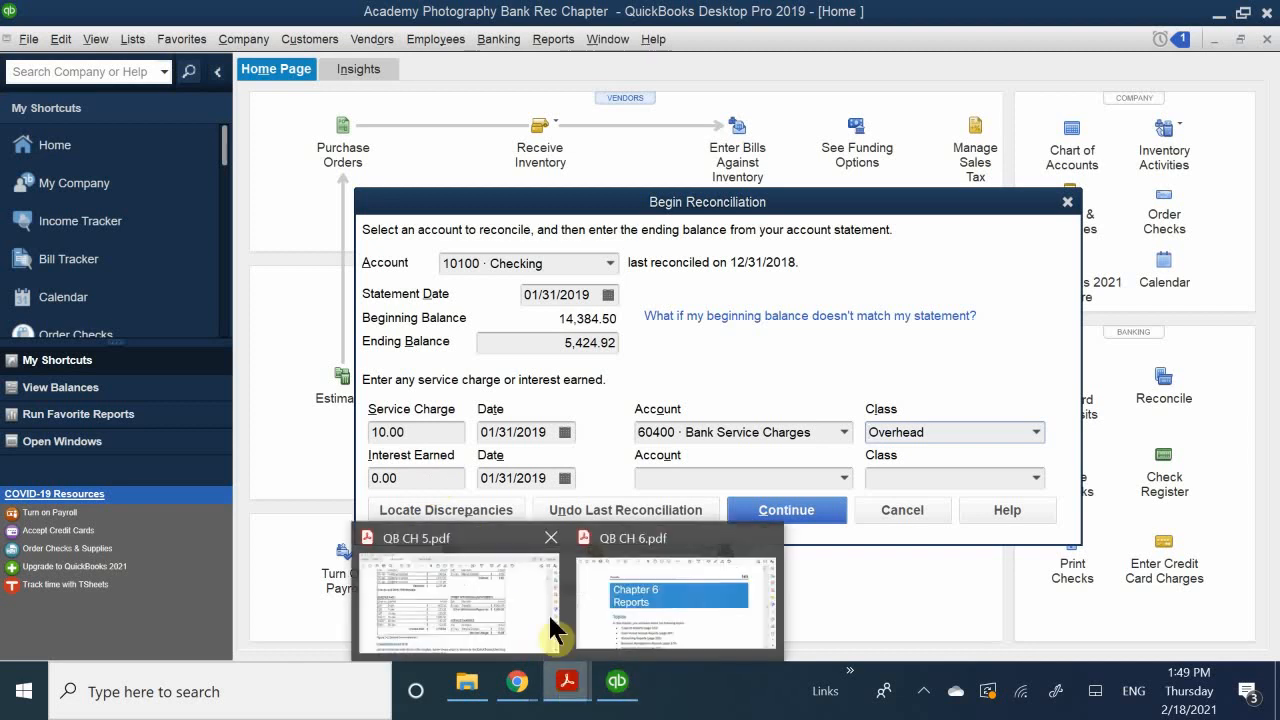
left_click(477, 577)
scroll(746, 507, "up", 3)
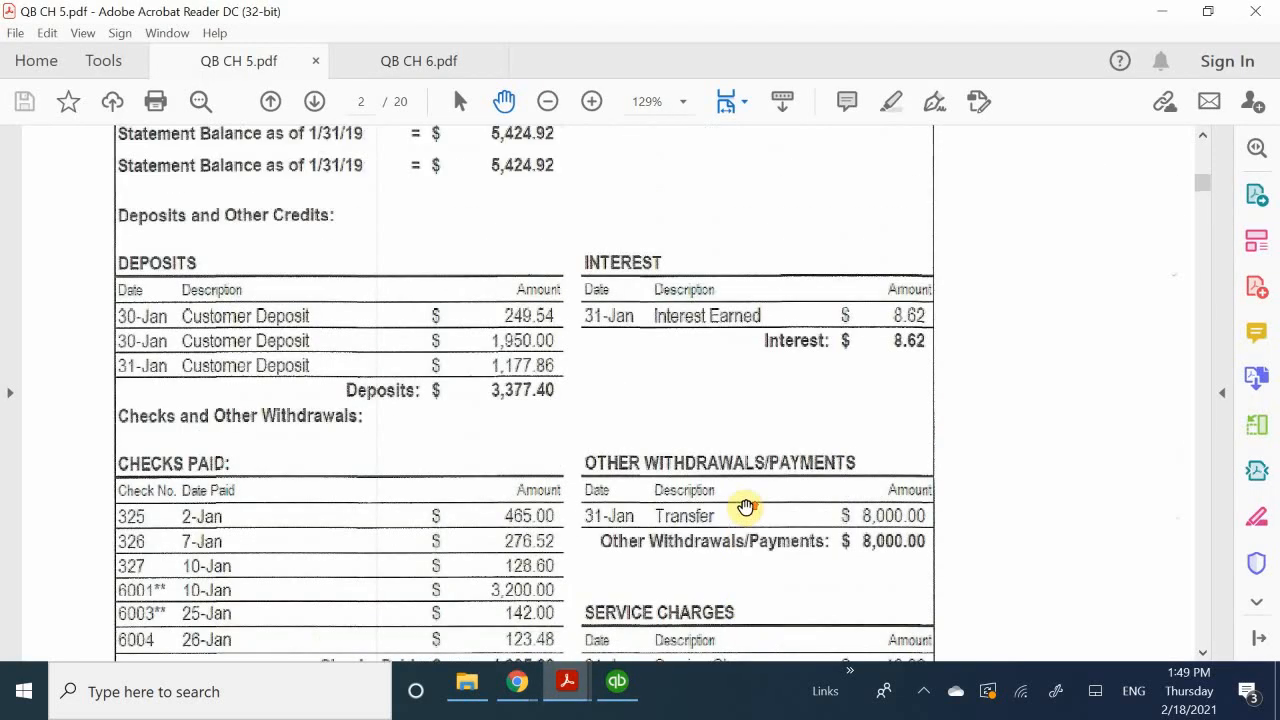
scroll(746, 507, "up", 3)
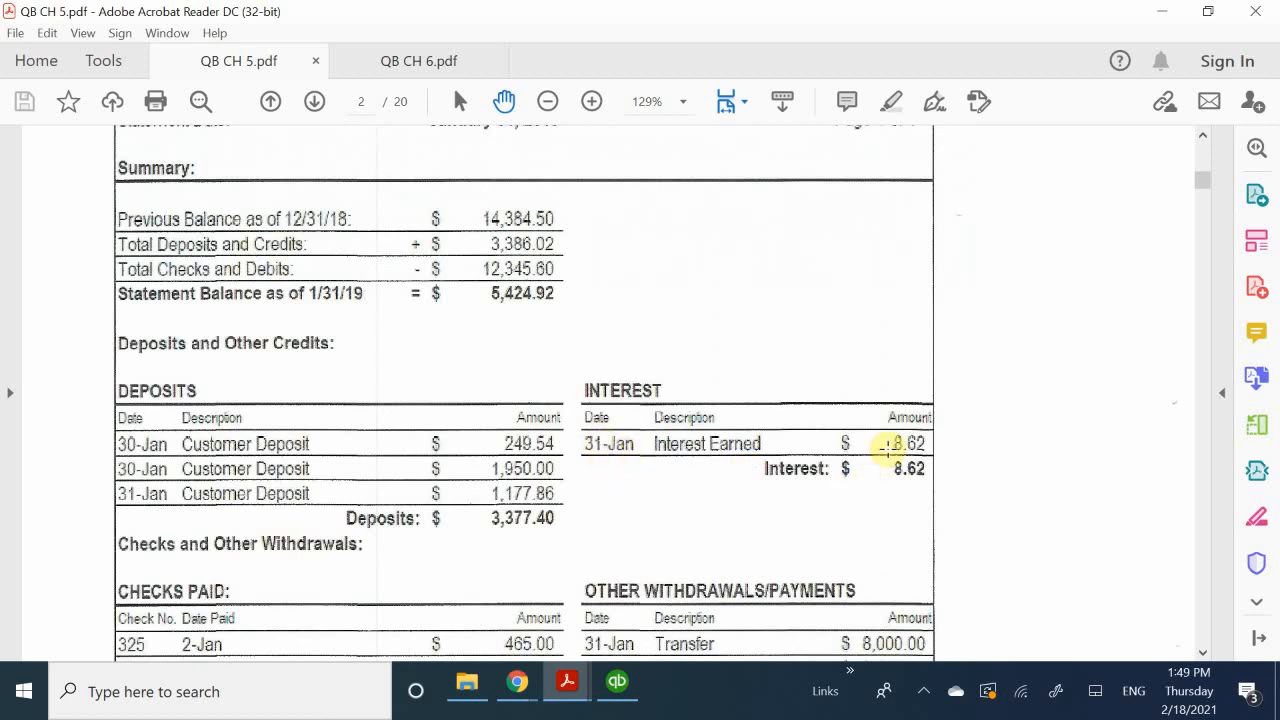
left_click(613, 684)
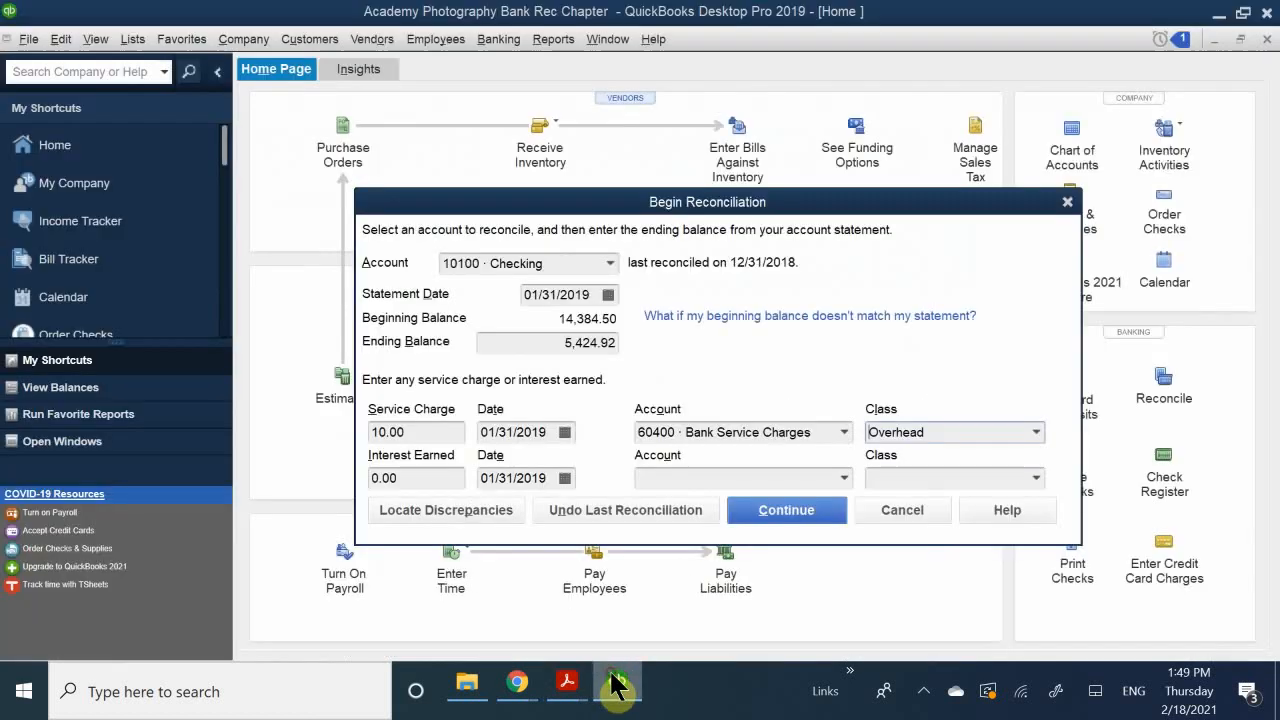
double_click(418, 478)
type("8.")
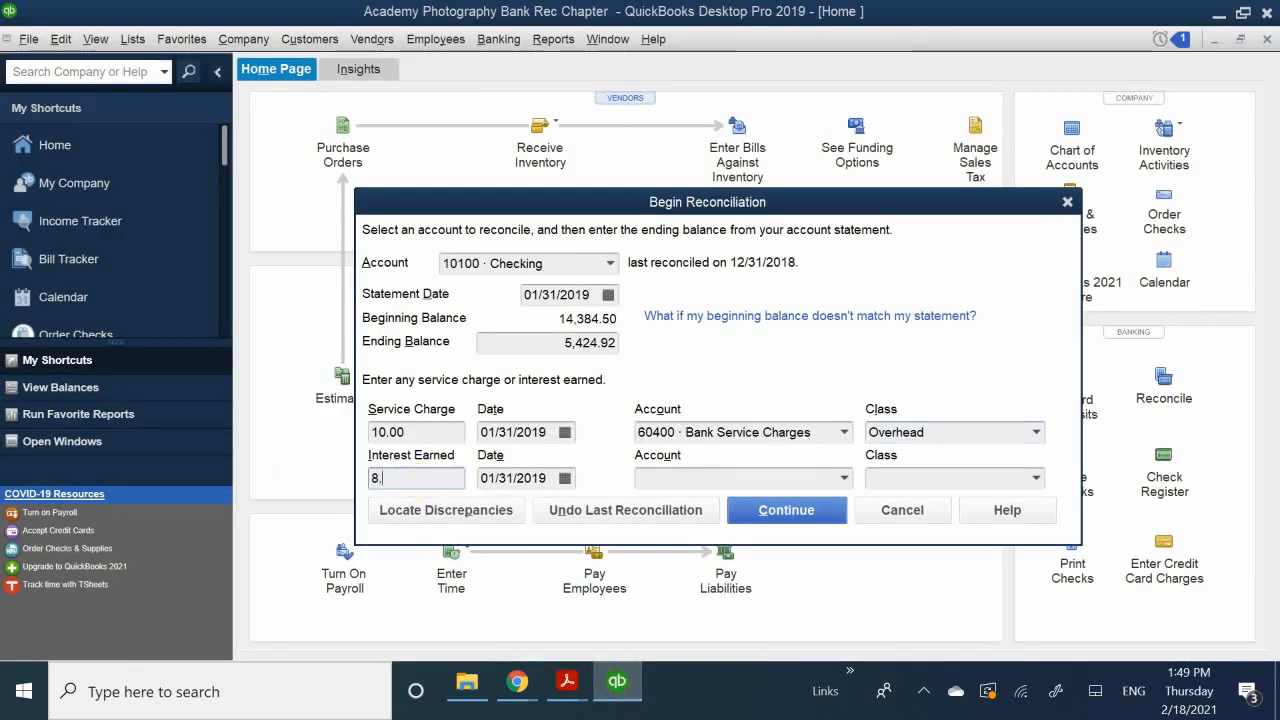
type("62")
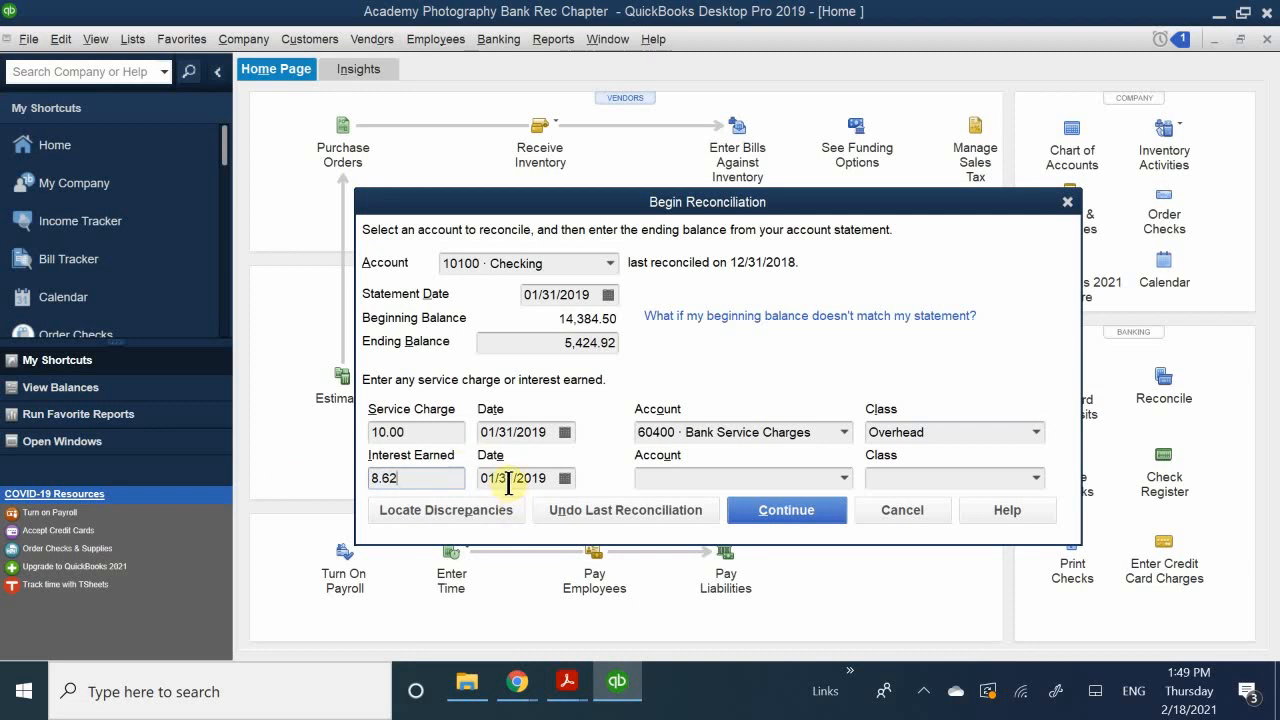
Assign the interest earned to the income account 70200 · Interest Income
left_click(660, 478)
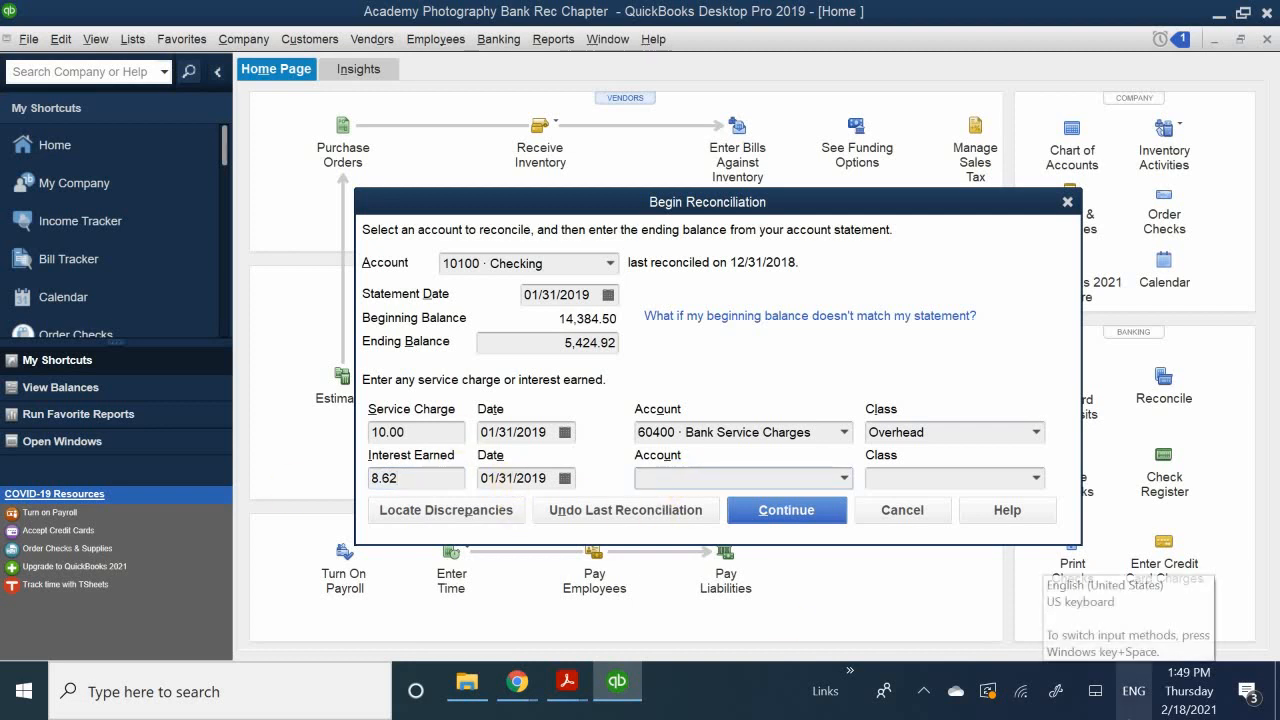
type("p")
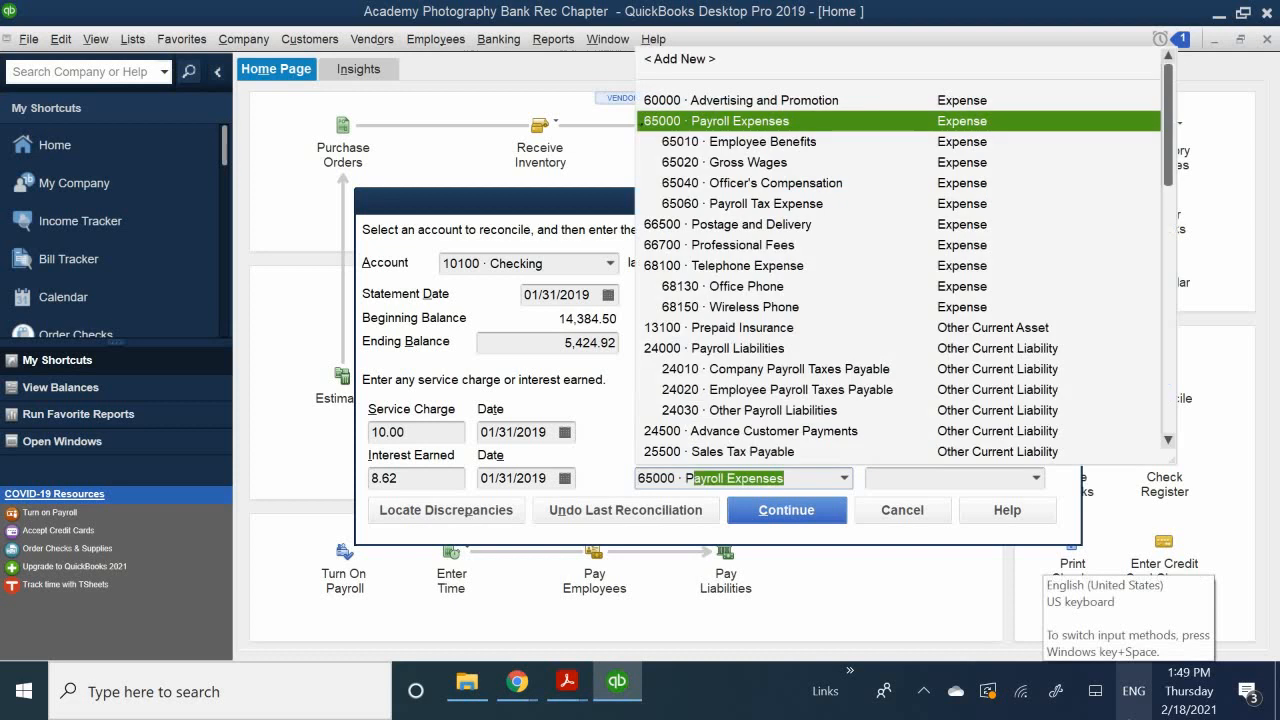
key("BackSpace")
type("inter")
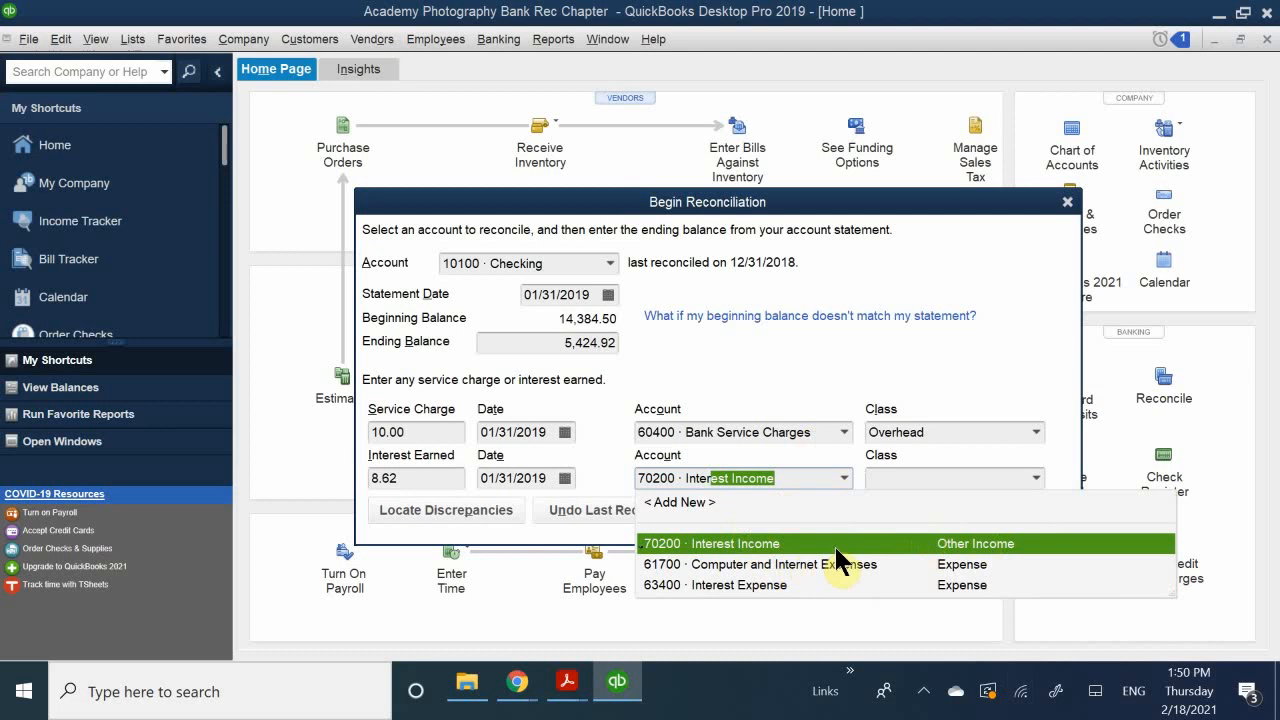
left_click(750, 553)
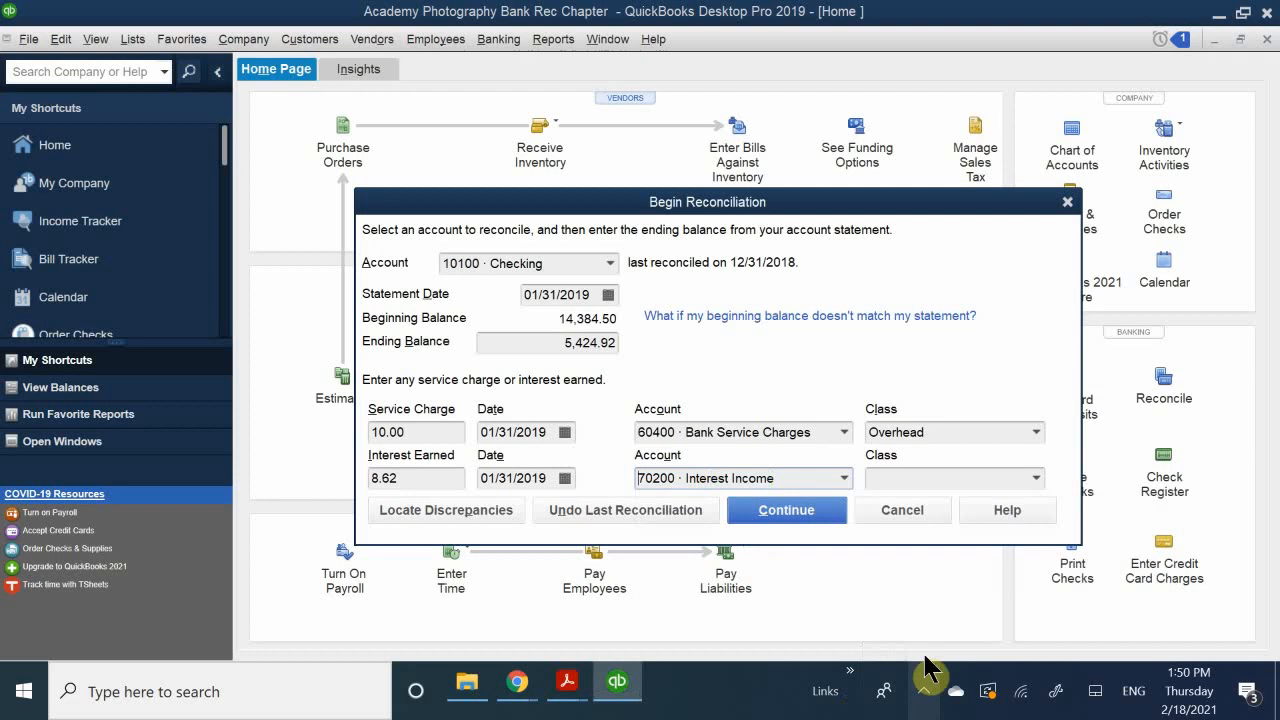
Set the class of the interest earned to Overhead
left_click(923, 479)
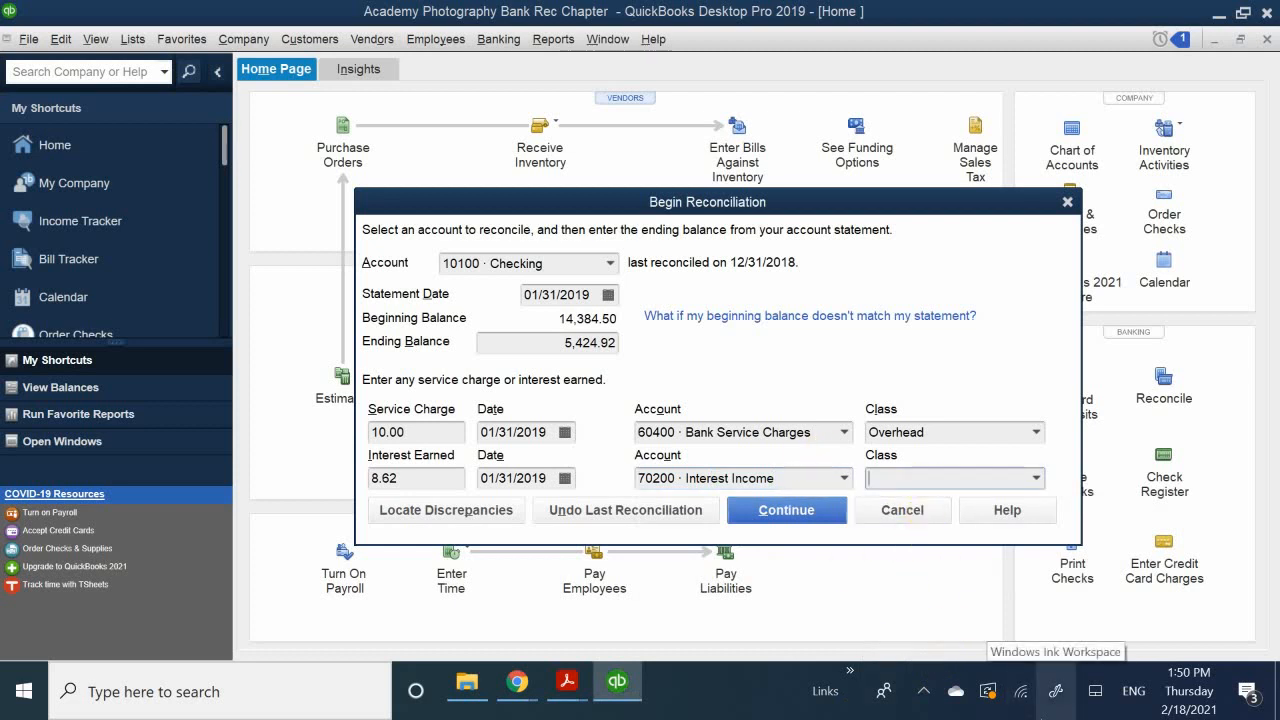
type("oce")
key("BackSpace")
key("BackSpace")
key("BackSpace")
type("o")
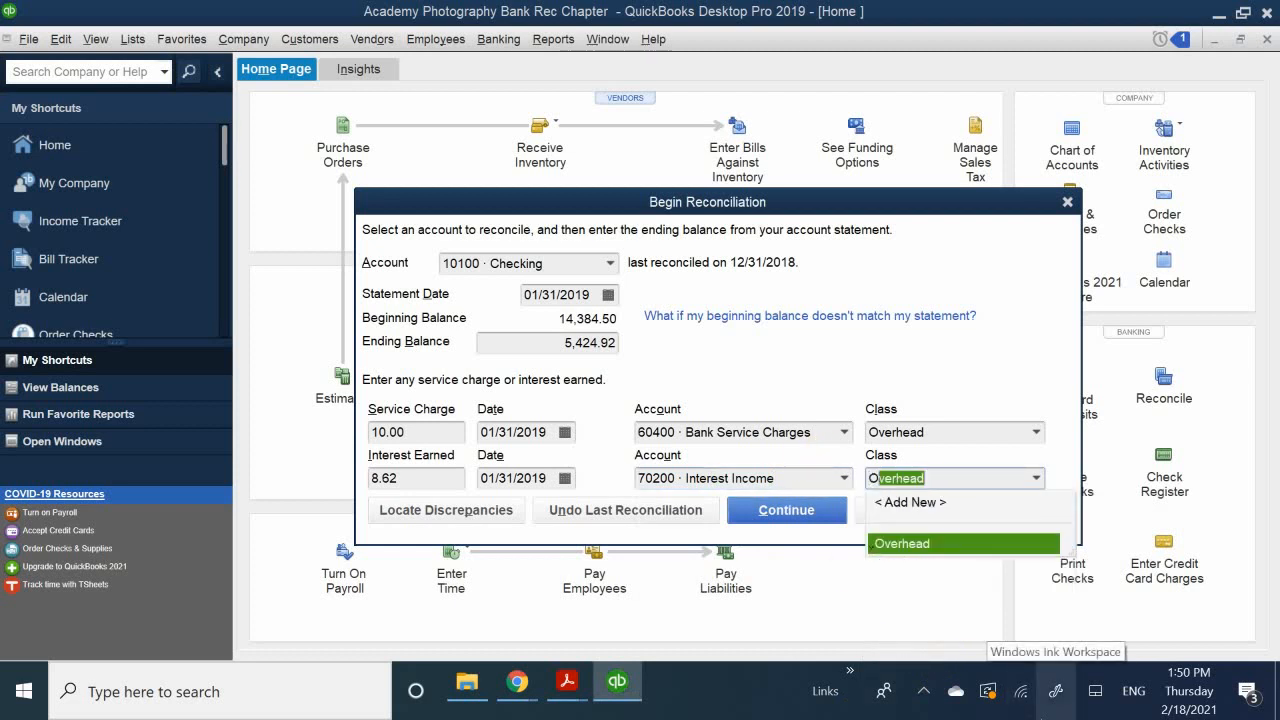
left_click(942, 543)
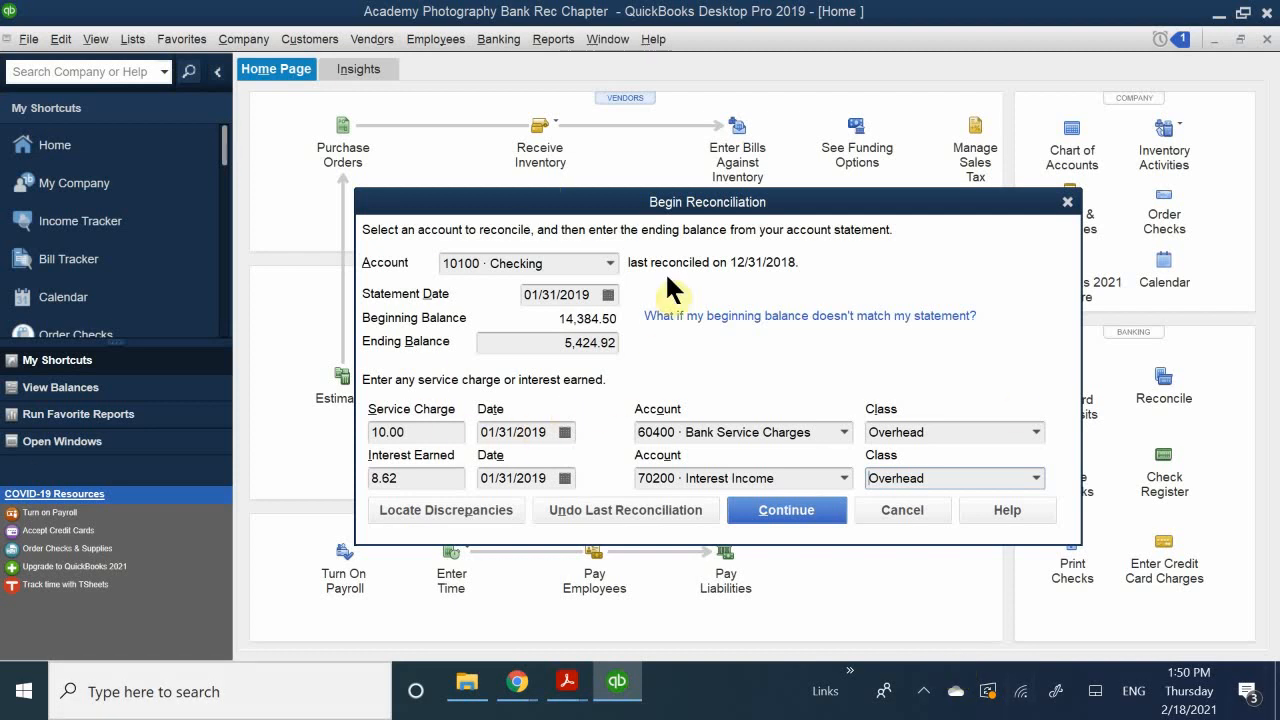
Continue to the Checking reconciliation's transaction list and hide transactions after the statement's end date
left_click(789, 510)
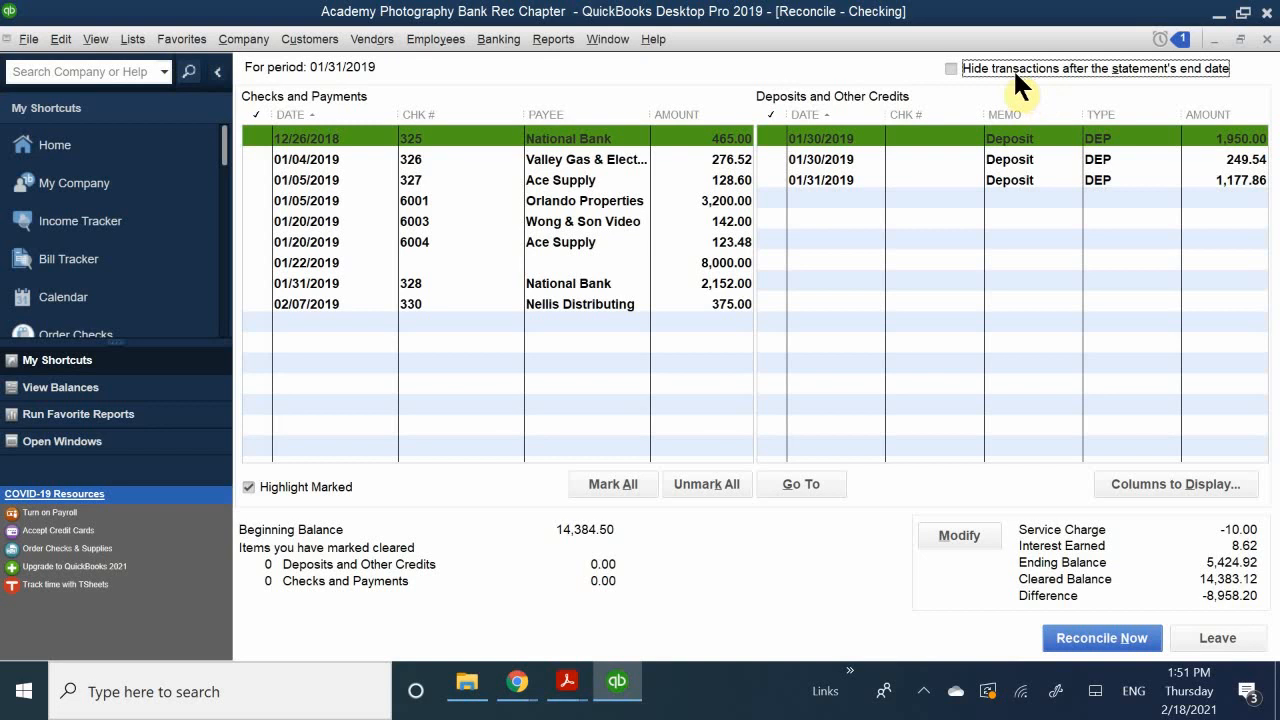
left_click(948, 68)
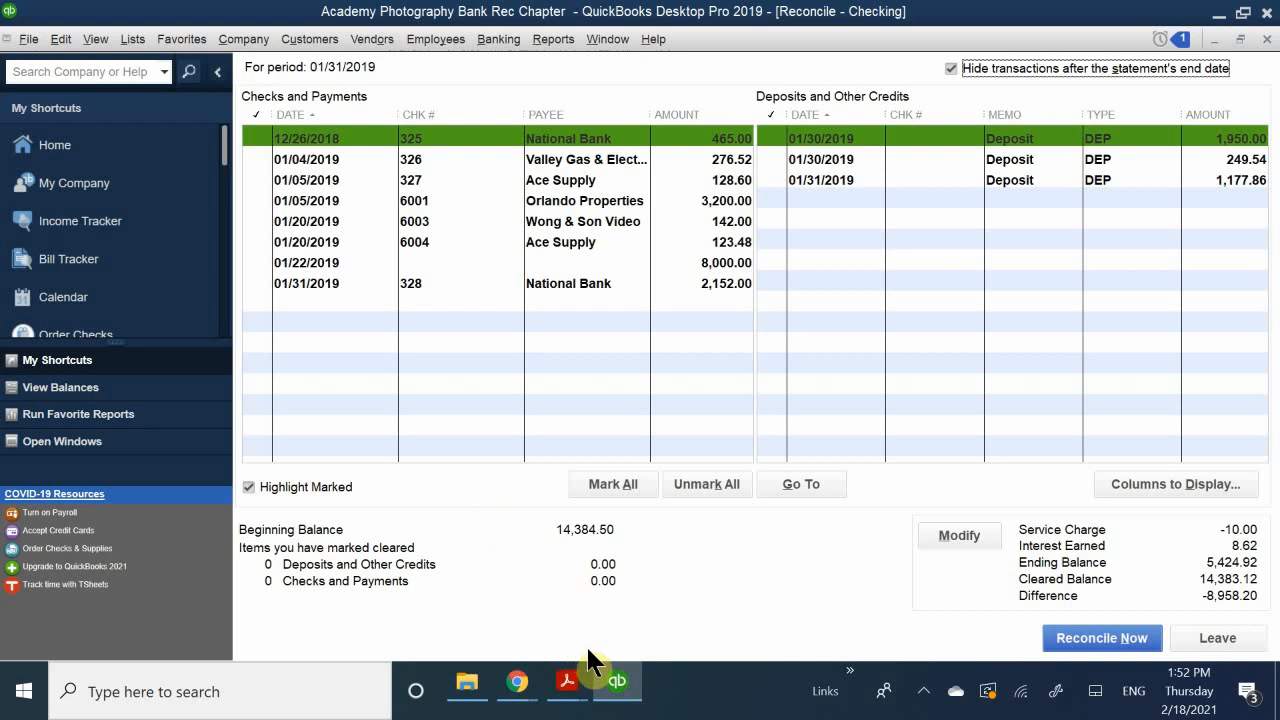
Examine the deposits, checks paid and other withdrawals on the QB CH 5.pdf bank statement for comparison with the QuickBooks transaction list
mouse_move(574, 688)
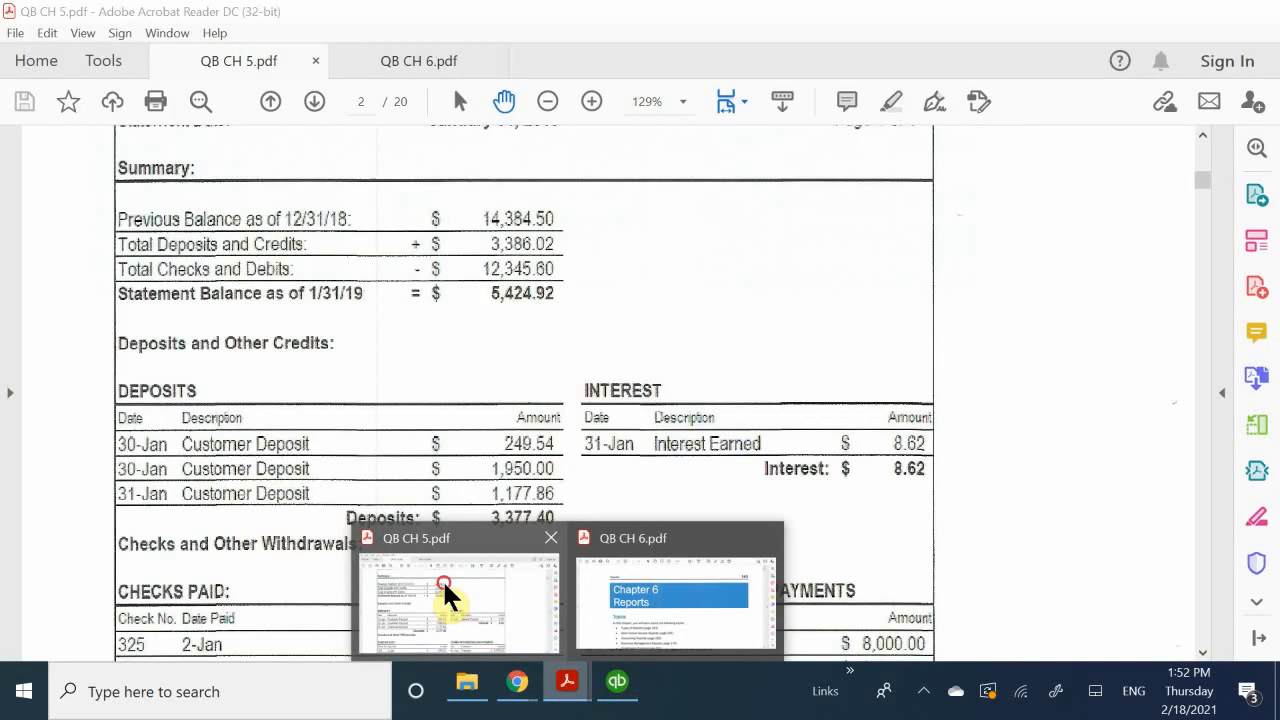
left_click(444, 586)
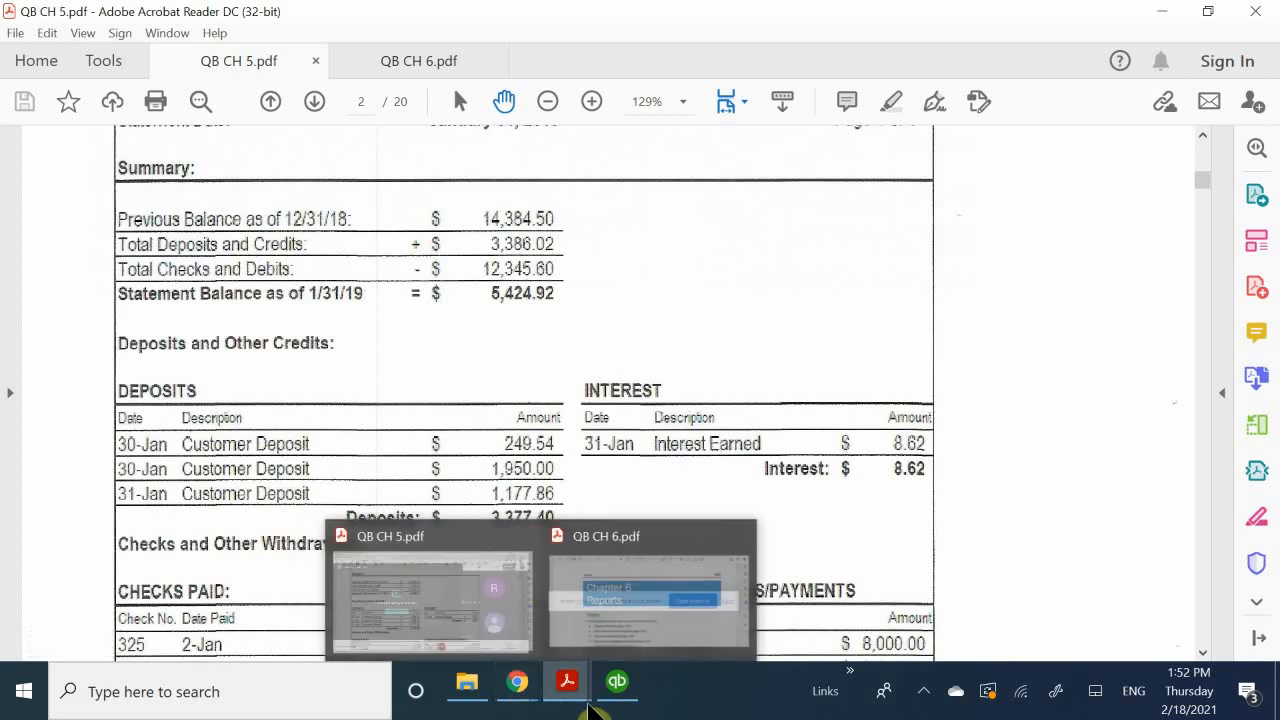
mouse_move(620, 700)
left_click(600, 608)
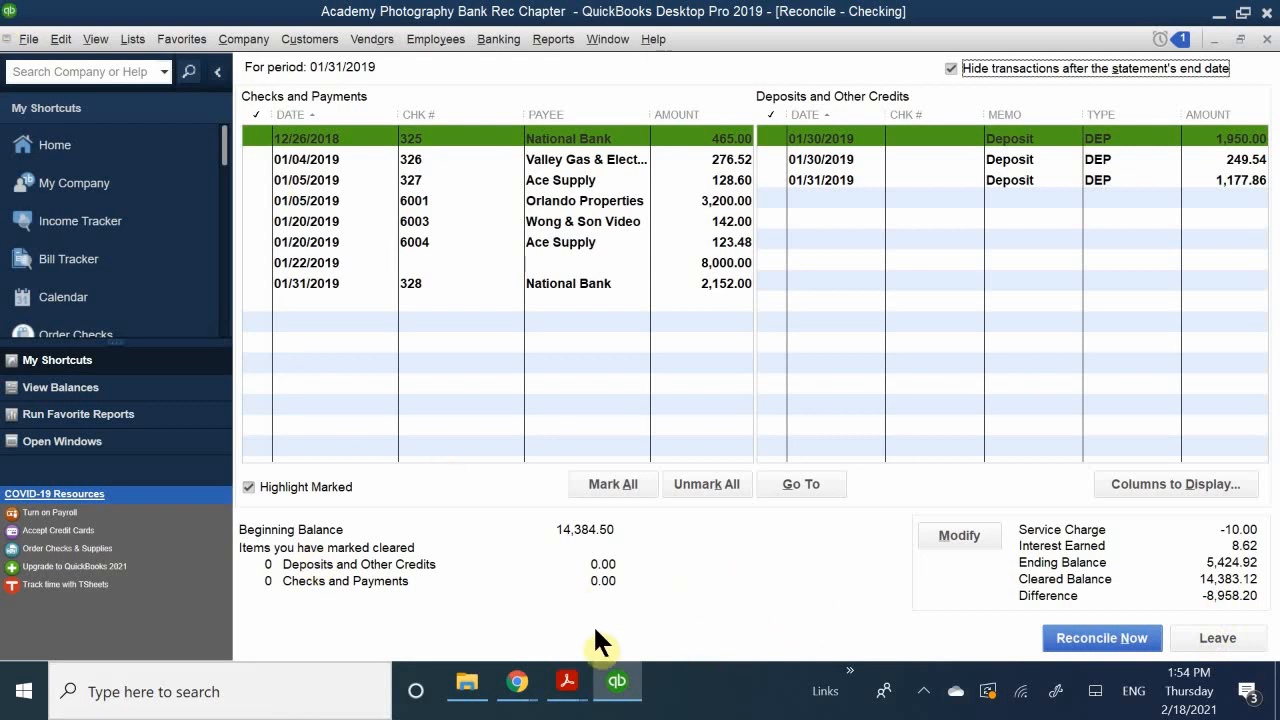
mouse_move(566, 688)
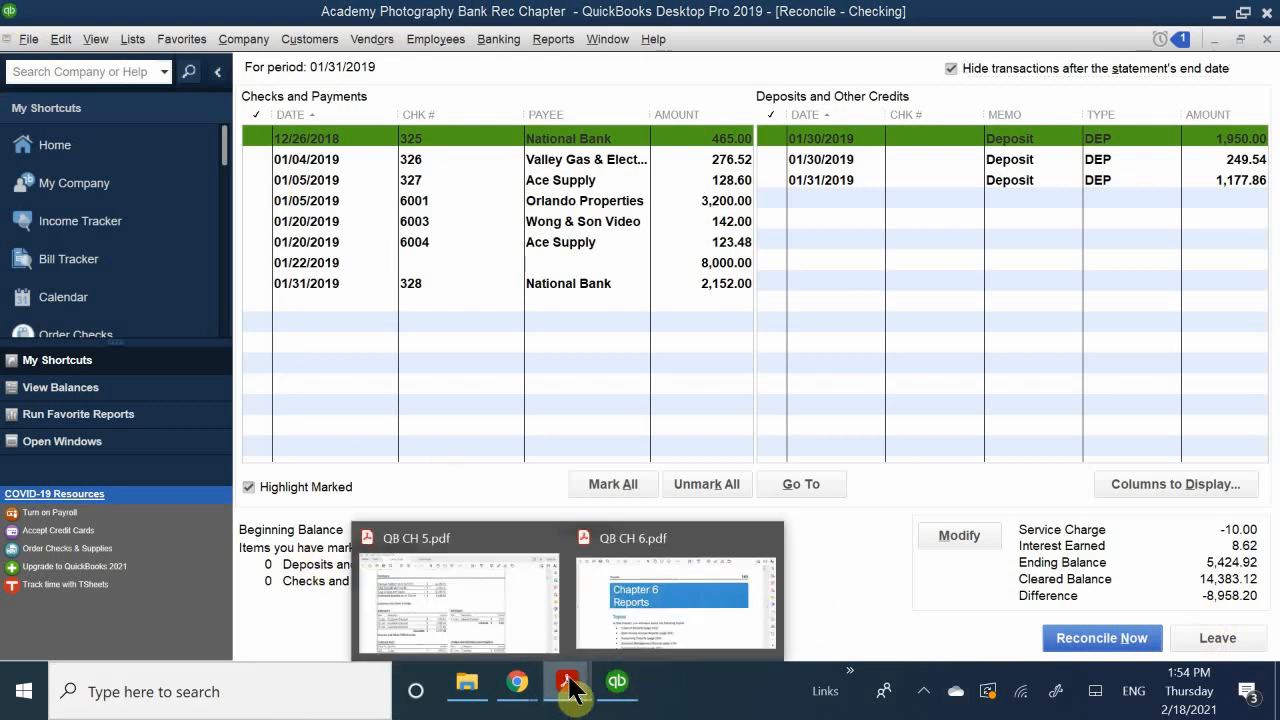
left_click(531, 582)
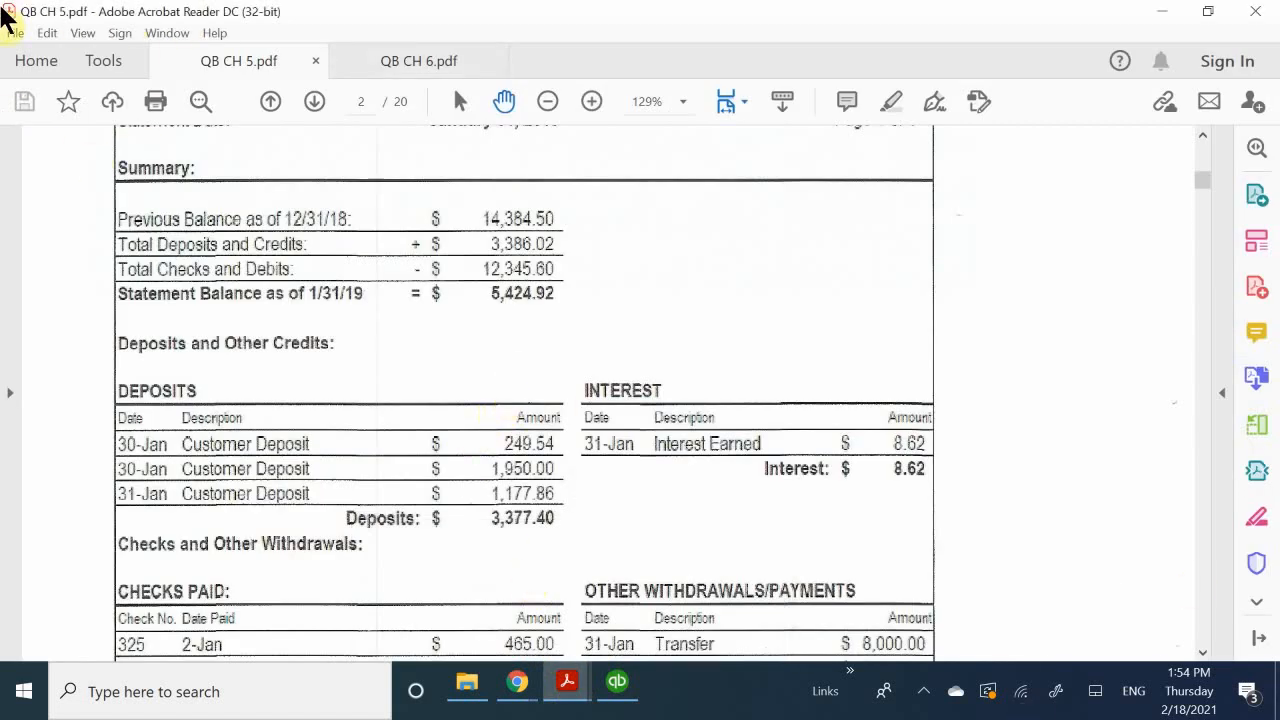
scroll(325, 395, "up", 2)
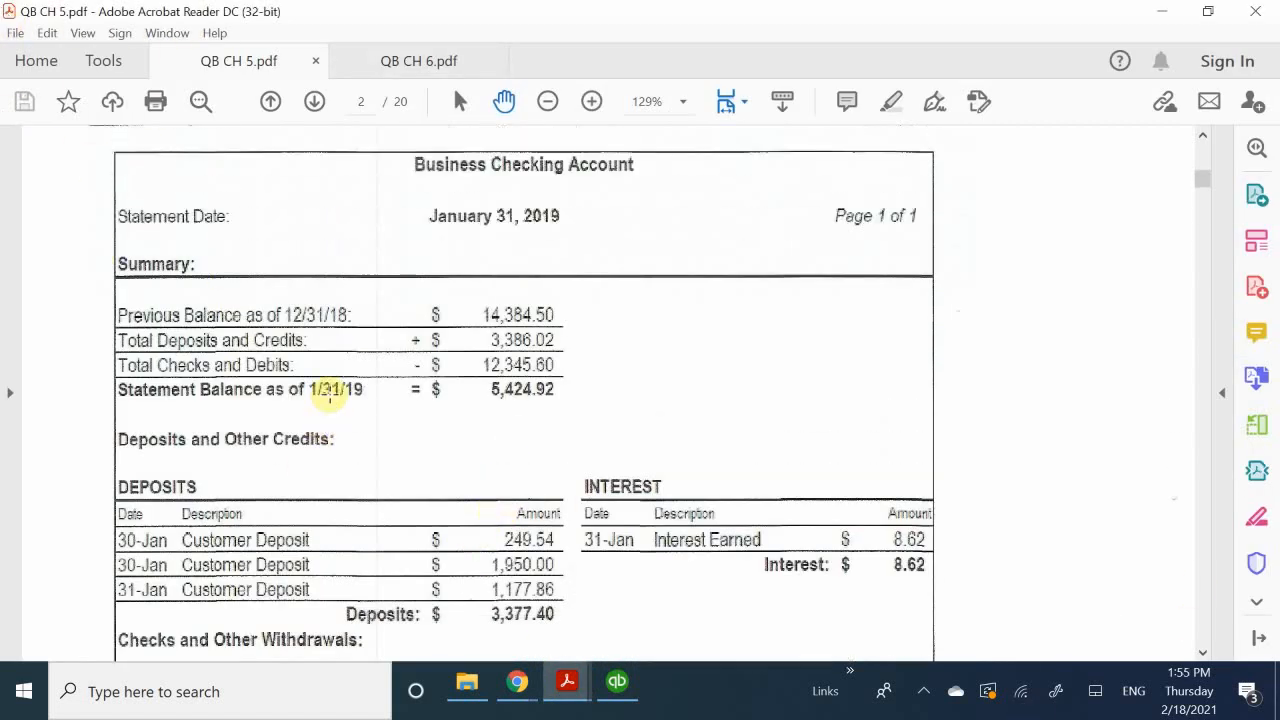
scroll(329, 390, "up", 1)
scroll(329, 388, "down", 3)
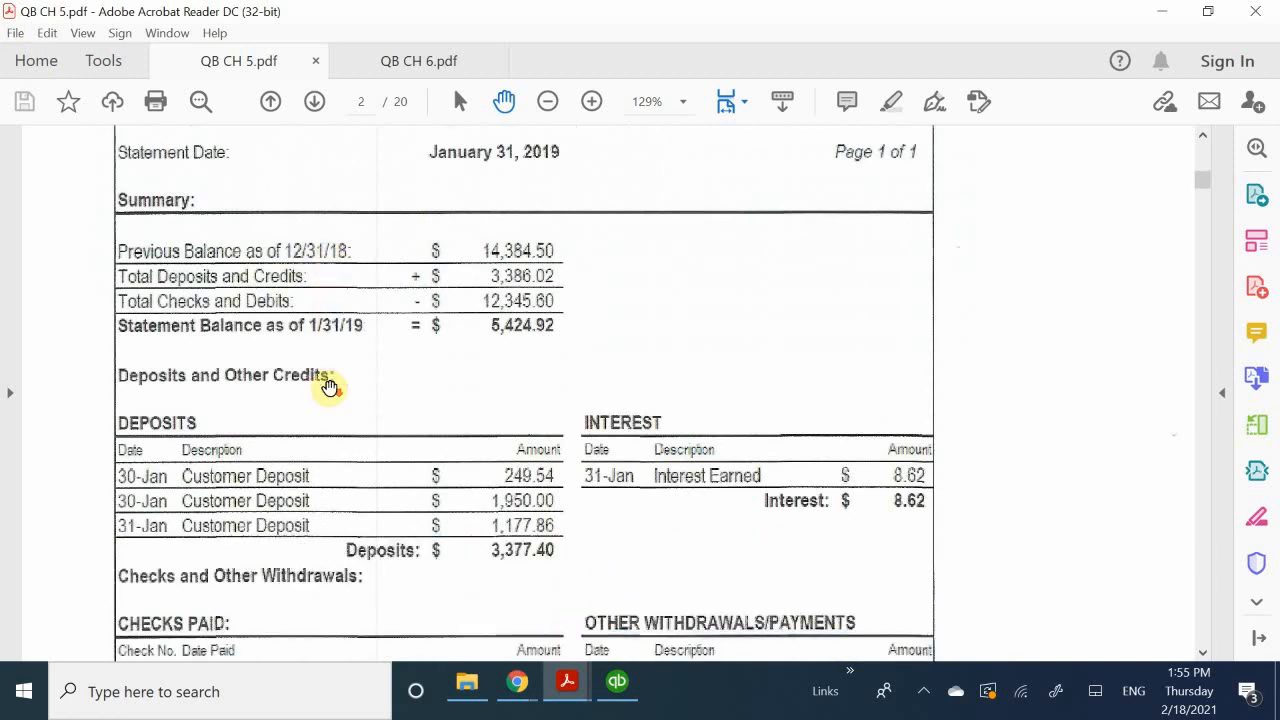
scroll(330, 388, "down", 3)
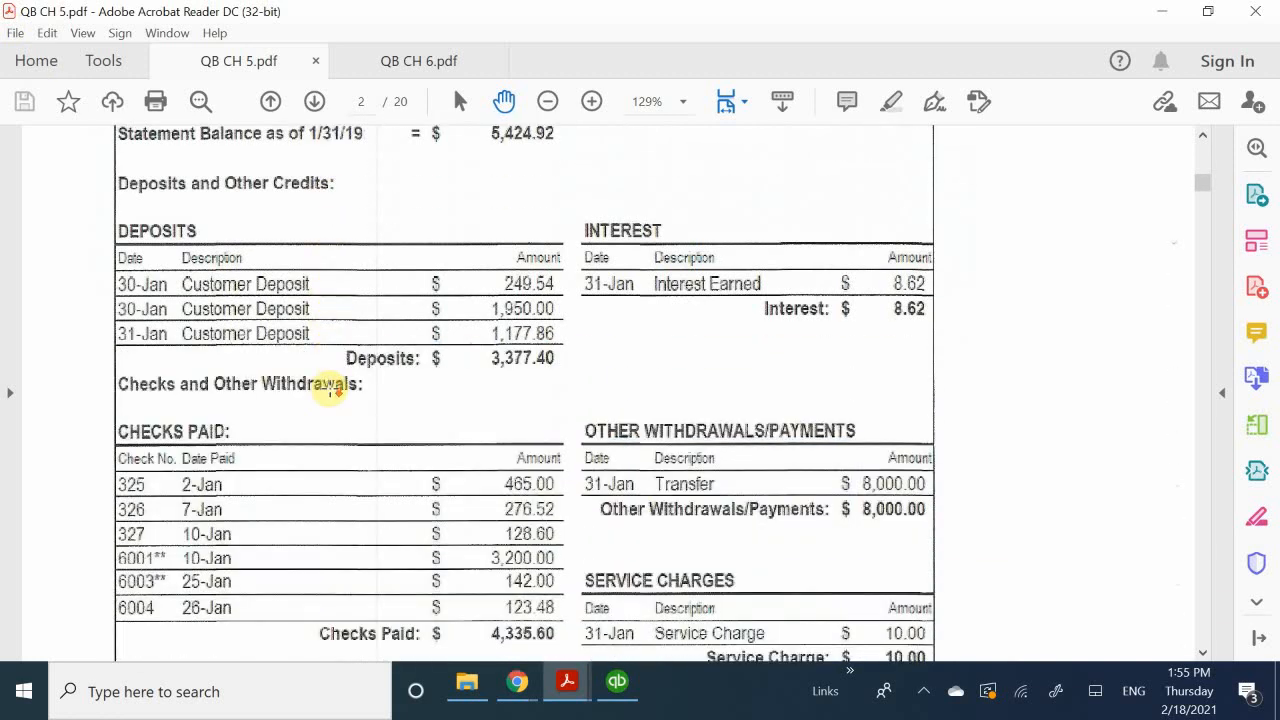
scroll(330, 390, "down", 1)
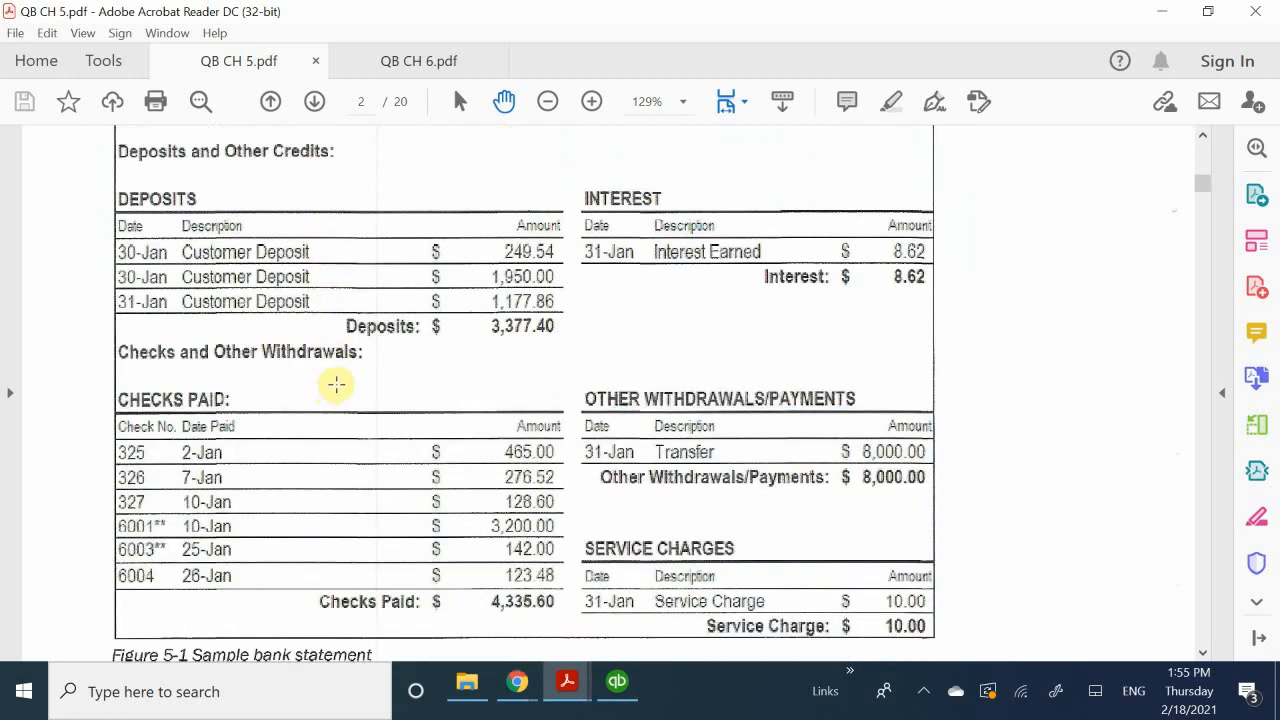
scroll(341, 381, "down", 1)
scroll(340, 380, "down", 1)
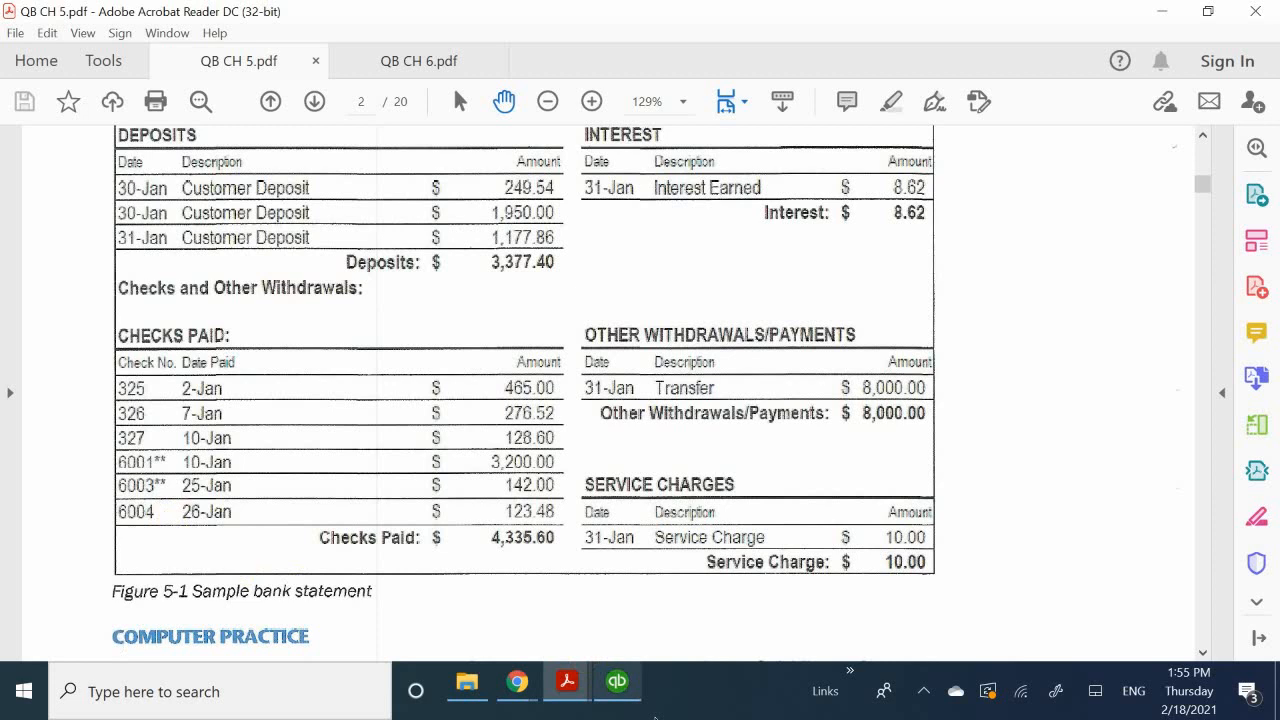
Back in QuickBooks, mark checks 325, 326, 327, 6001, 6003 and 6004 as cleared in the Checking reconciliation
left_click(630, 698)
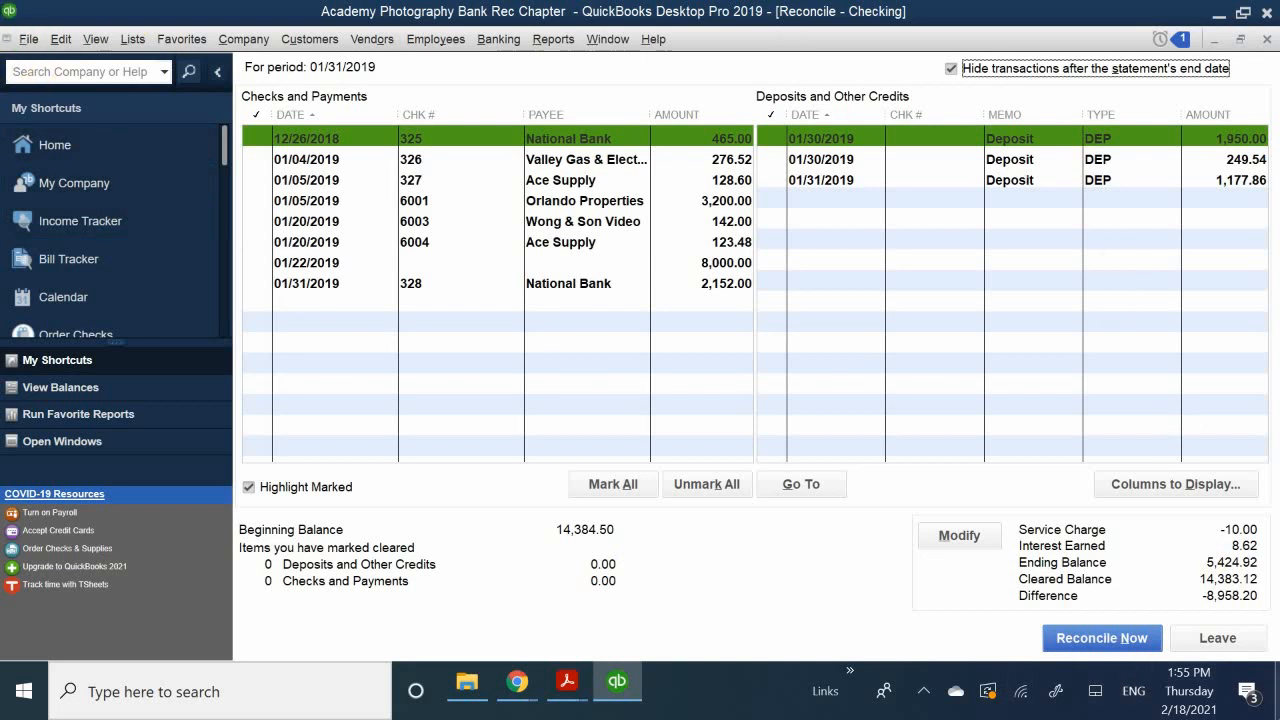
left_click(250, 134)
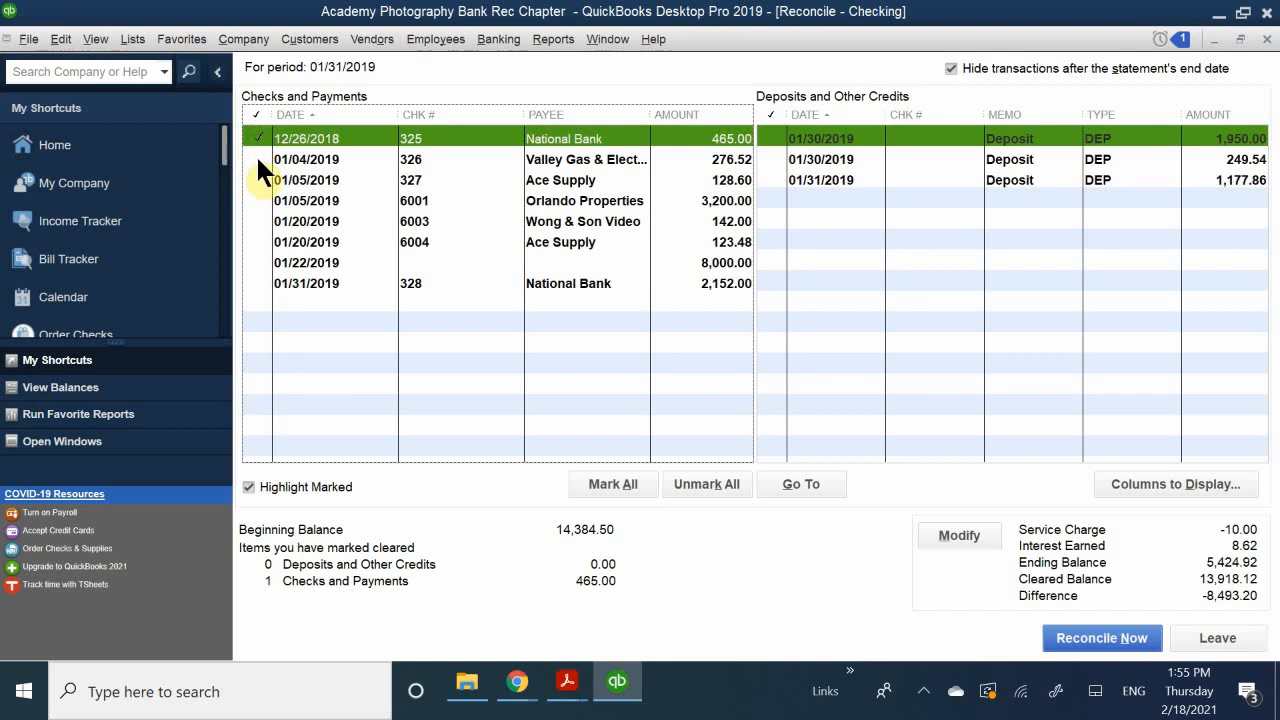
left_click(257, 159)
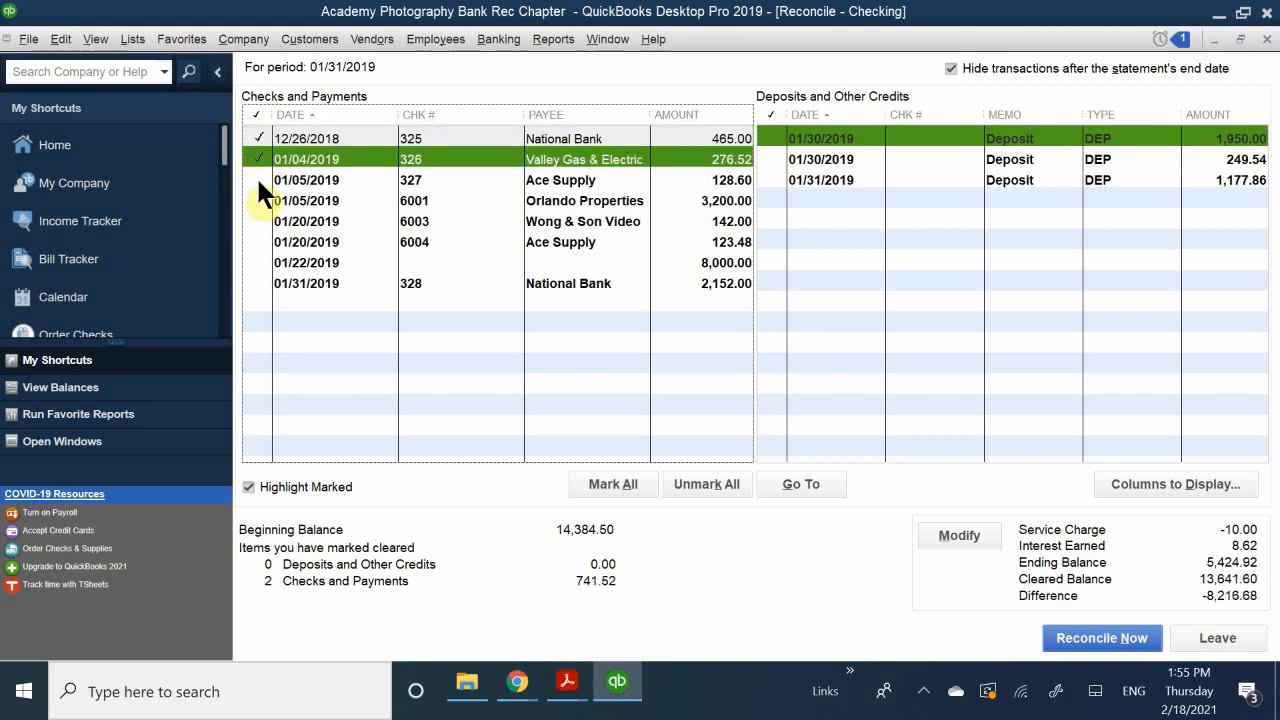
left_click(258, 180)
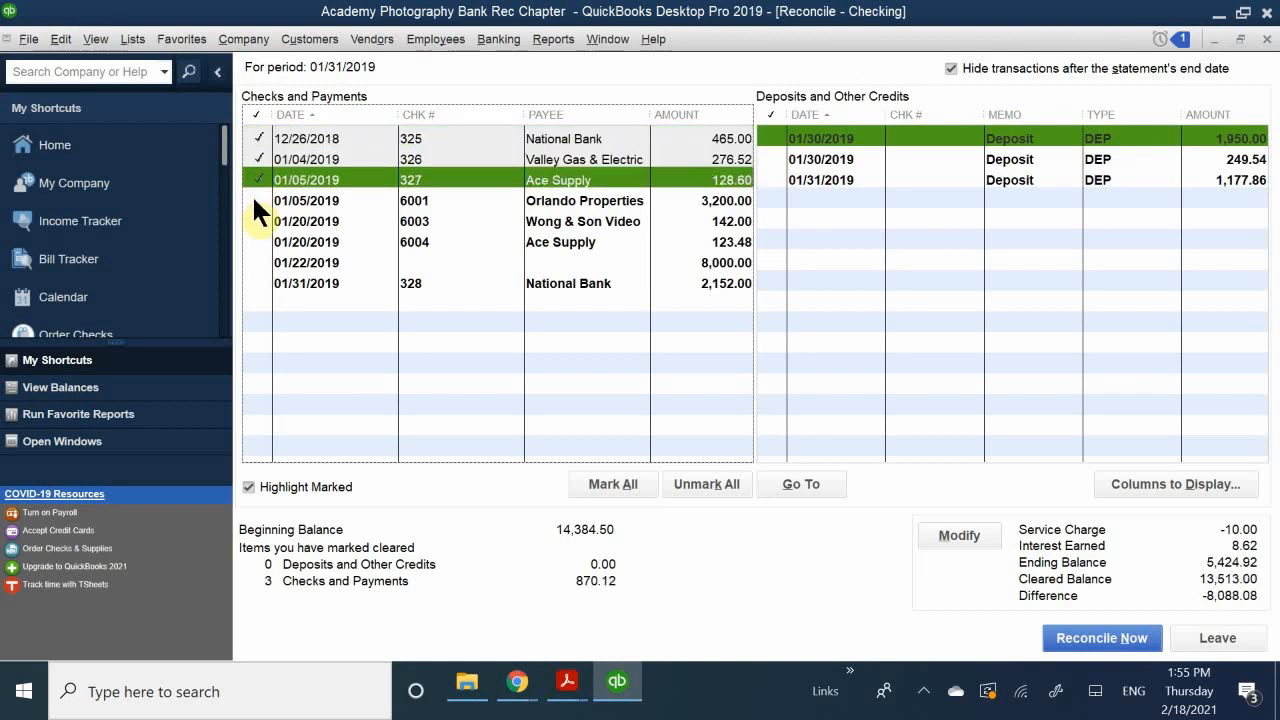
left_click(253, 198)
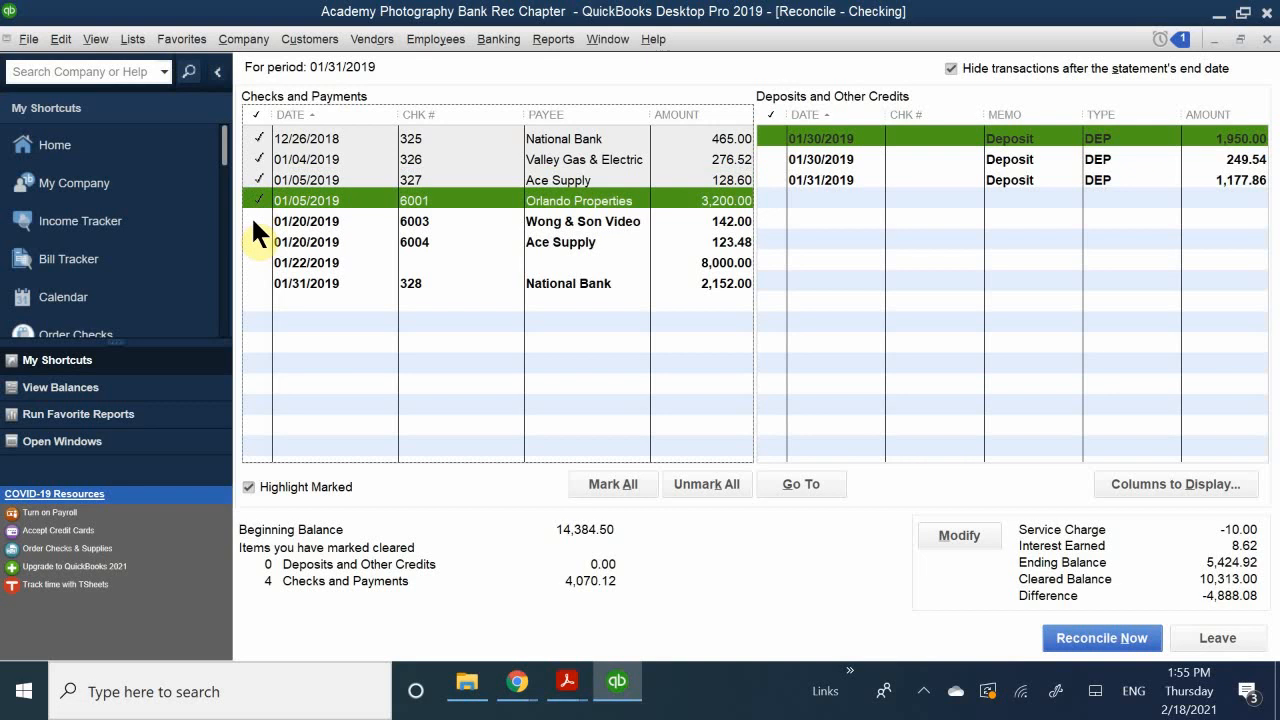
left_click(251, 216)
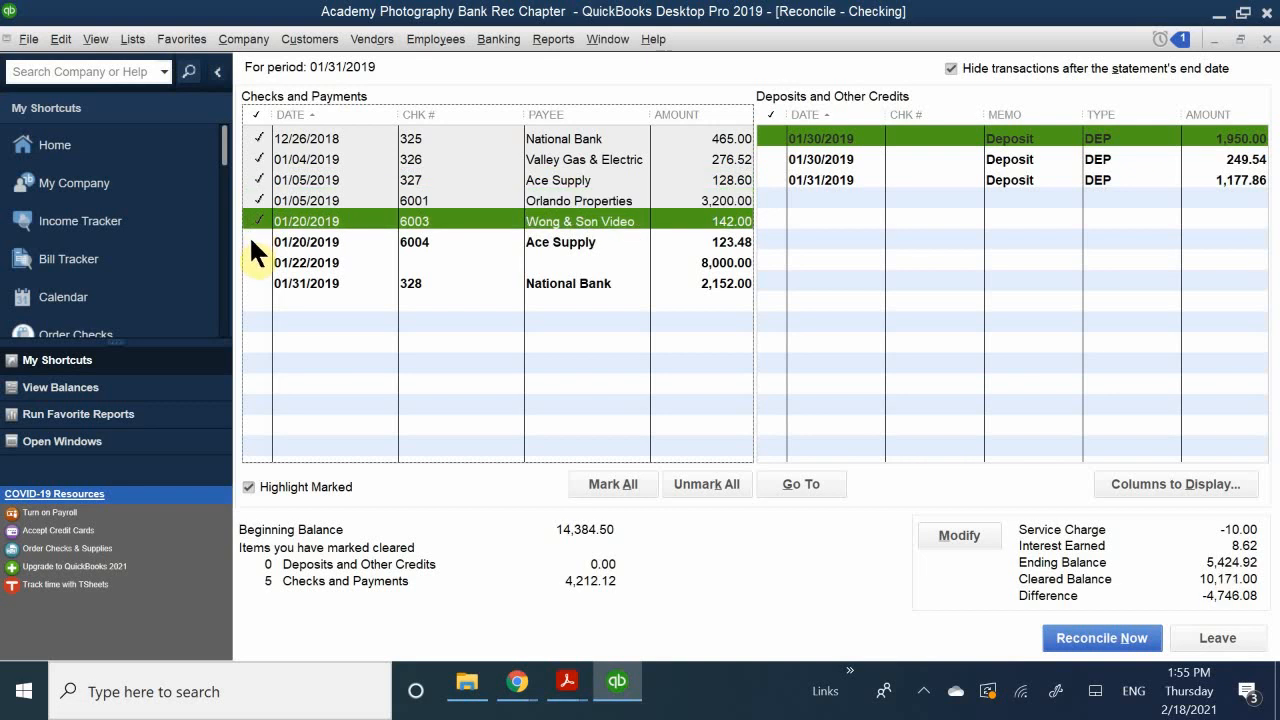
left_click(250, 241)
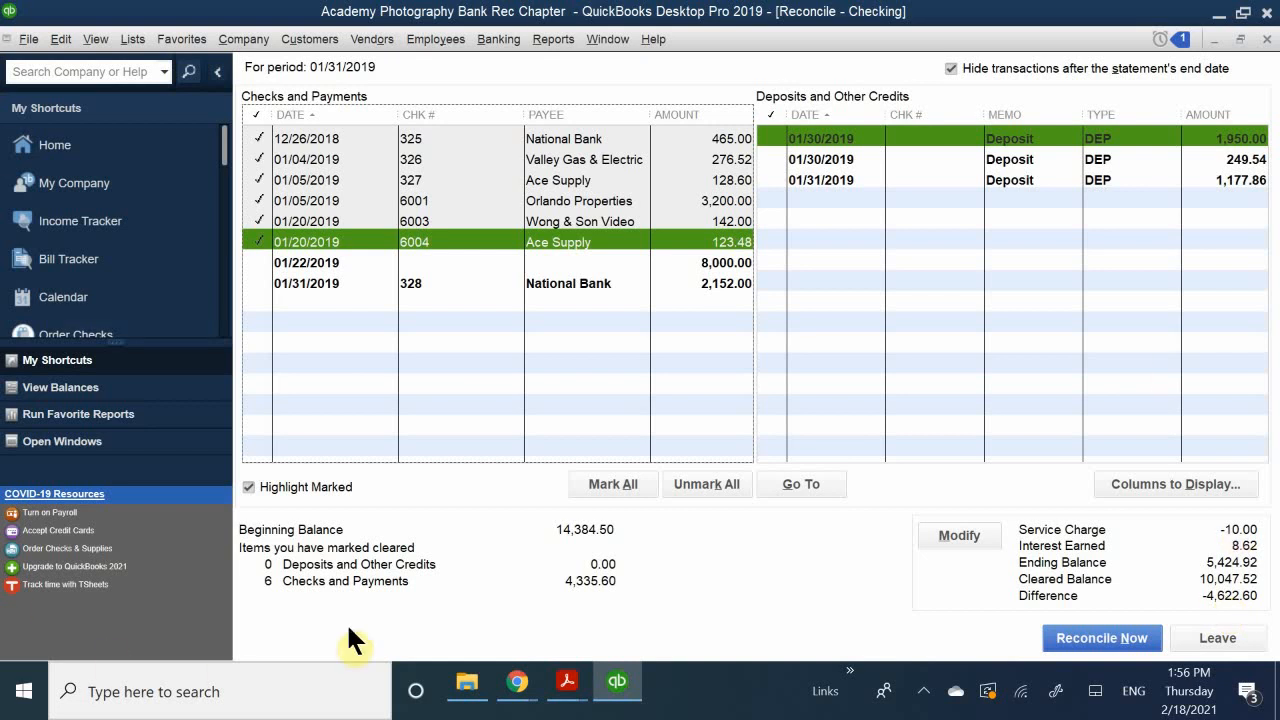
Check the deposits on the QB CH 5.pdf bank statement, and in QuickBooks mark the 1,950.00, 249.54 and 1,177.86 deposits as cleared
mouse_move(620, 698)
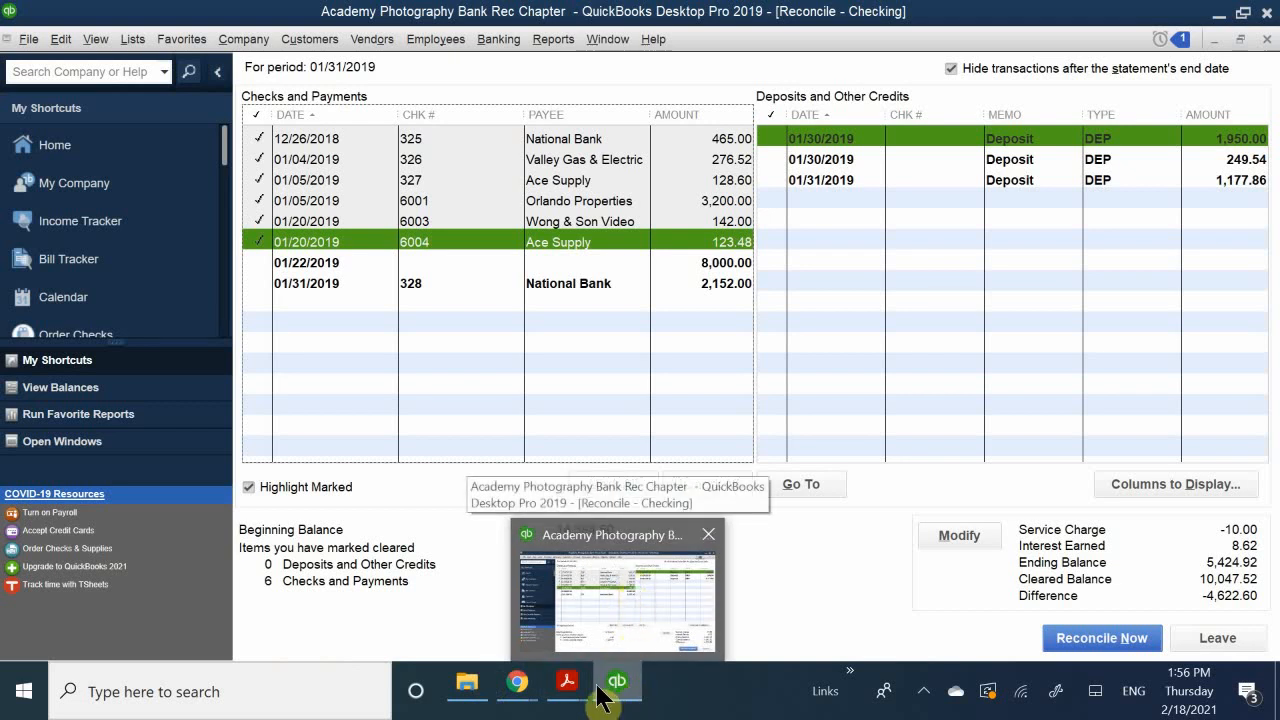
mouse_move(567, 684)
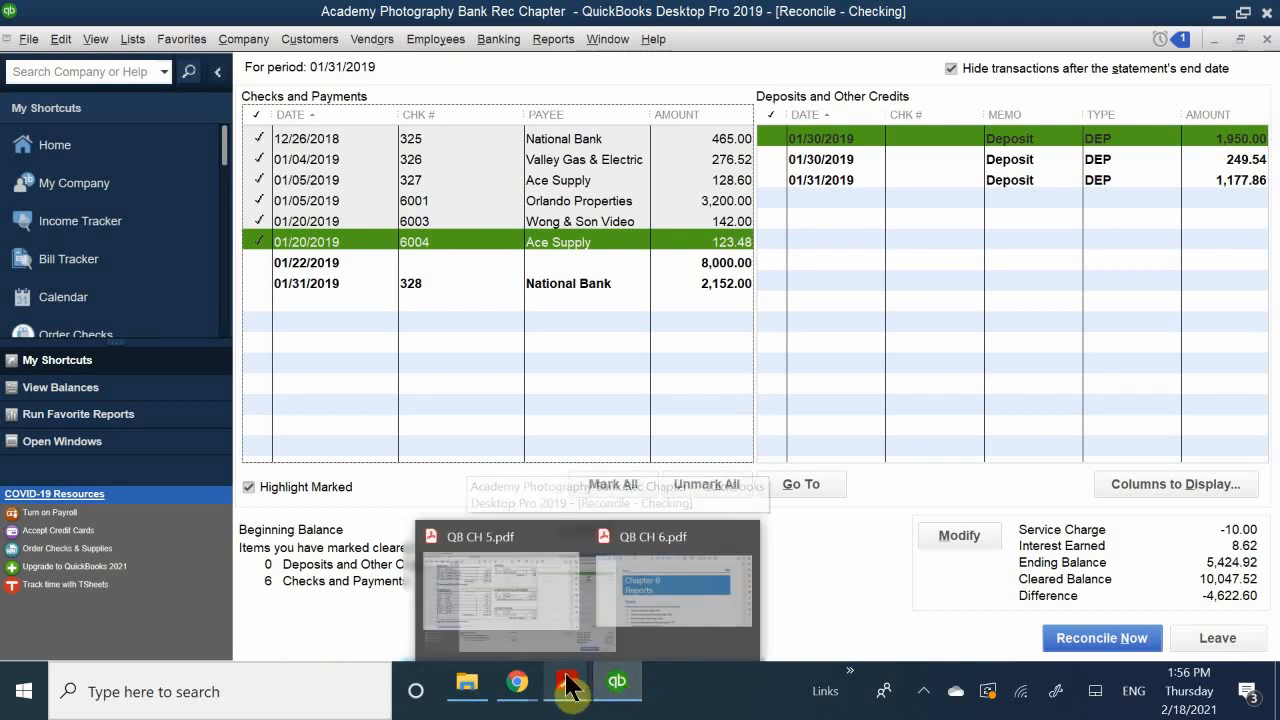
left_click(514, 578)
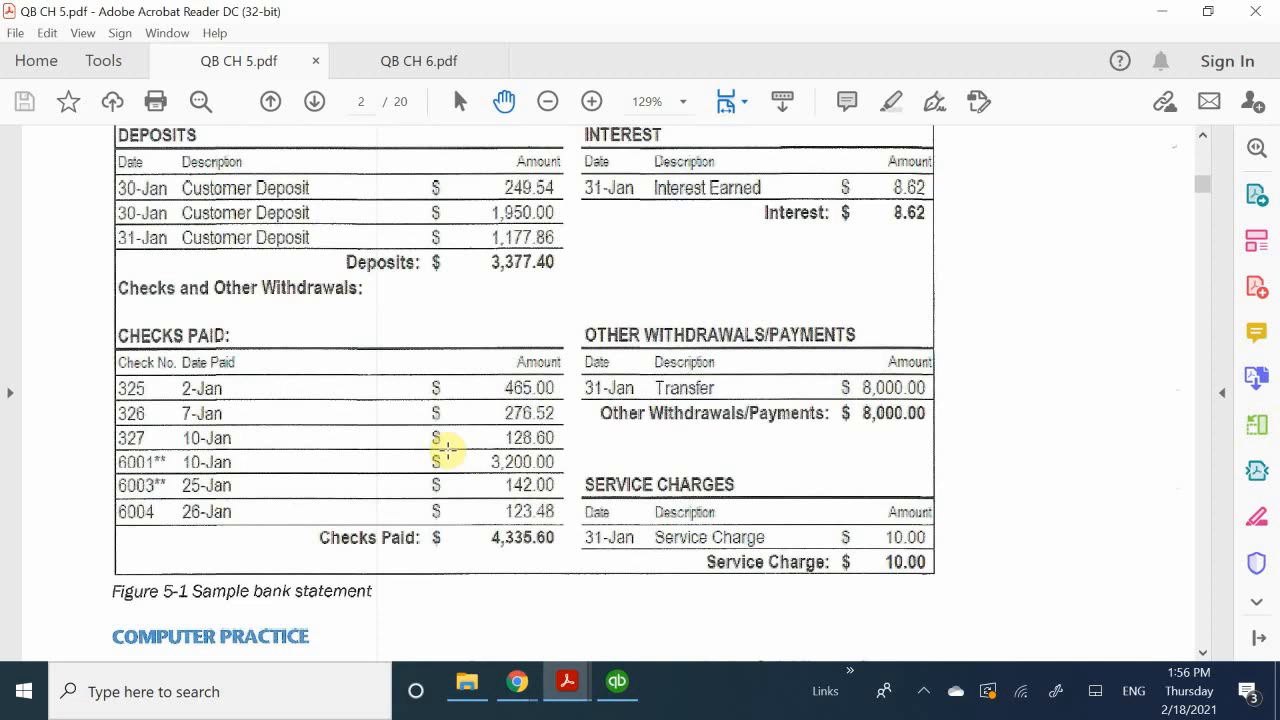
scroll(447, 450, "up", 4)
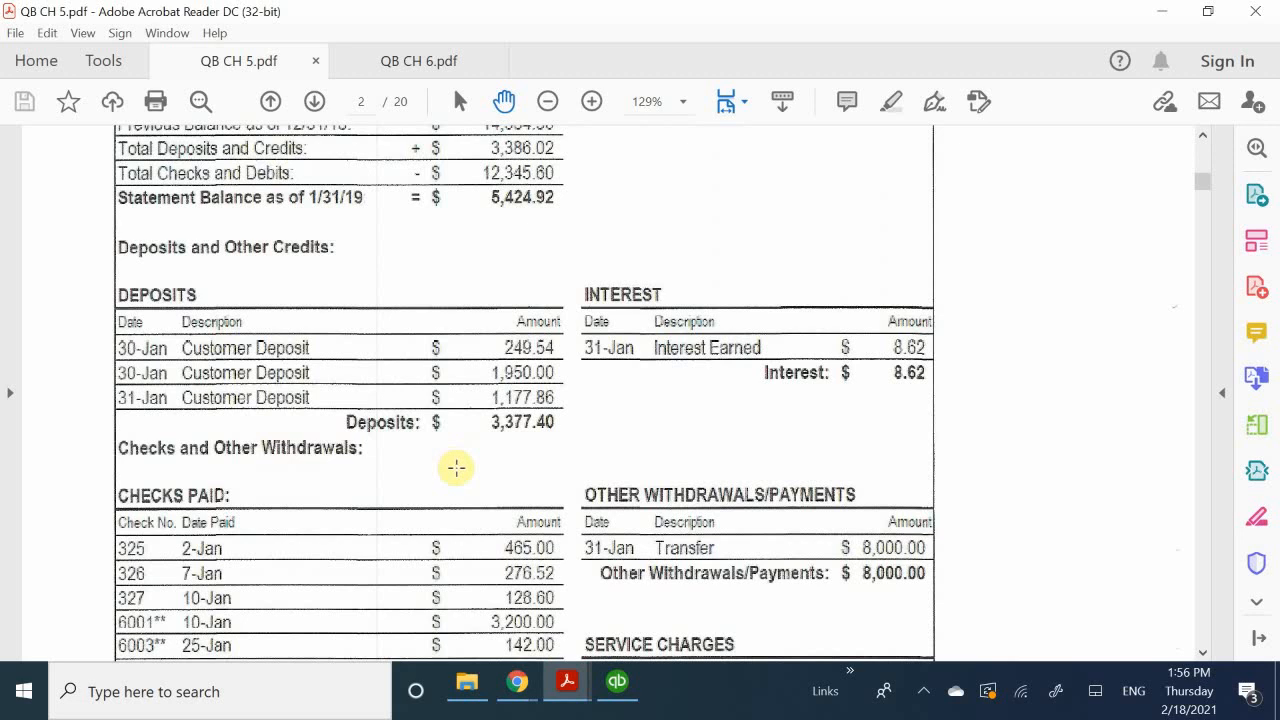
scroll(452, 465, "up", 1)
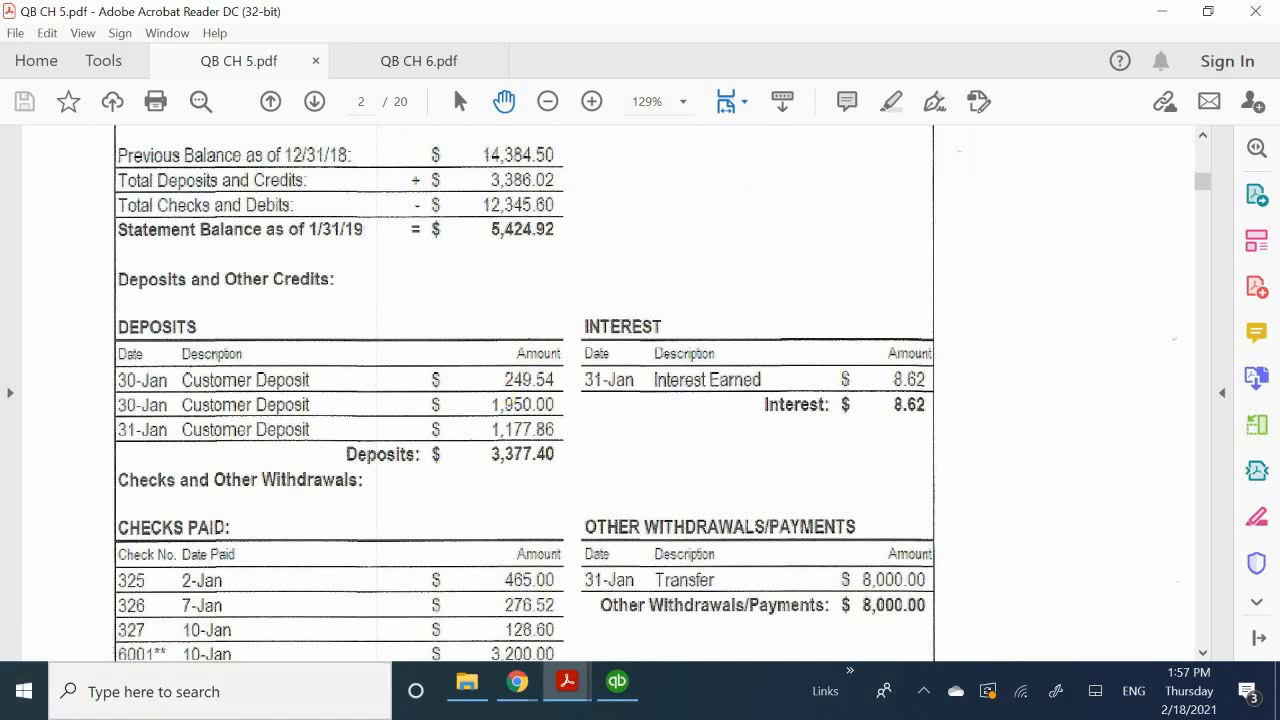
left_click(617, 683)
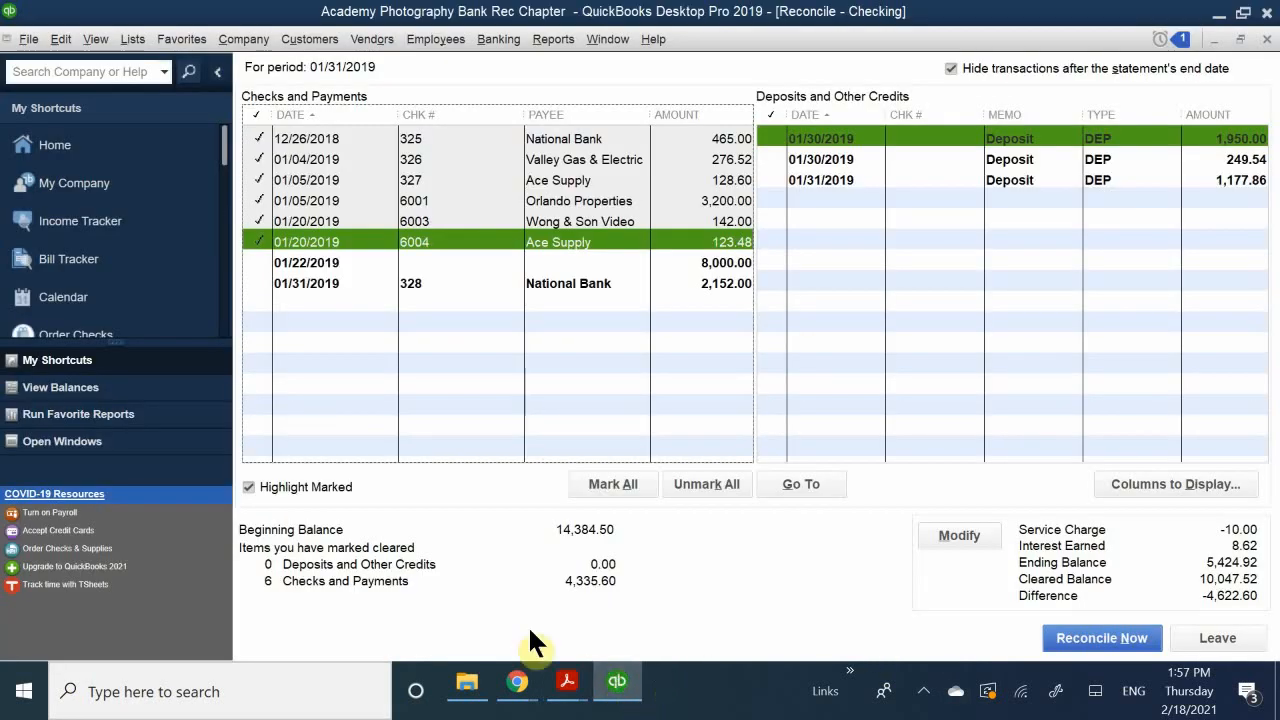
left_click(767, 138)
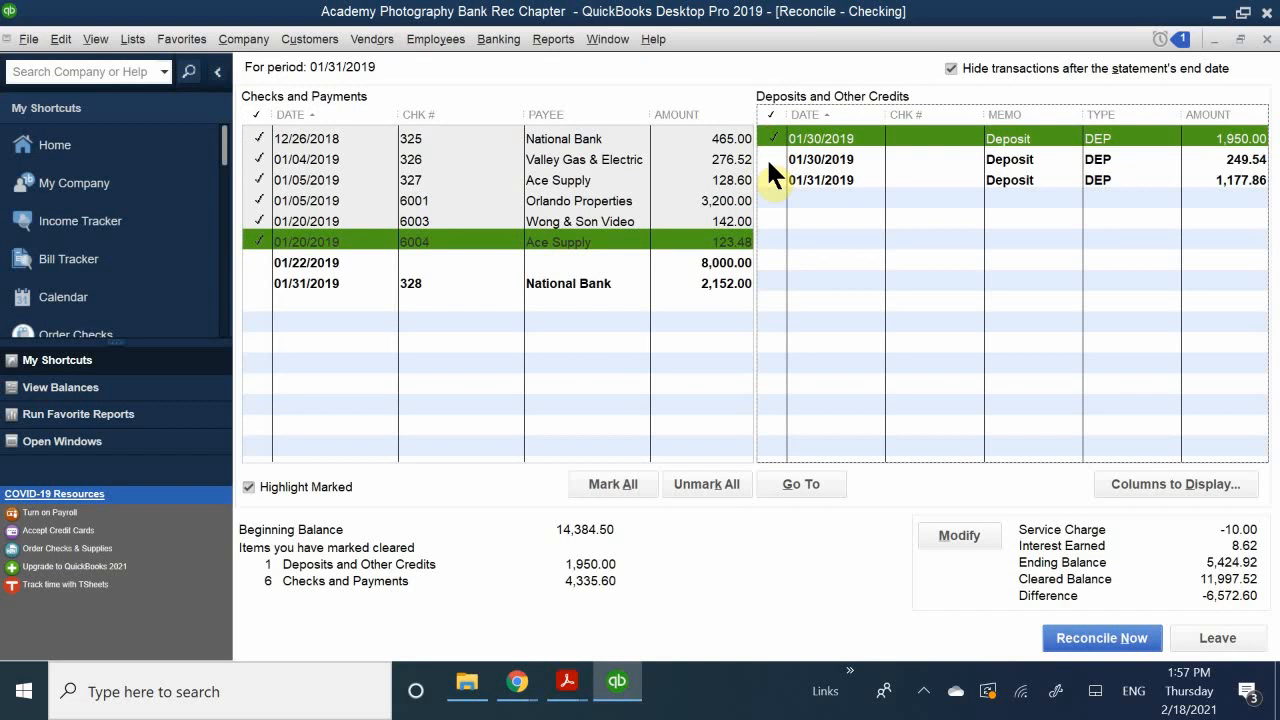
left_click(772, 160)
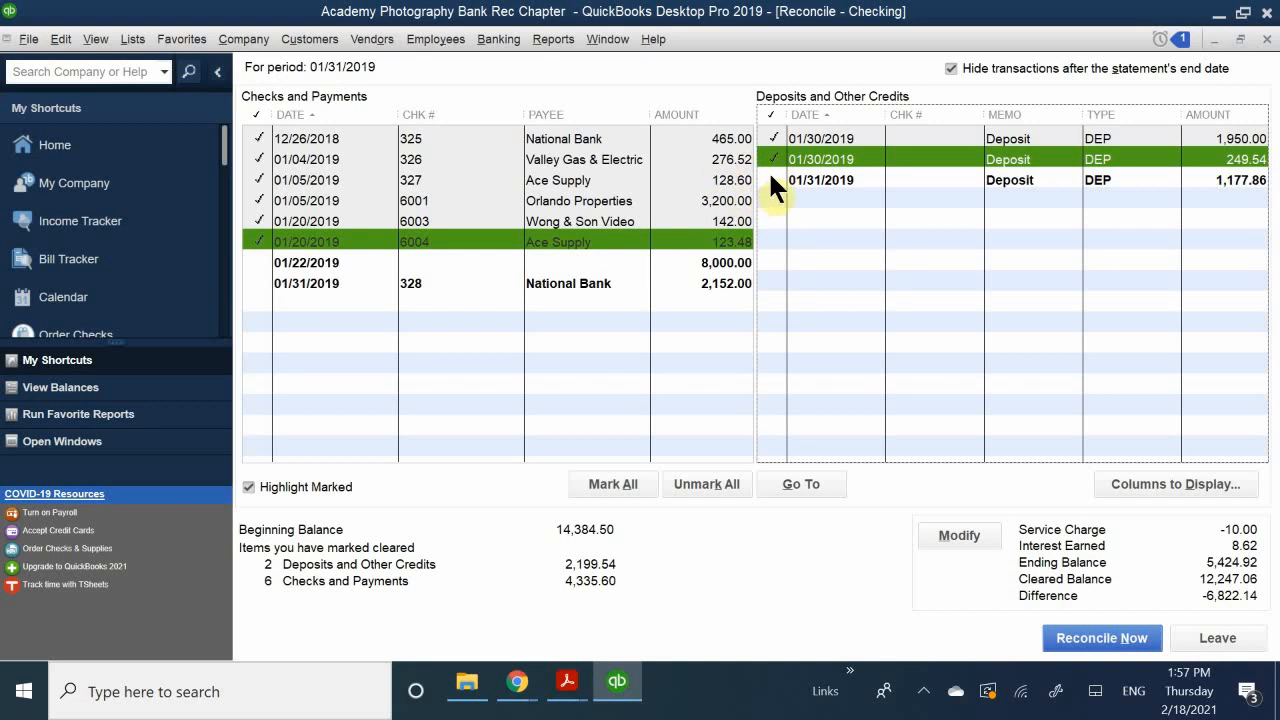
left_click(772, 180)
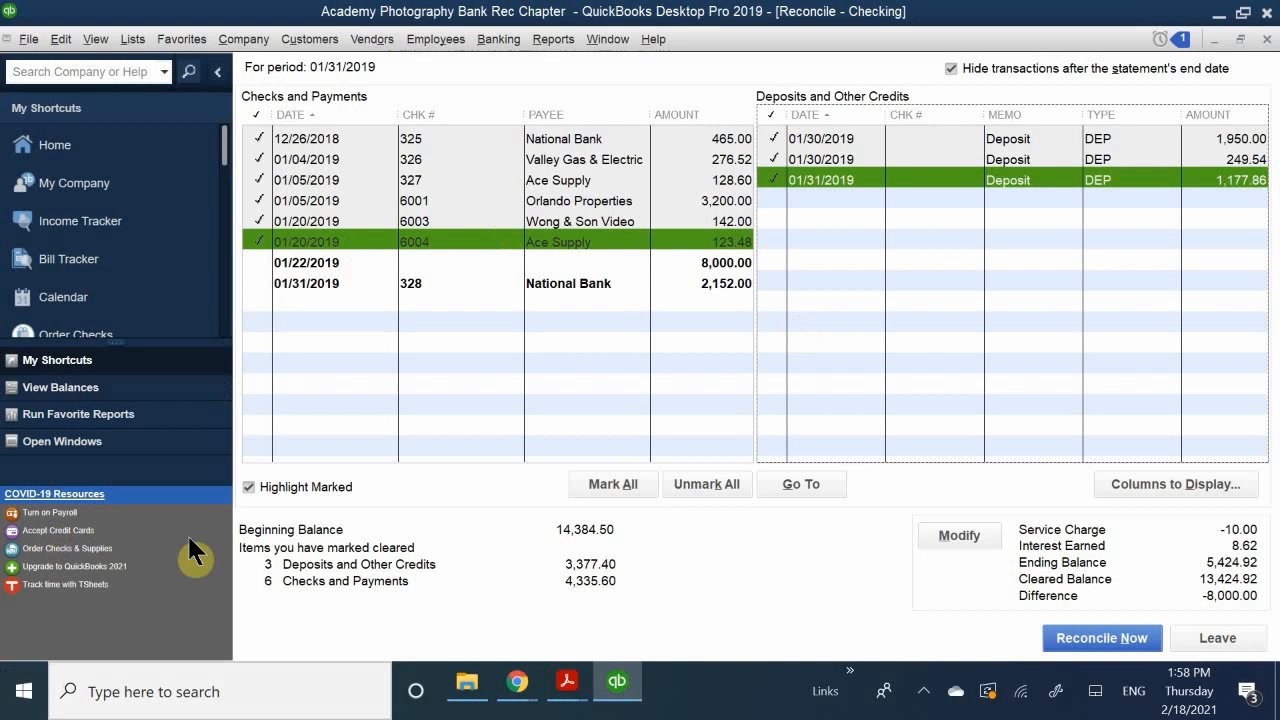
Check the other withdrawals on the QB CH 5.pdf statement, and in QuickBooks mark the 01/22/2019 transfer of 8,000.00 as cleared
mouse_move(566, 688)
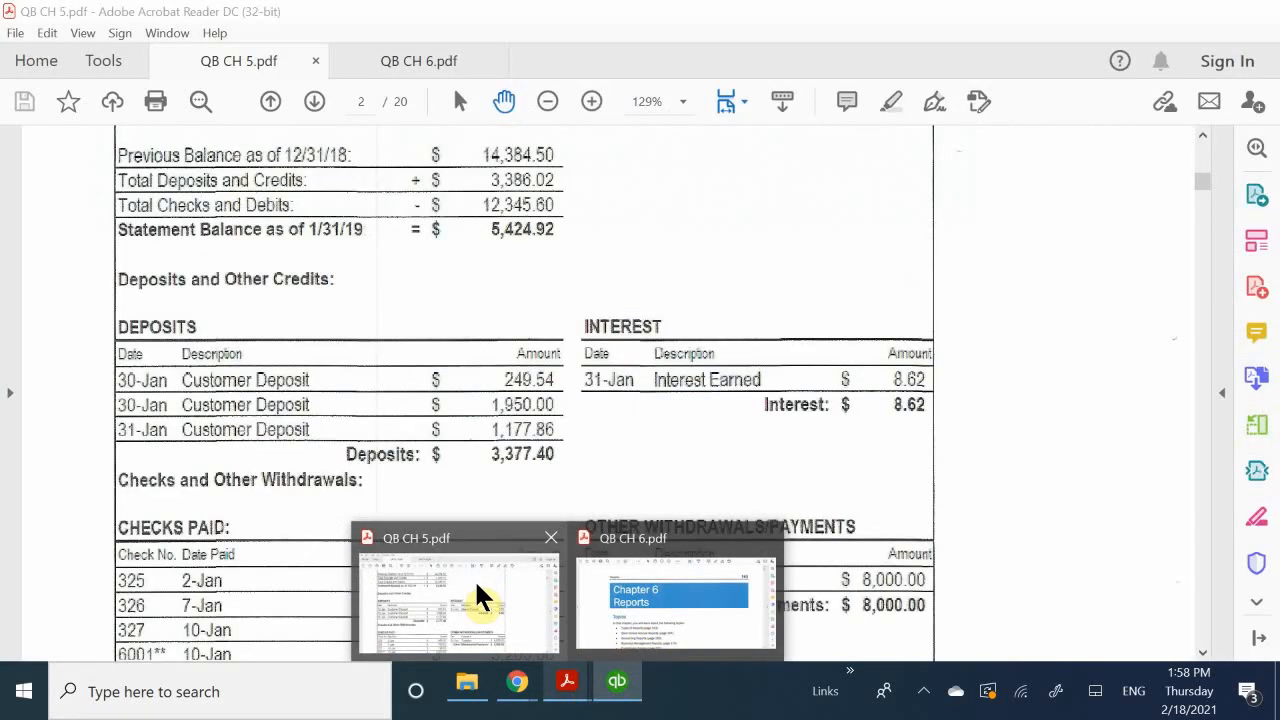
left_click(474, 579)
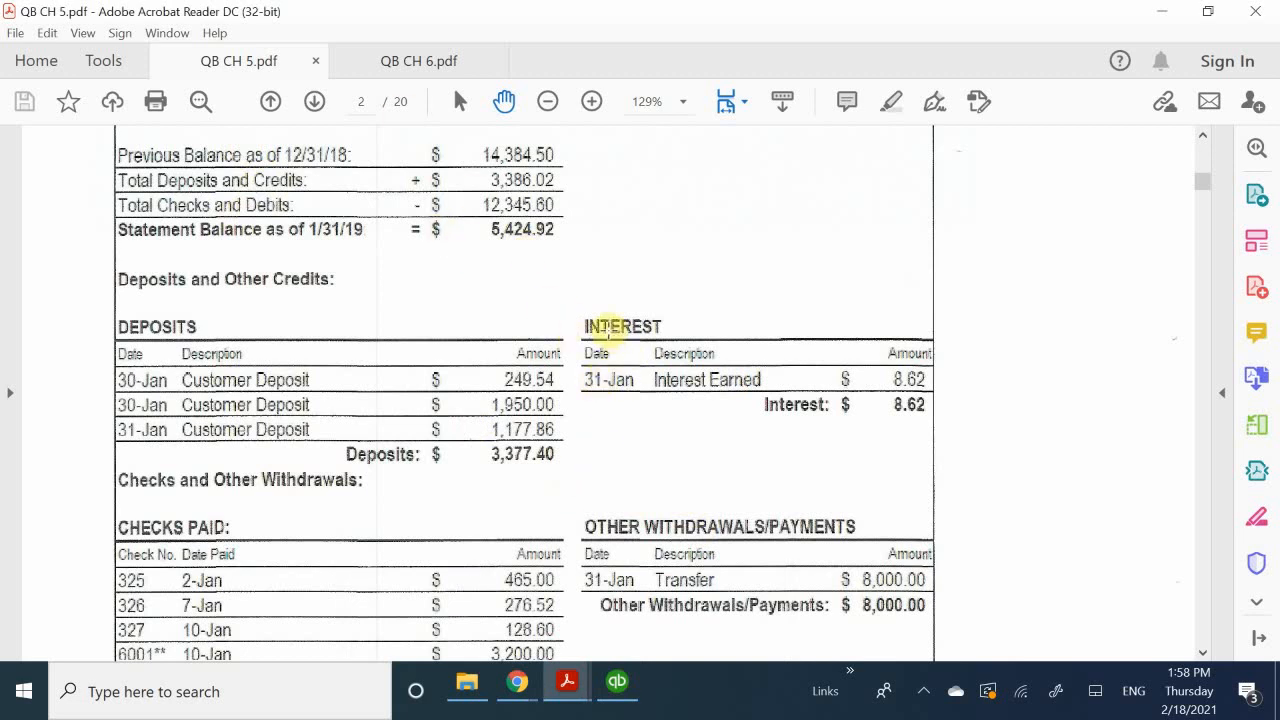
scroll(608, 340, "down", 3)
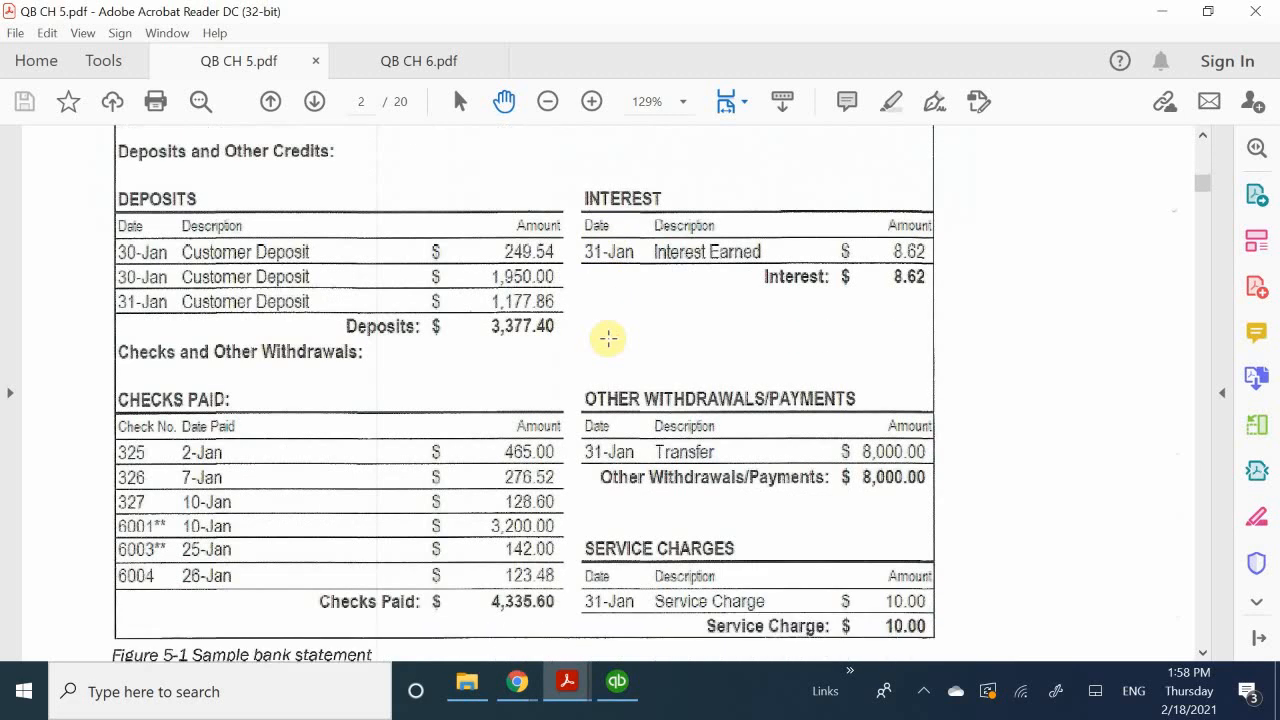
scroll(608, 339, "down", 1)
scroll(608, 339, "up", 1)
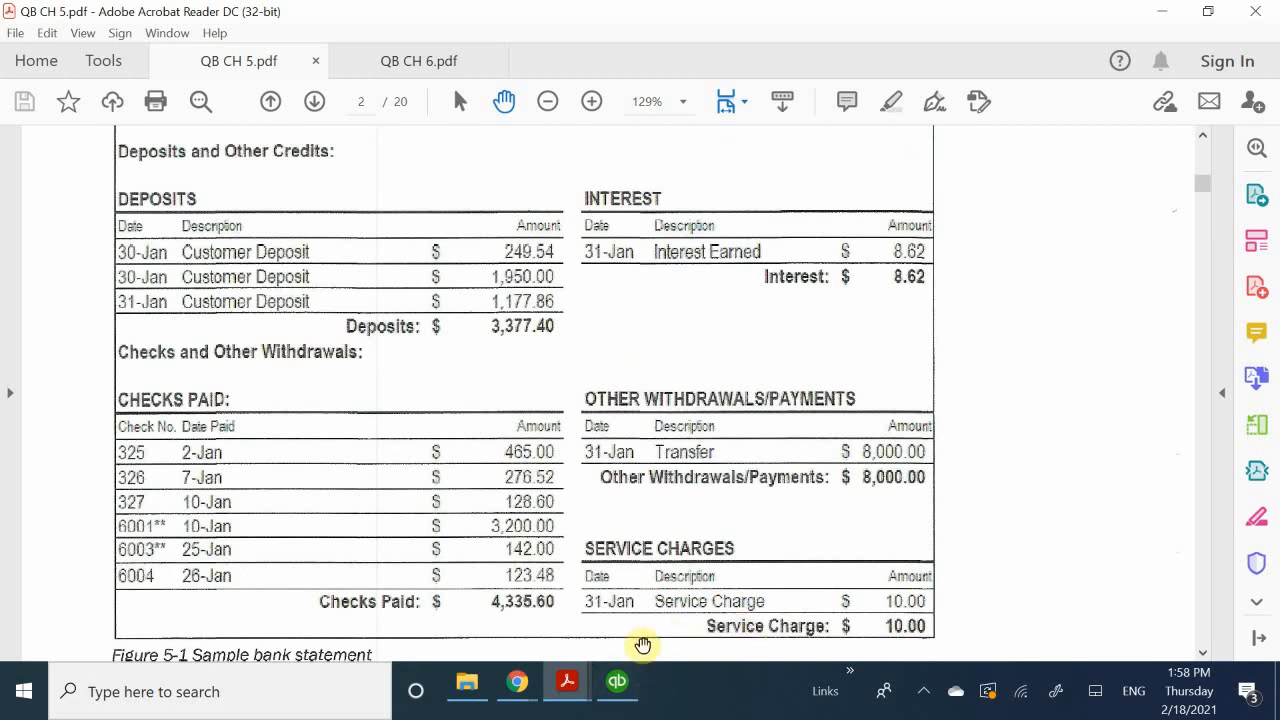
left_click(633, 695)
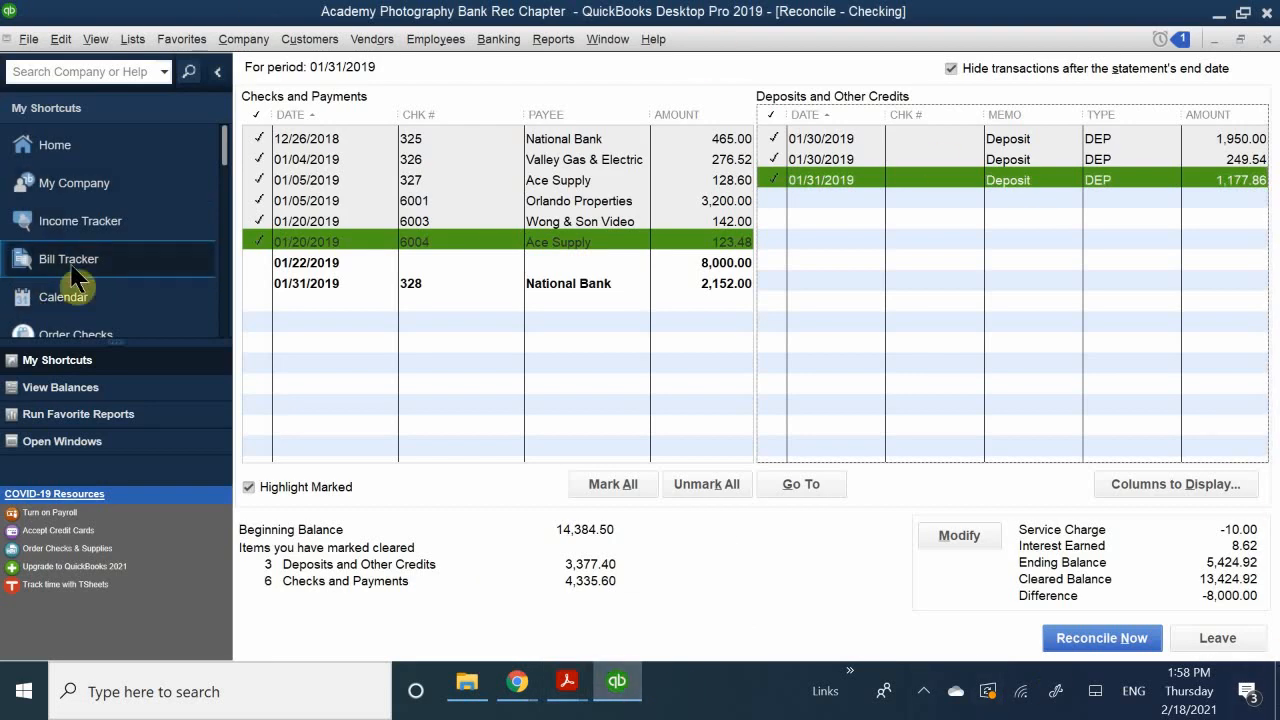
left_click(254, 260)
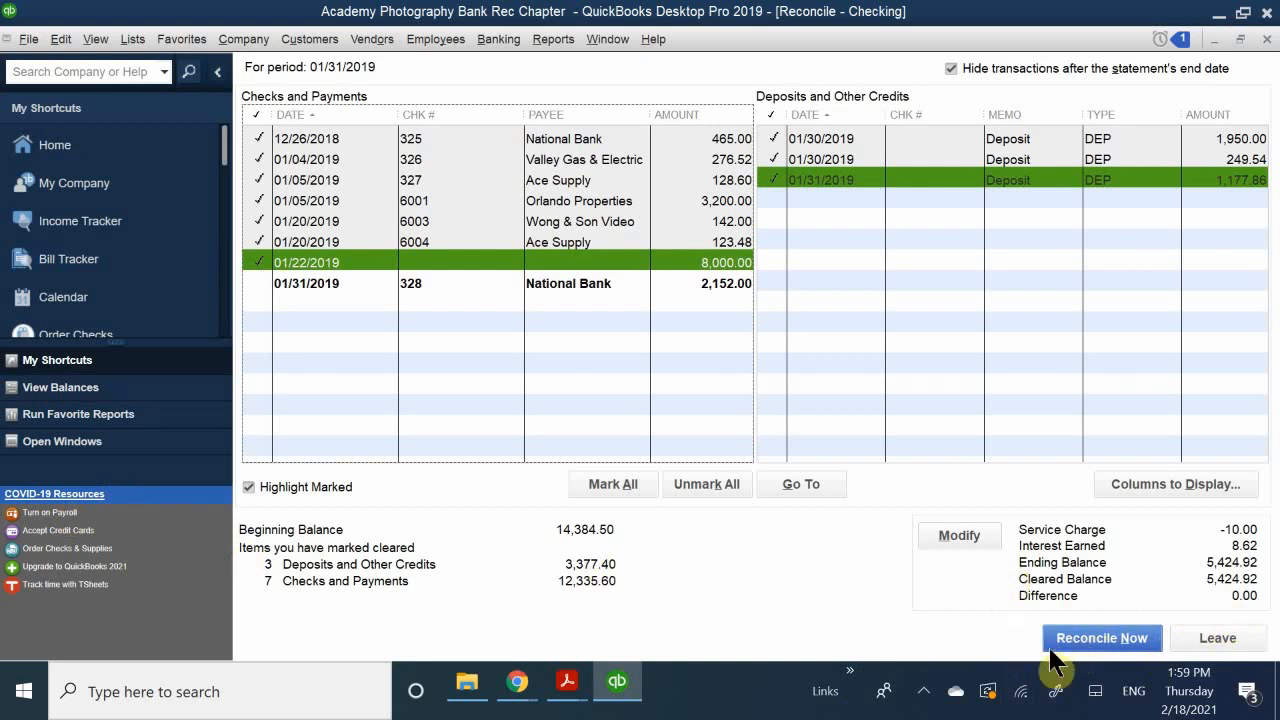
Complete the Checking reconciliation and display both the summary and detail reports, turning off the report information message for the future
left_click(1104, 640)
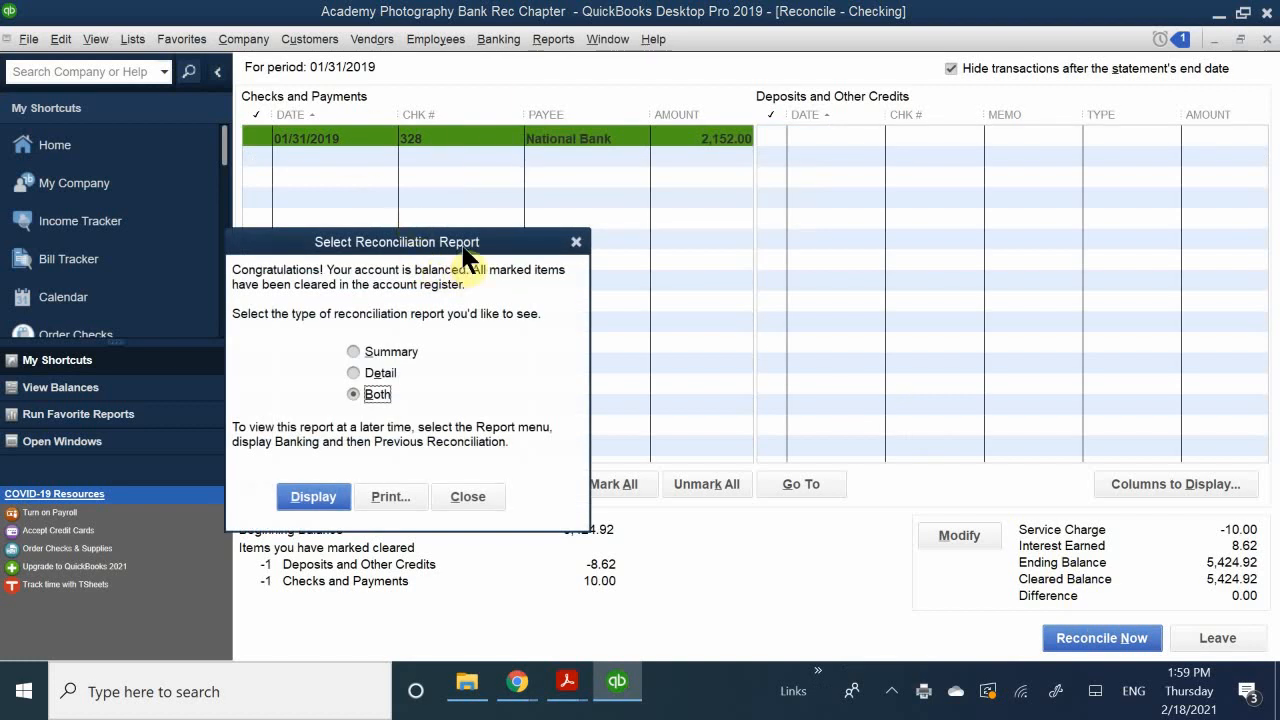
left_click_drag(471, 248, 730, 238)
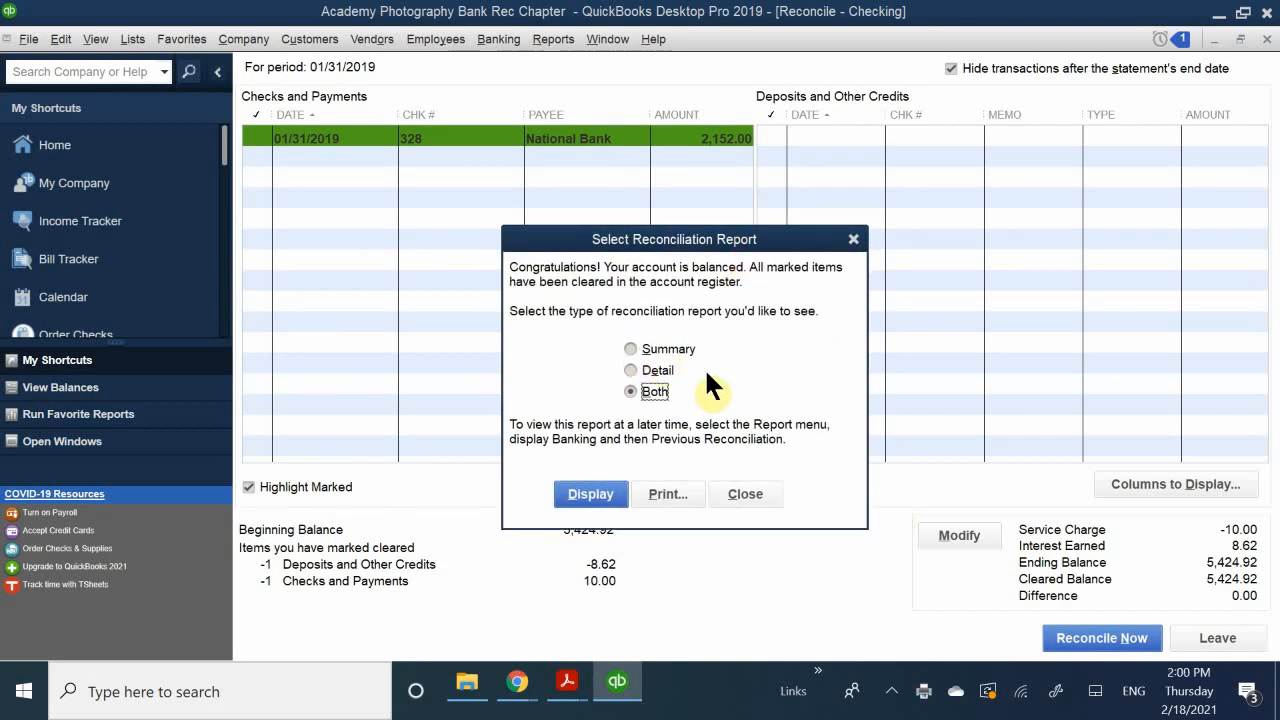
left_click(590, 505)
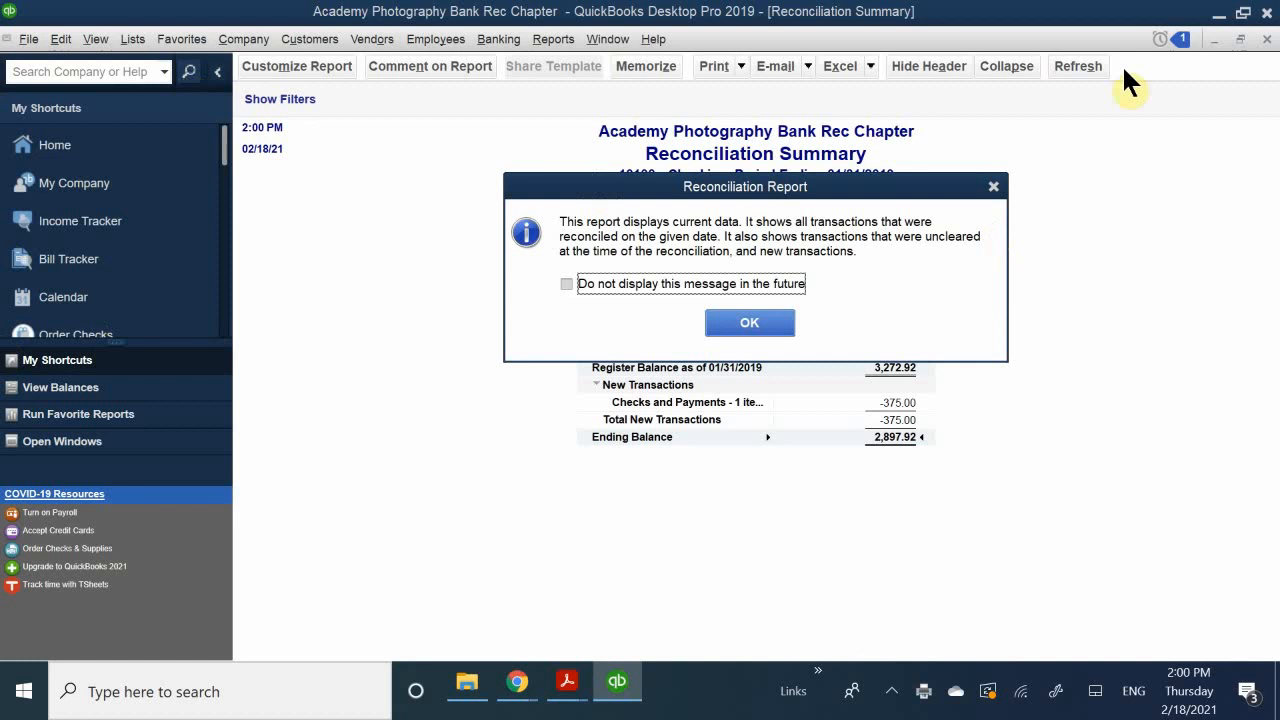
left_click(641, 283)
left_click(750, 322)
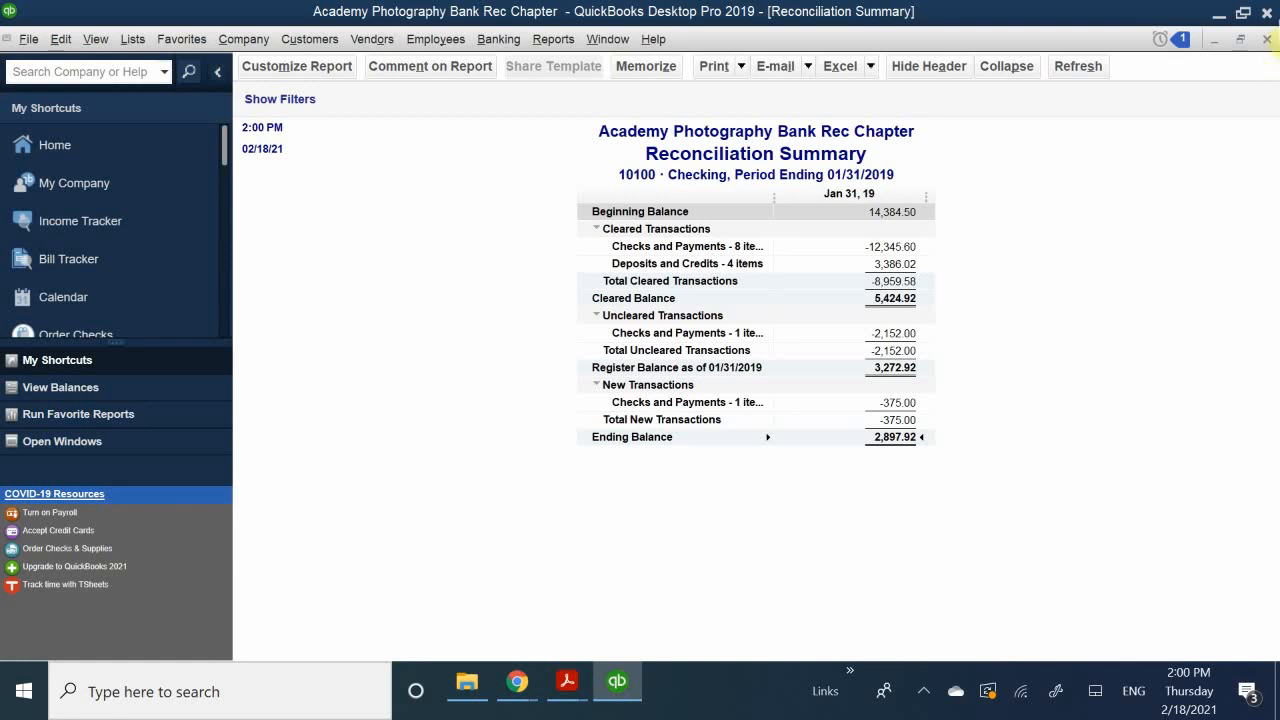
Close the Reconciliation Summary, review the cleared, uncleared and new transactions in the Reconciliation Detail report, and close that report
left_click(1267, 39)
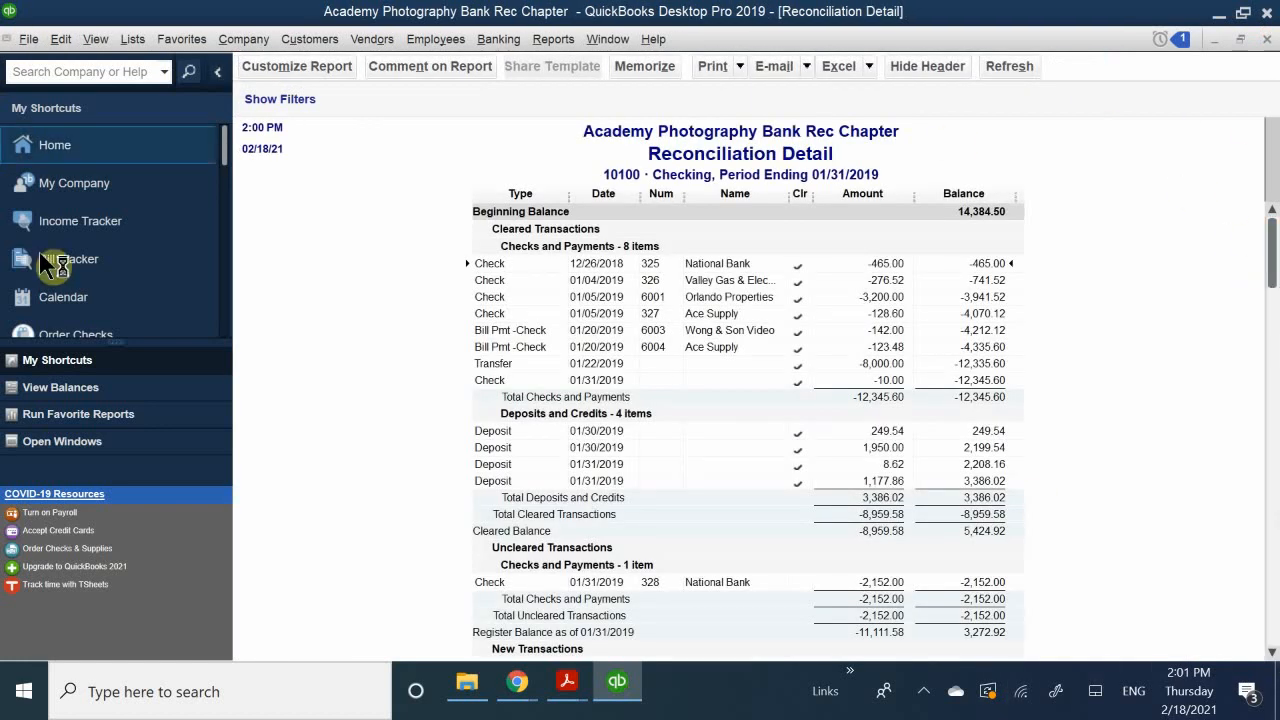
scroll(493, 286, "down", 1)
scroll(493, 286, "up", 1)
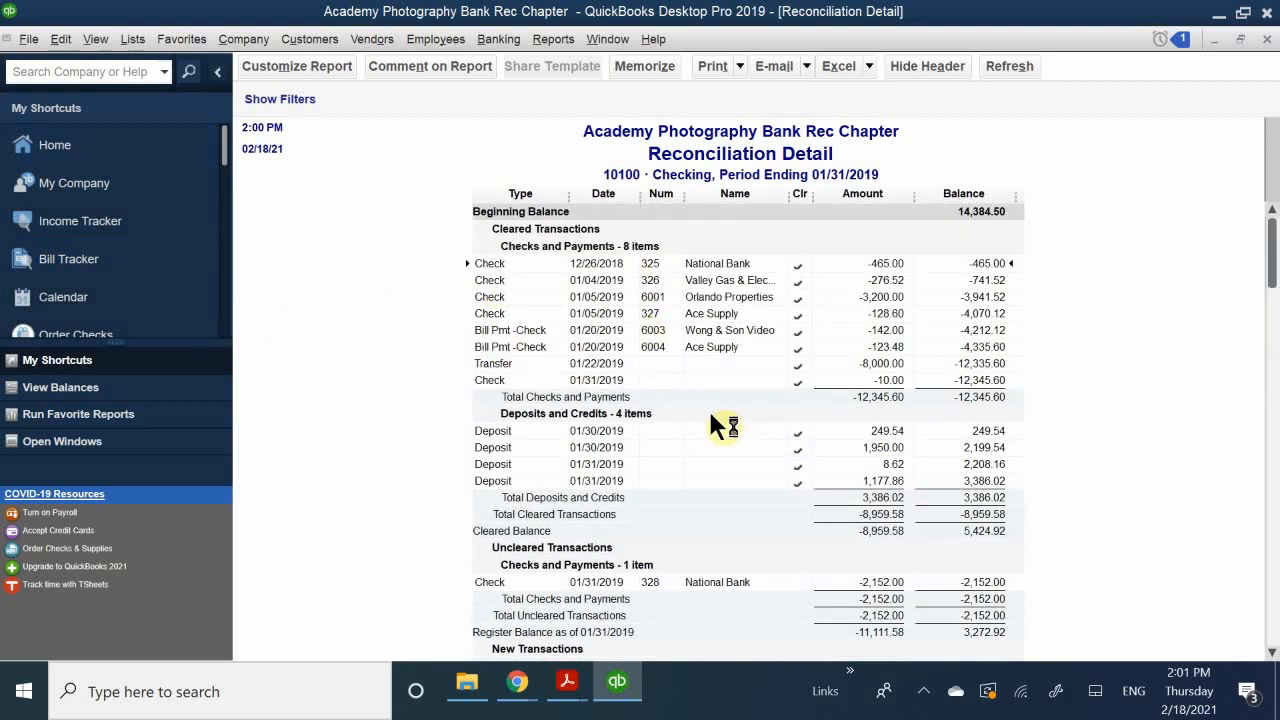
scroll(700, 424, "down", 1)
scroll(809, 428, "down", 1)
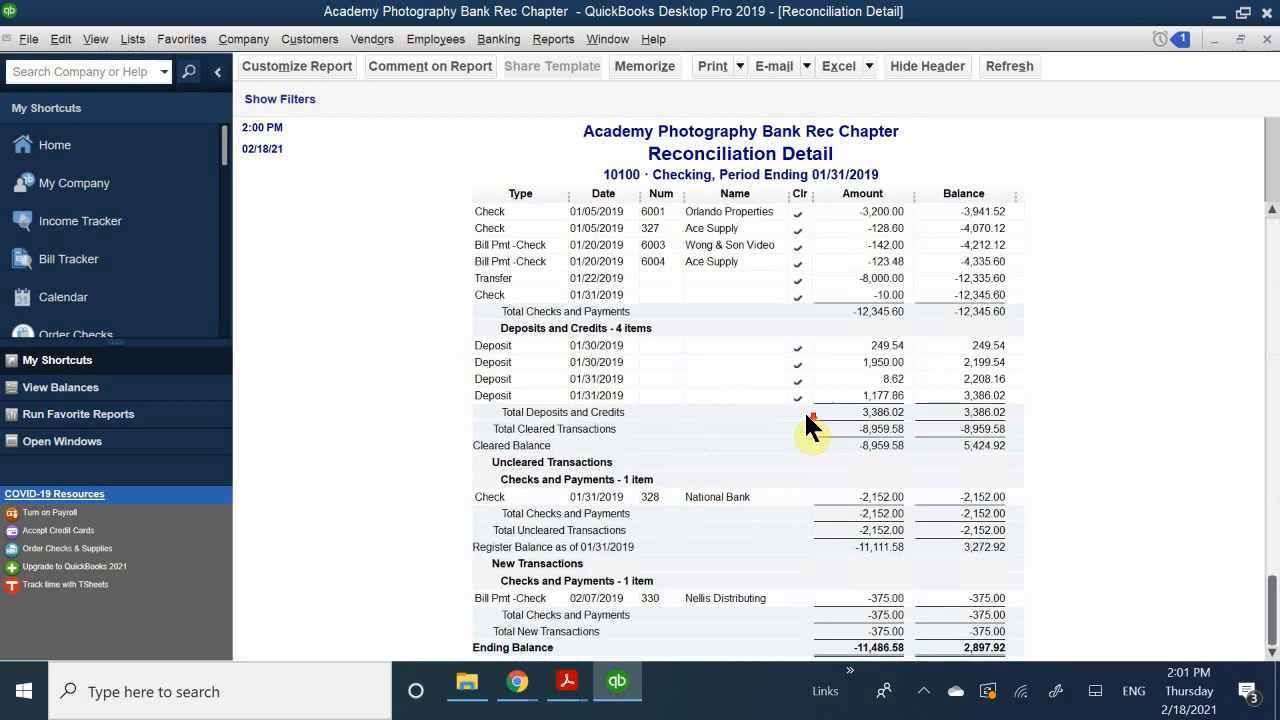
scroll(803, 485, "up", 2)
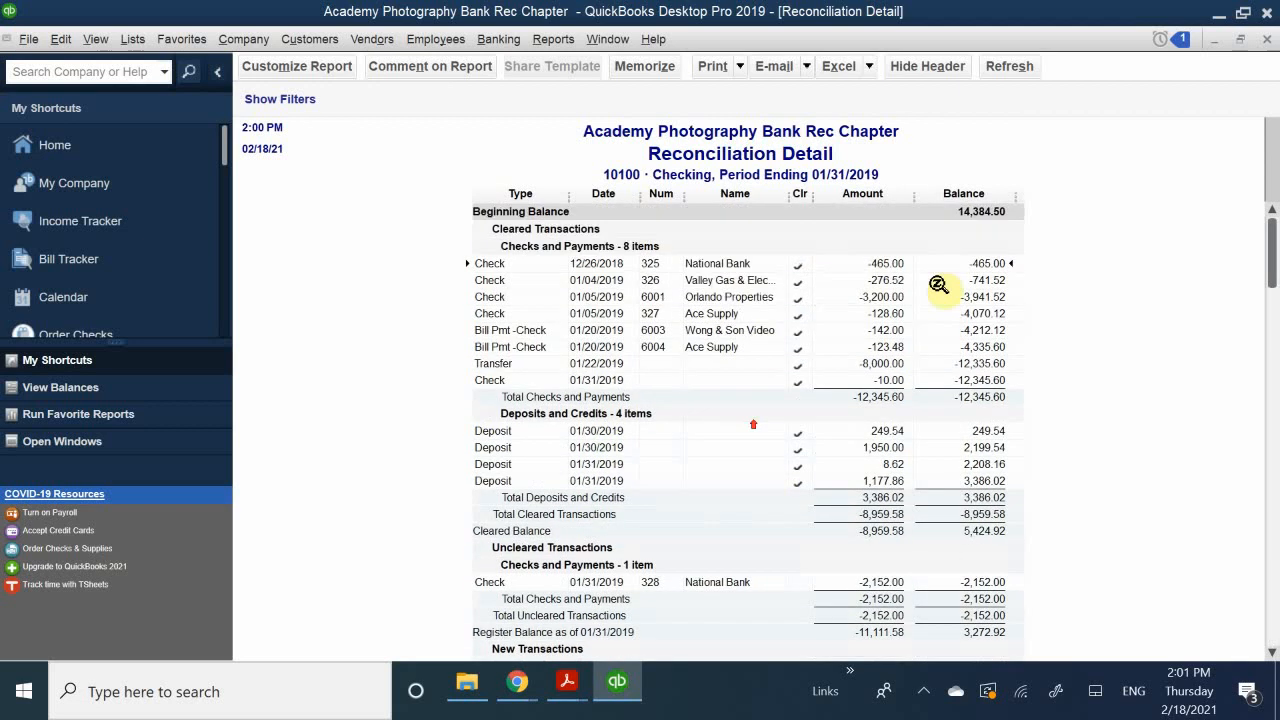
left_click(1266, 40)
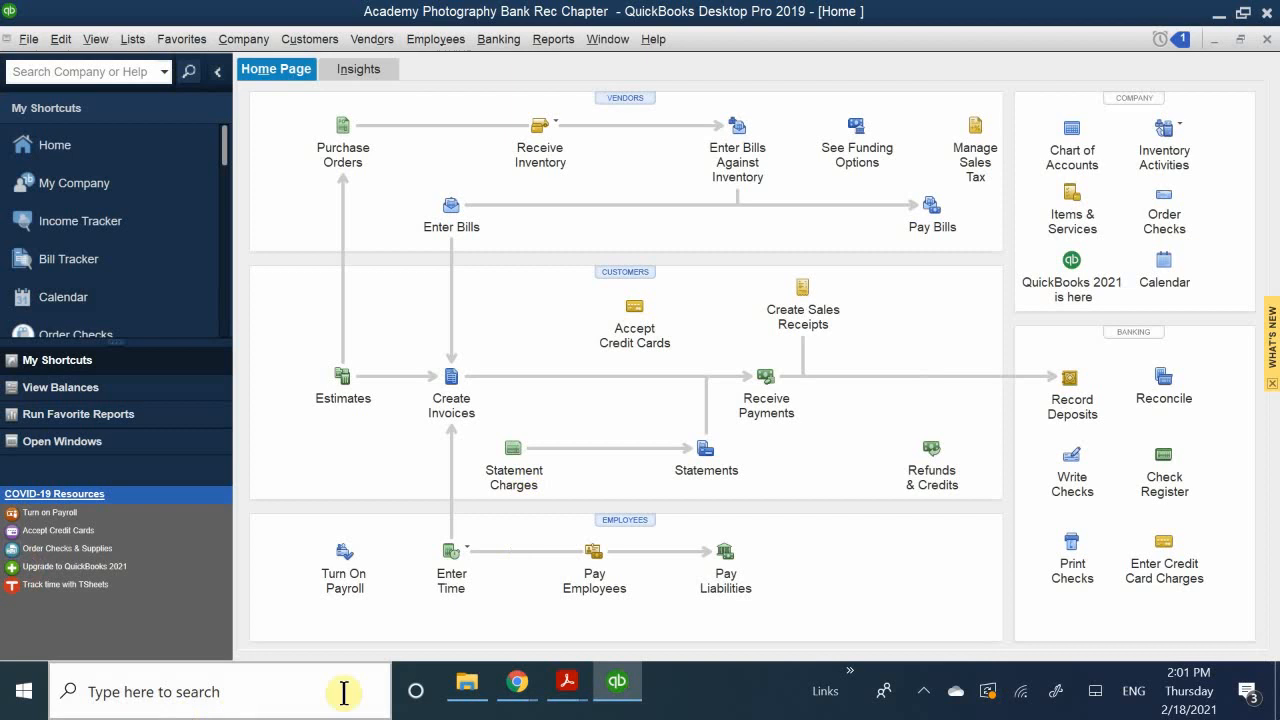
Review the reconciliation instructions in QB CH 5.pdf from the Computer Practice section through Step 17, and return to QuickBooks
mouse_move(562, 678)
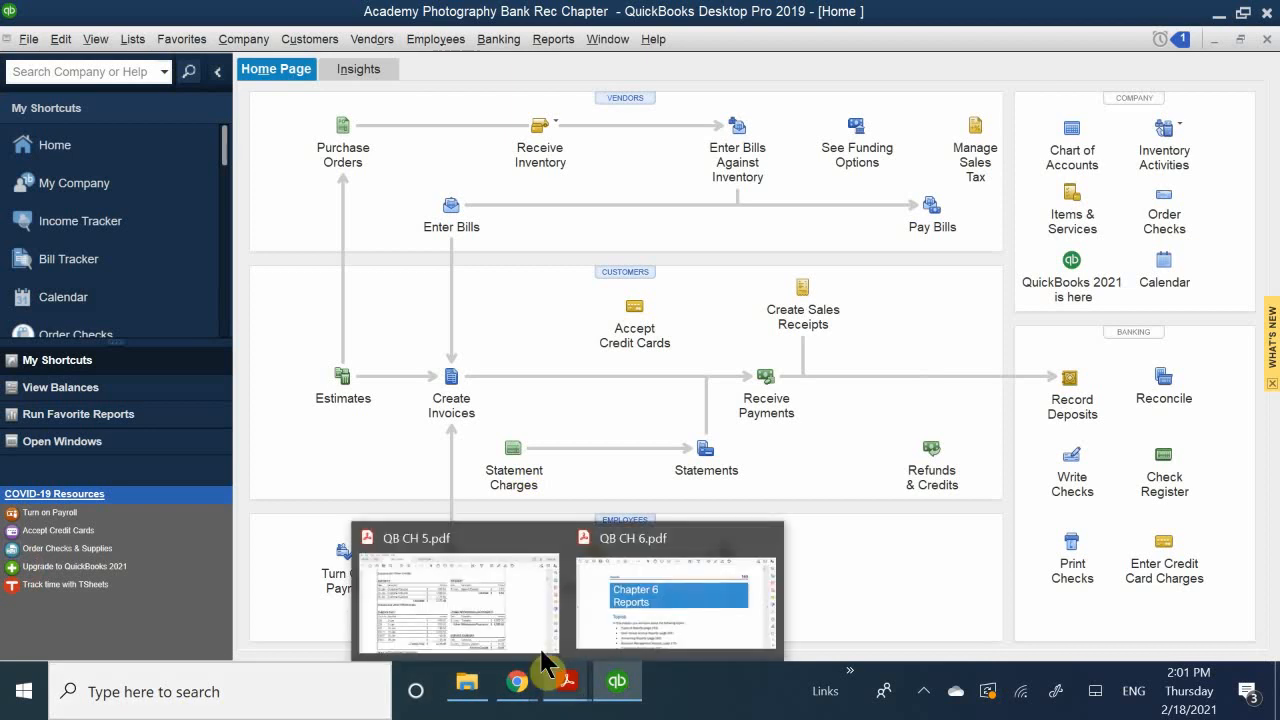
left_click(541, 652)
scroll(557, 457, "down", 10)
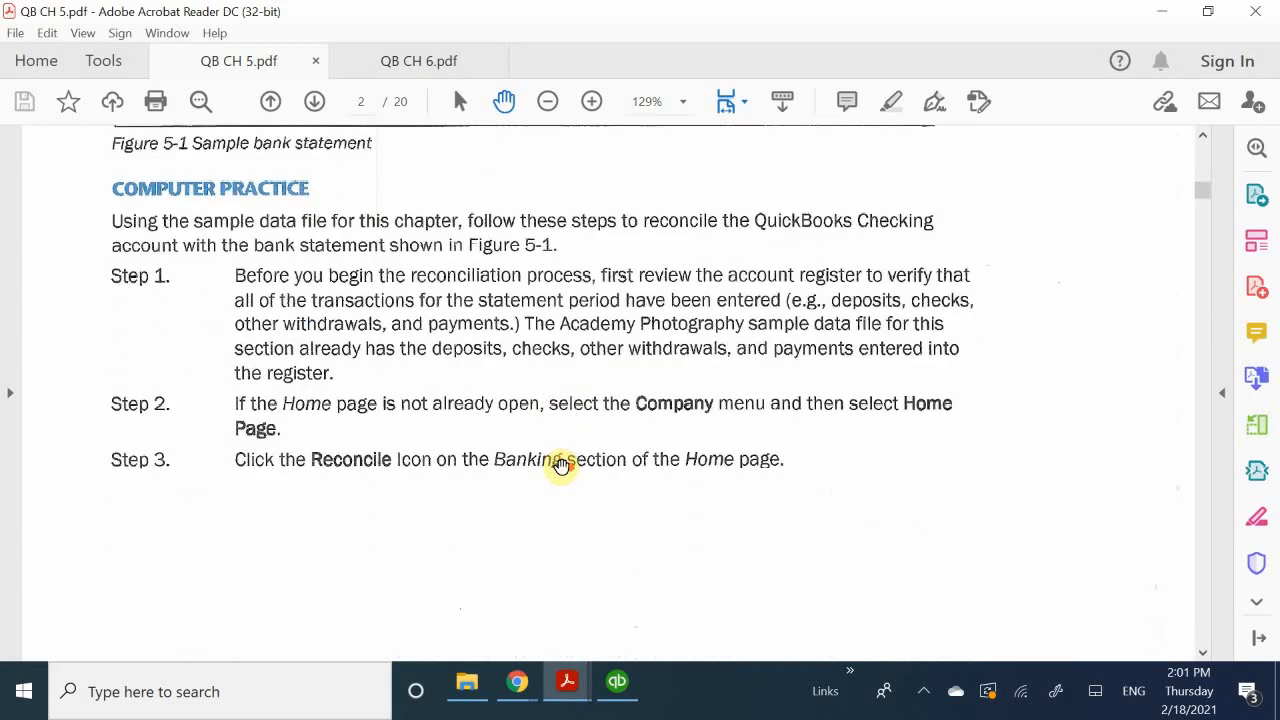
scroll(560, 465, "down", 15)
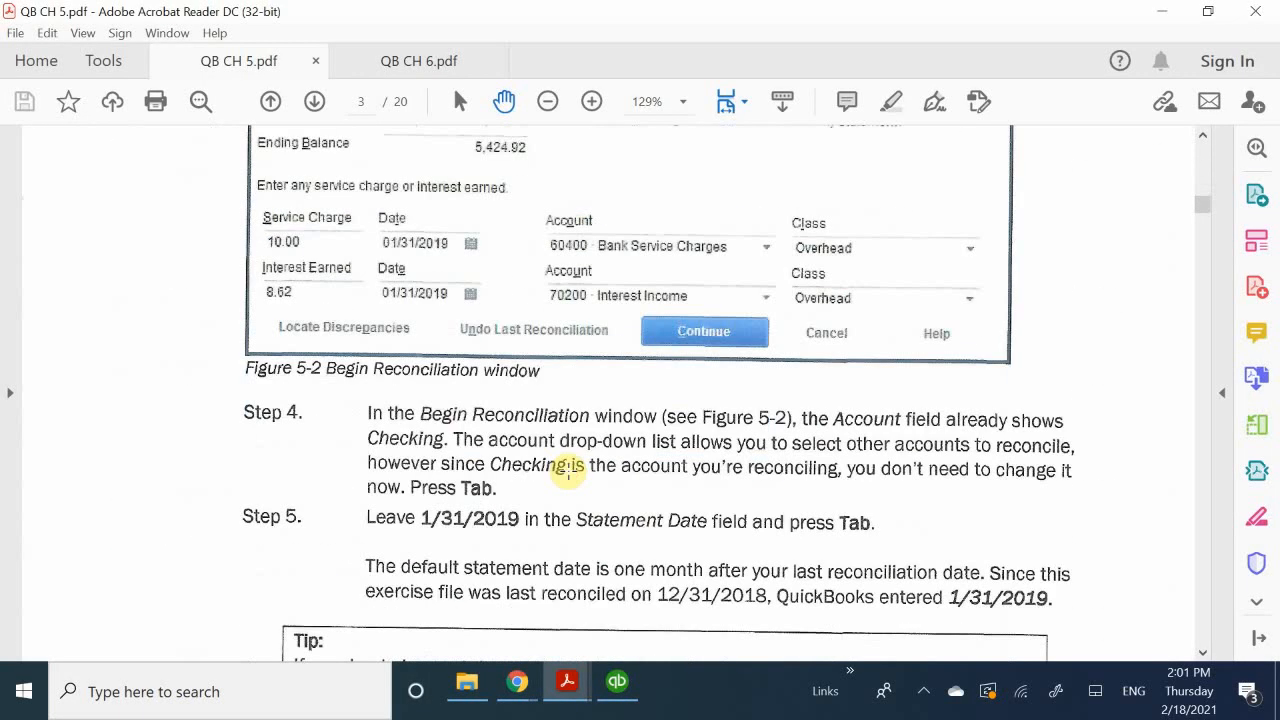
scroll(568, 470, "down", 8)
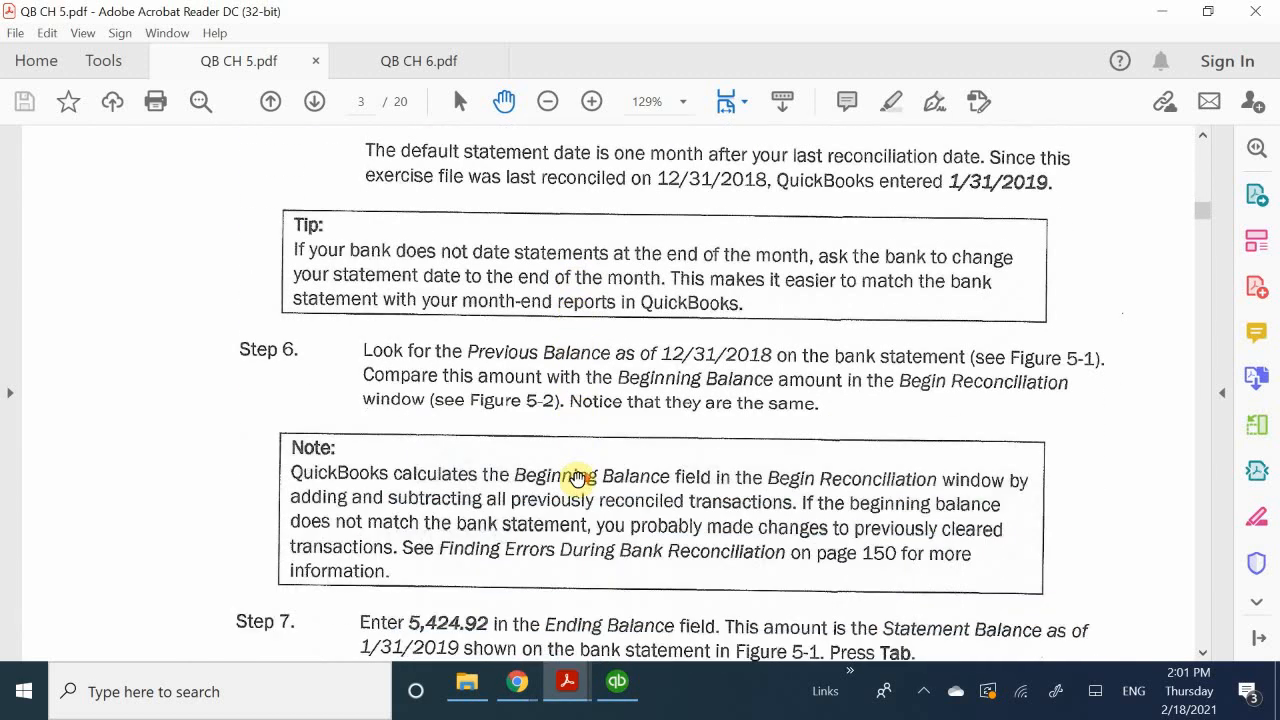
scroll(578, 478, "up", 13)
scroll(578, 478, "down", 5)
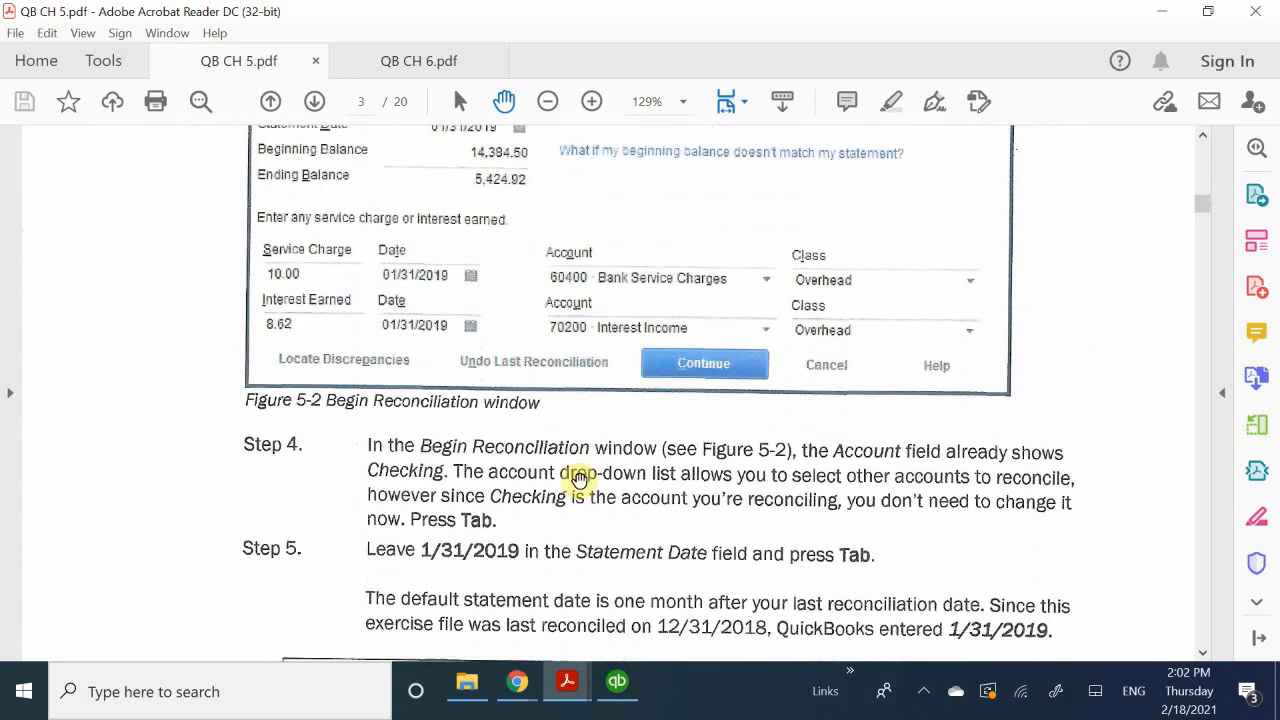
scroll(578, 478, "down", 2)
scroll(582, 483, "down", 2)
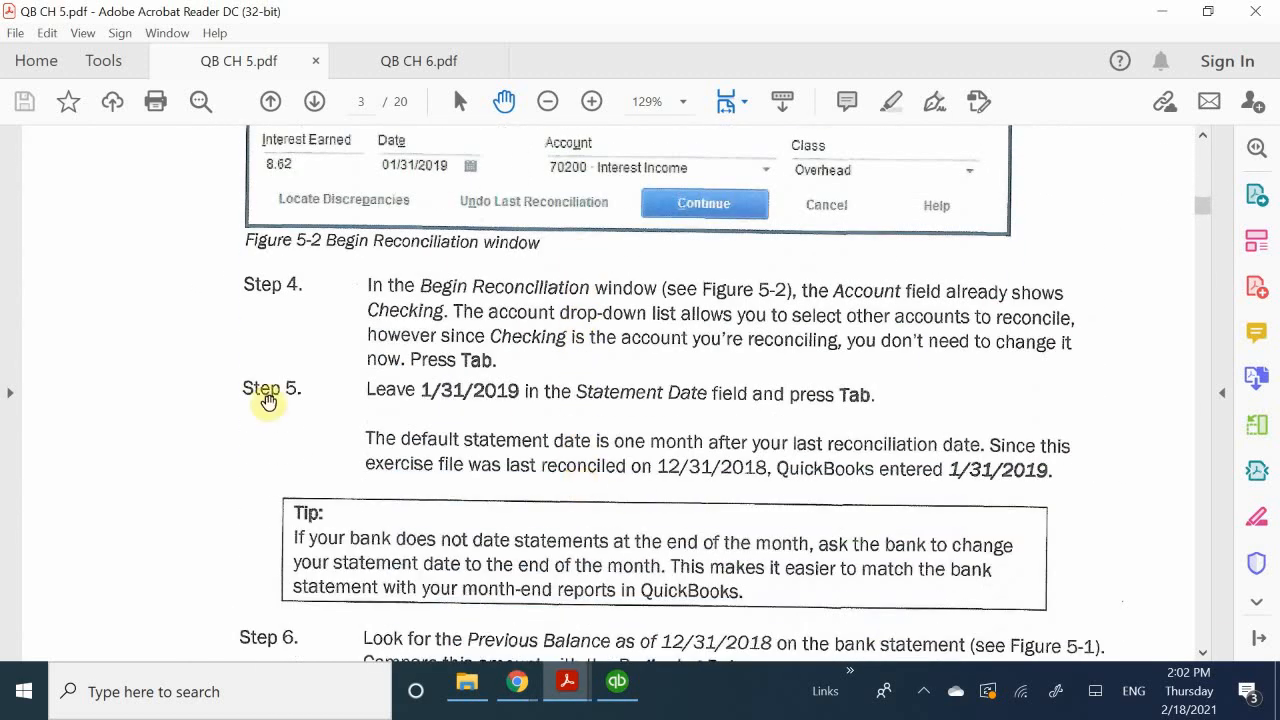
scroll(673, 459, "down", 5)
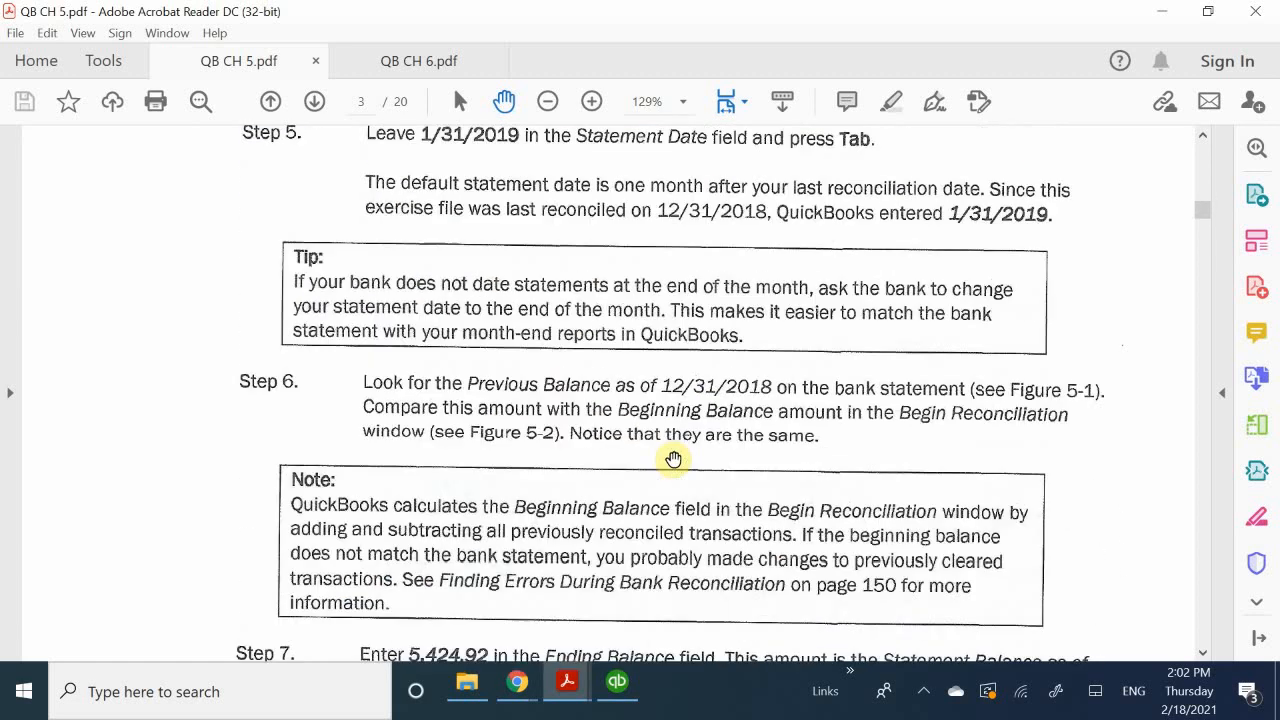
scroll(673, 459, "down", 11)
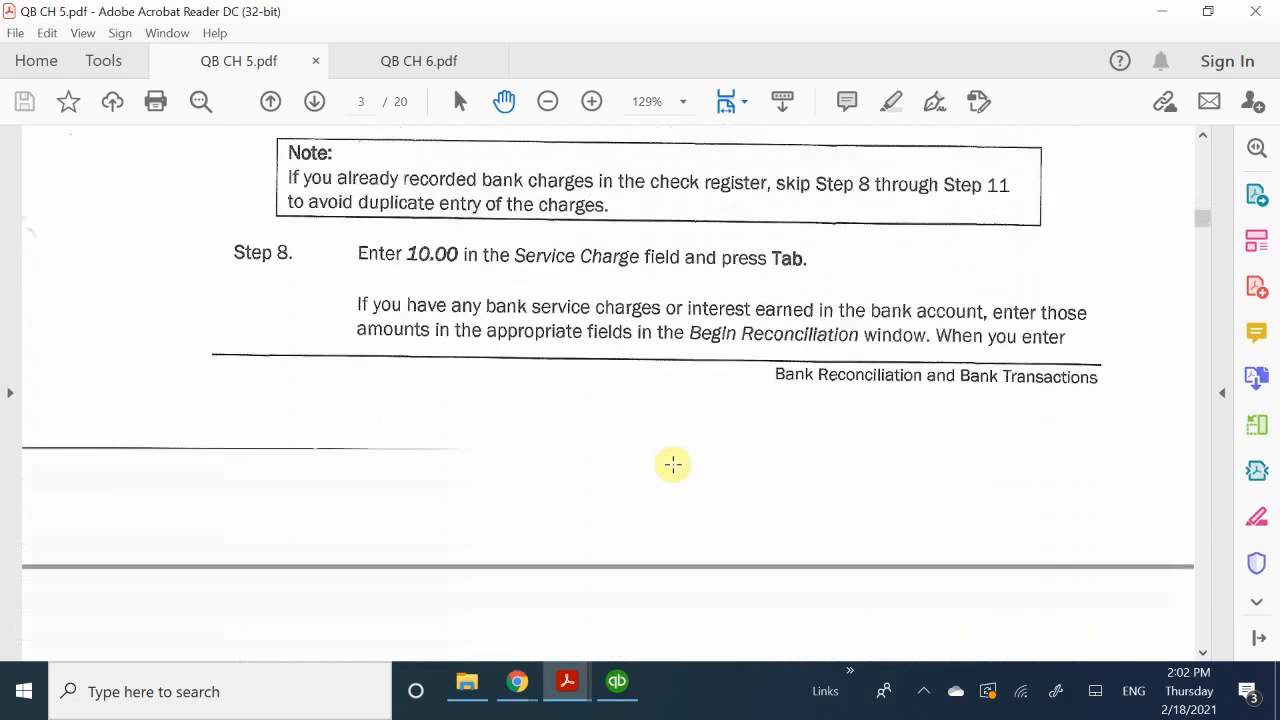
scroll(673, 464, "down", 15)
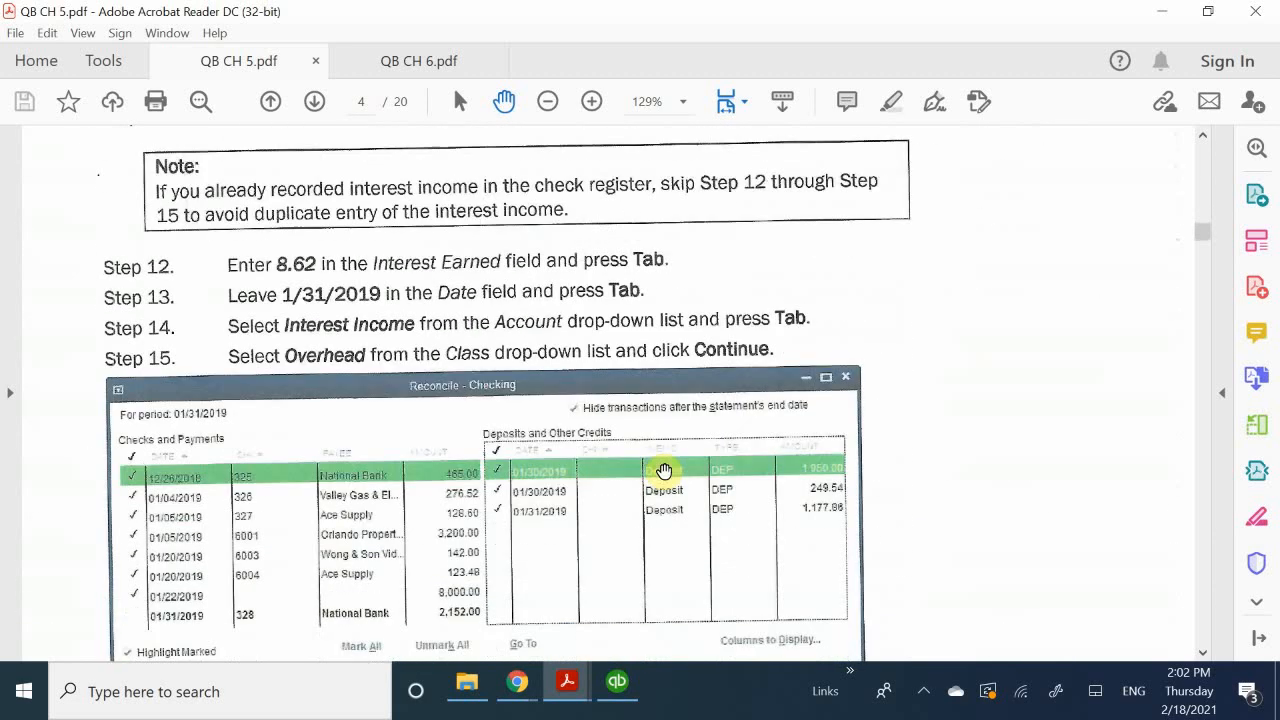
scroll(664, 471, "down", 11)
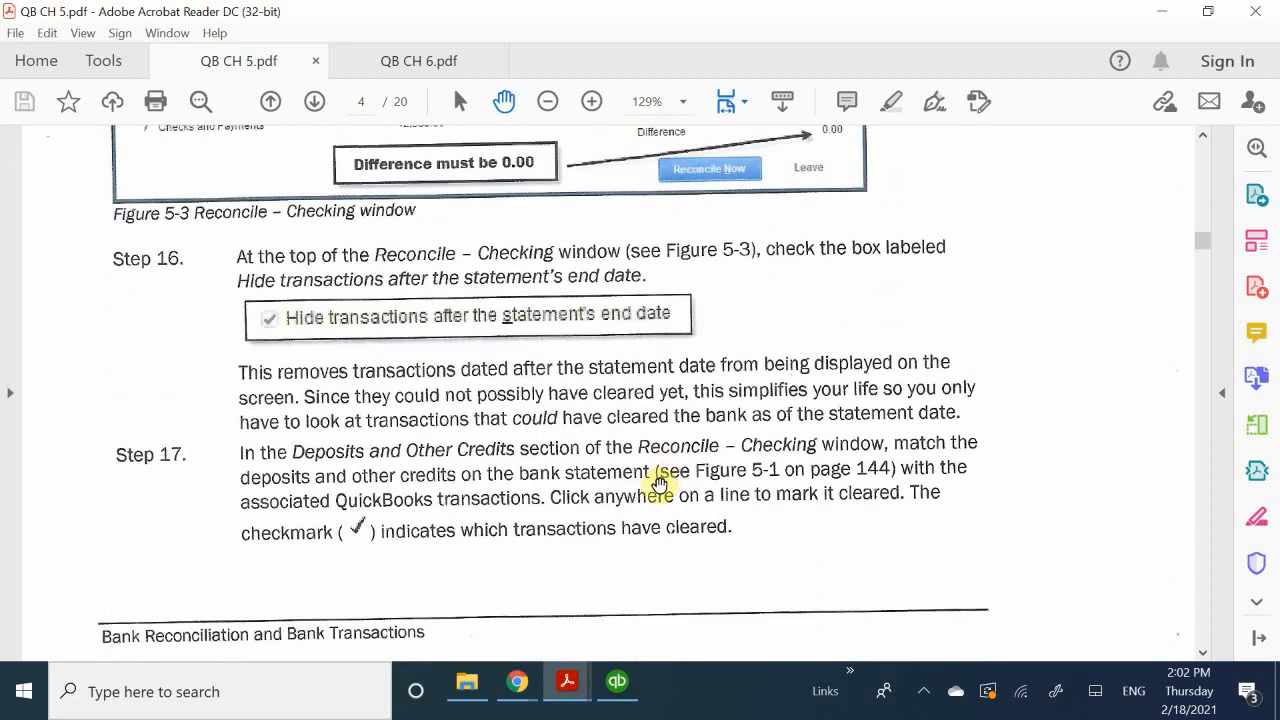
left_click(617, 692)
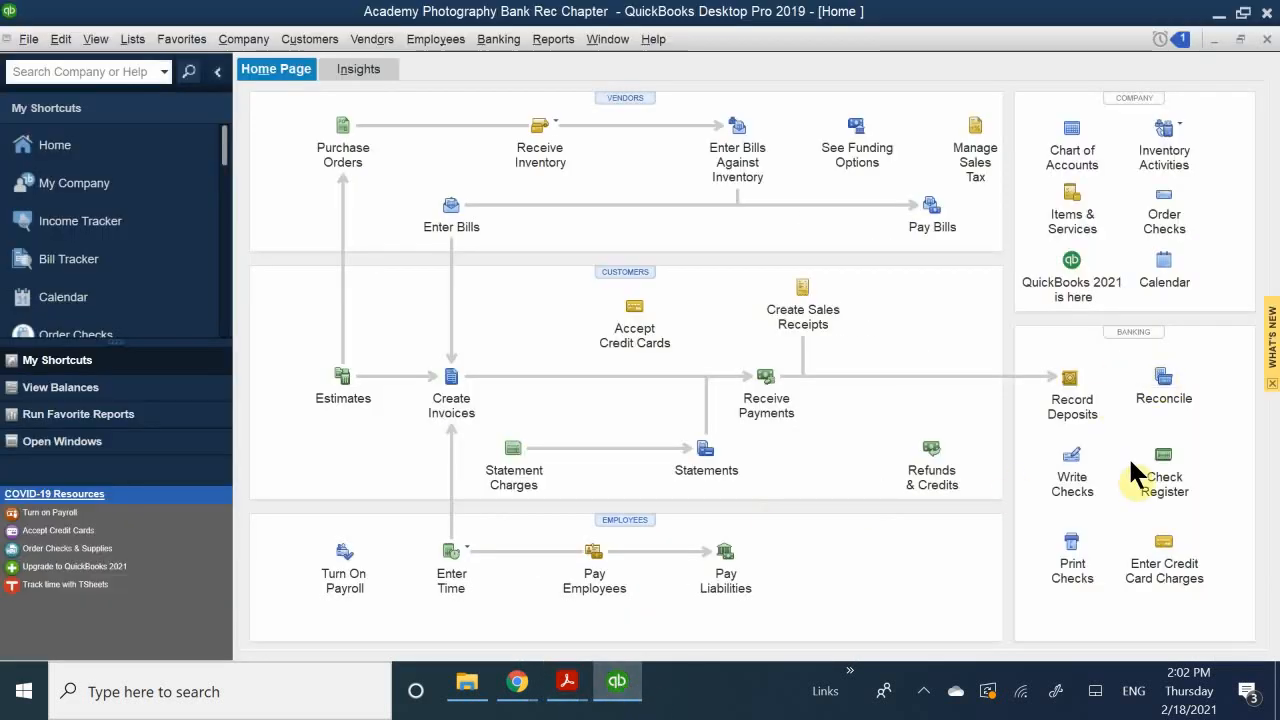
Undo the last reconciliation of the 10100 · Checking account
left_click(1145, 415)
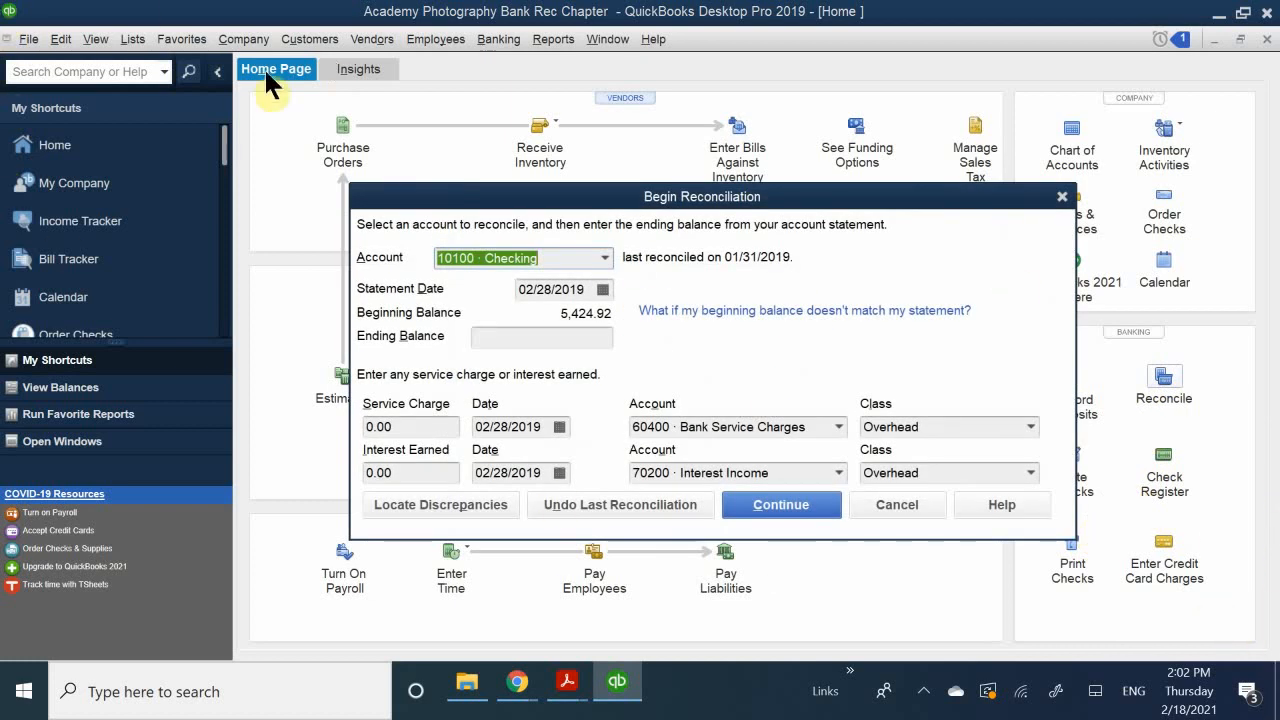
left_click_drag(543, 204, 516, 222)
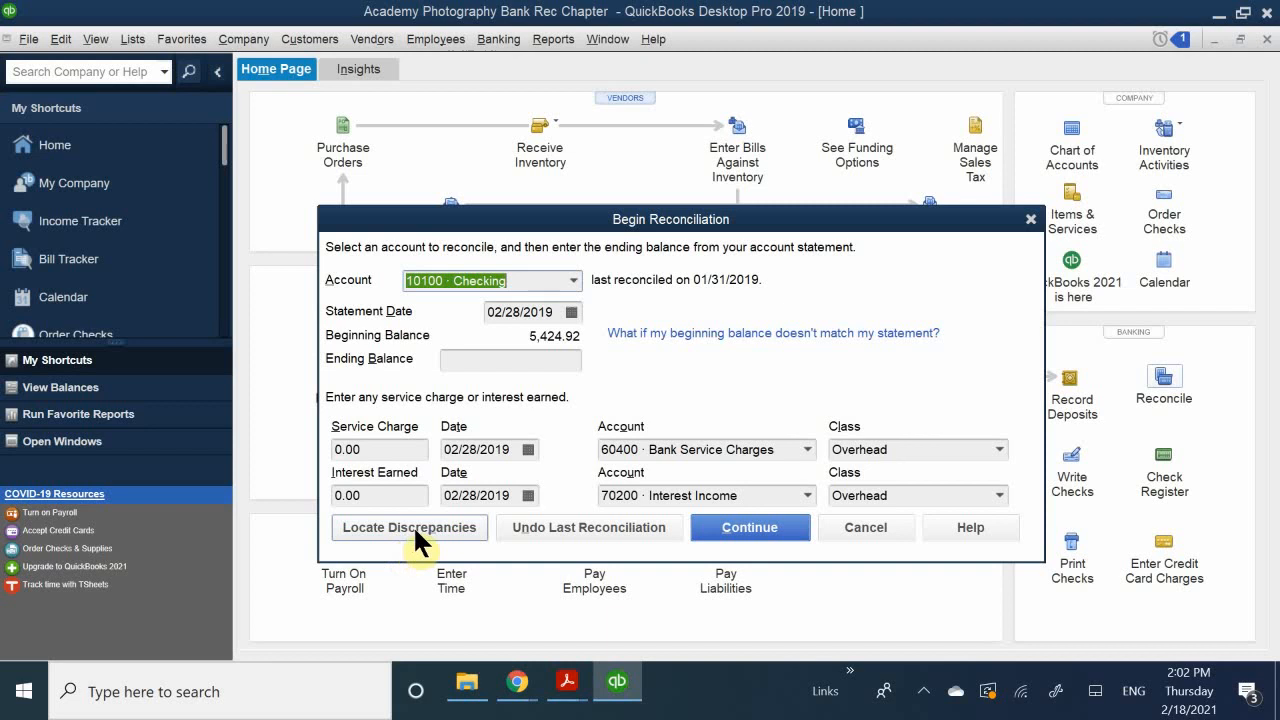
left_click(560, 531)
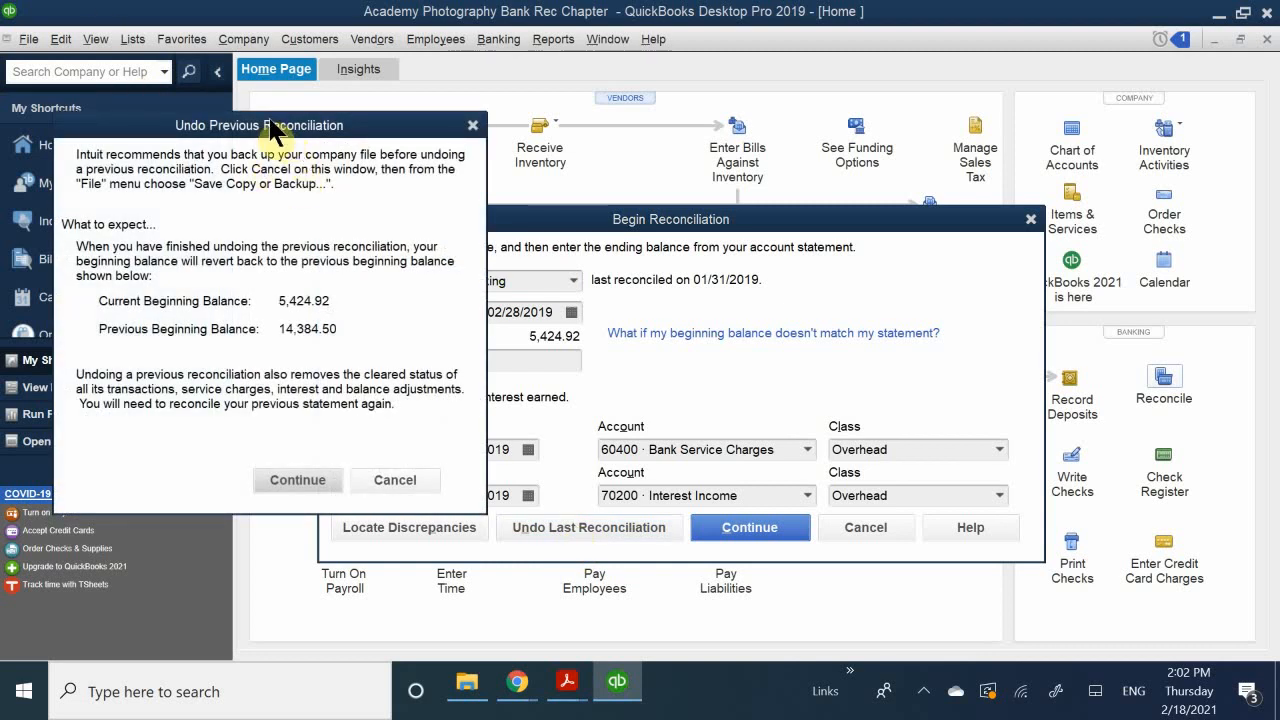
left_click_drag(280, 135, 532, 203)
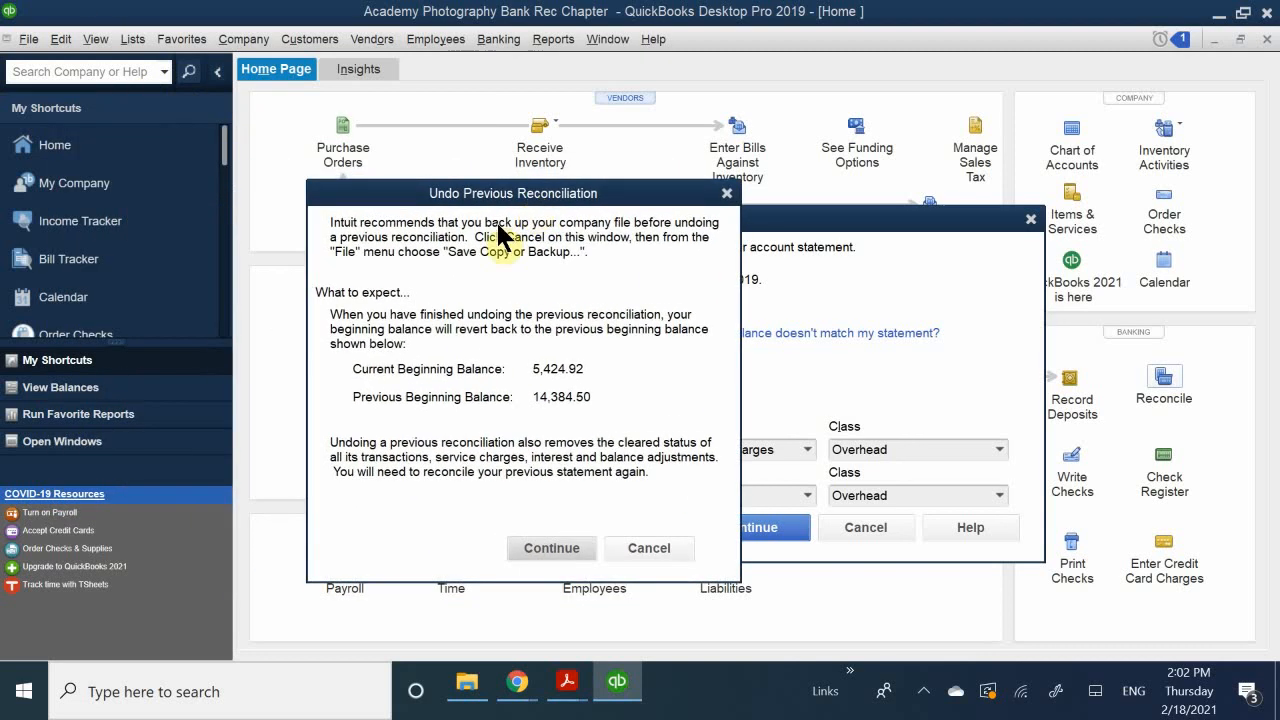
left_click(546, 550)
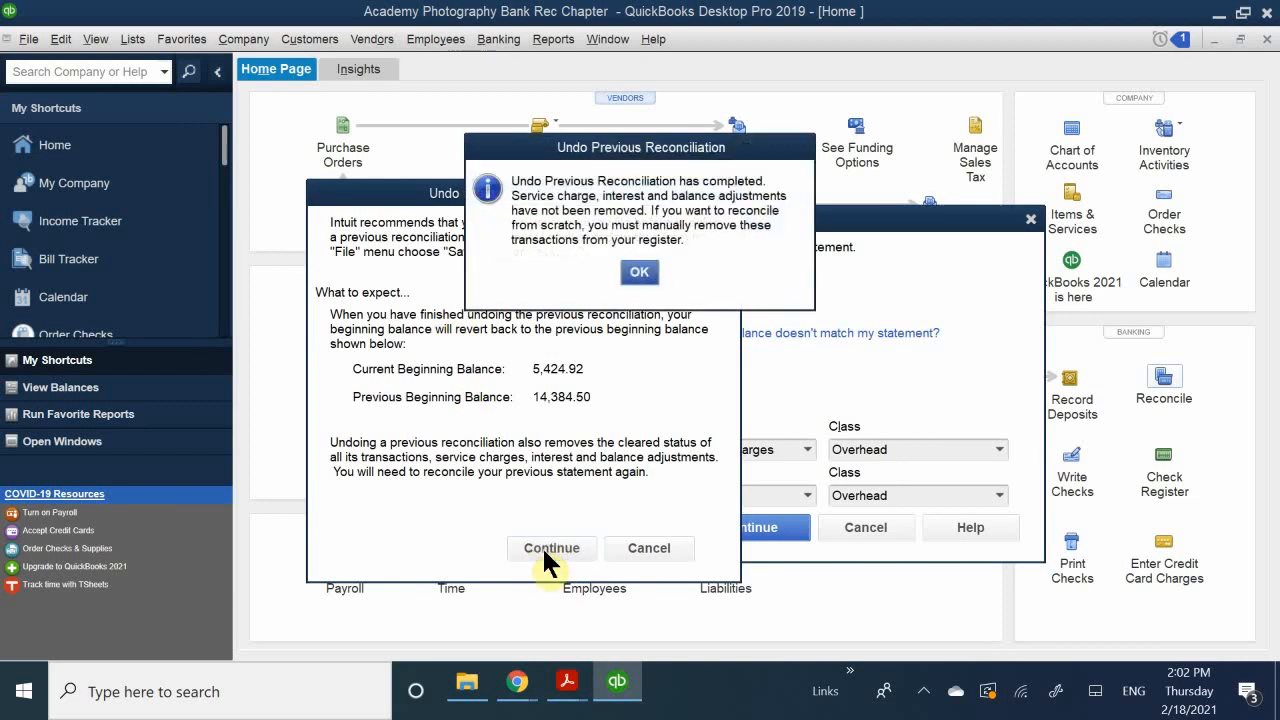
left_click(639, 272)
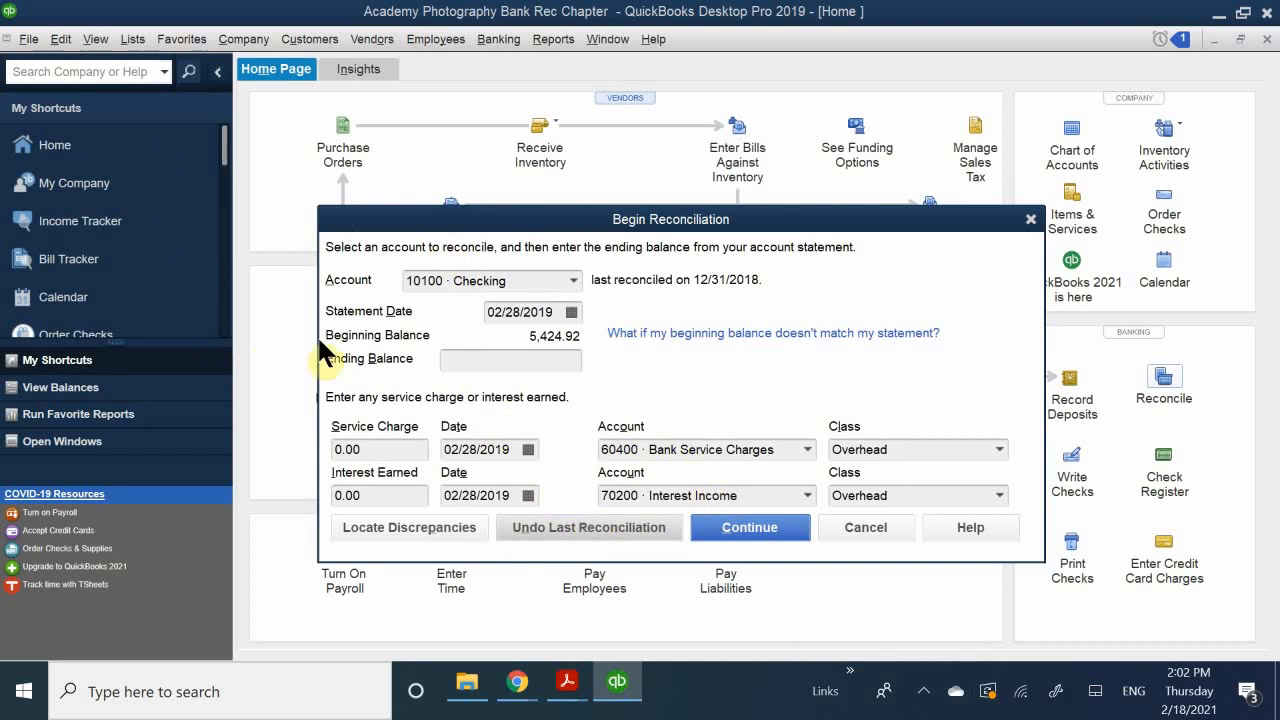
Locate discrepancies for the Checking account, review the Previous Reconciliation Discrepancy Report for all dates, and close the report
left_click(412, 526)
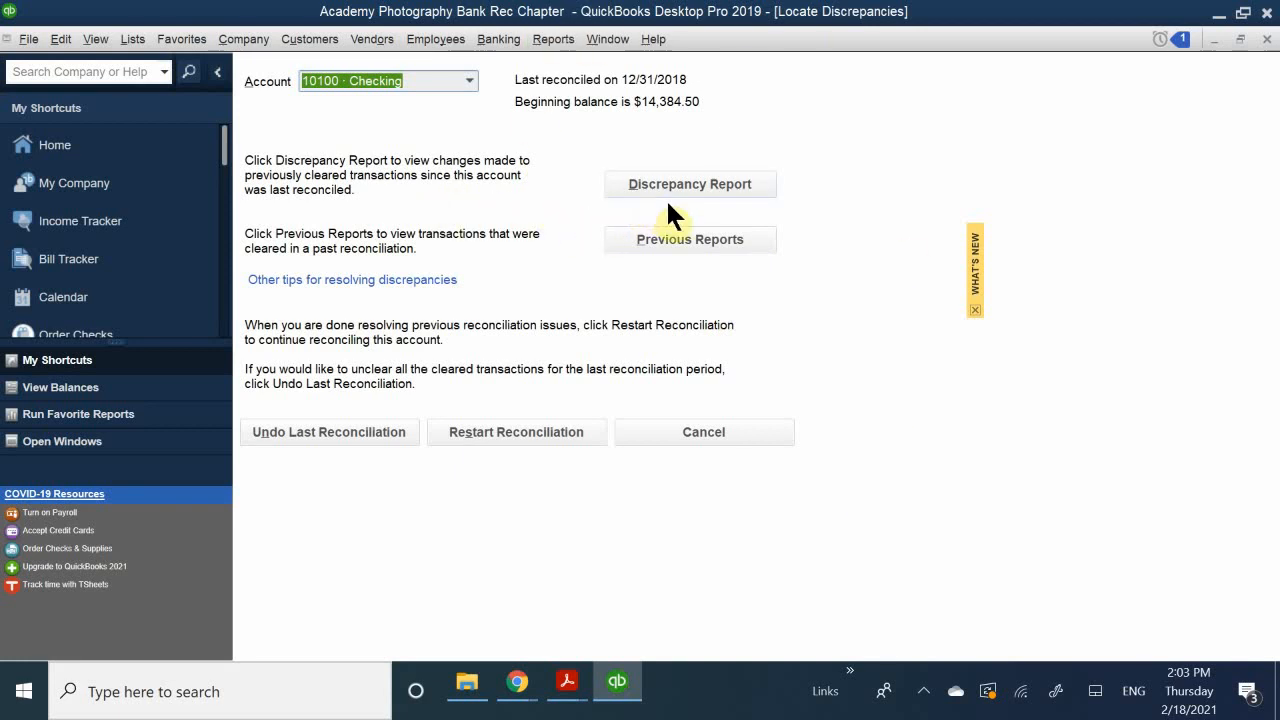
left_click(726, 180)
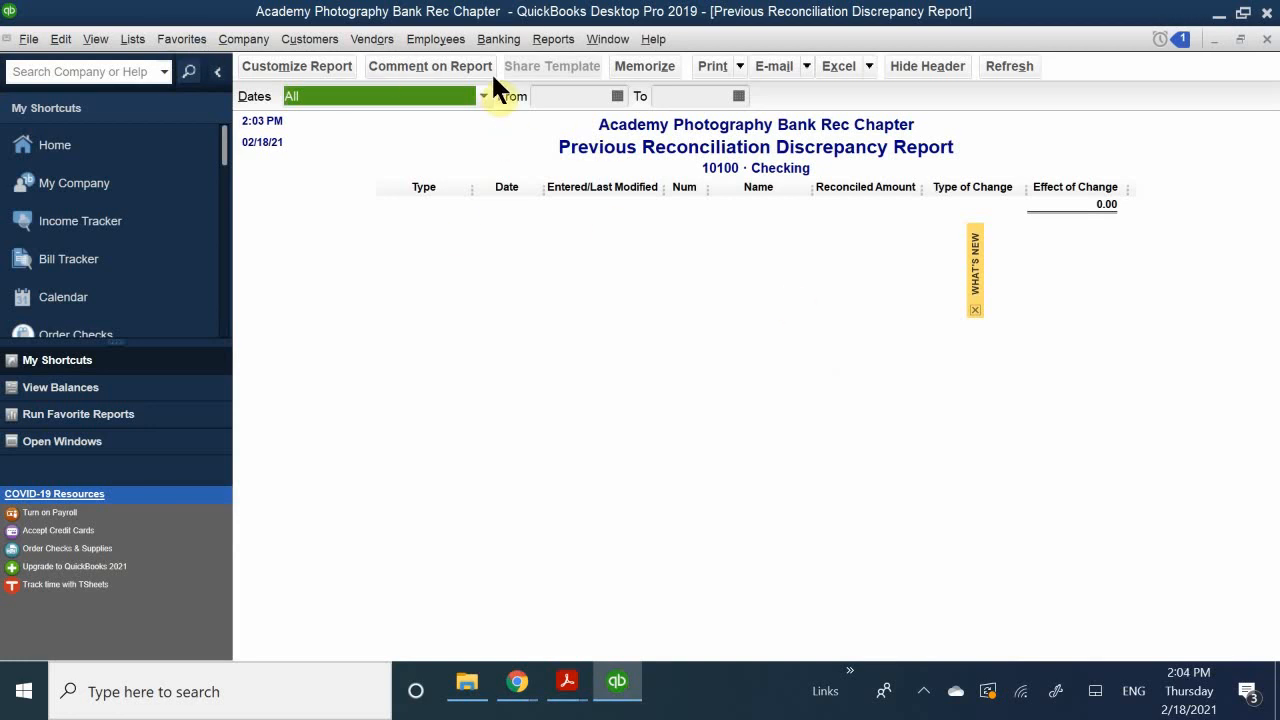
left_click(476, 96)
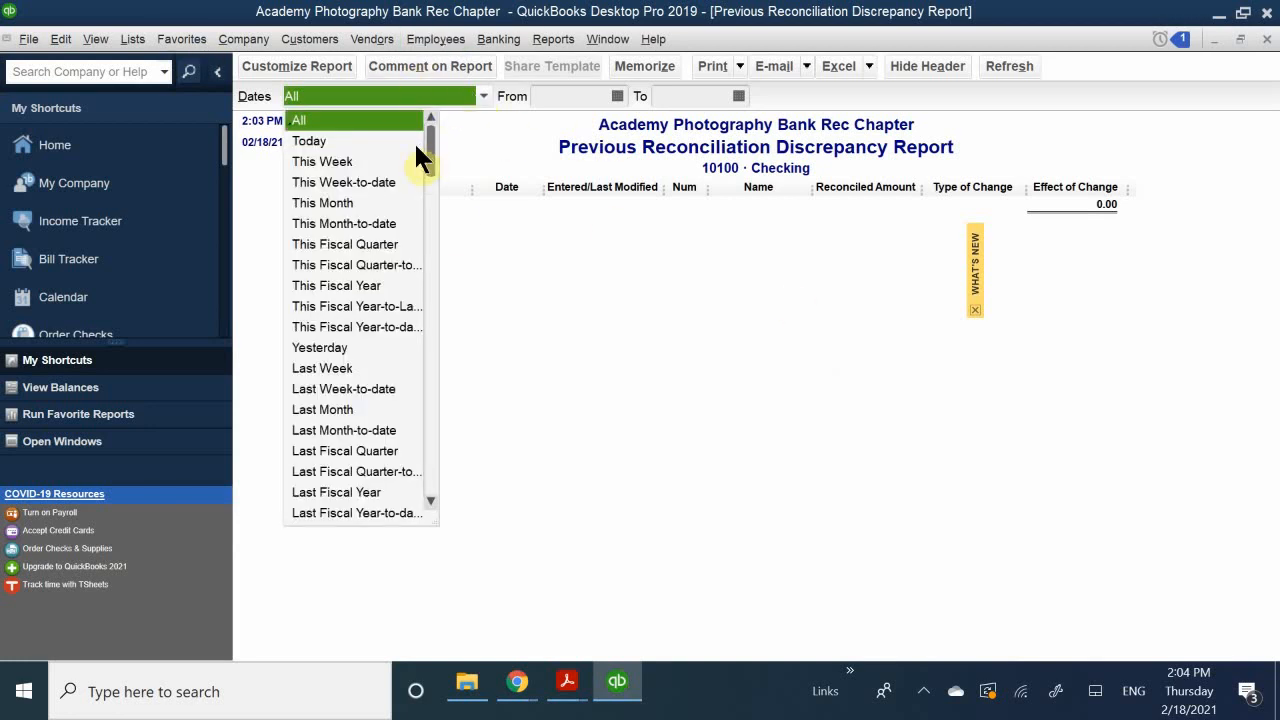
left_click(343, 120)
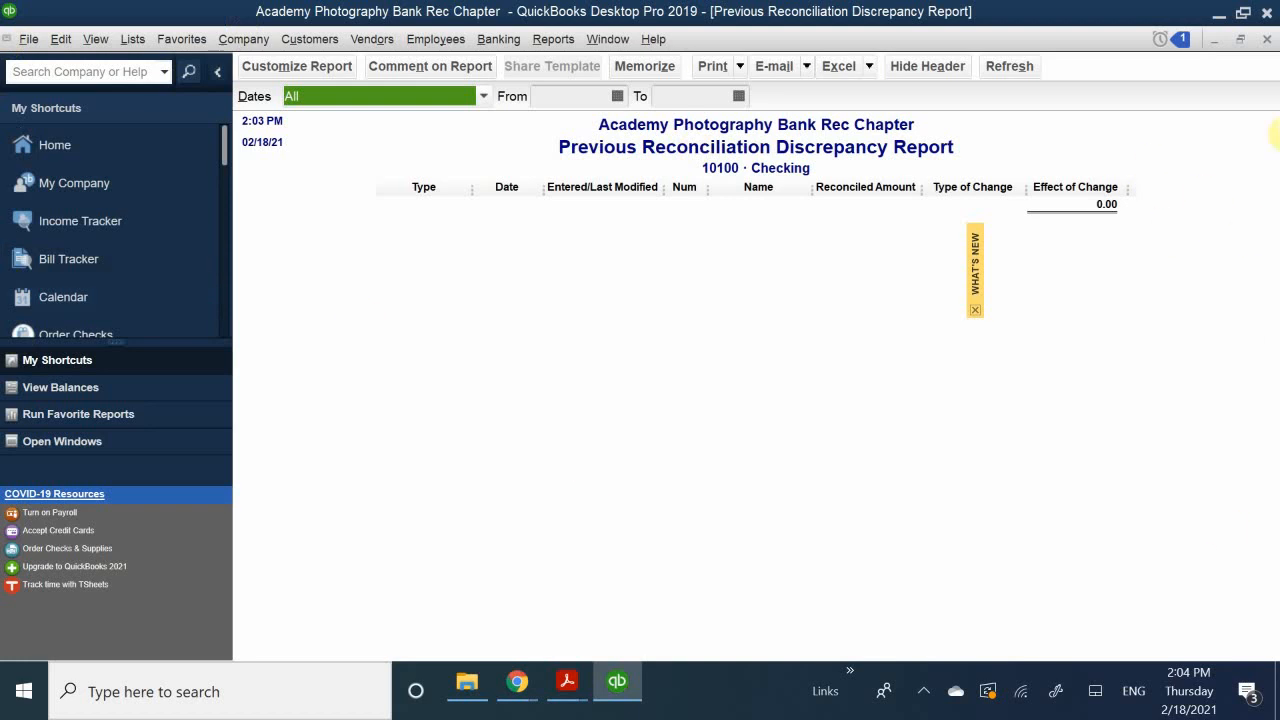
left_click(1266, 39)
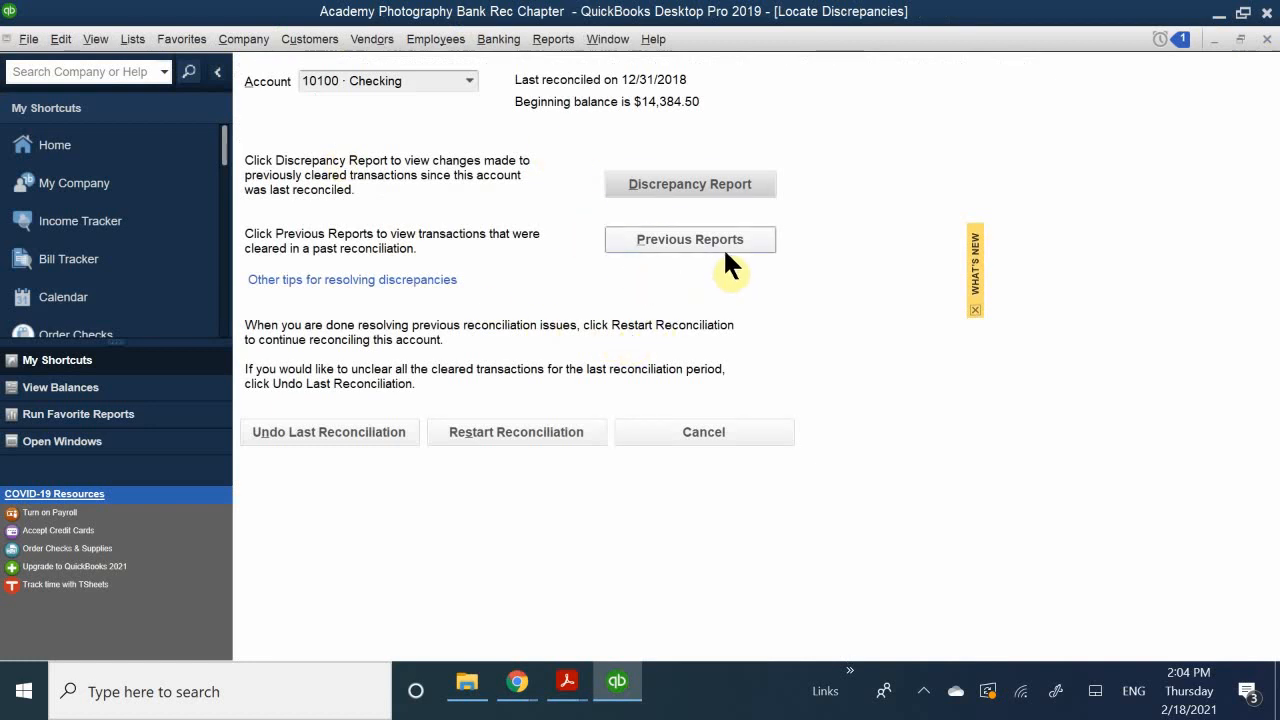
Look over the previous reconciliation report options for Checking without displaying a report, and leave the discrepancy search
left_click(672, 242)
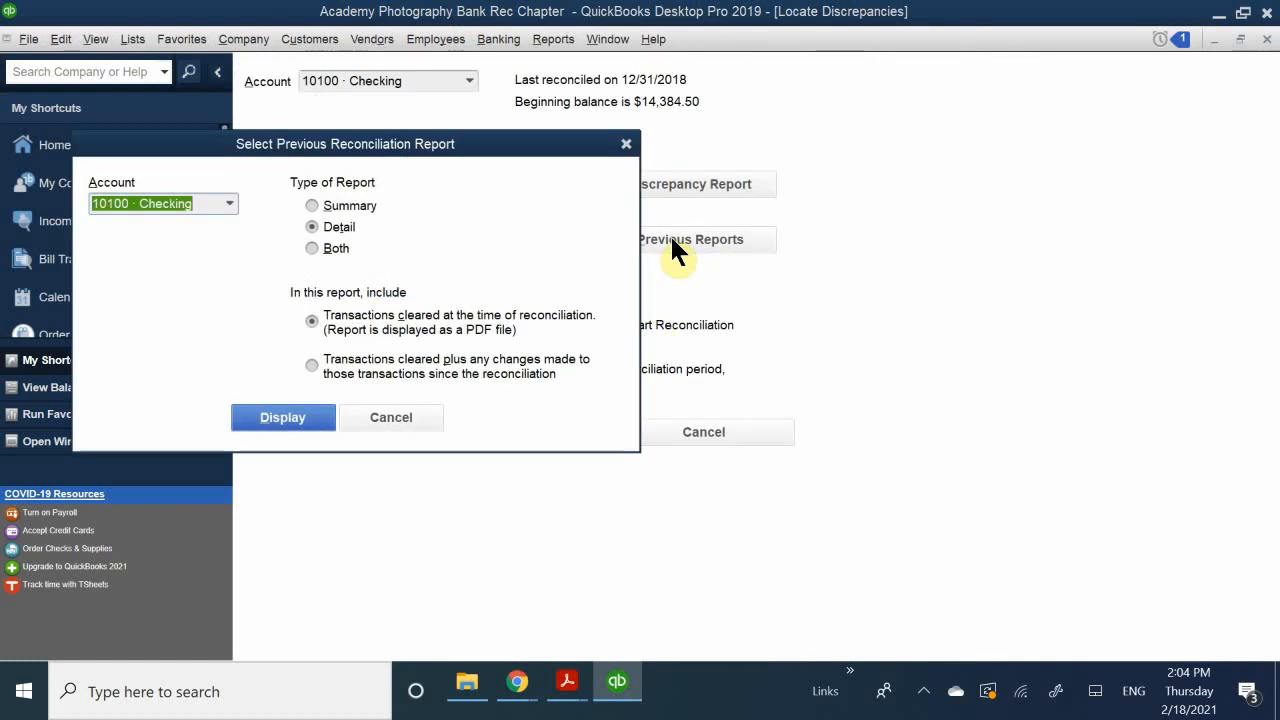
left_click_drag(450, 149, 750, 222)
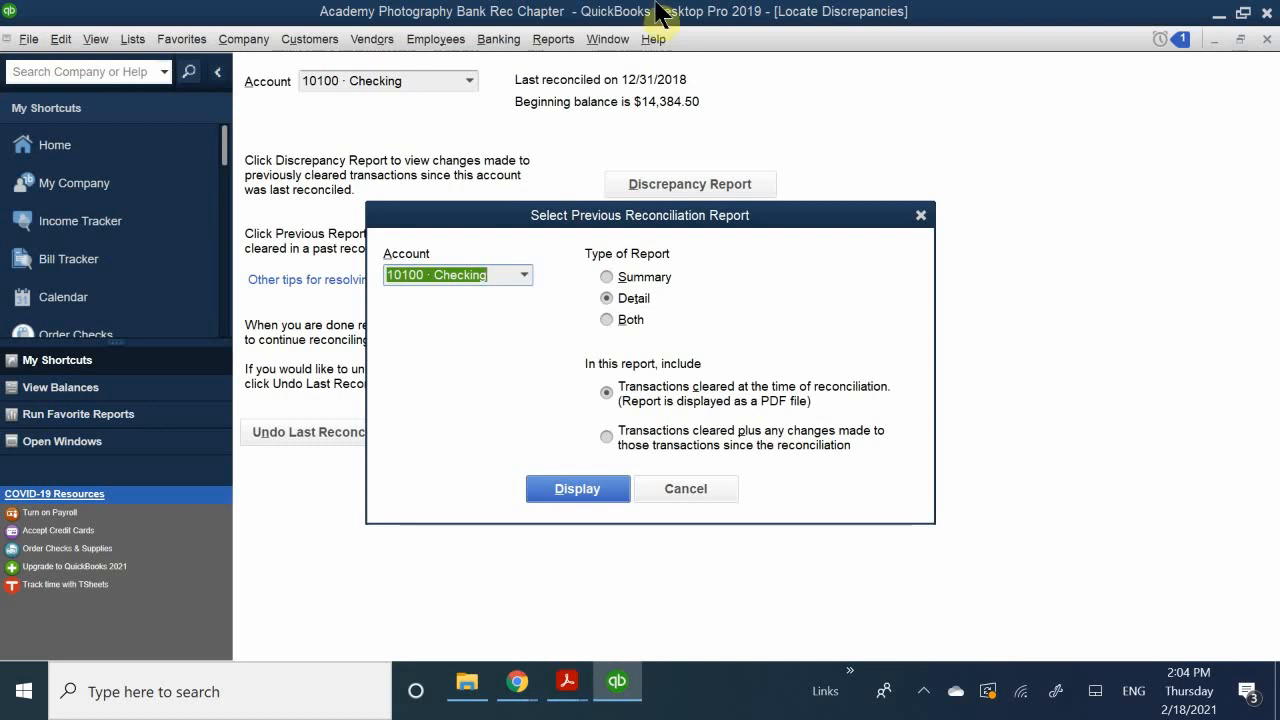
left_click(694, 488)
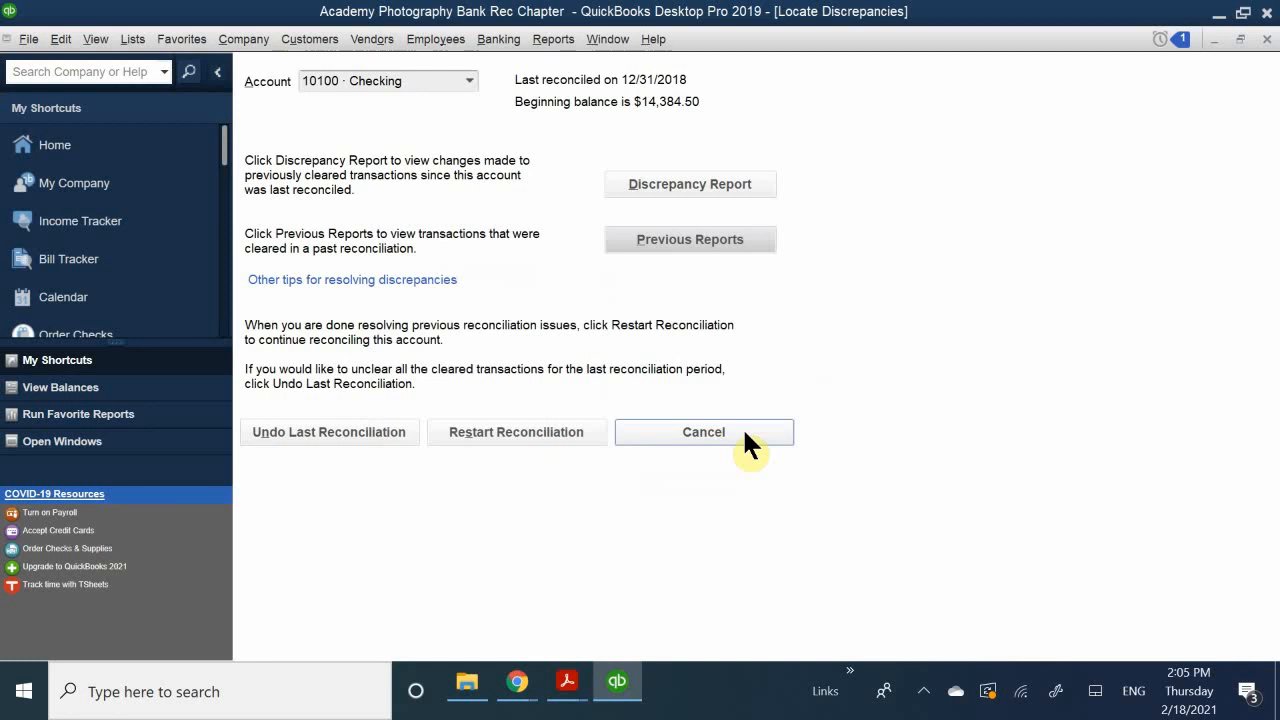
left_click(1267, 40)
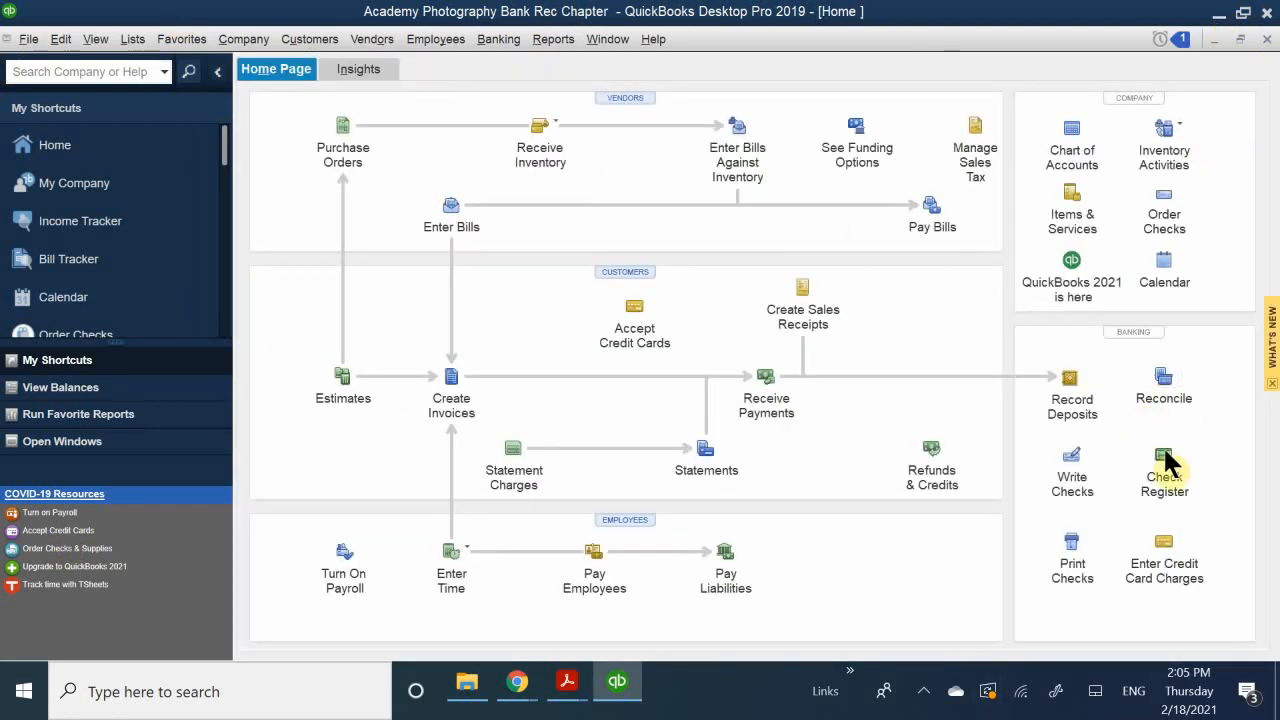
Start a new reconciliation of 10100 · Checking for the 01/31/2019 statement with an ending balance of 5,424.92
left_click(1161, 380)
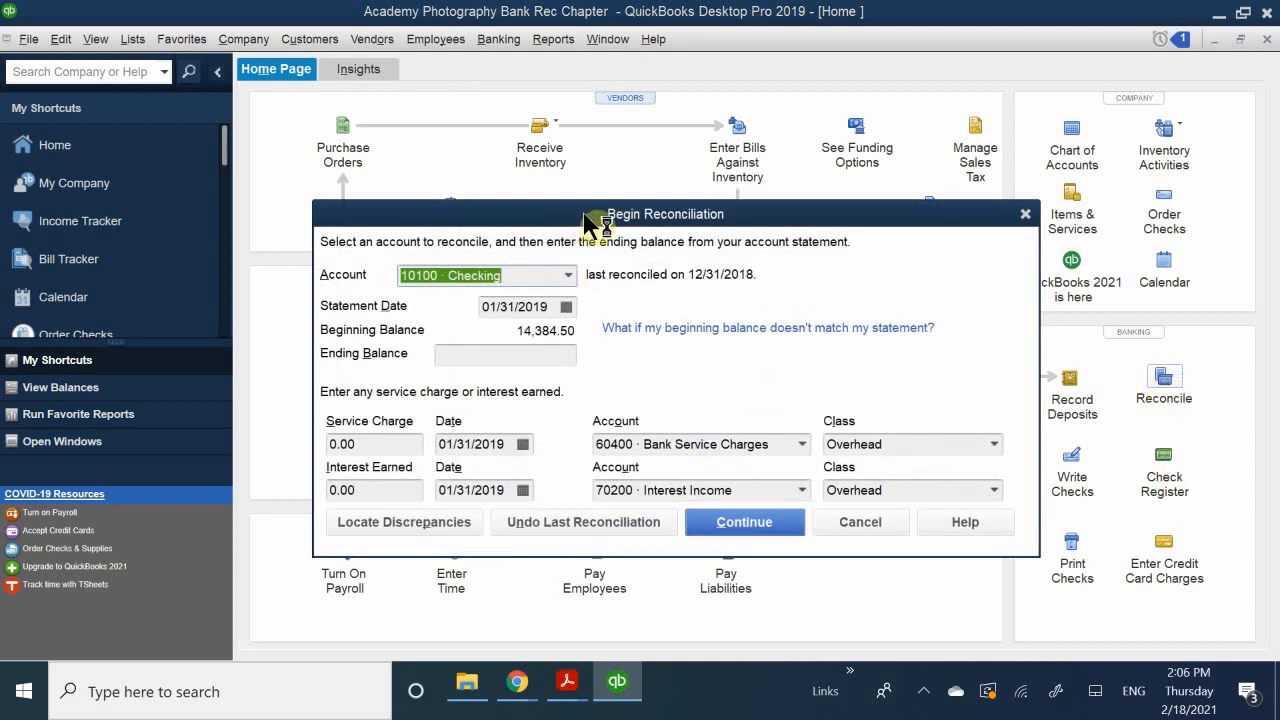
left_click_drag(611, 217, 718, 255)
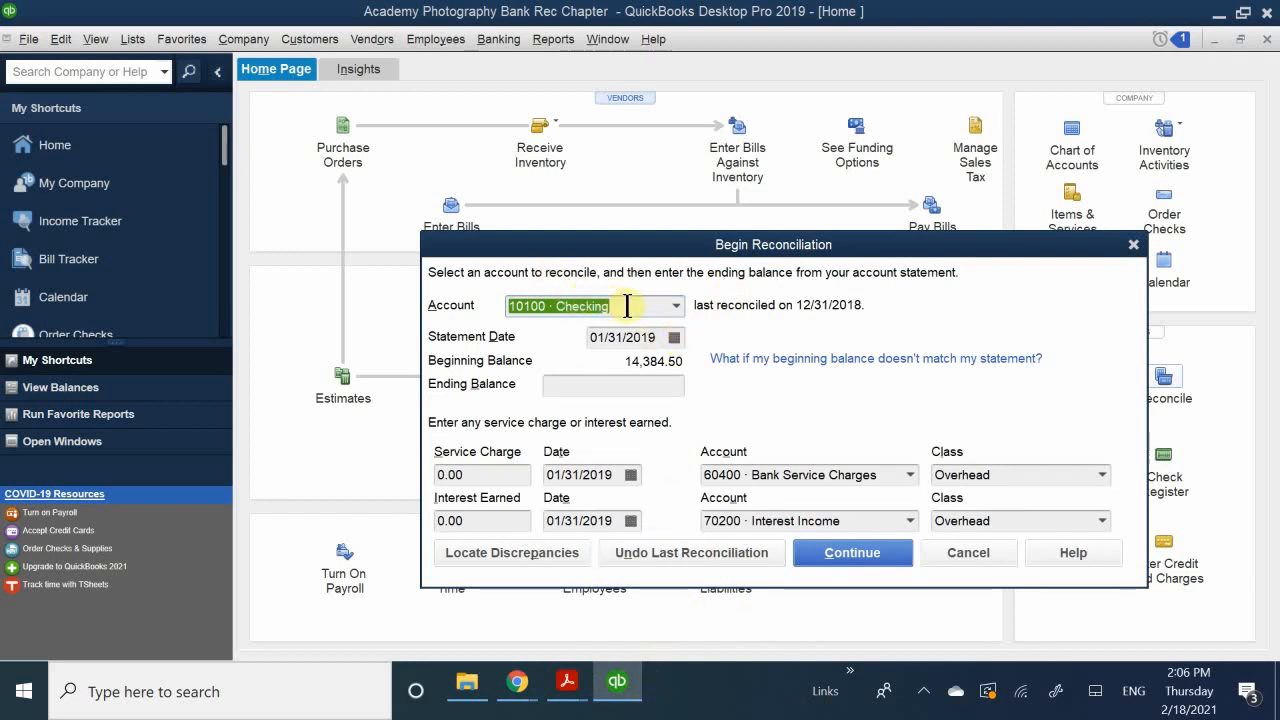
left_click(645, 385)
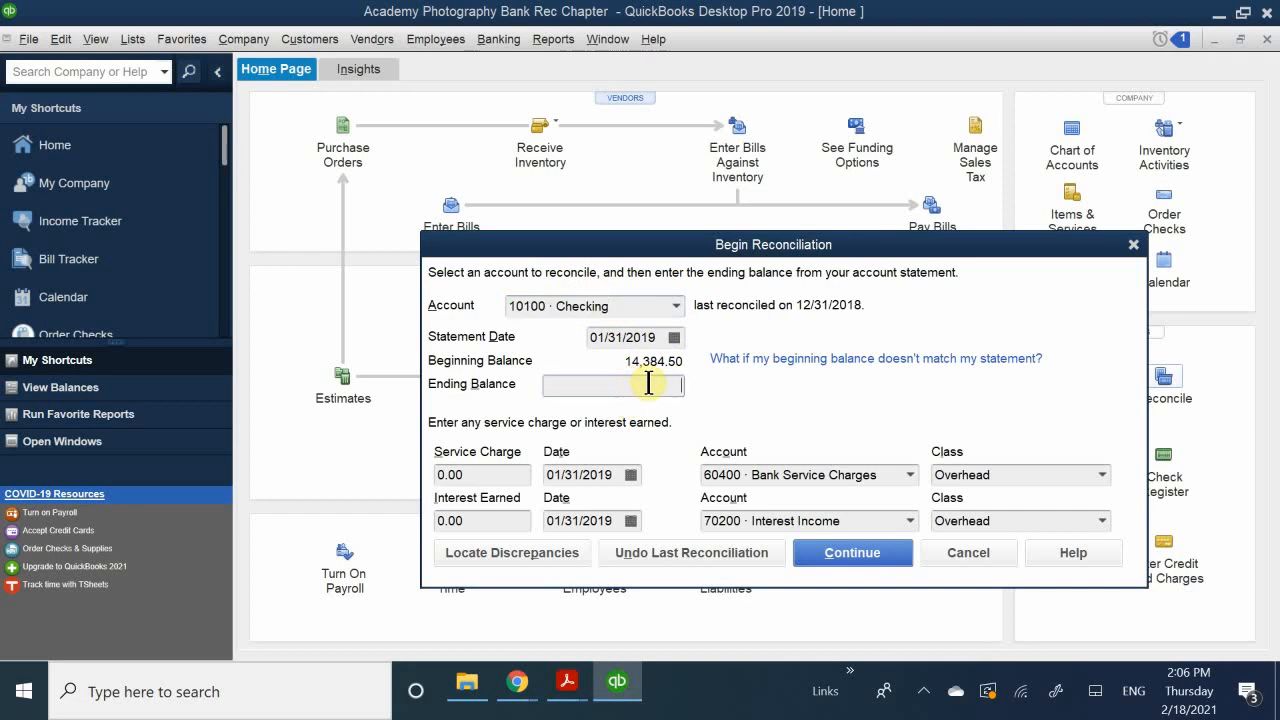
type("5424.92")
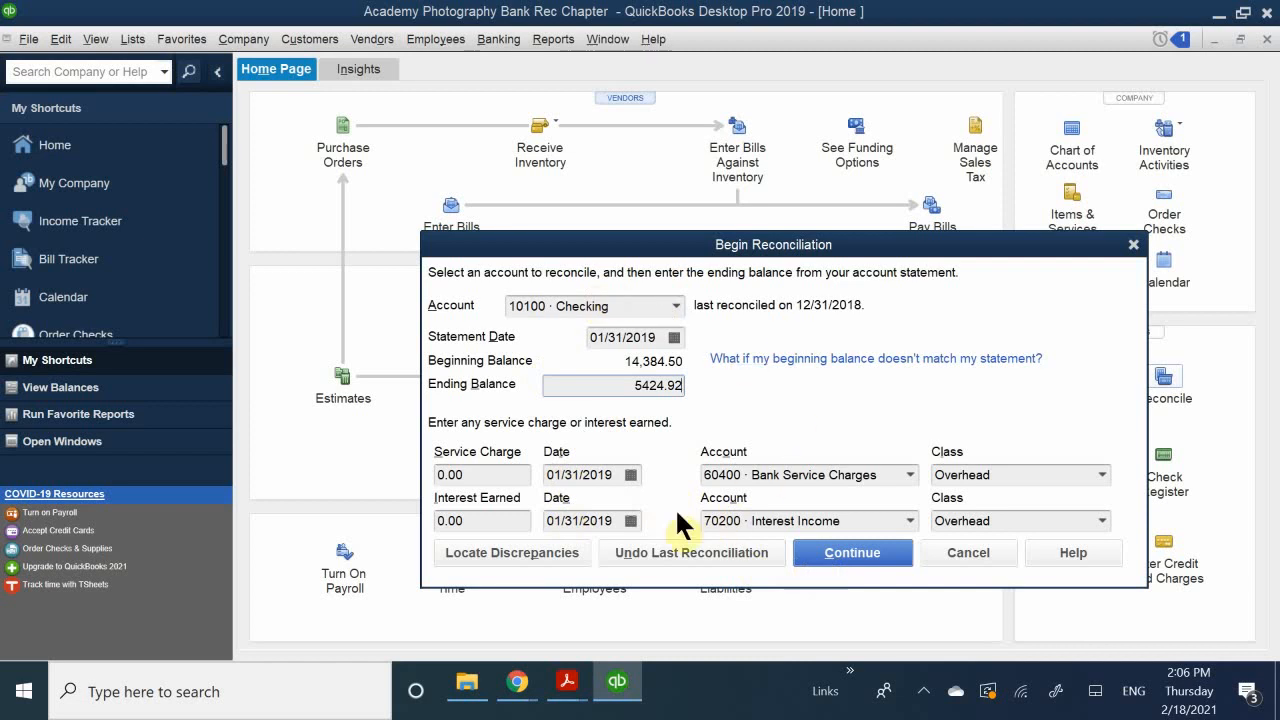
left_click(843, 552)
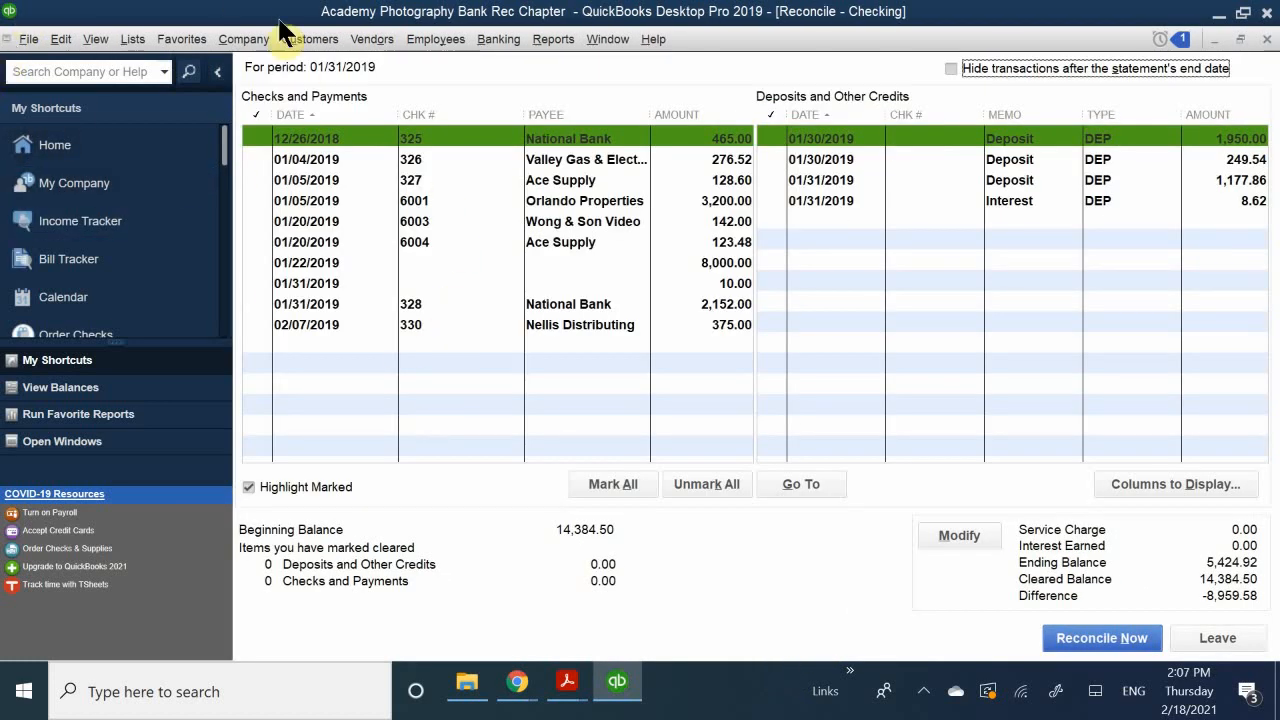
Mark as cleared the 10.00 service charge, the 8.62 interest, checks 325, 326, 327, 6001, 6003 and 6004, and the 8,000.00 transfer
left_click(735, 285)
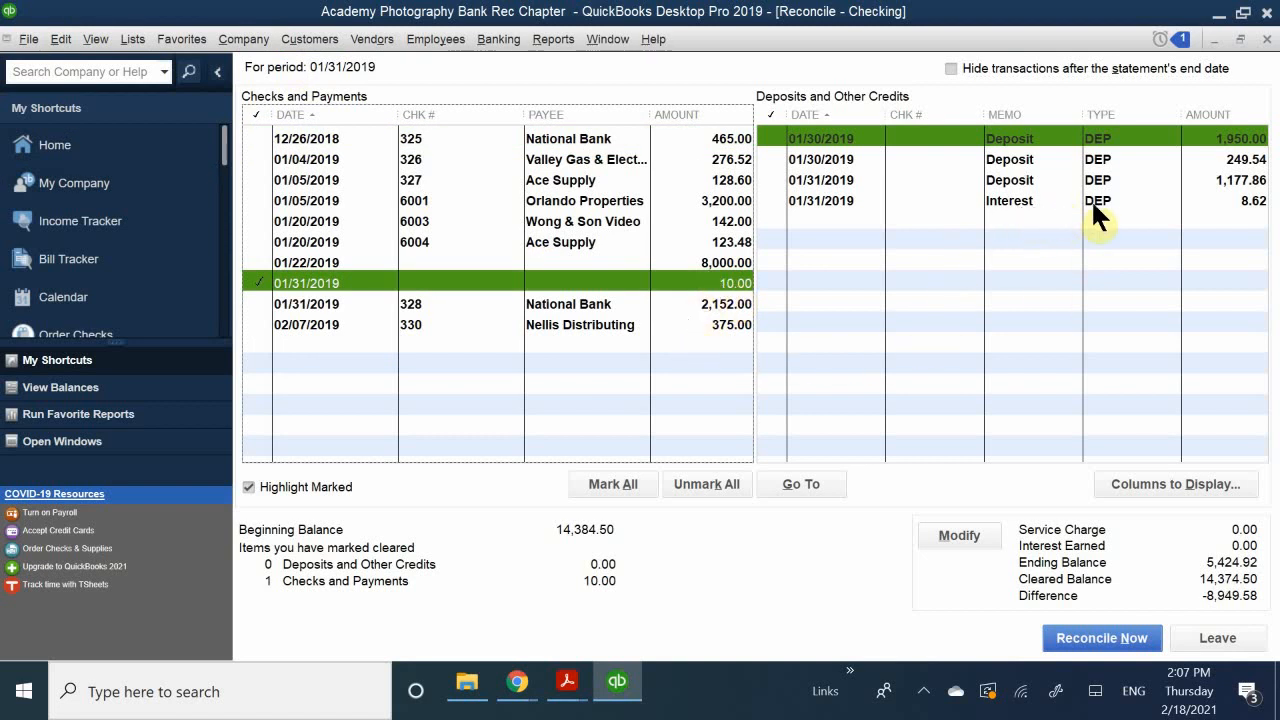
left_click(1168, 200)
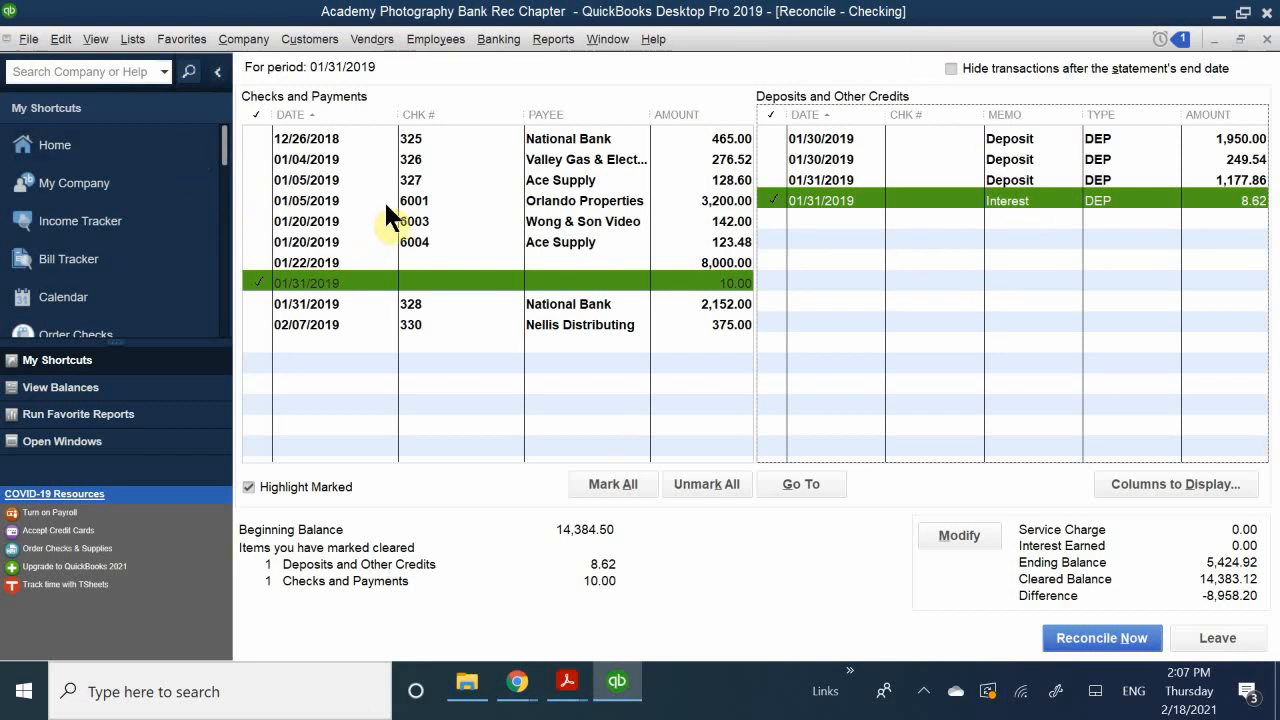
left_click(417, 136)
left_click(434, 178)
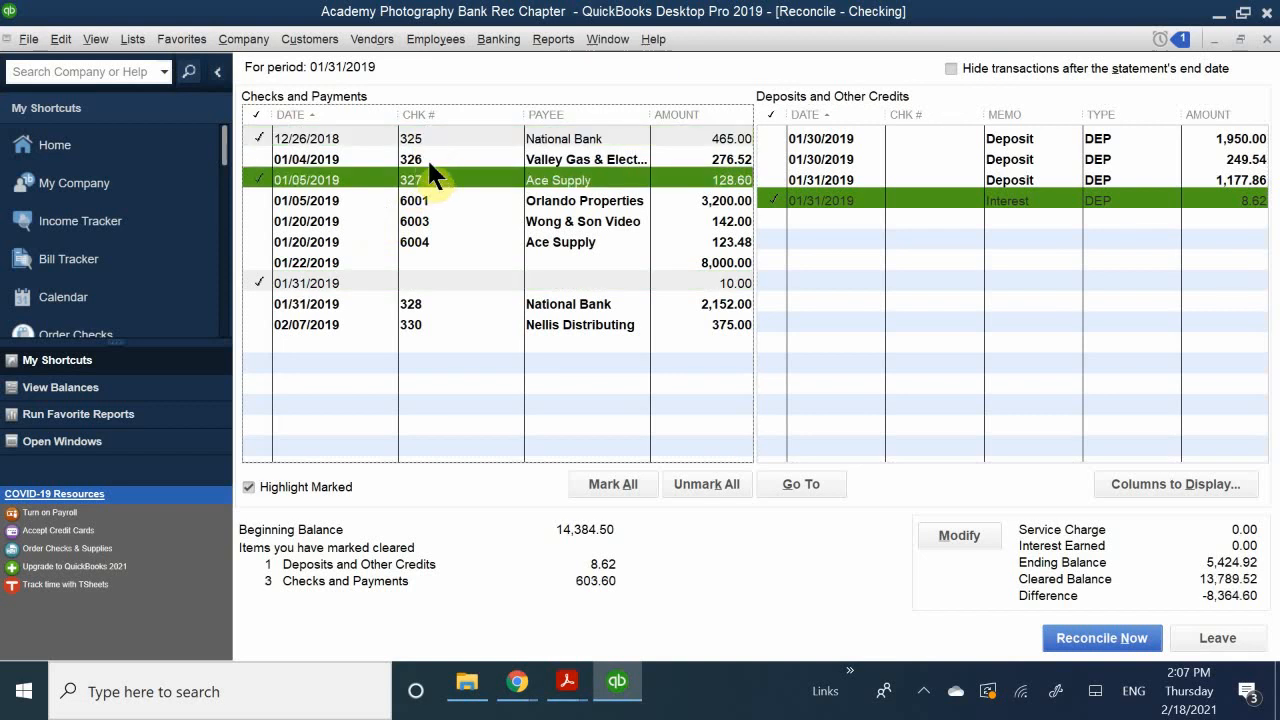
left_click(428, 158)
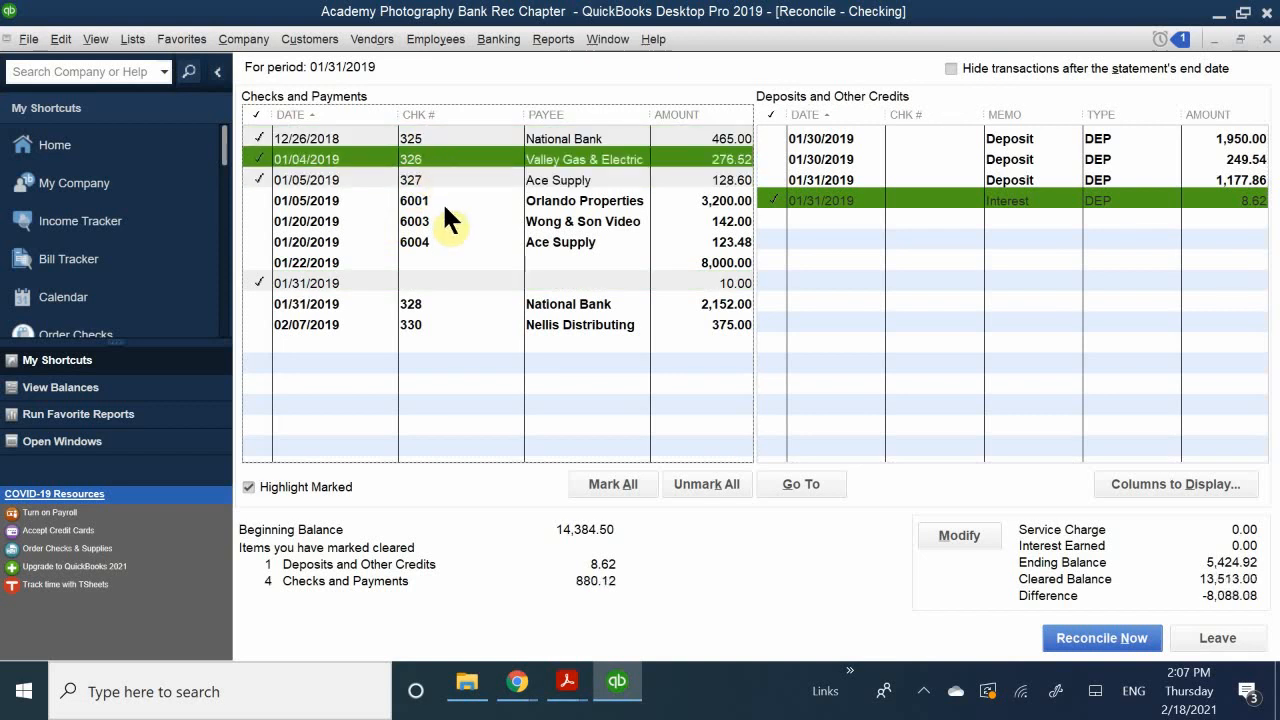
left_click(430, 198)
left_click(442, 220)
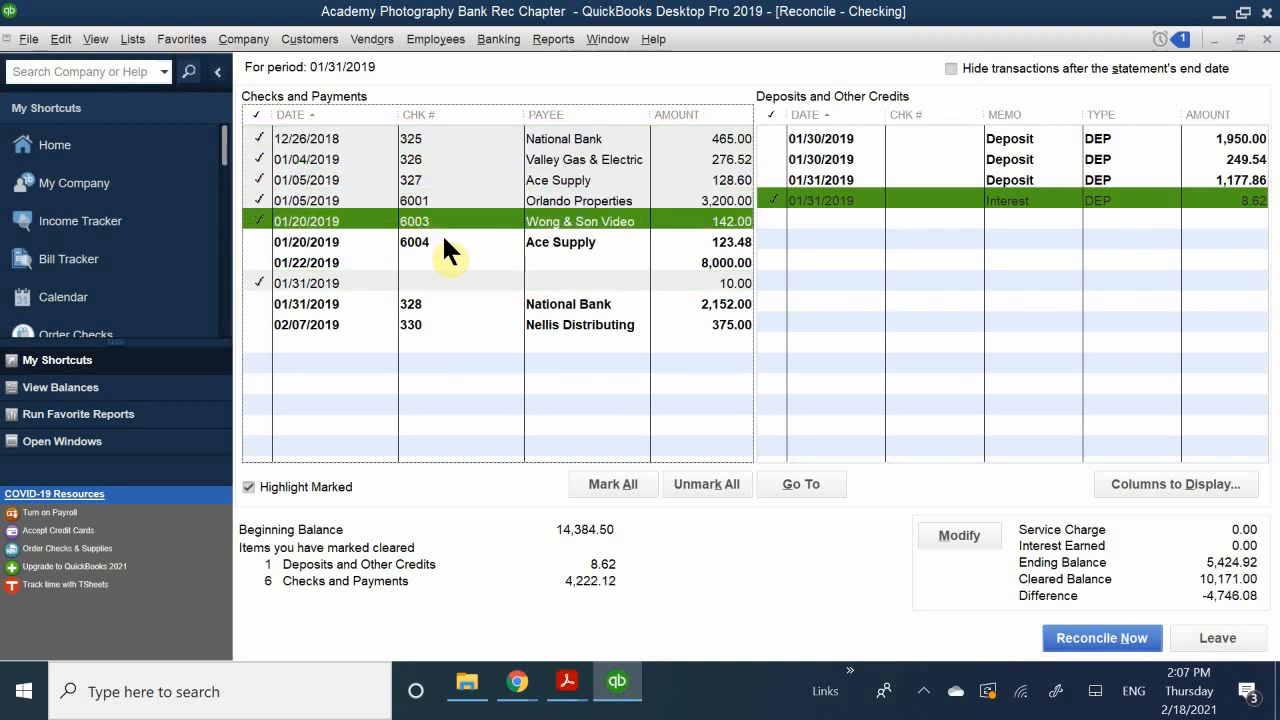
left_click(443, 240)
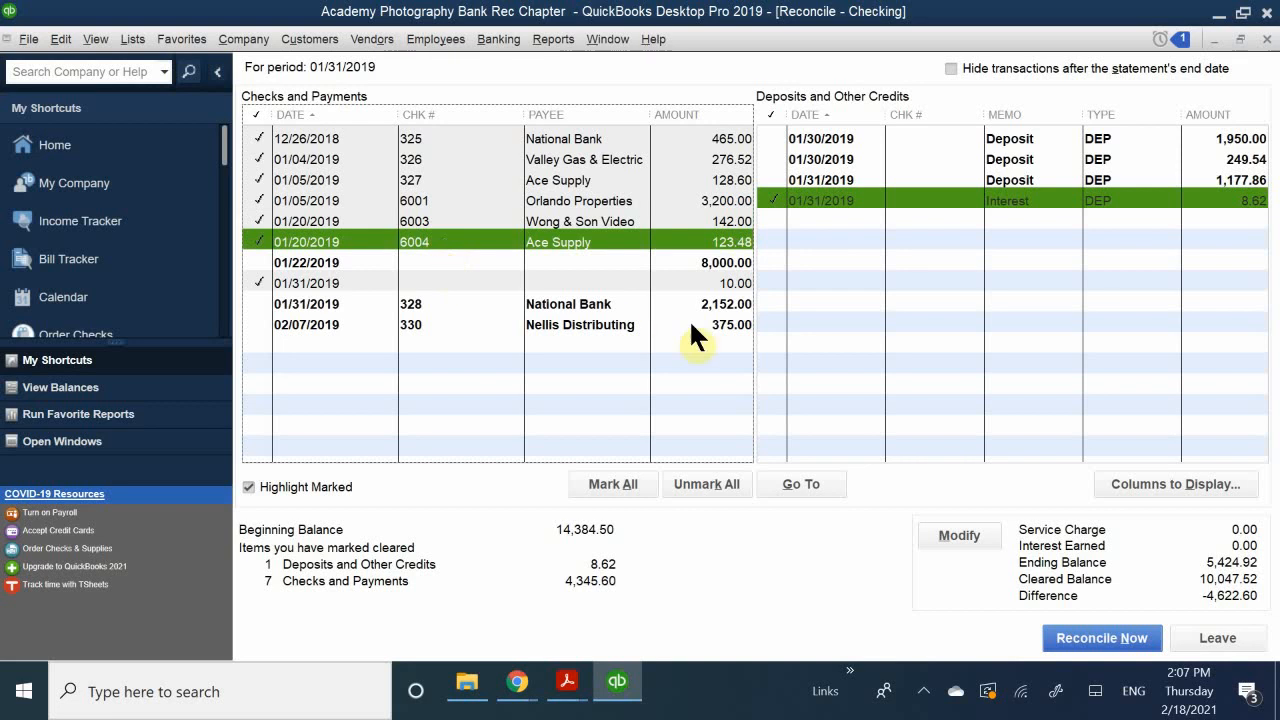
left_click(706, 258)
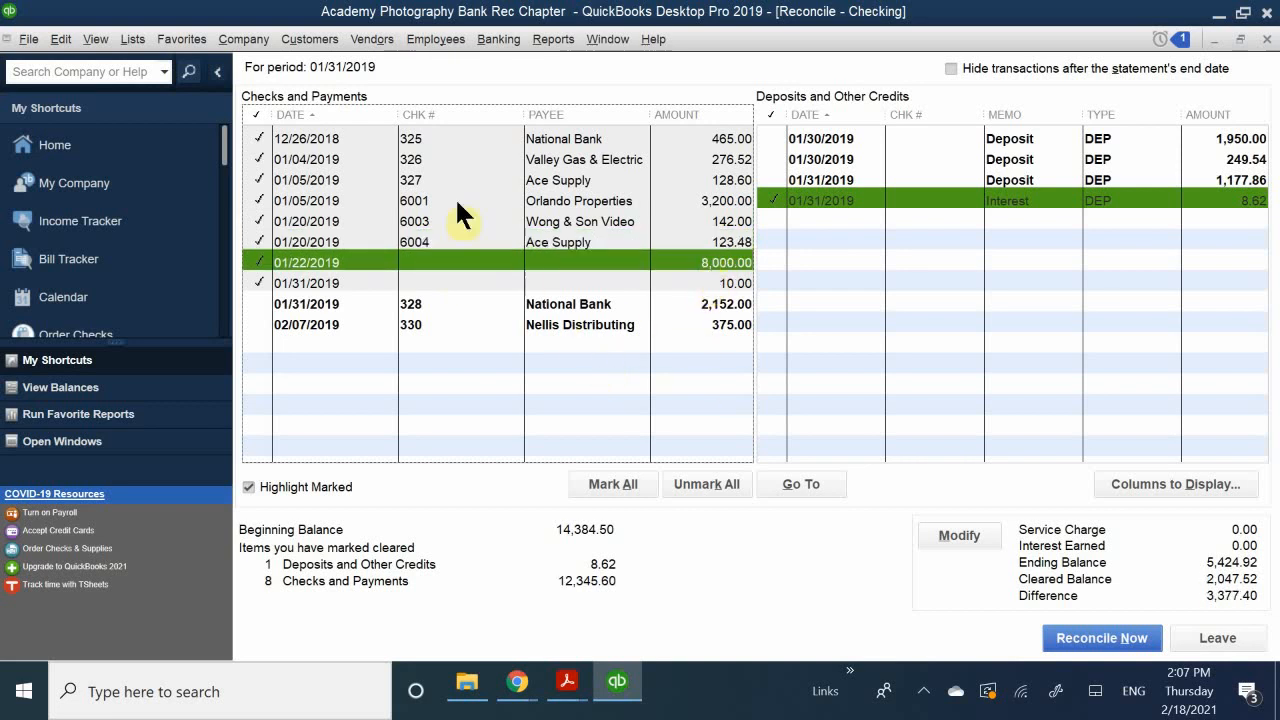
Mark the deposits of 1,950.00, 249.54 and 1,177.86 as cleared, and unmark the 1,177.86 deposit again
left_click(824, 140)
left_click(831, 160)
left_click(830, 179)
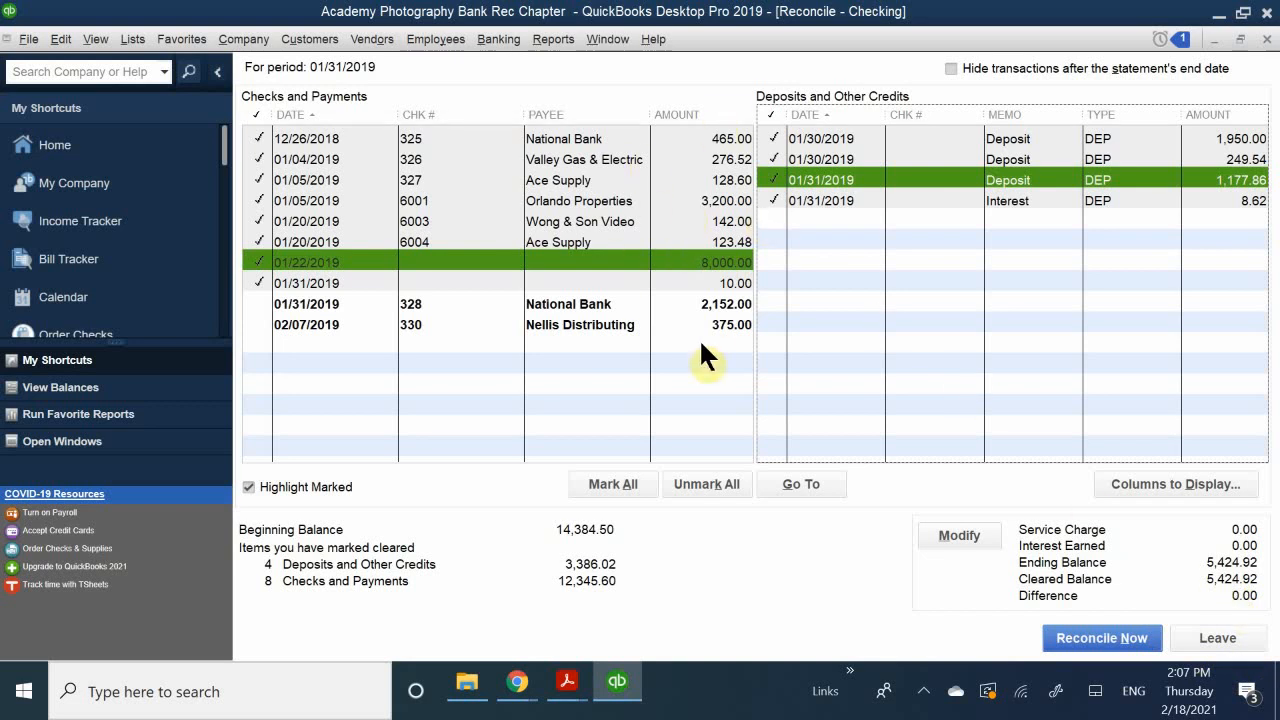
left_click(772, 182)
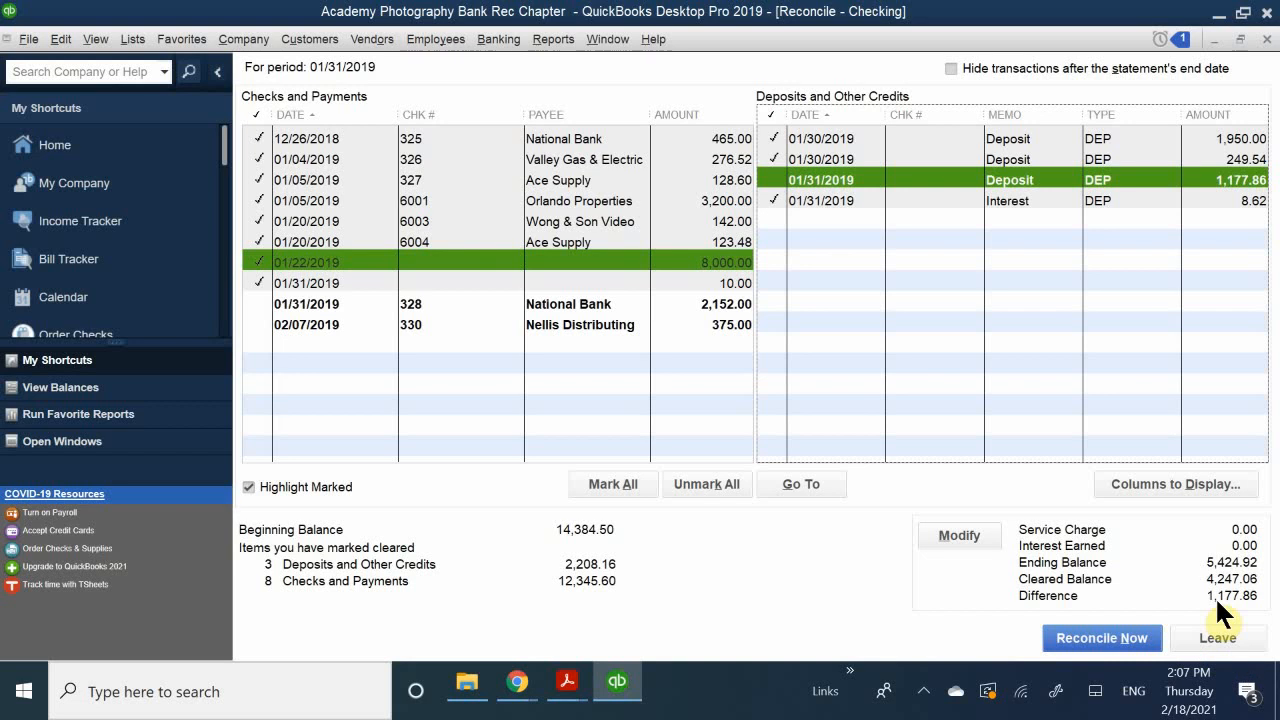
Recheck the statement entries in Begin Reconciliation, try to finish reconciling with the 1,177.86 deposit unmarked, and return to the reconciliation
left_click(958, 537)
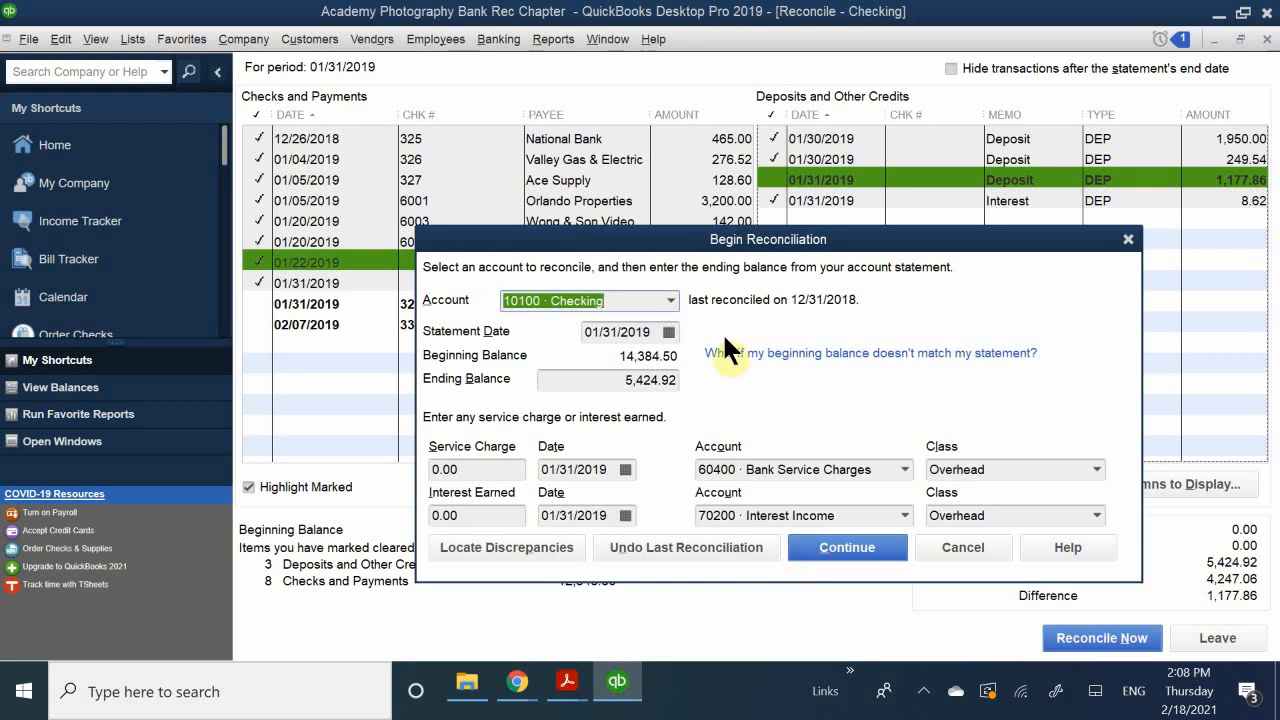
left_click(1128, 239)
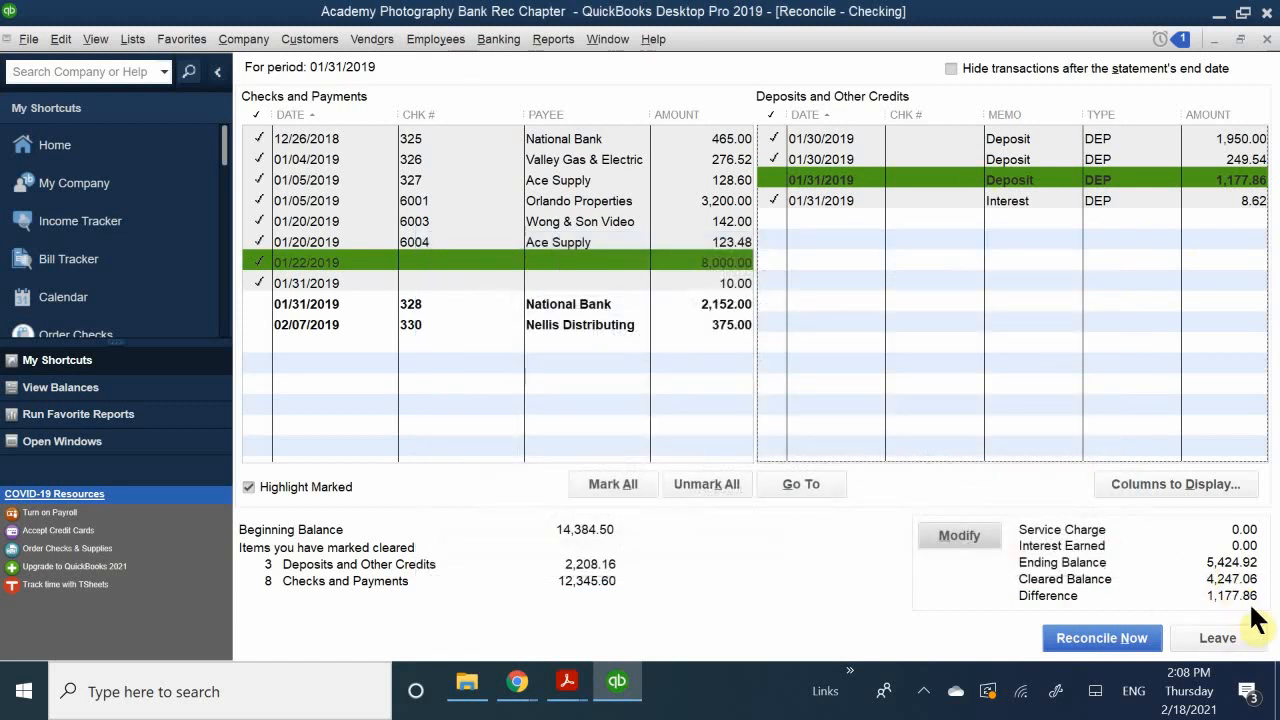
left_click(946, 531)
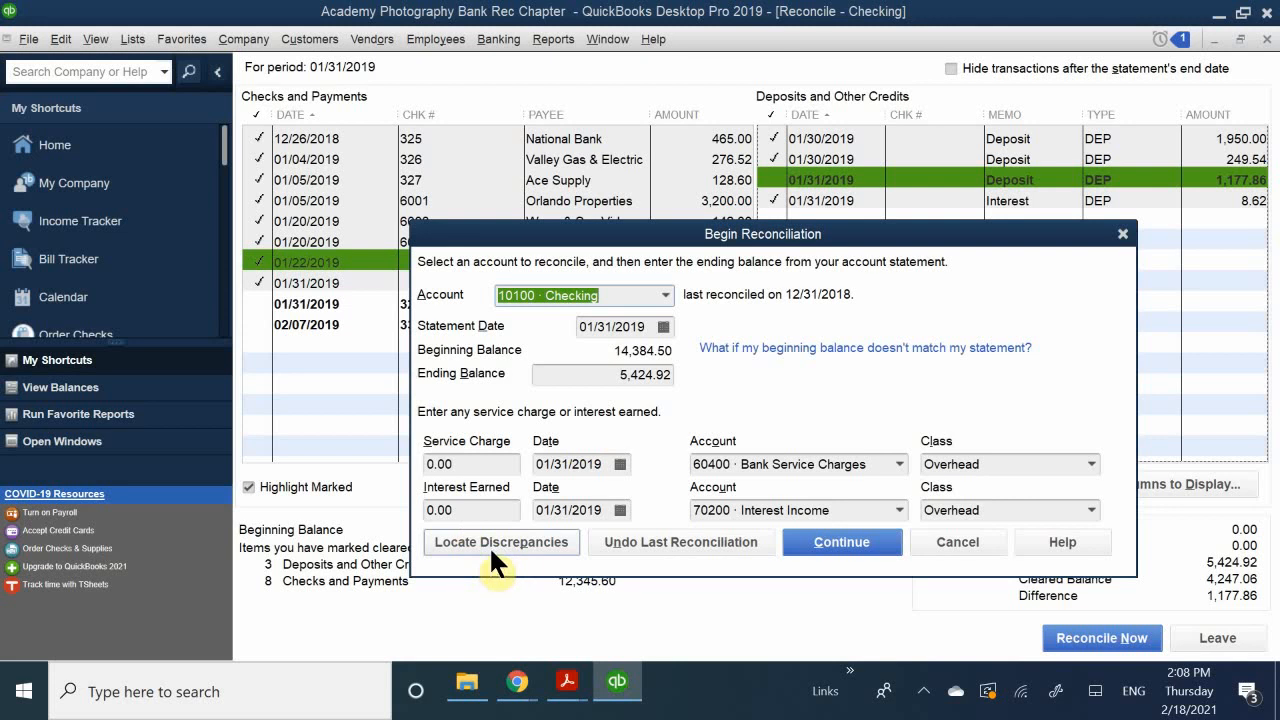
left_click(1122, 234)
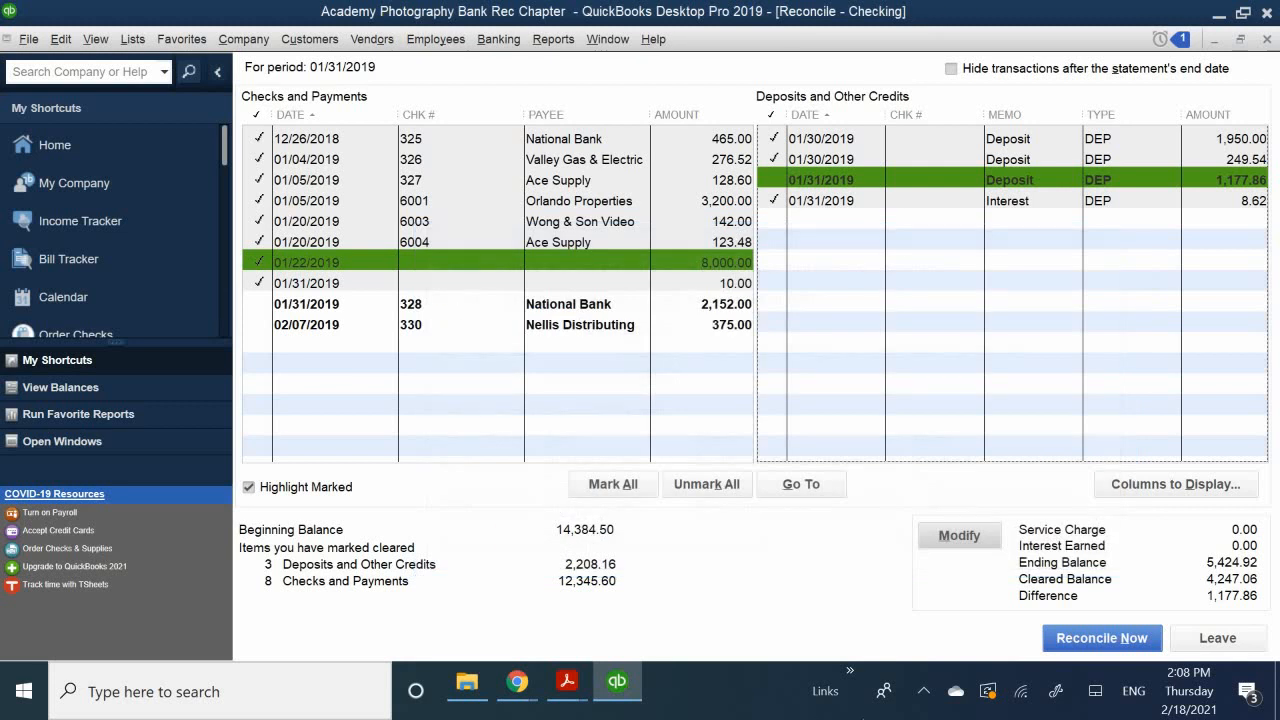
left_click(1081, 631)
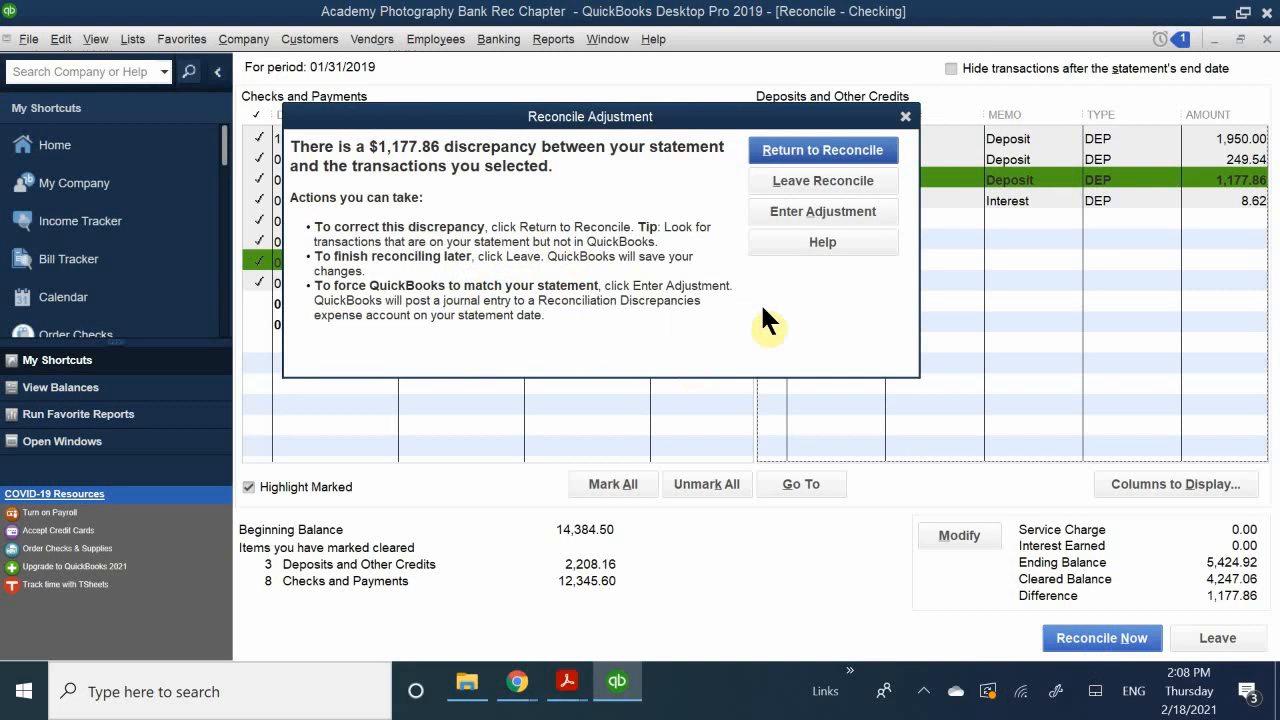
left_click(832, 152)
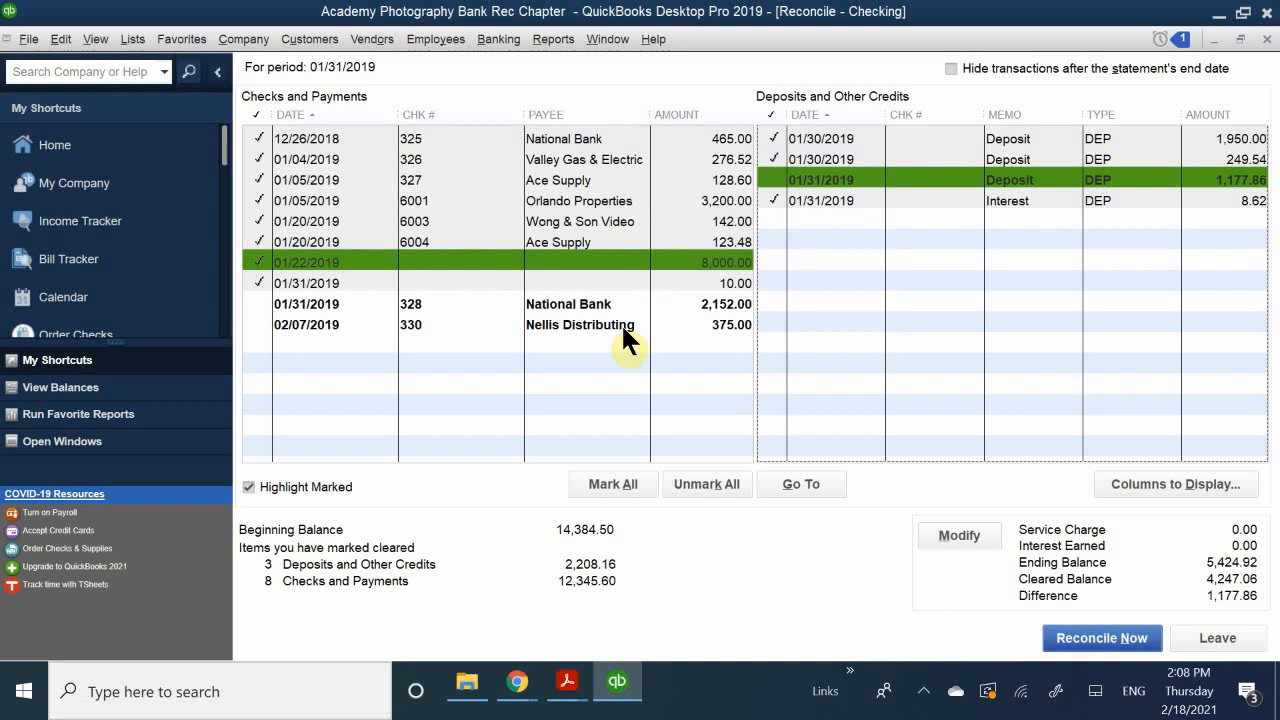
Review the Reconcile Adjustment options with the 1,177.86 deposit unmarked, and return to the reconciliation without entering an adjustment
left_click(1094, 636)
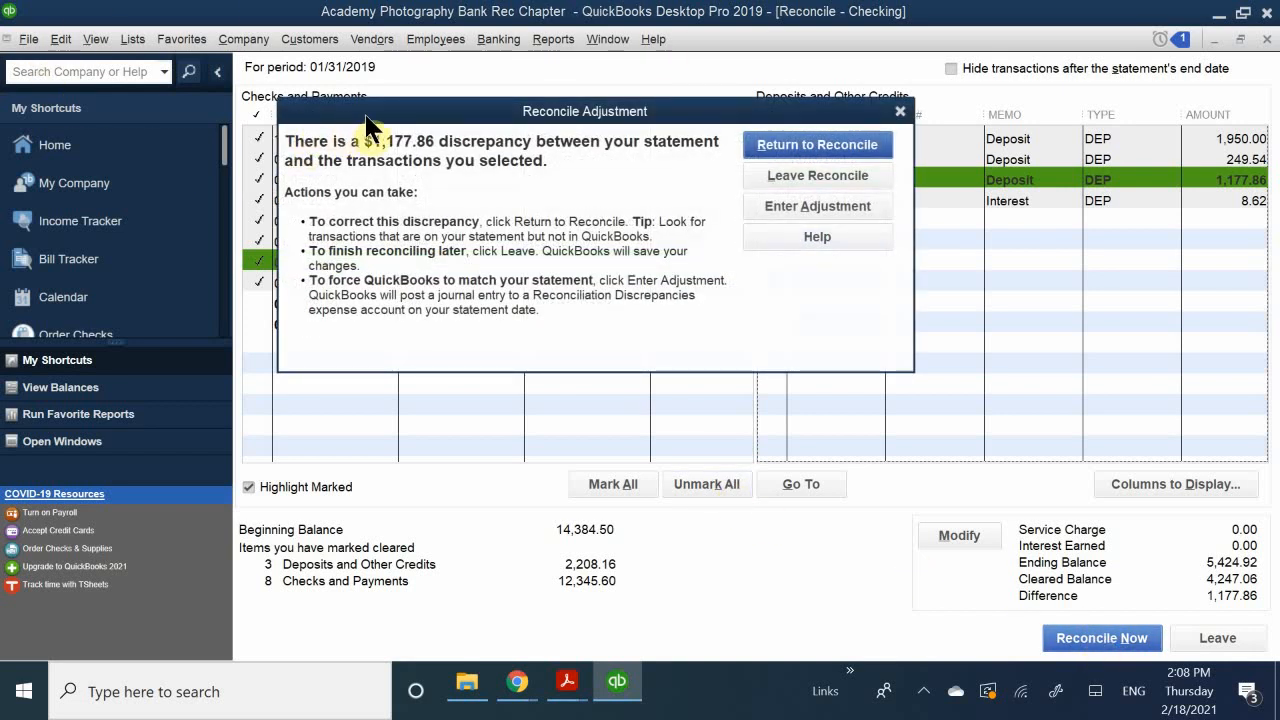
left_click_drag(390, 114, 381, 254)
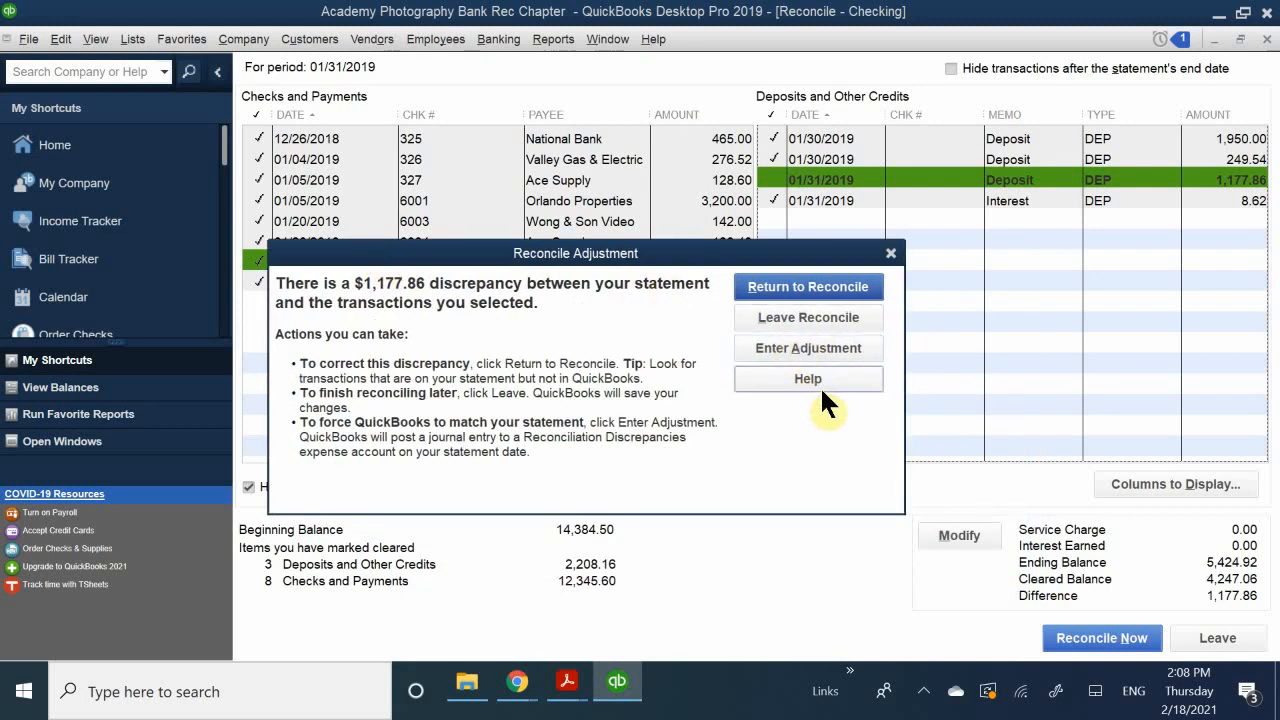
left_click(890, 253)
Mark the 1,177.86 deposit as cleared, finish the reconciliation and dismiss the report selection without displaying a report
left_click(797, 178)
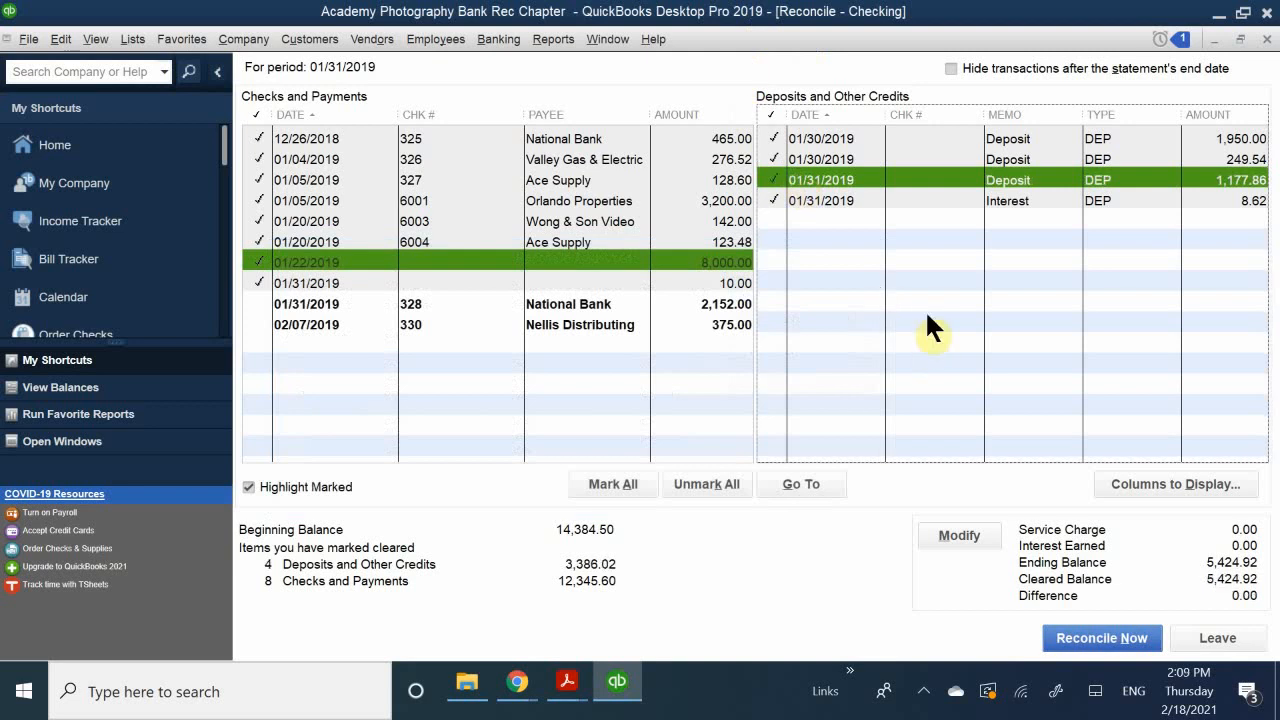
left_click(1071, 632)
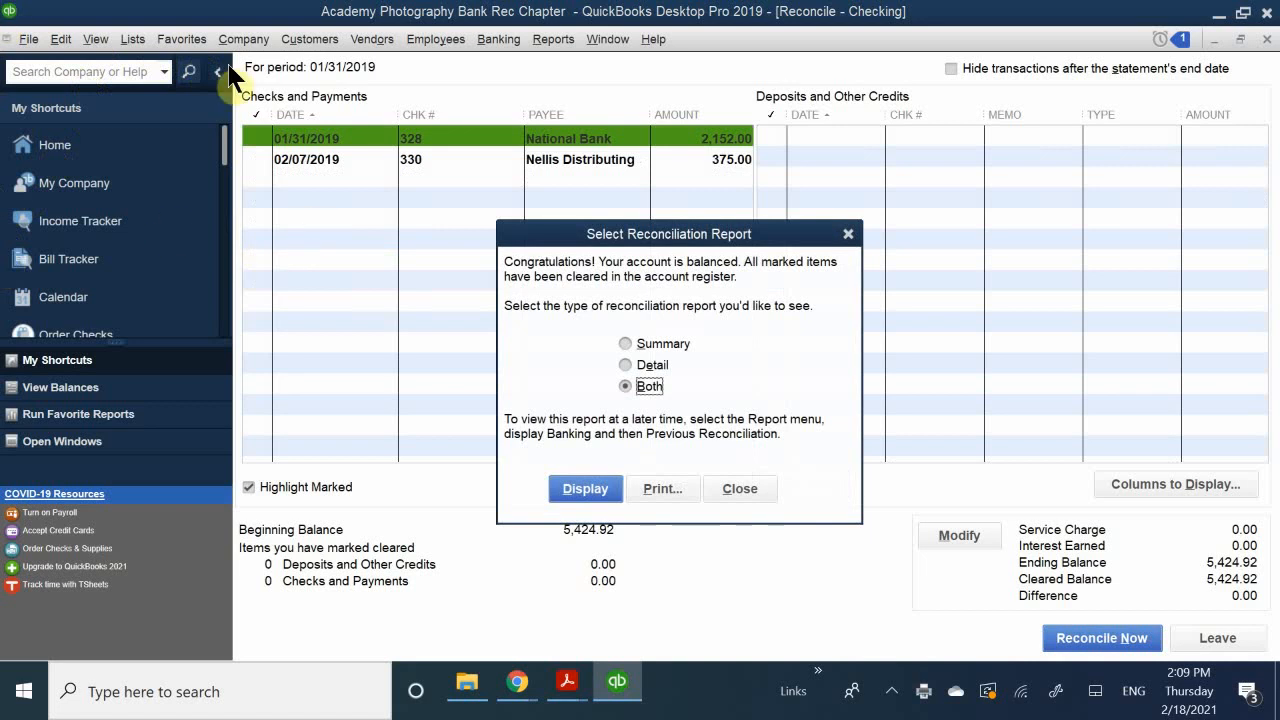
left_click(750, 489)
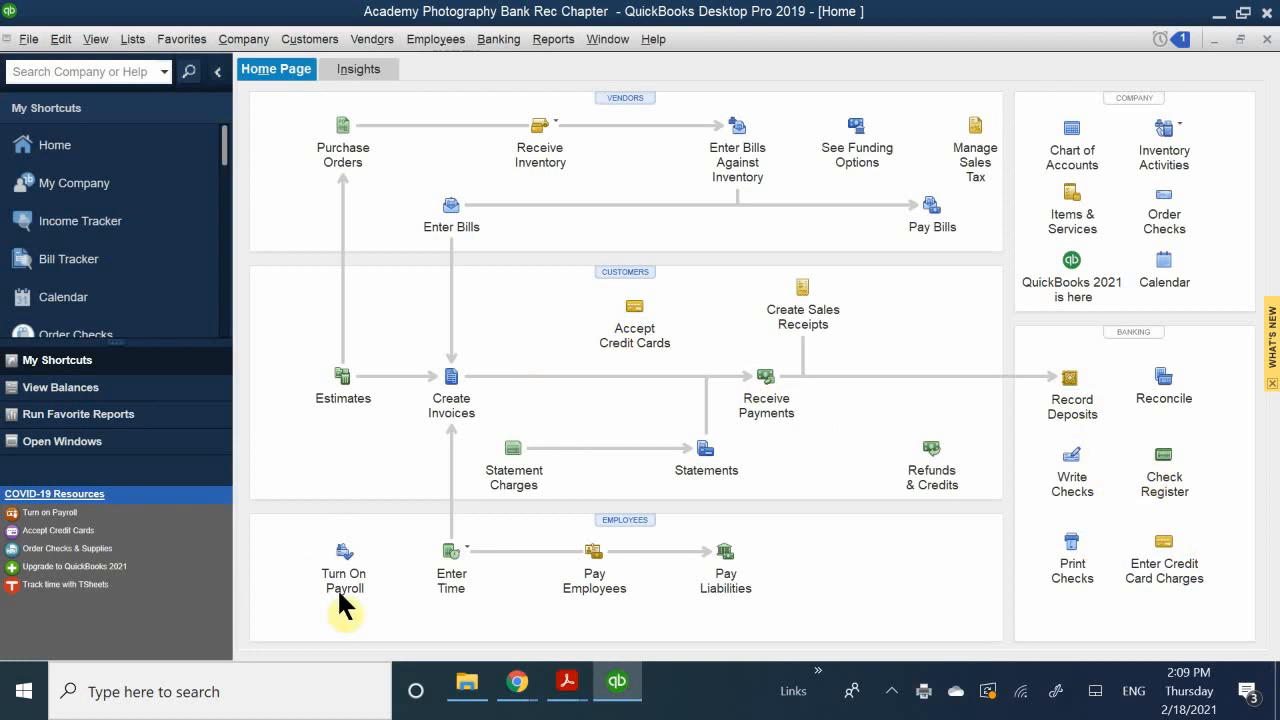
Switch to QB CH 5.pdf in Adobe Acrobat Reader and skim from the reconciliation steps through finding errors to Handling Bounced Checks
mouse_move(562, 688)
left_click(506, 620)
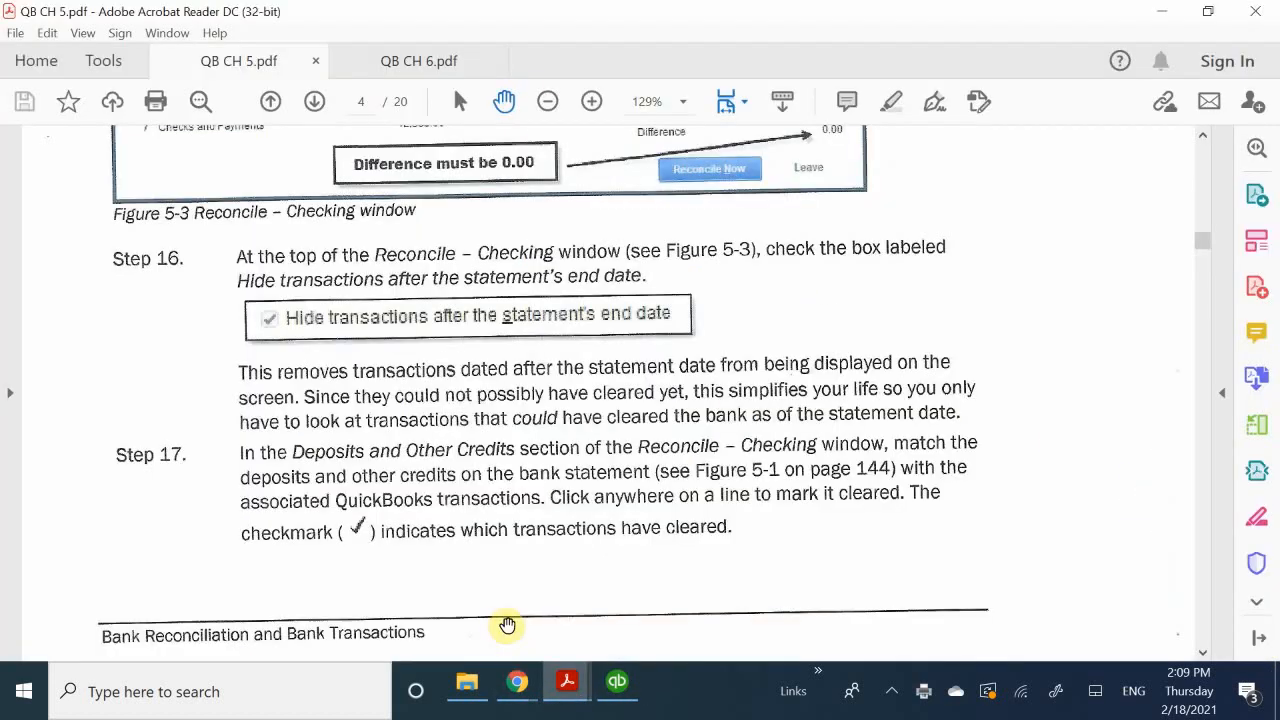
scroll(520, 491, "down", 20)
scroll(528, 492, "down", 15)
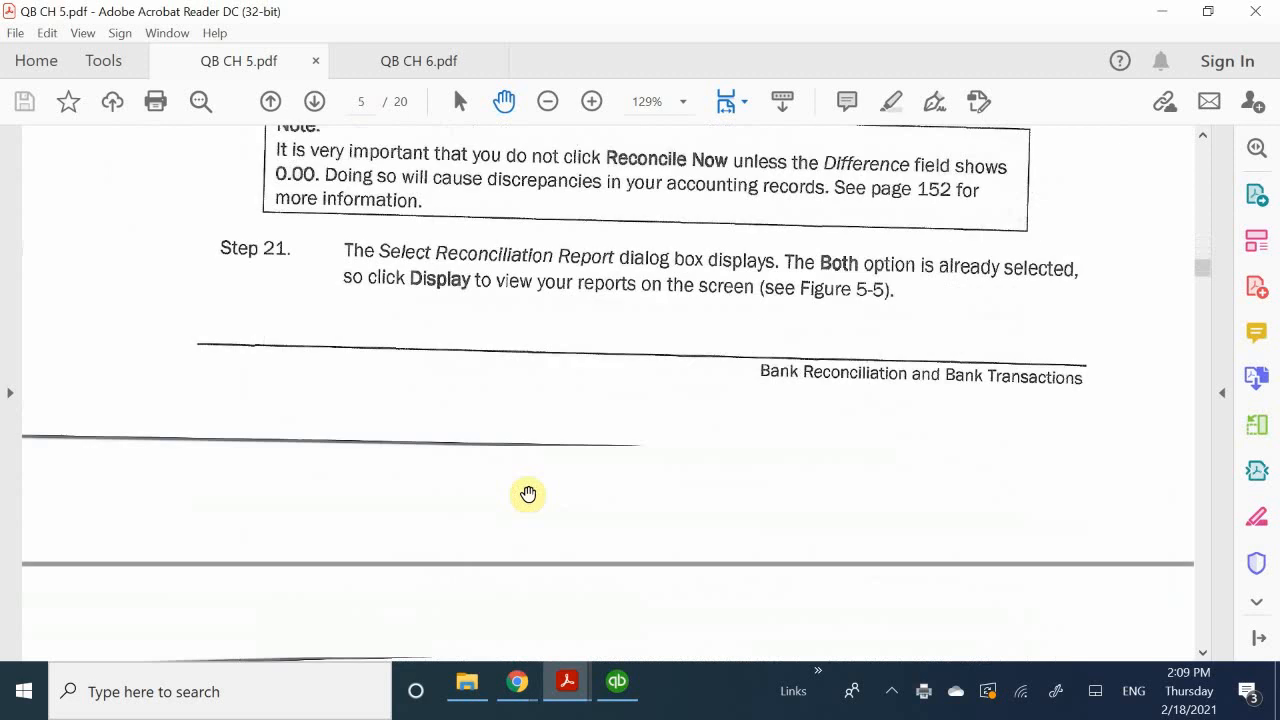
scroll(528, 492, "down", 15)
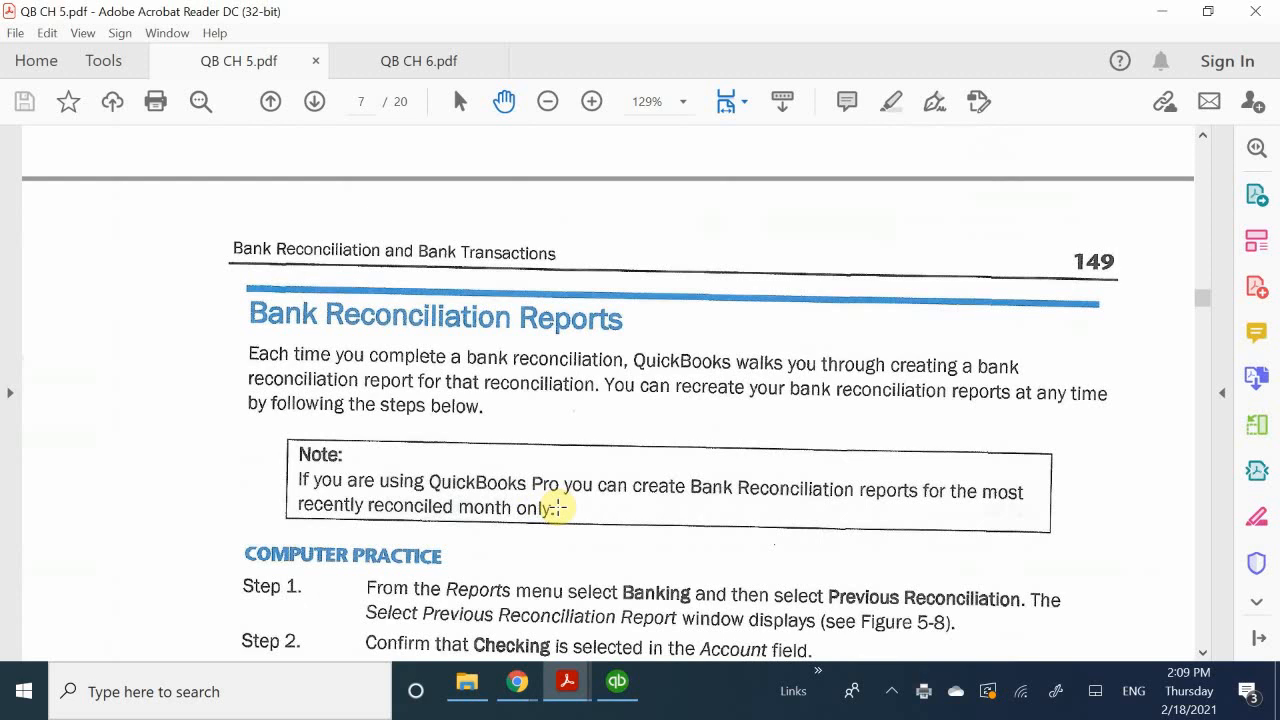
scroll(560, 510, "down", 12)
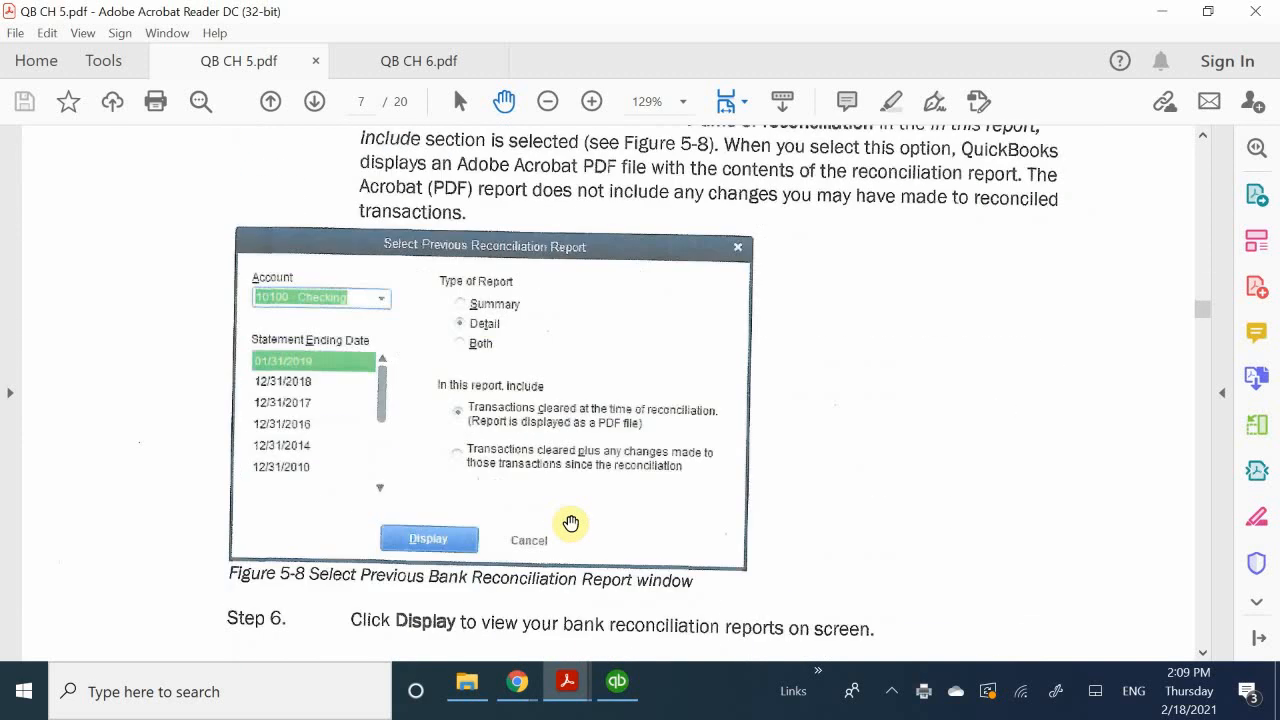
scroll(570, 523, "down", 12)
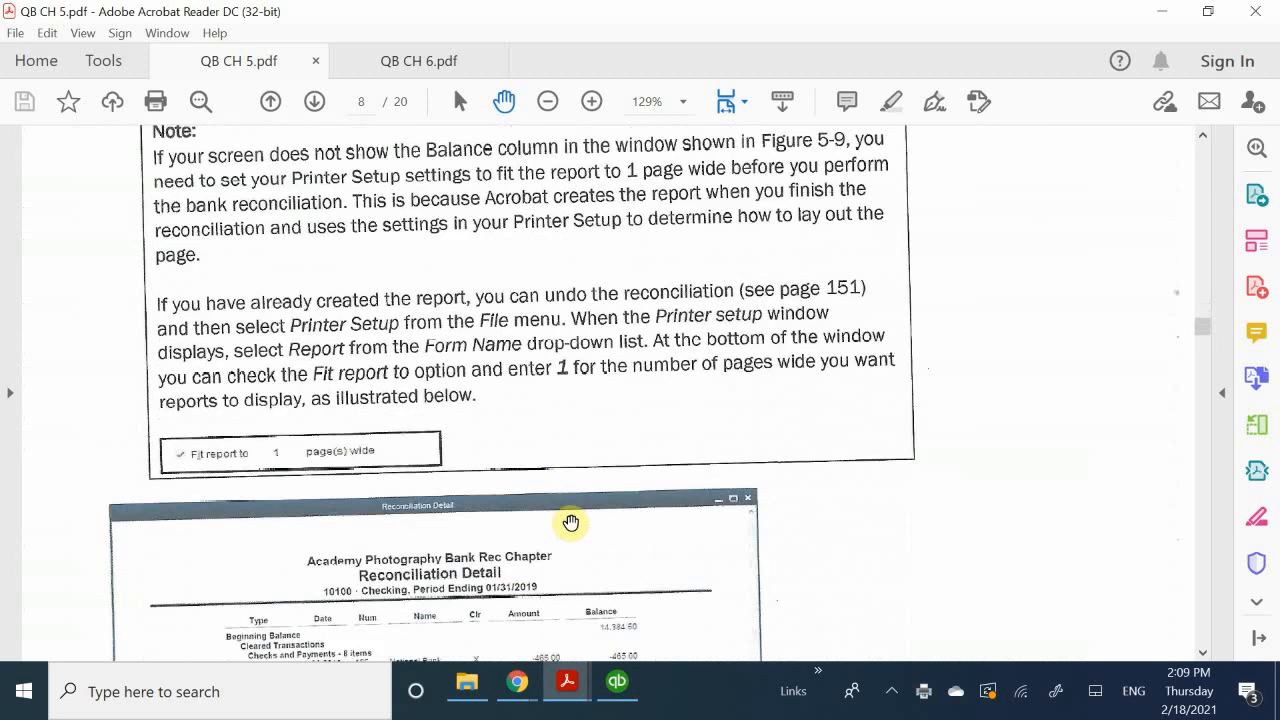
scroll(570, 522, "down", 12)
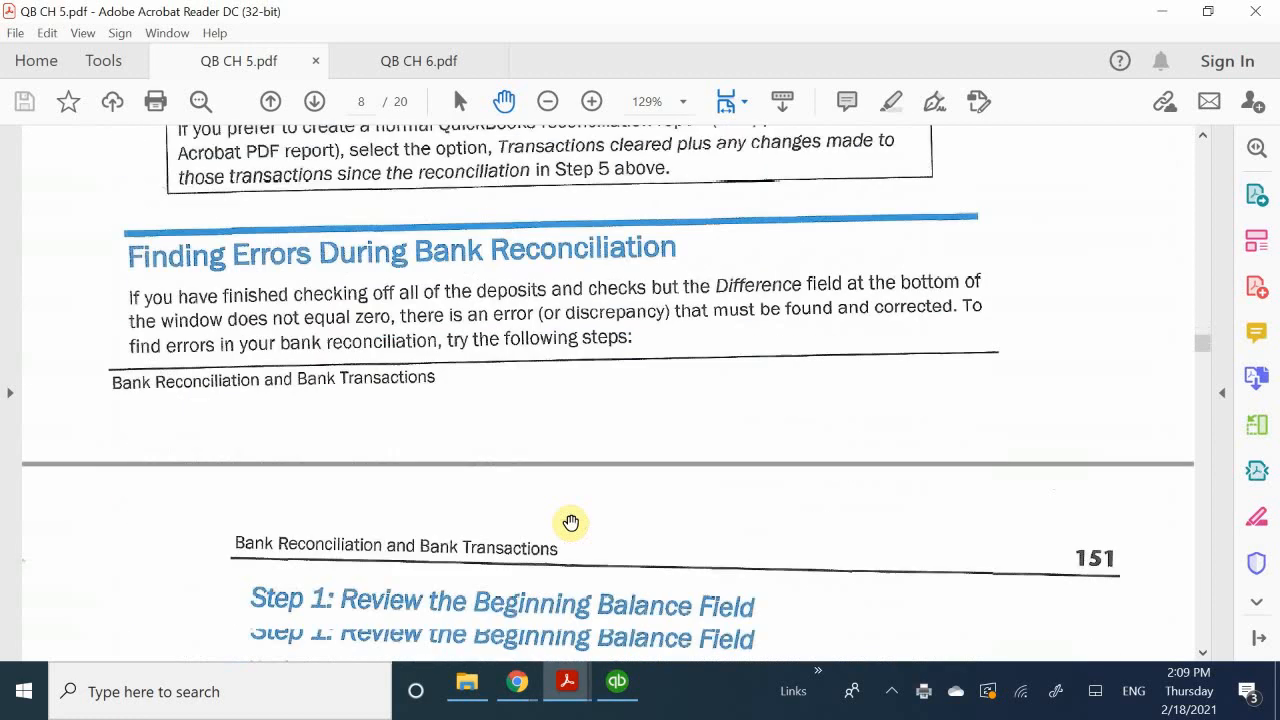
scroll(570, 522, "up", 1)
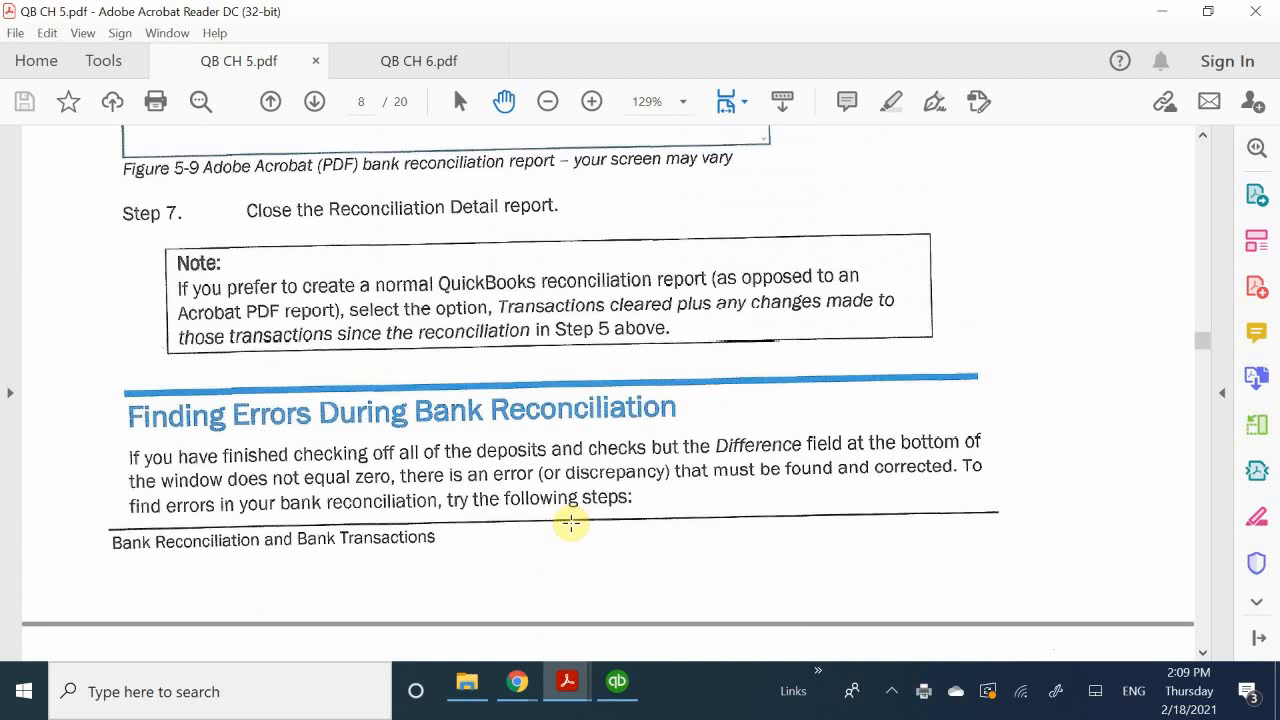
scroll(570, 523, "down", 10)
key("alt")
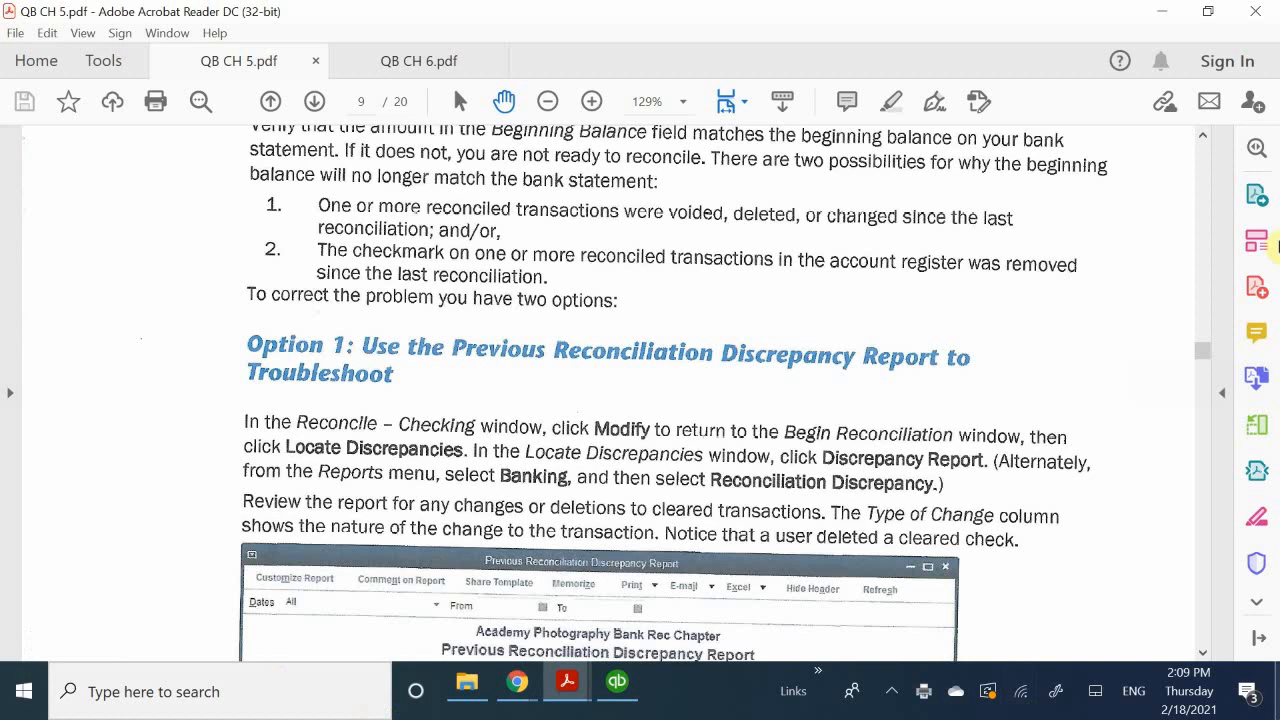
scroll(420, 530, "down", 15)
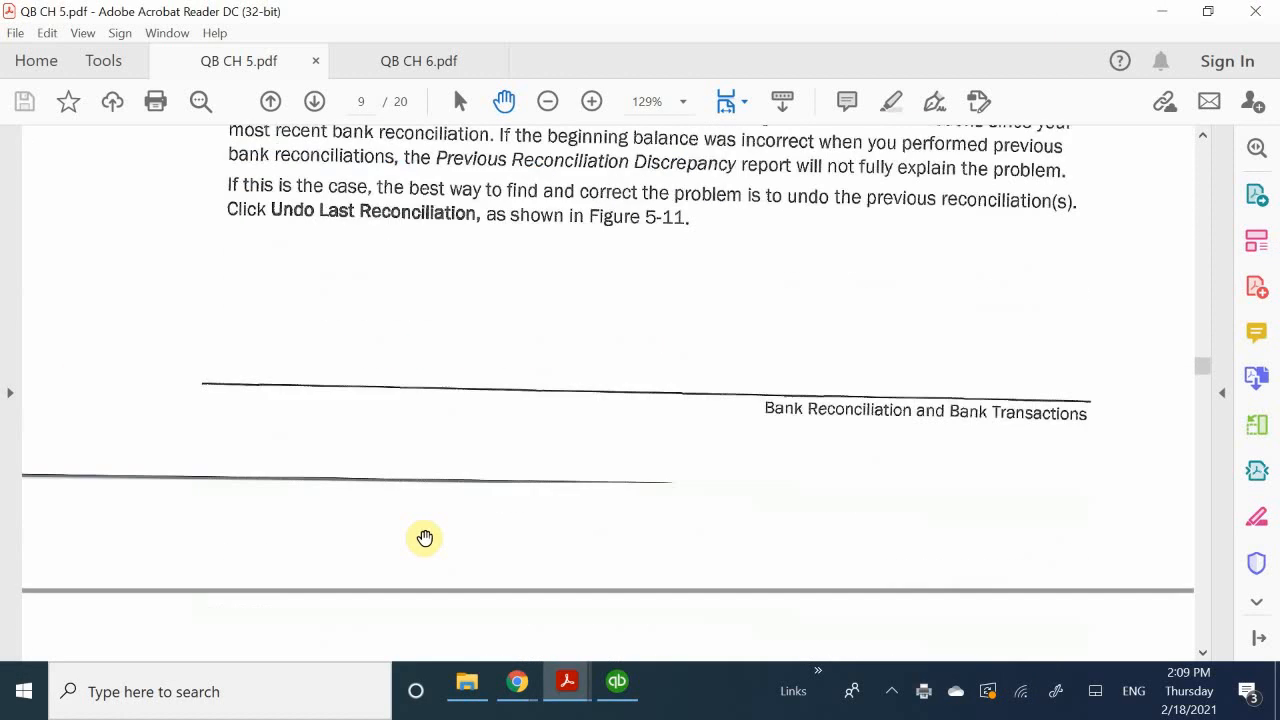
scroll(425, 538, "down", 15)
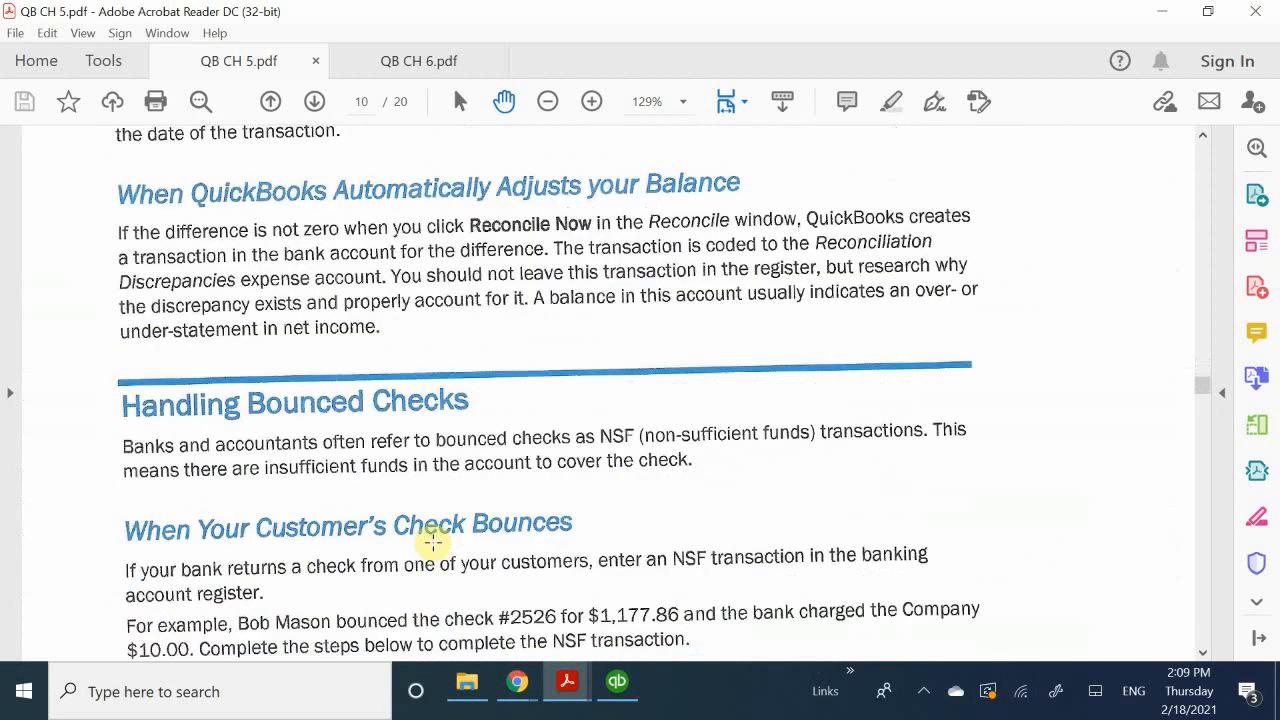
Read the instructions for a customer's bounced check, including the example for check 2526 and the first two practice steps
scroll(432, 541, "down", 3)
scroll(430, 542, "up", 2)
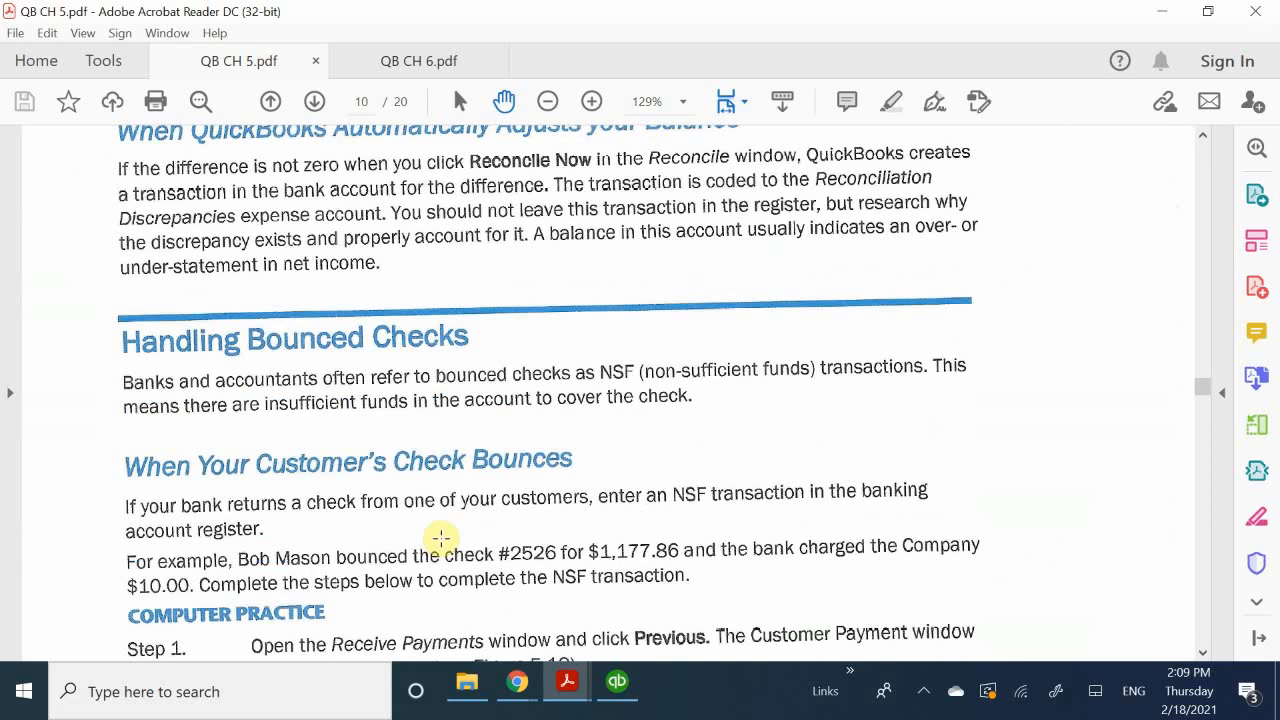
scroll(441, 538, "up", 1)
scroll(441, 538, "down", 1)
scroll(441, 538, "down", 2)
scroll(441, 538, "up", 1)
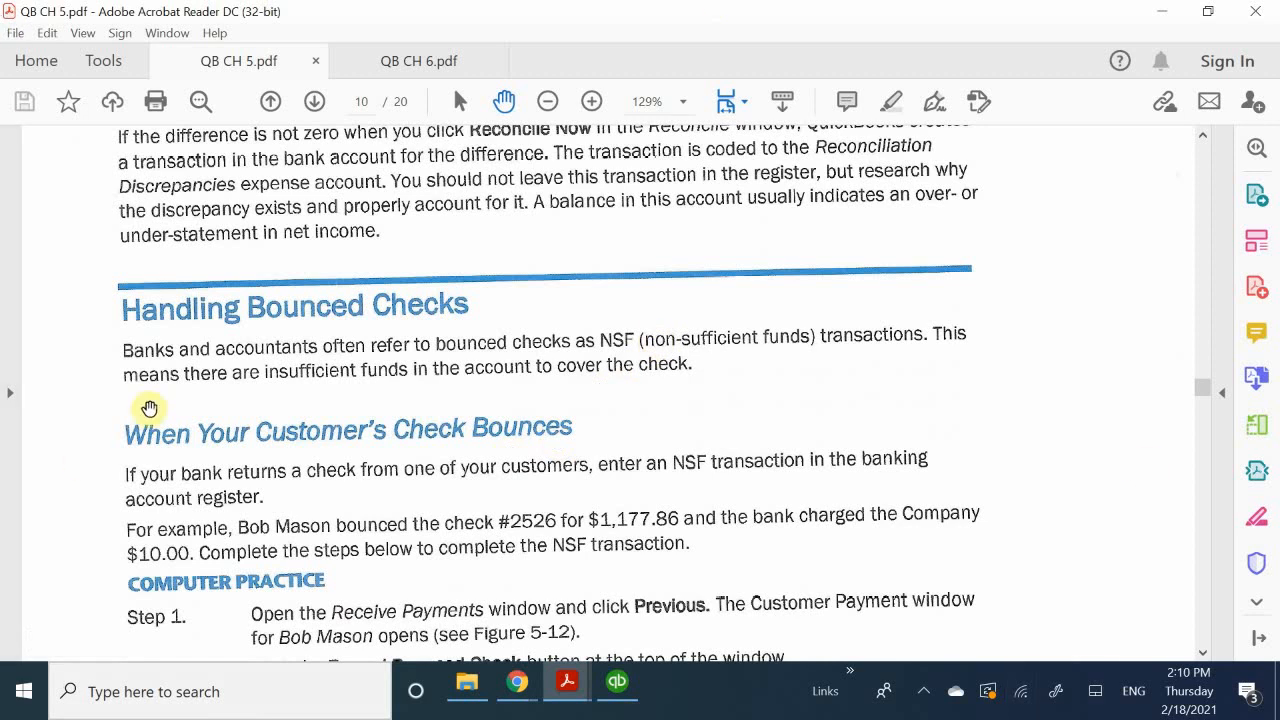
scroll(420, 500, "down", 3)
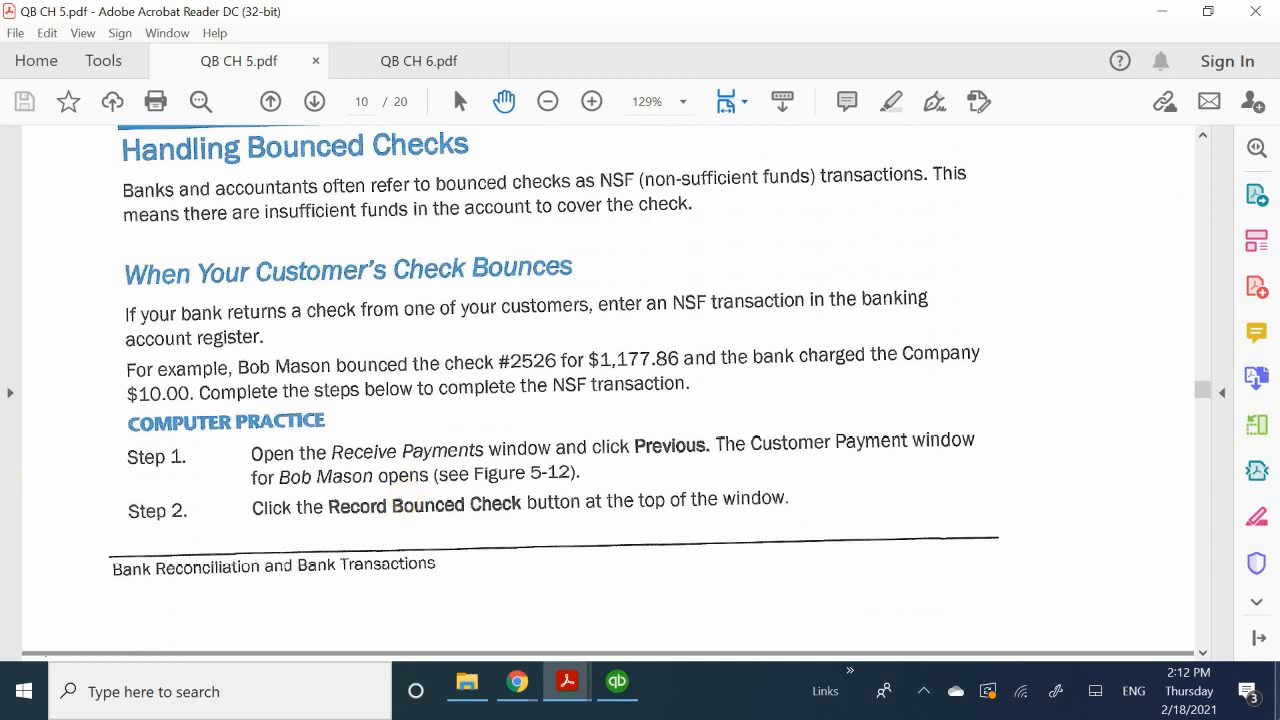
Switch back to QuickBooks and open the previous customer payment in Receive Payments, check 2526 for 1,177.86
mouse_move(620, 690)
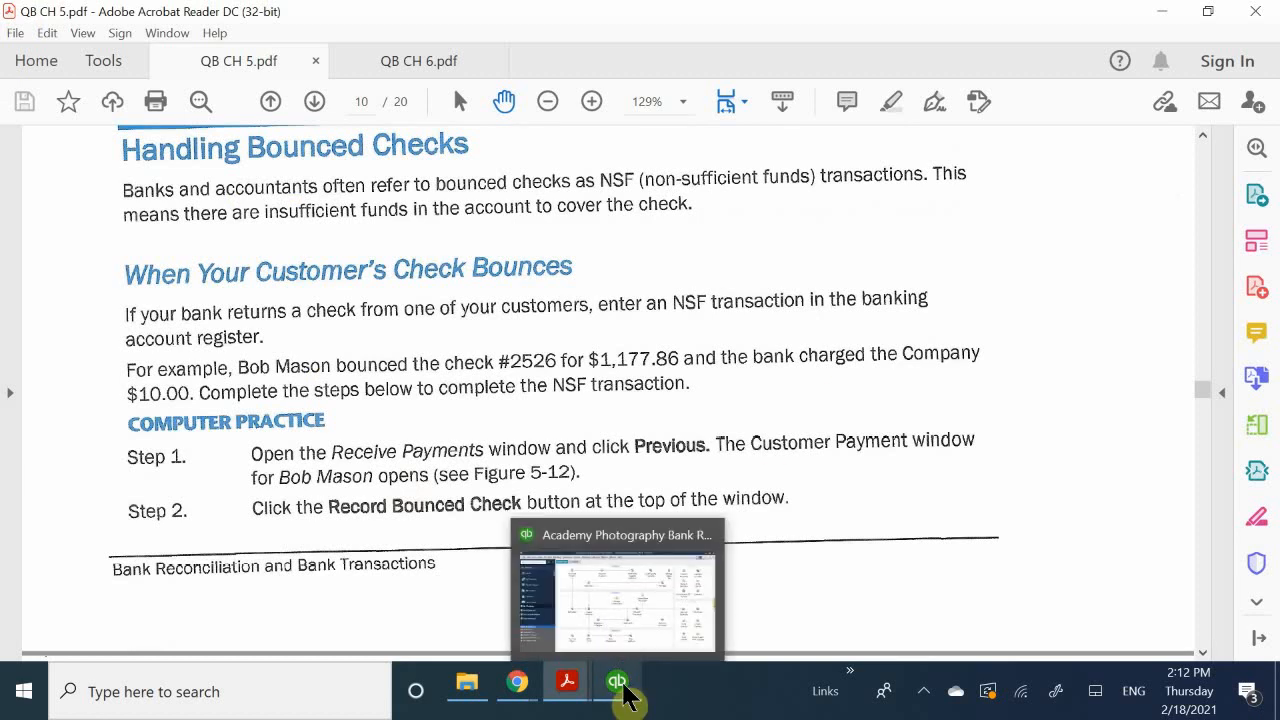
left_click(645, 615)
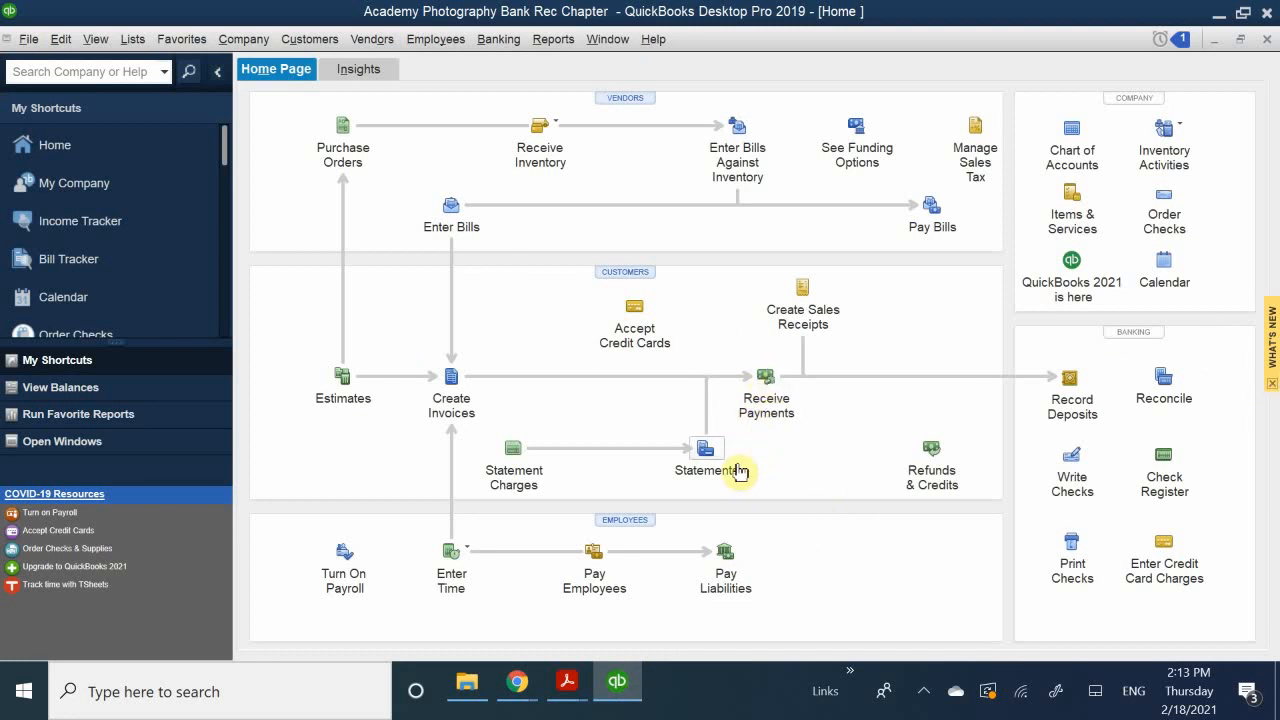
left_click(765, 392)
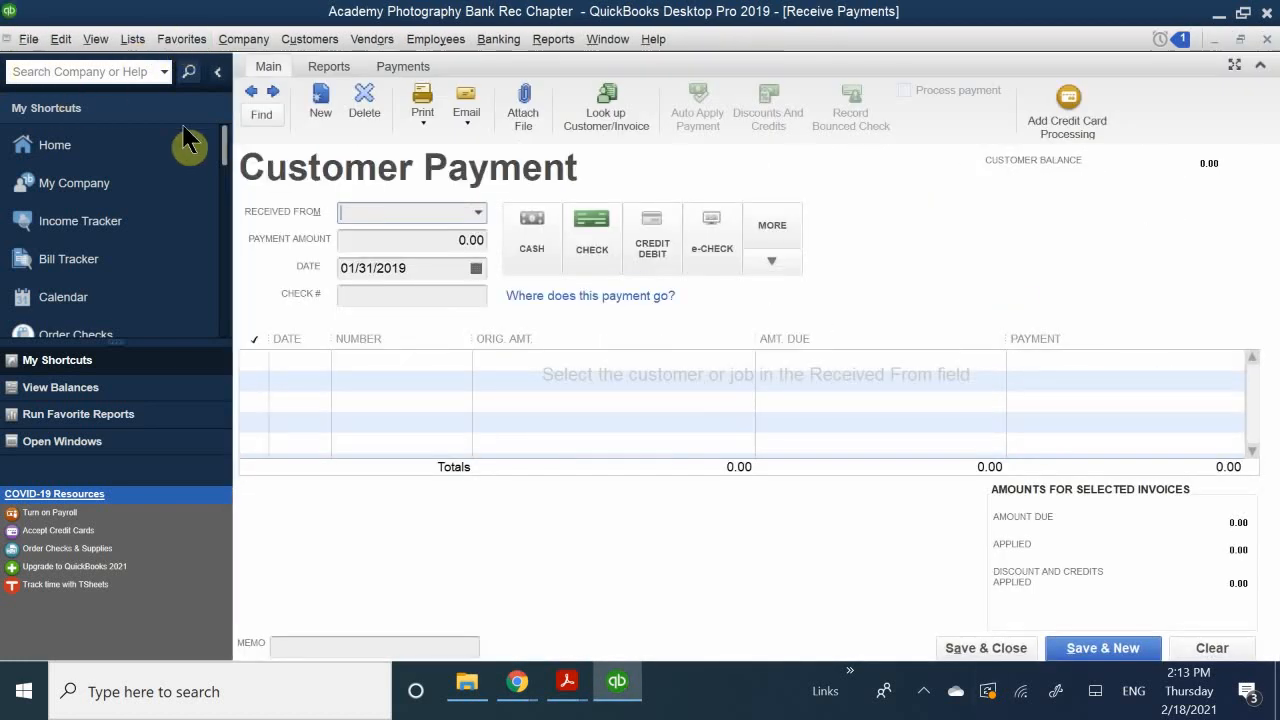
left_click(256, 94)
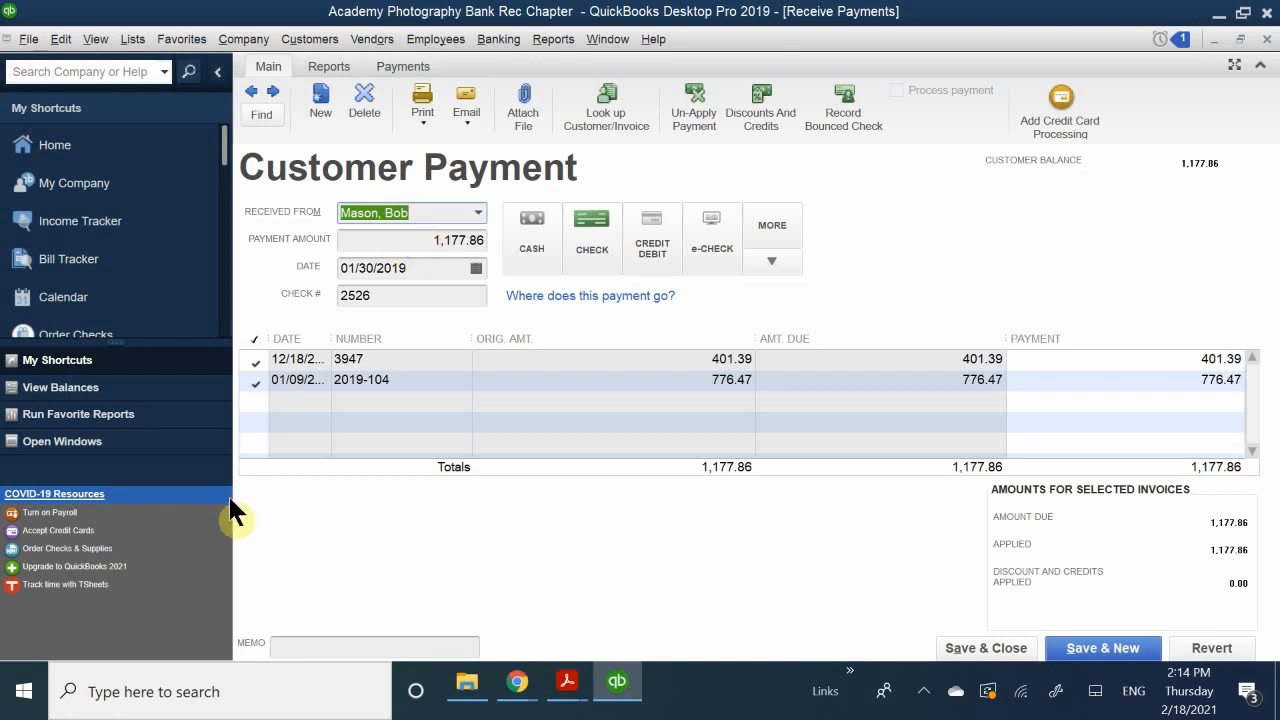
Start recording check 2526 as bounced, with a bank fee of 10.00 dated 01/31/2021
left_click(843, 90)
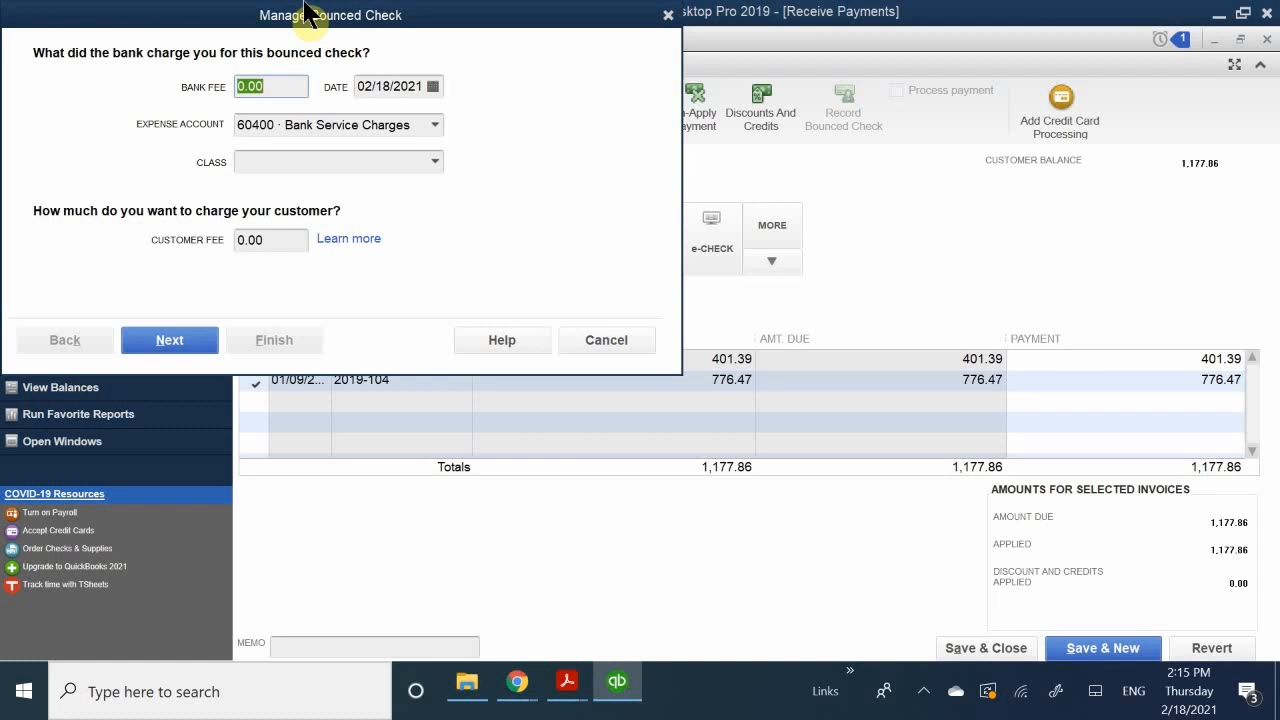
left_click_drag(310, 14, 688, 222)
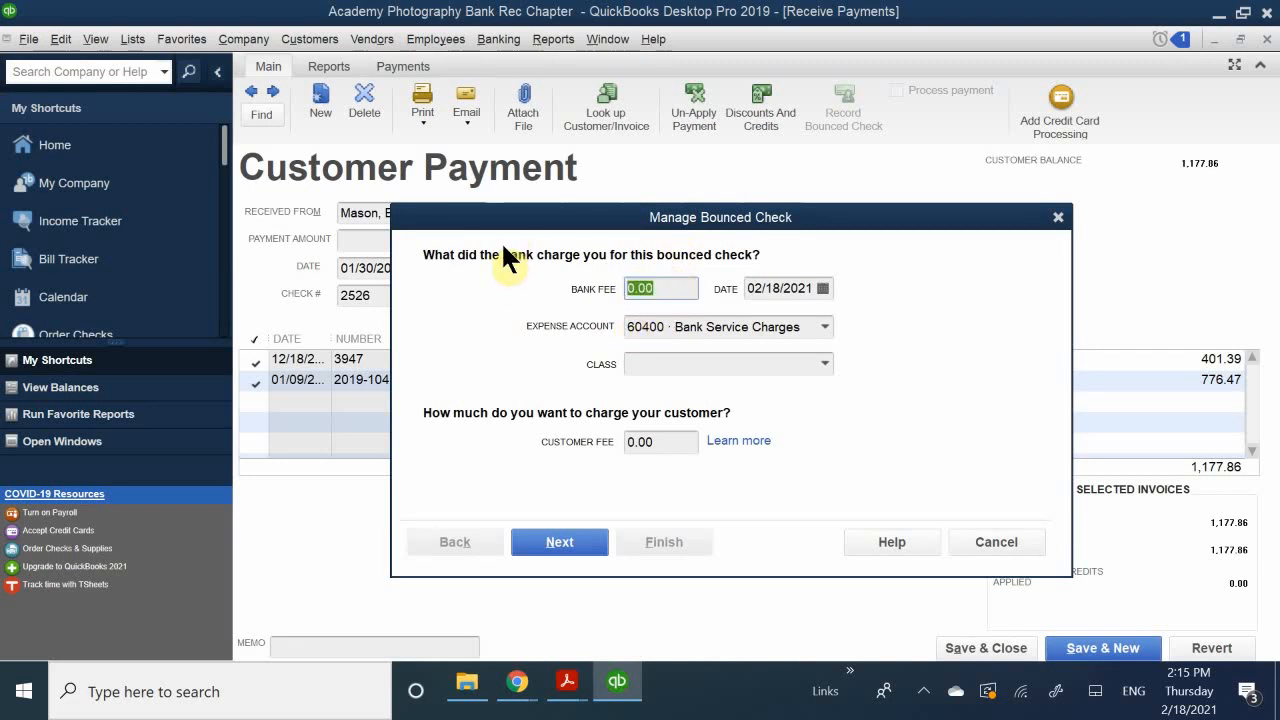
type("10.00")
left_click(822, 288)
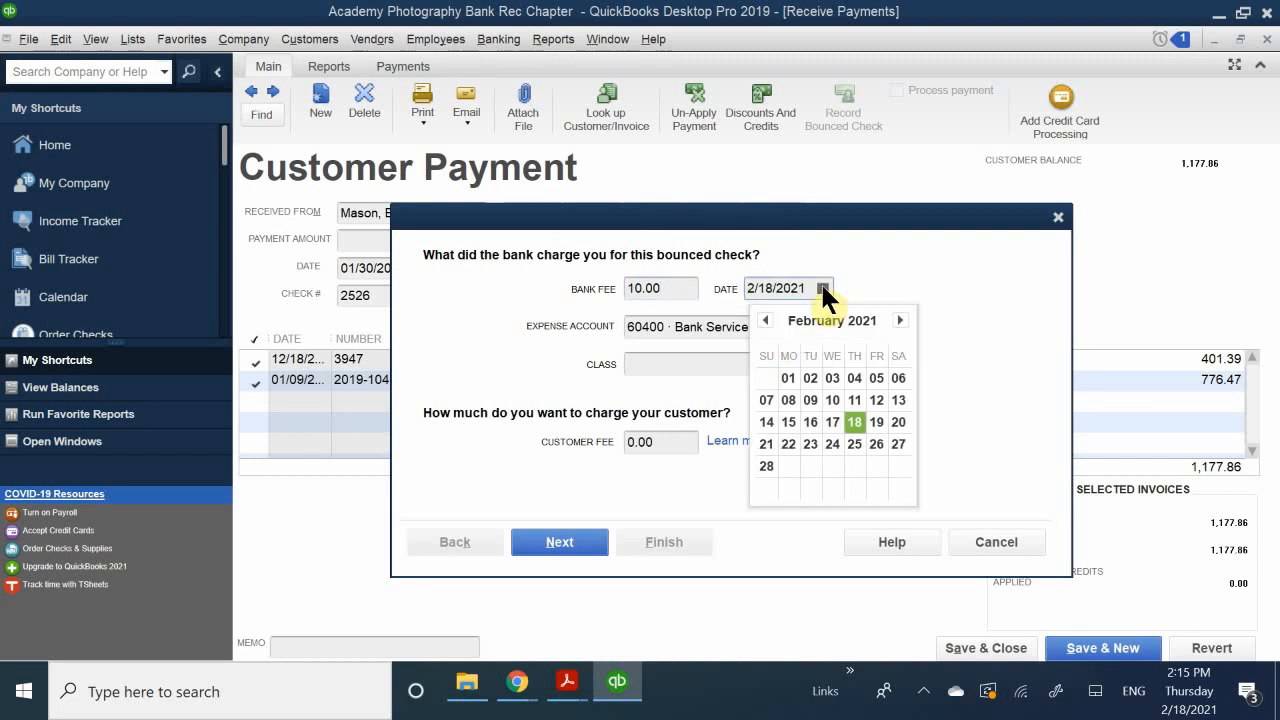
left_click(764, 320)
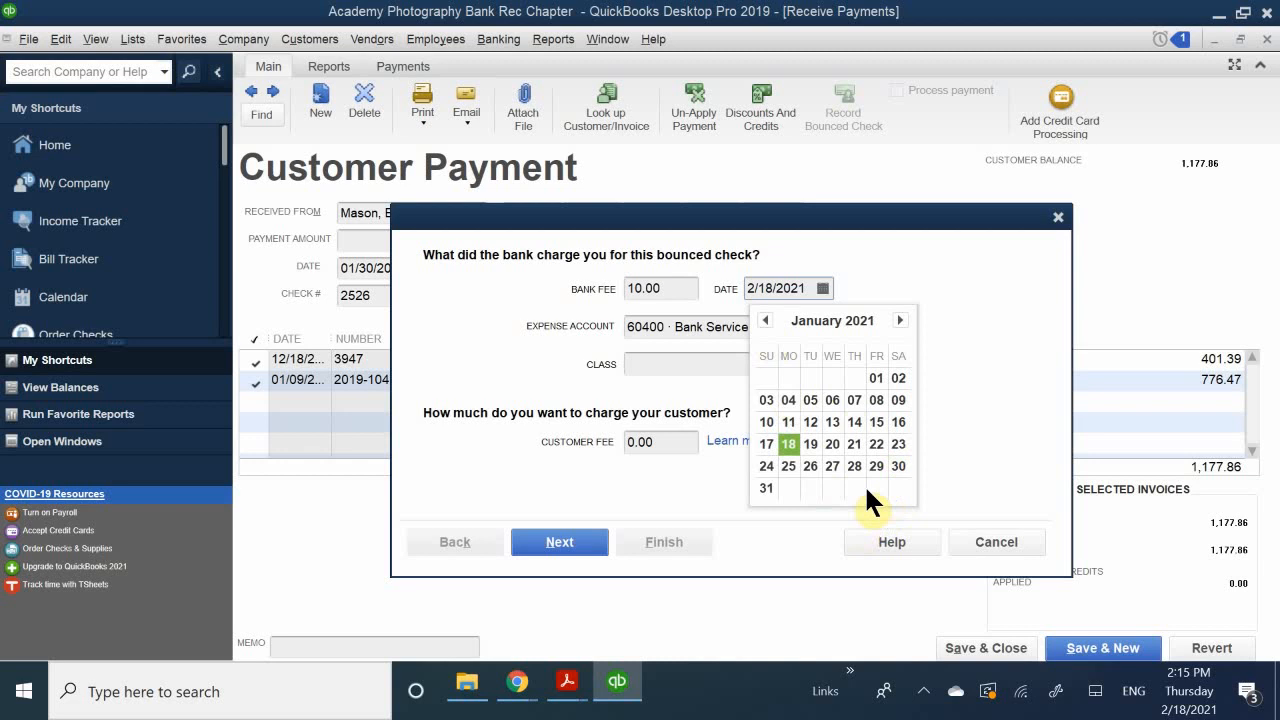
left_click(766, 488)
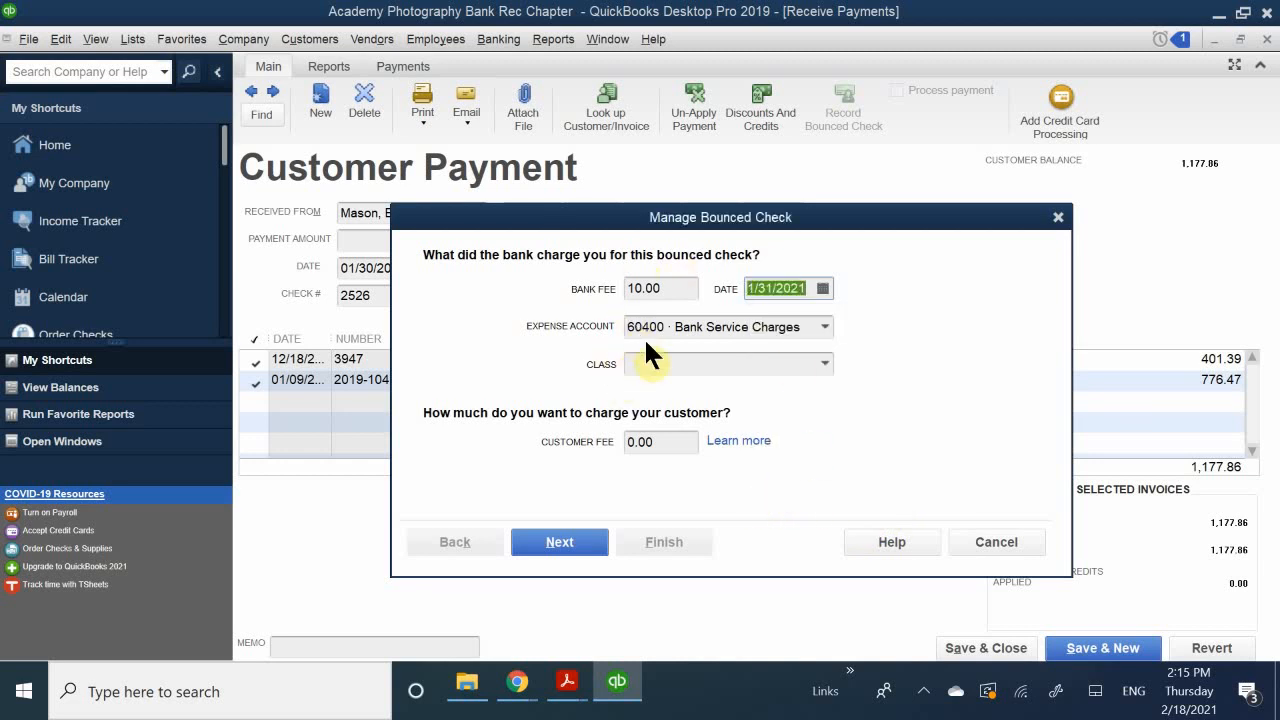
Keep 60400 · Bank Service Charges as the bank fee's expense account and assign the San Jose class
left_click(752, 333)
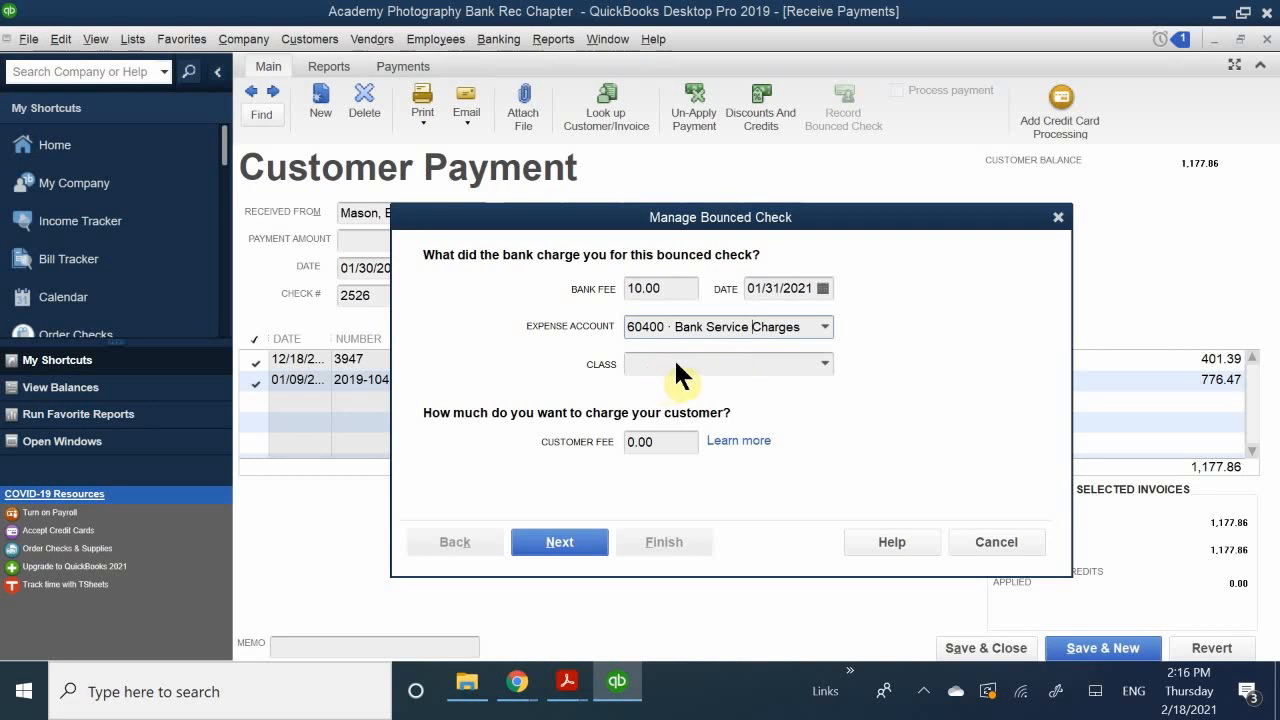
left_click(788, 370)
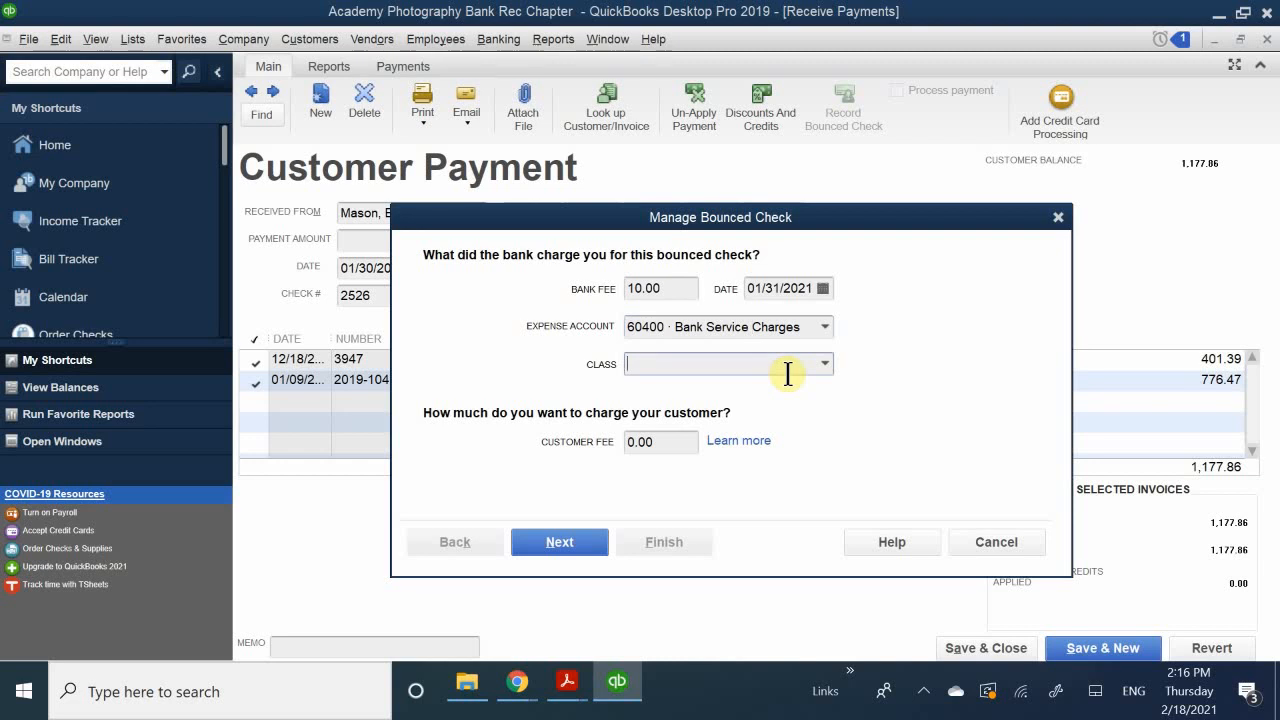
type("sab")
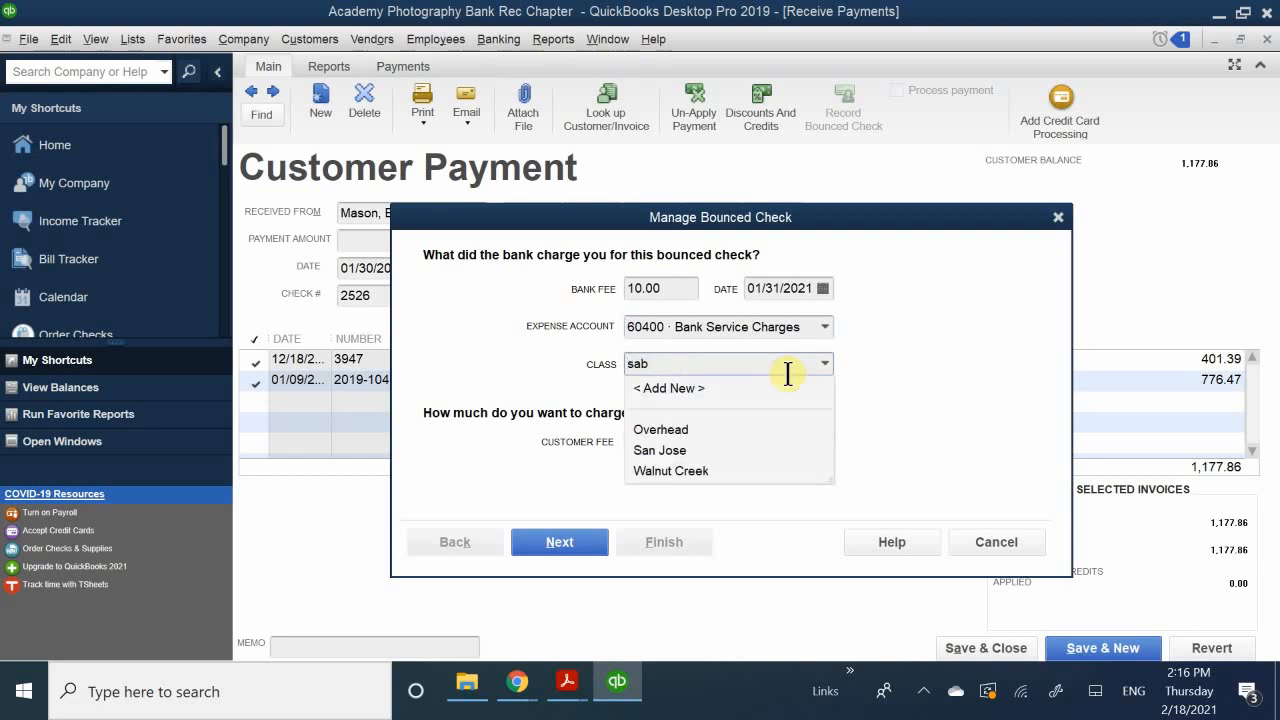
key("BackSpace")
type("n Jose")
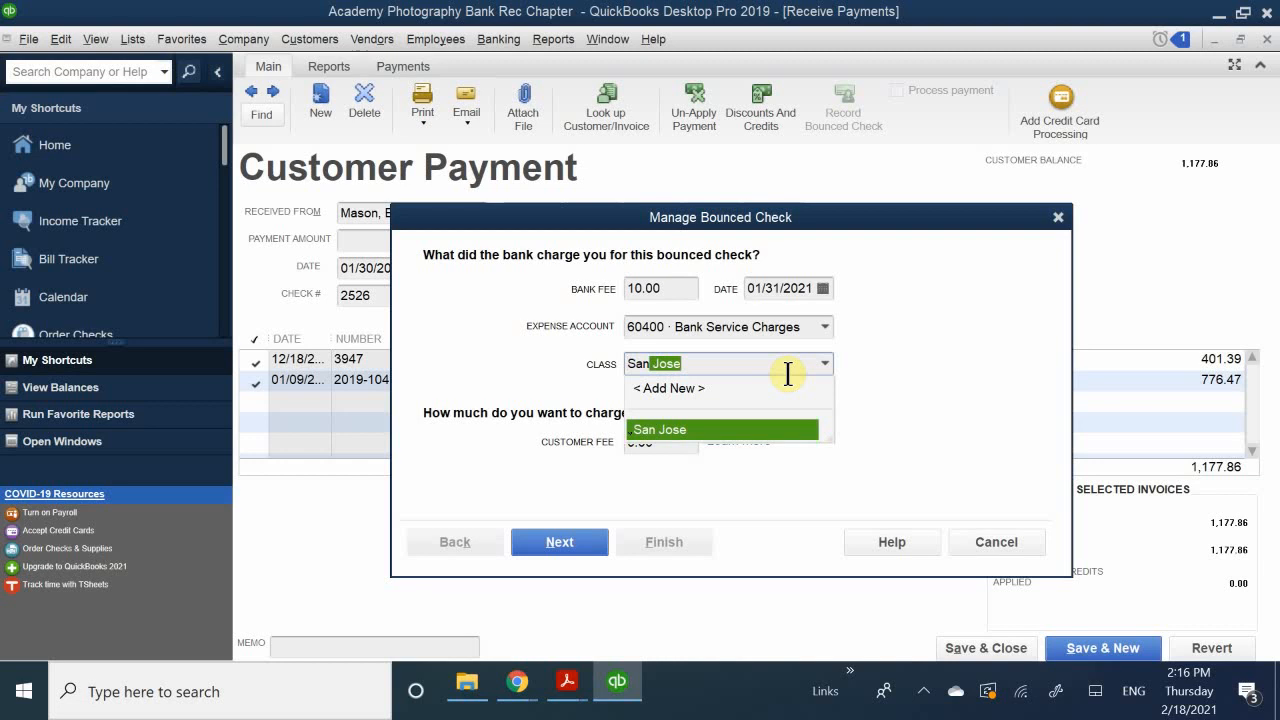
left_click(681, 427)
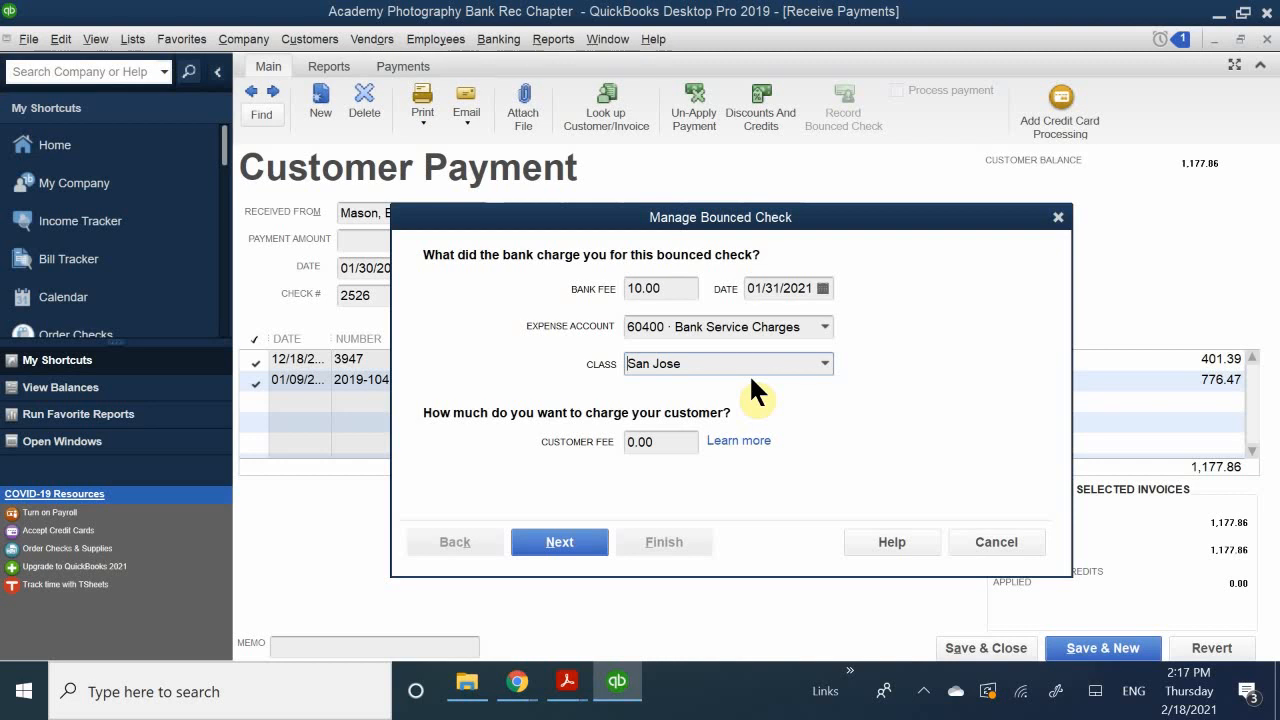
Set the customer fee to 20.00 and finish recording the bounced check from its summary
left_click(651, 442)
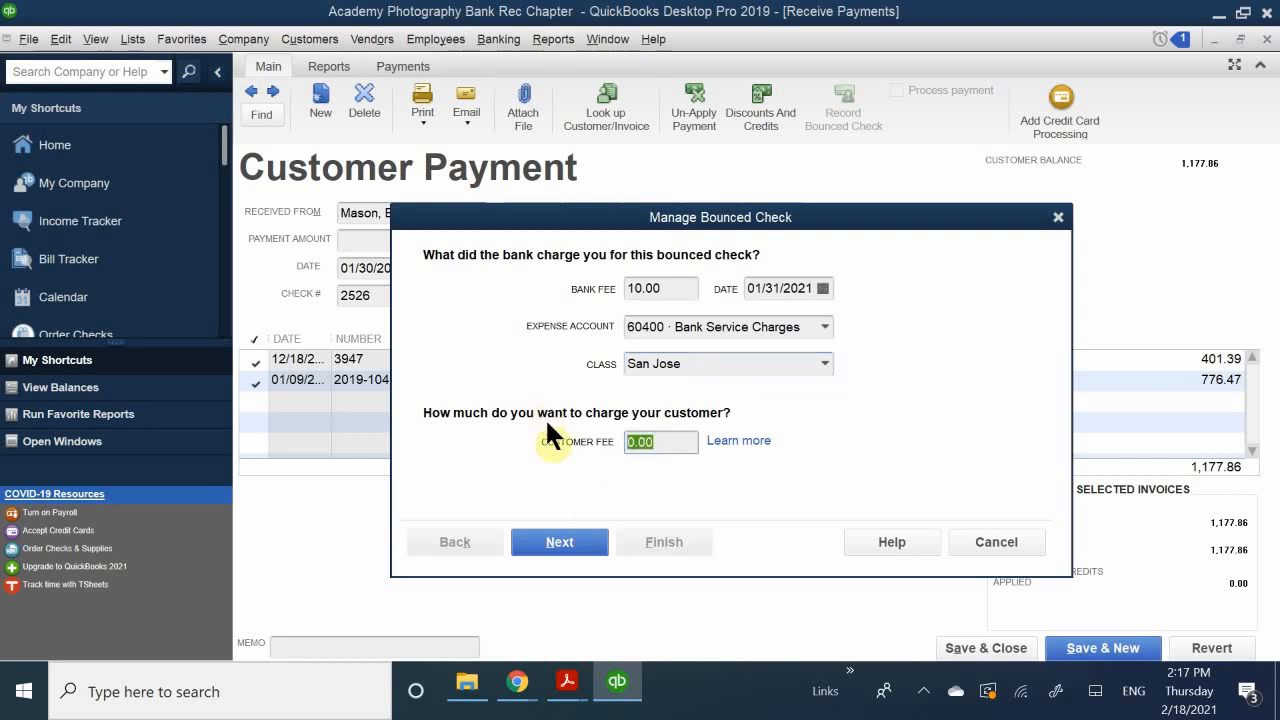
type("20.00")
left_click(562, 541)
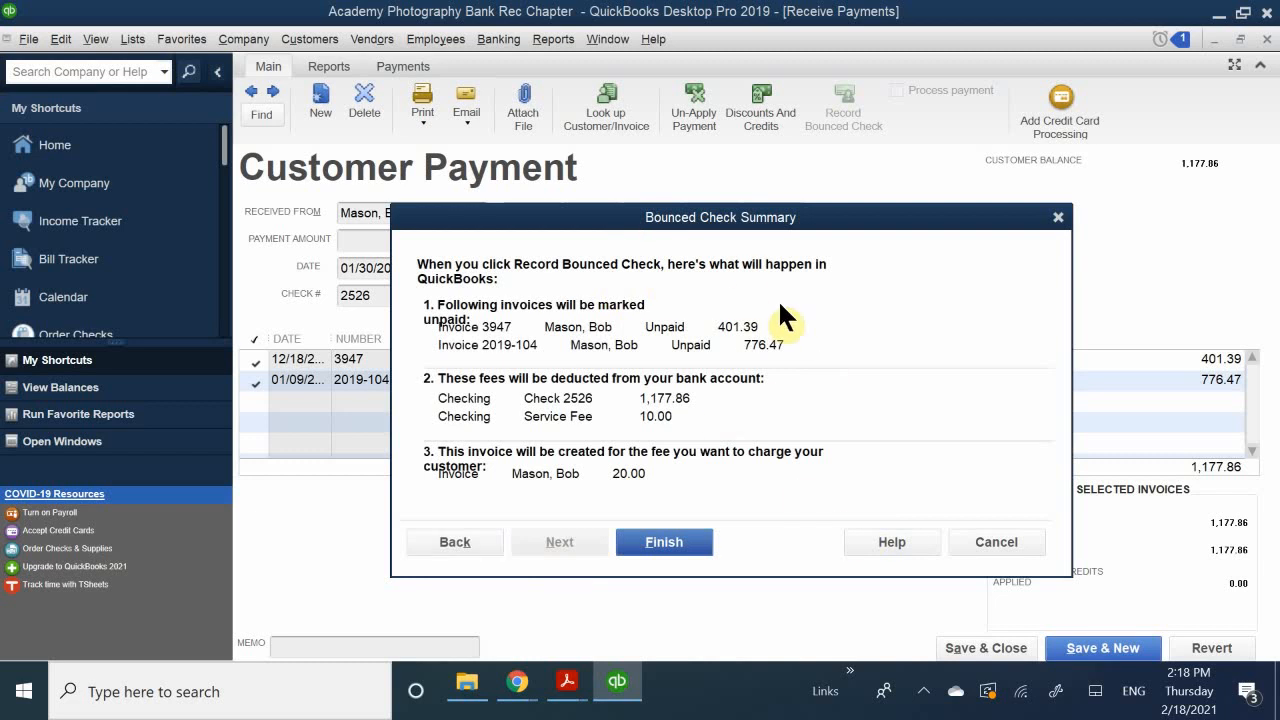
left_click(677, 540)
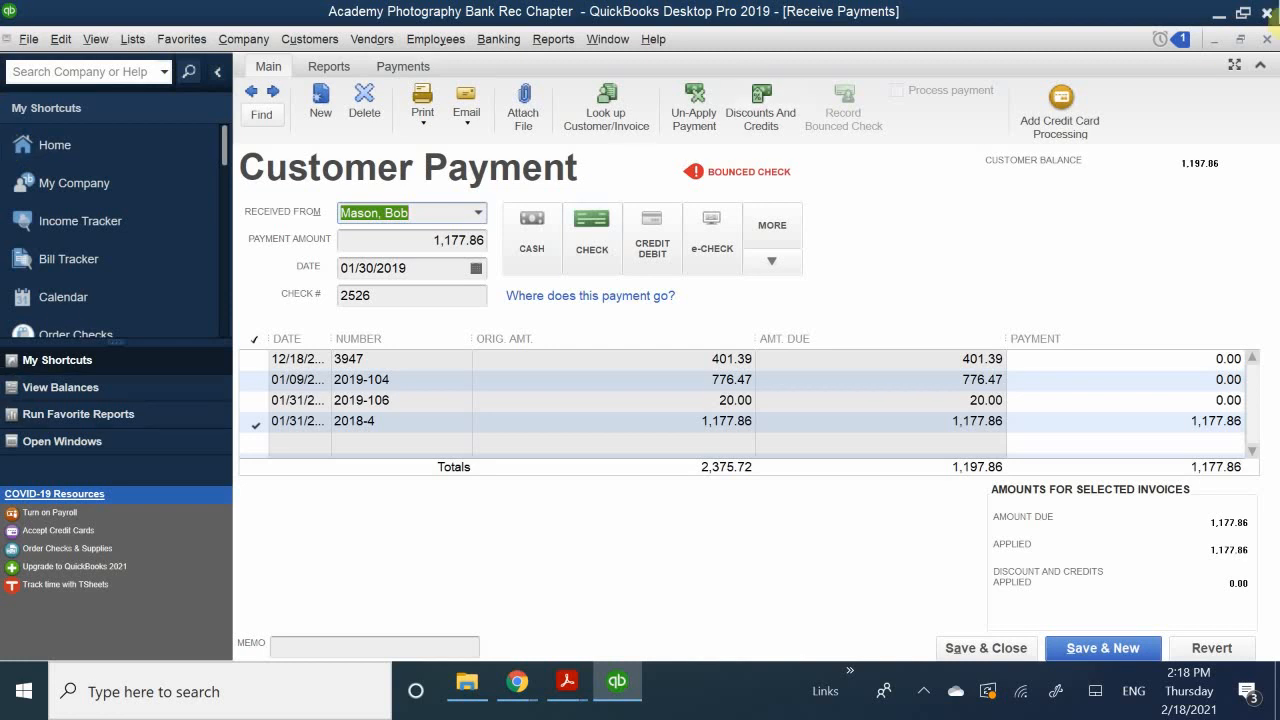
Close the bounced payment and start a new customer payment by check from the customer whose check bounced
left_click(1267, 39)
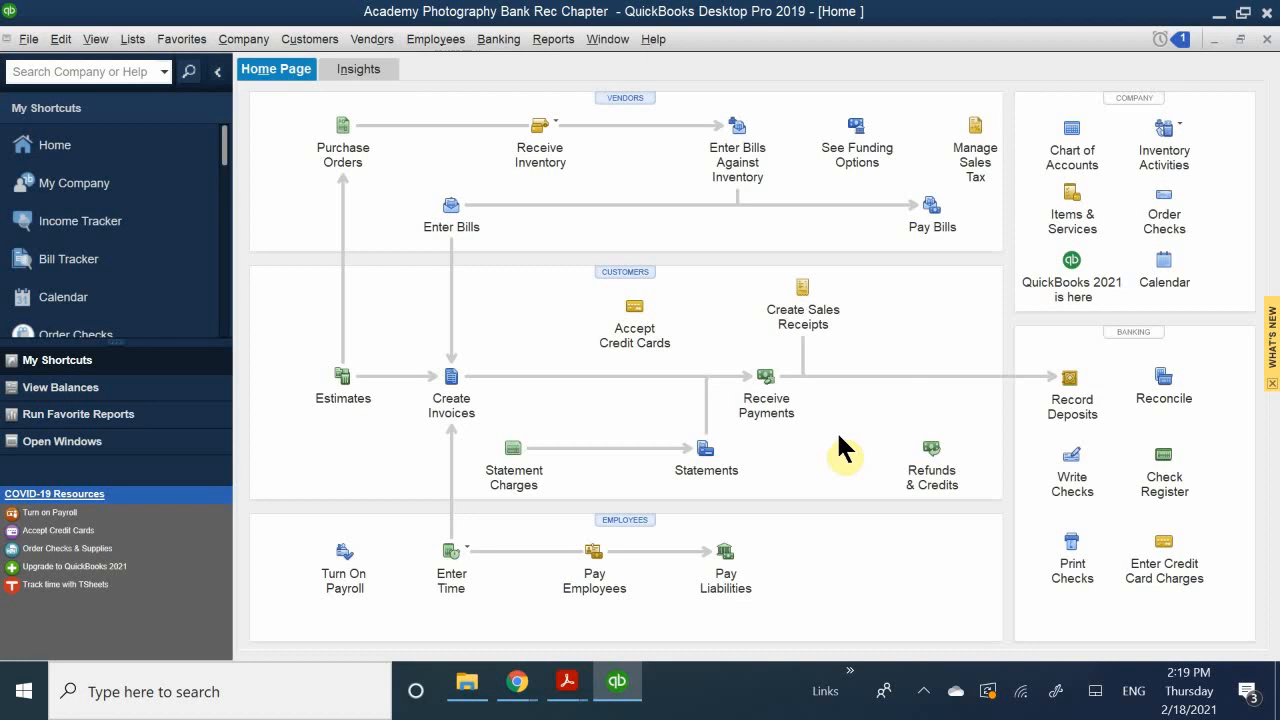
left_click(768, 381)
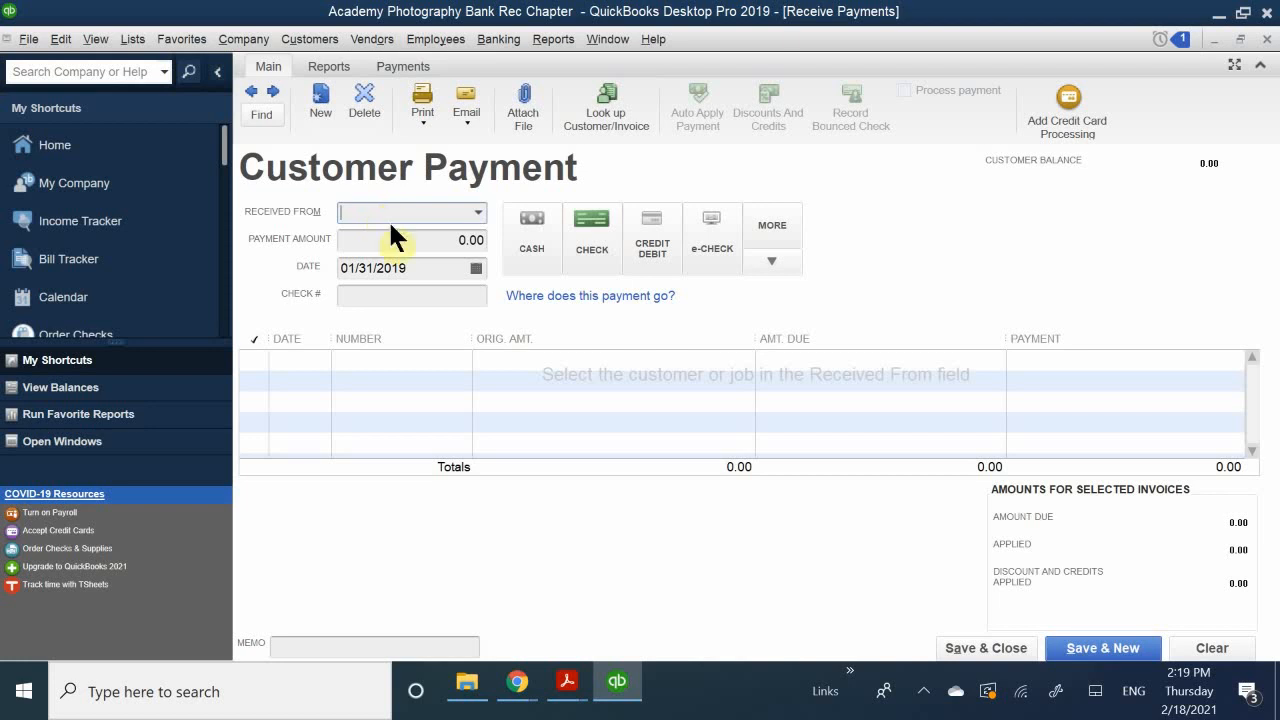
type("Berry, Ron")
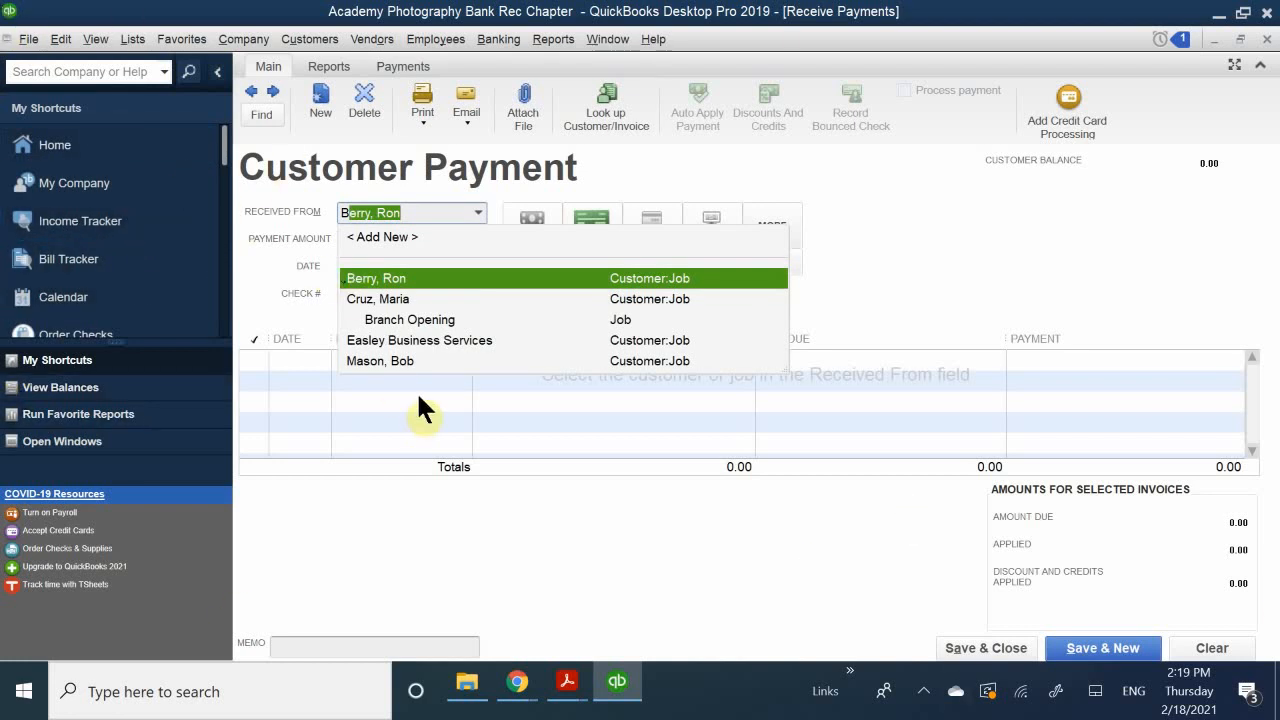
left_click(428, 360)
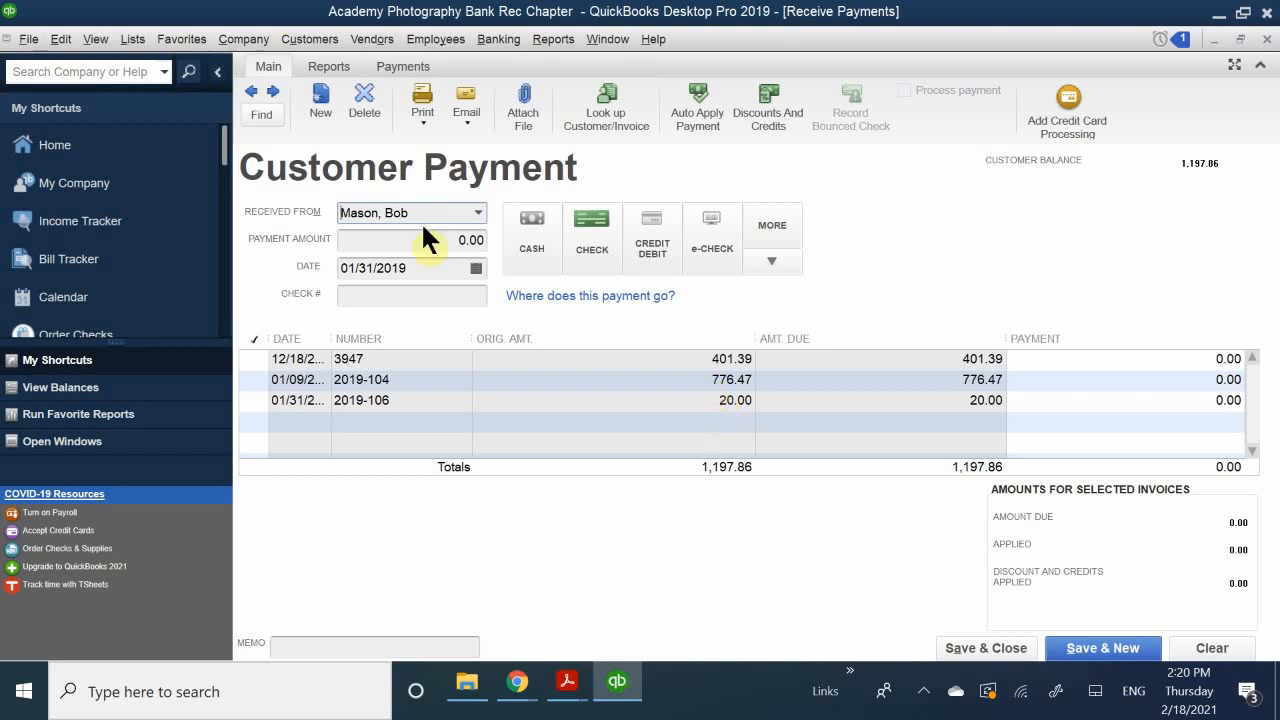
left_click(591, 243)
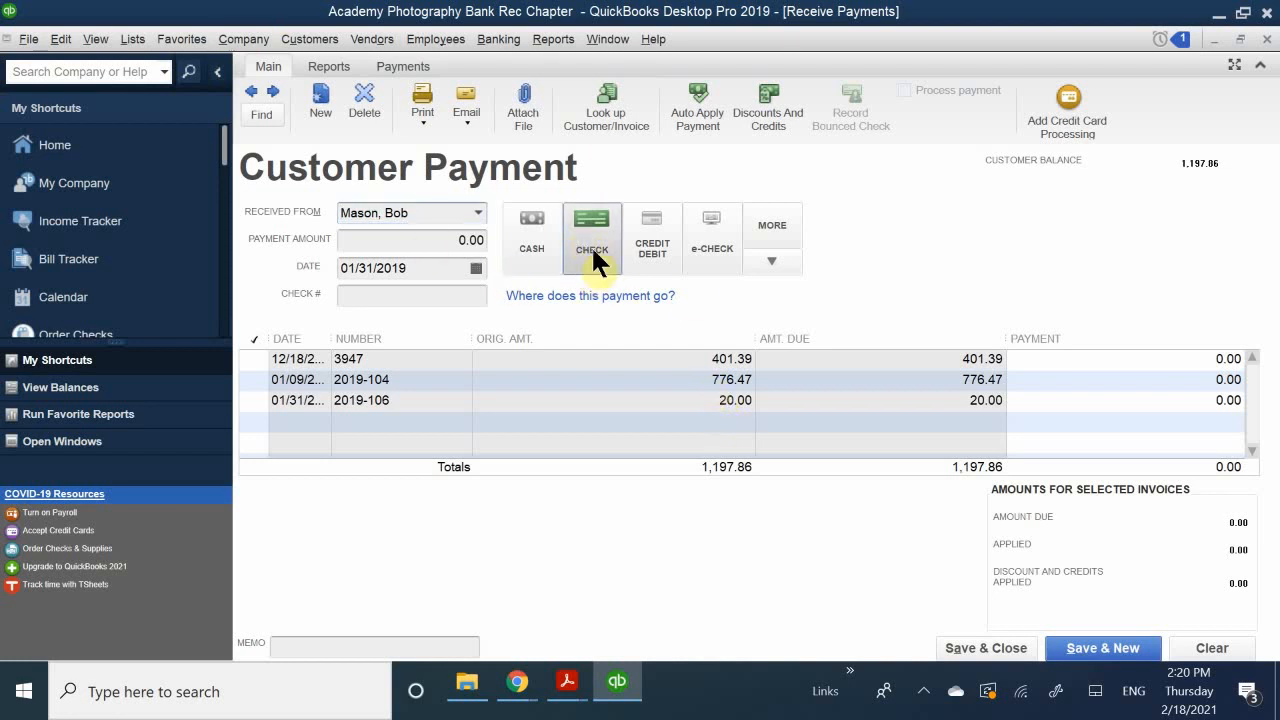
Date the replacement payment 02/08/2019
left_click(477, 266)
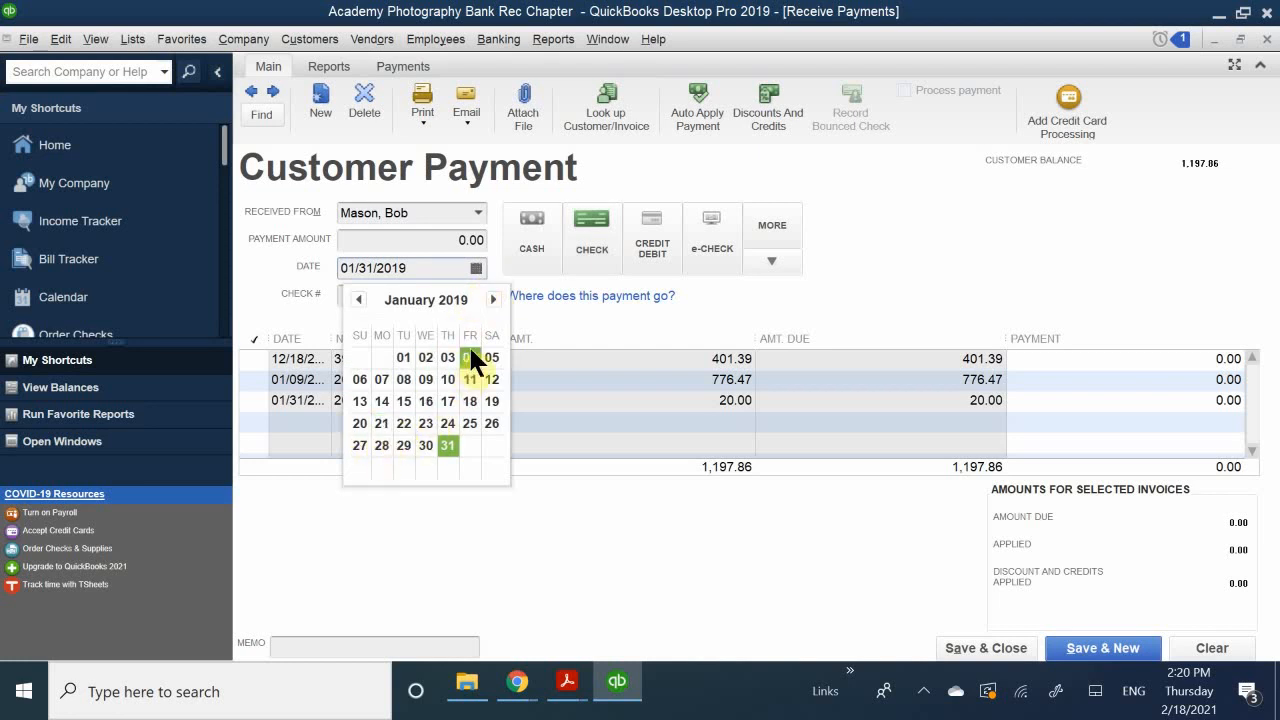
left_click(493, 299)
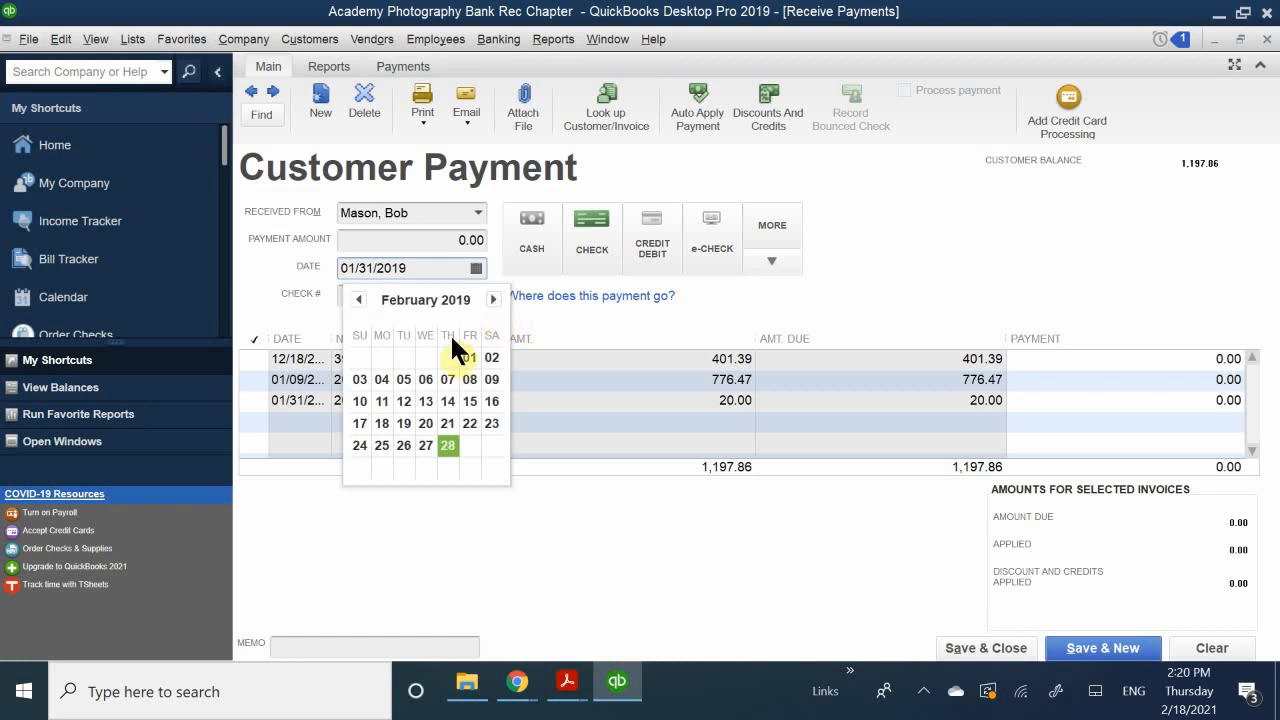
left_click(424, 377)
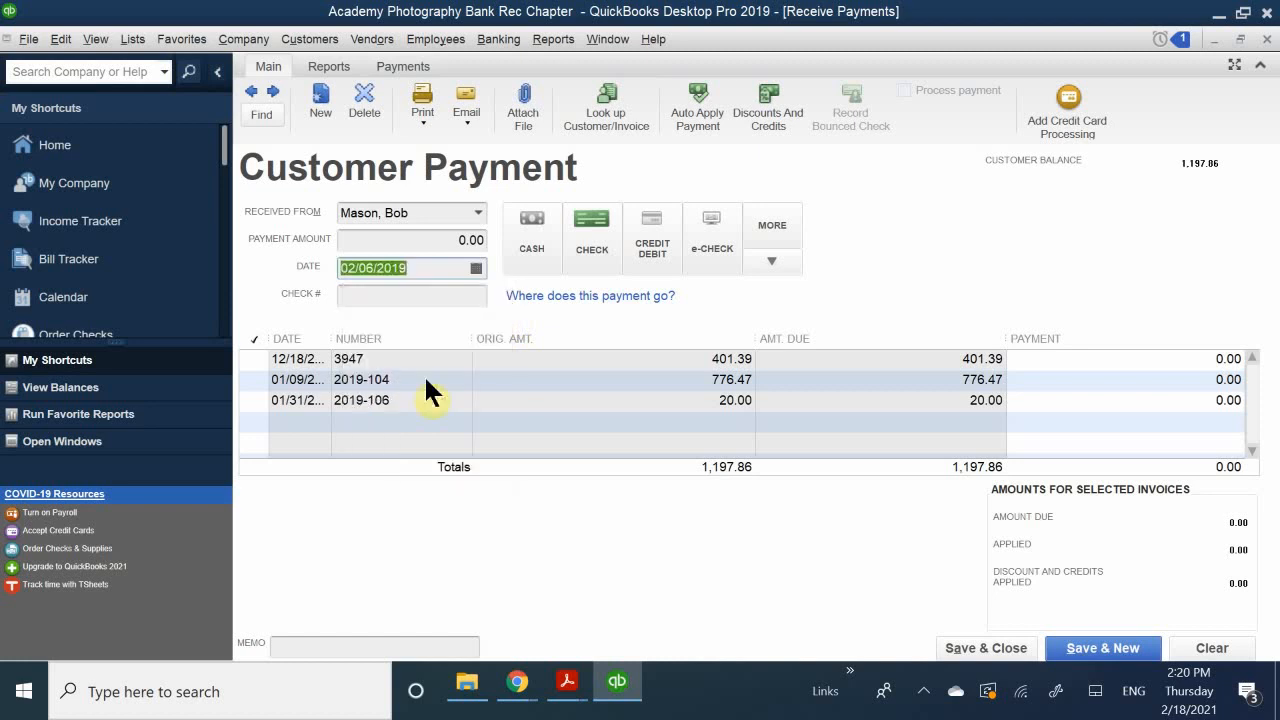
left_click(475, 266)
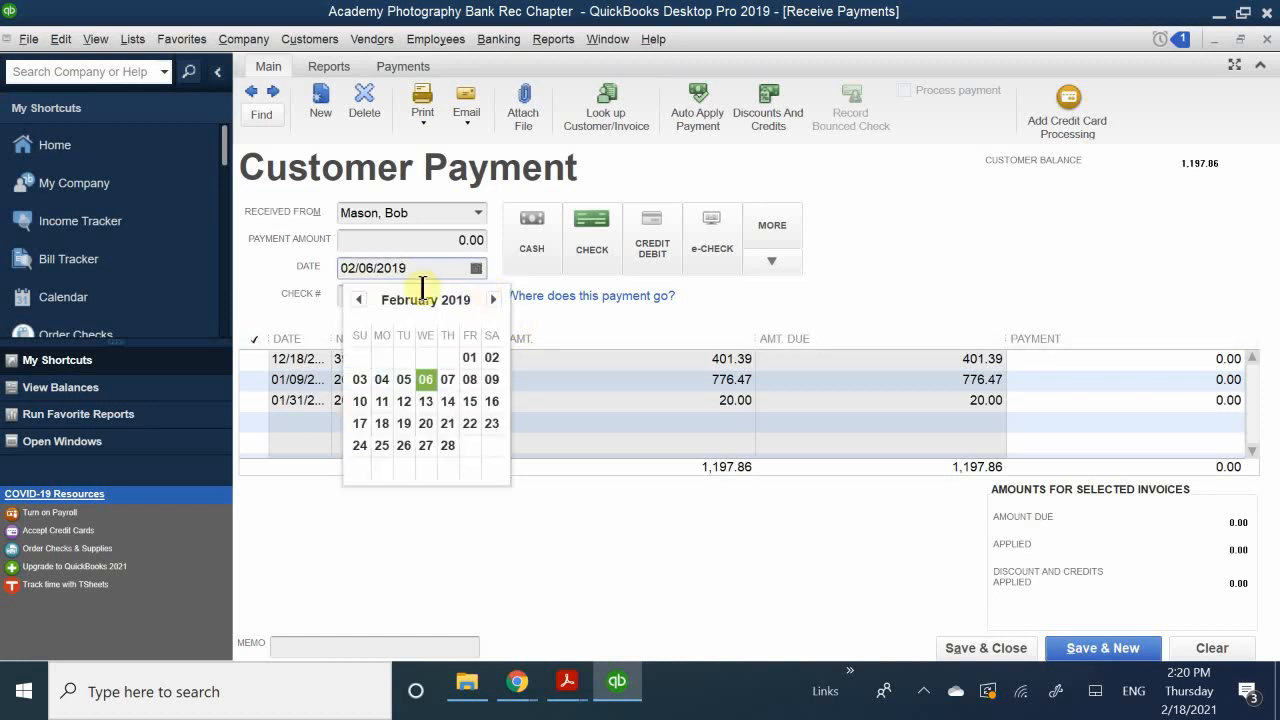
left_click(467, 381)
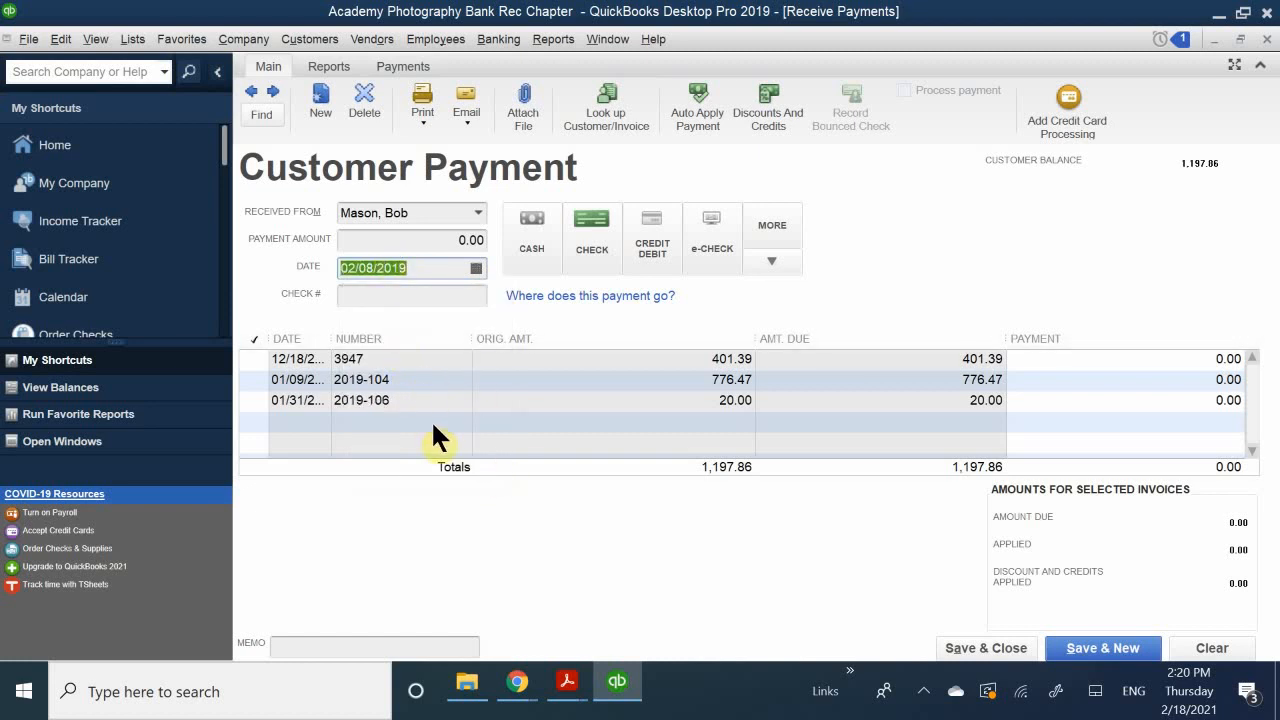
Set the payment amount to 1,197.86 and apply it to invoices 3947, 2019-104 and 2019-106
left_click(251, 359)
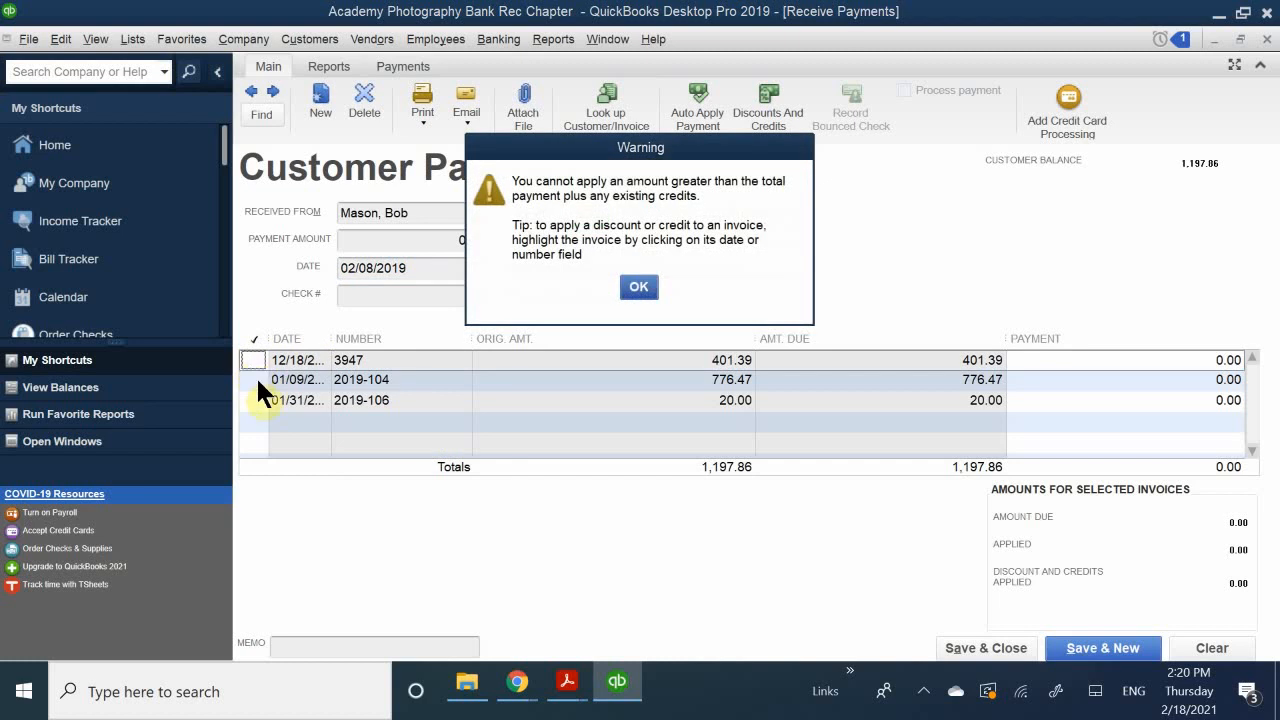
left_click(636, 285)
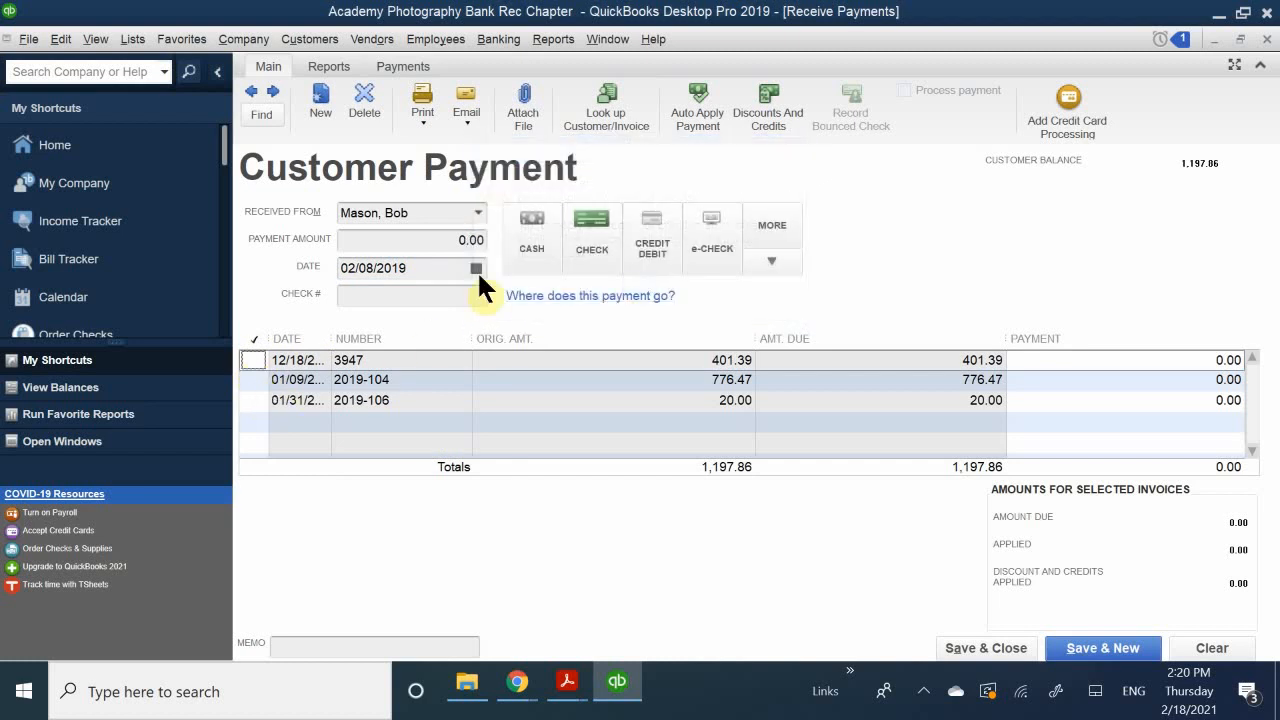
left_click(430, 232)
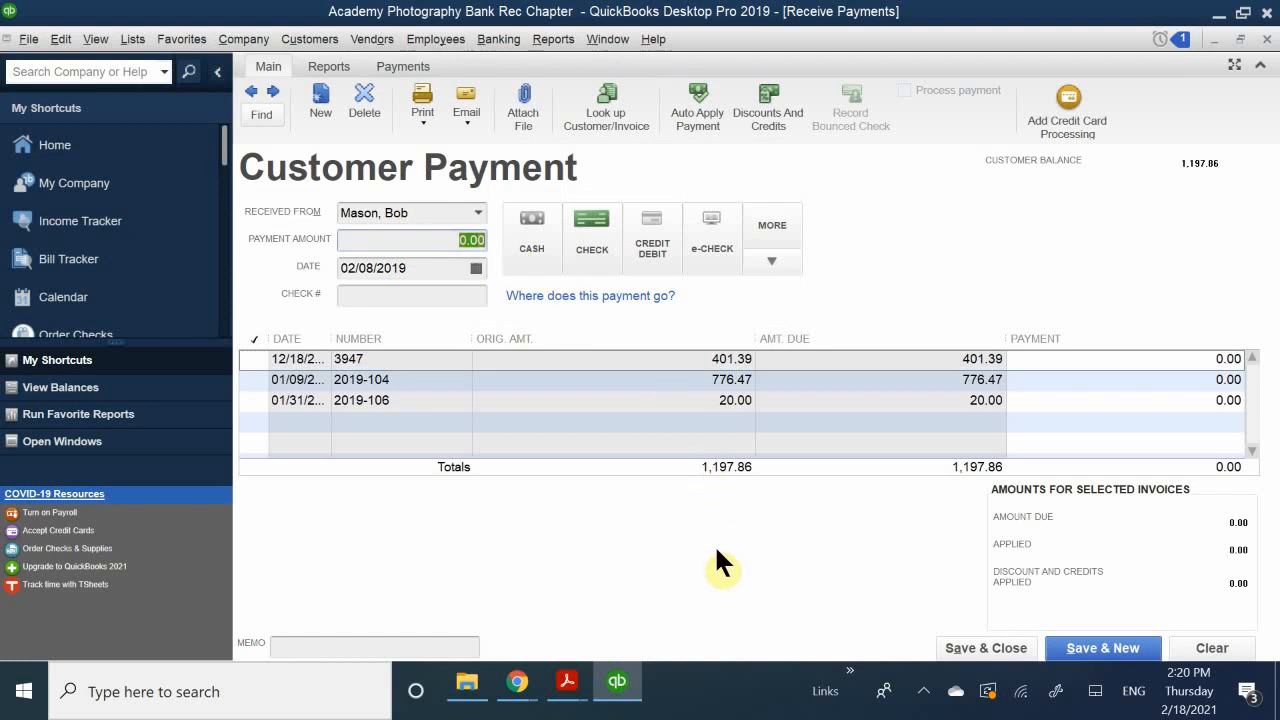
type("1197.86")
left_click(255, 359)
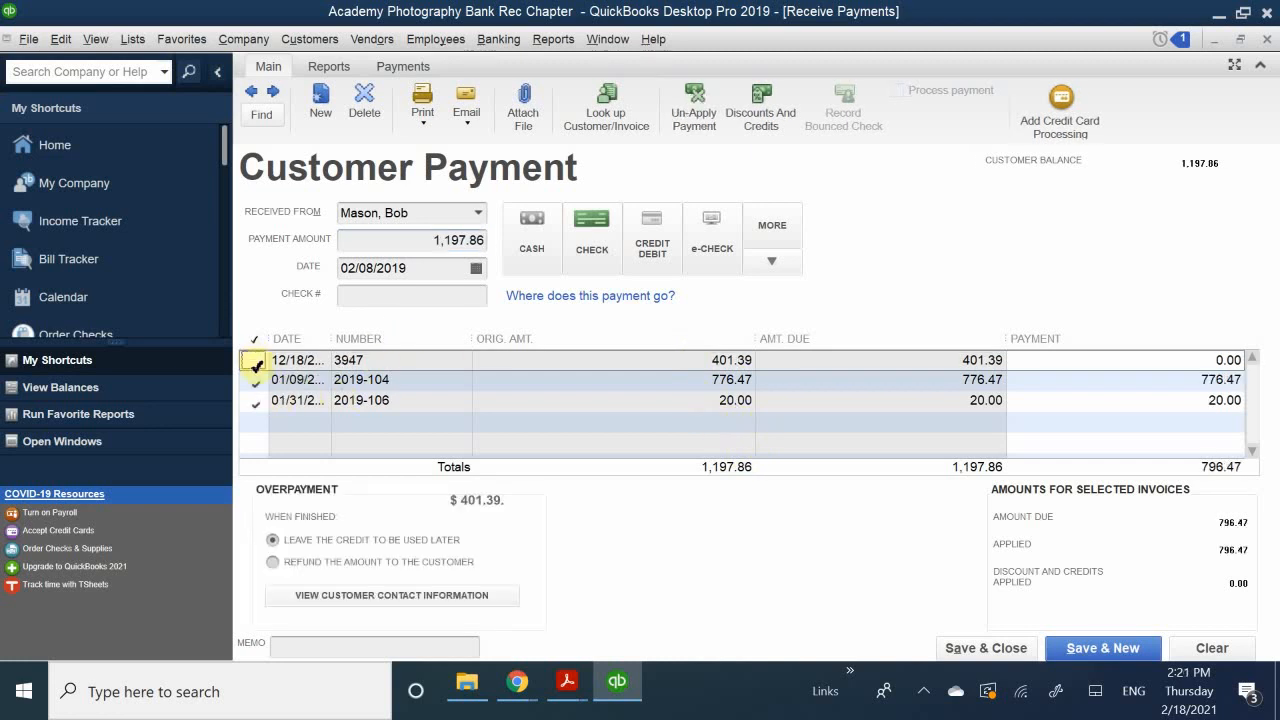
left_click(254, 362)
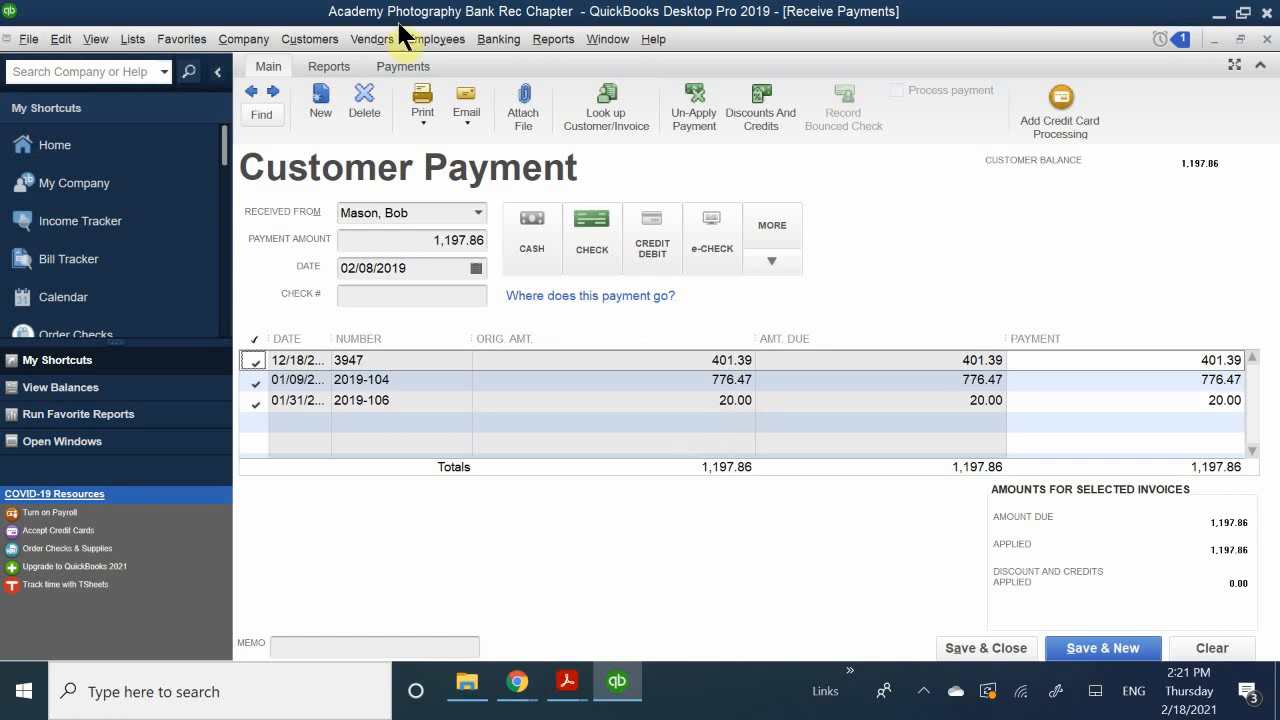
Keep check as the payment method, enter check number 2538, and save and close the payment
left_click(598, 228)
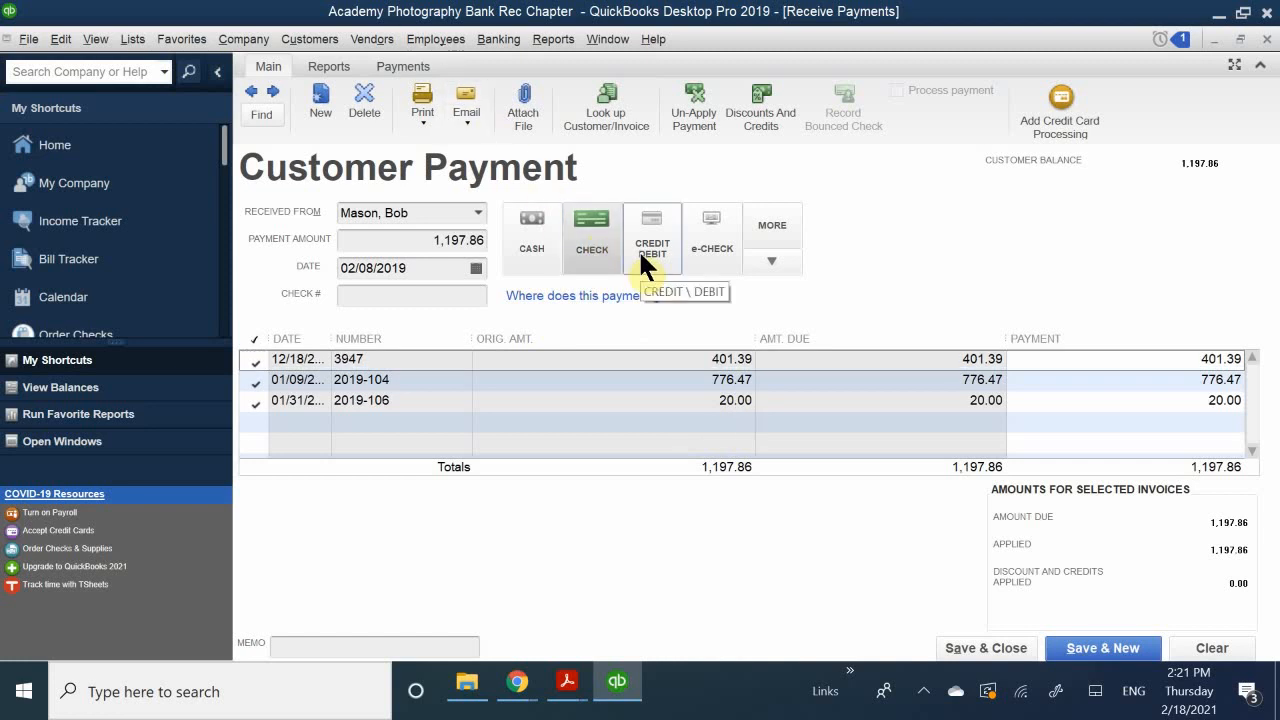
left_click(418, 300)
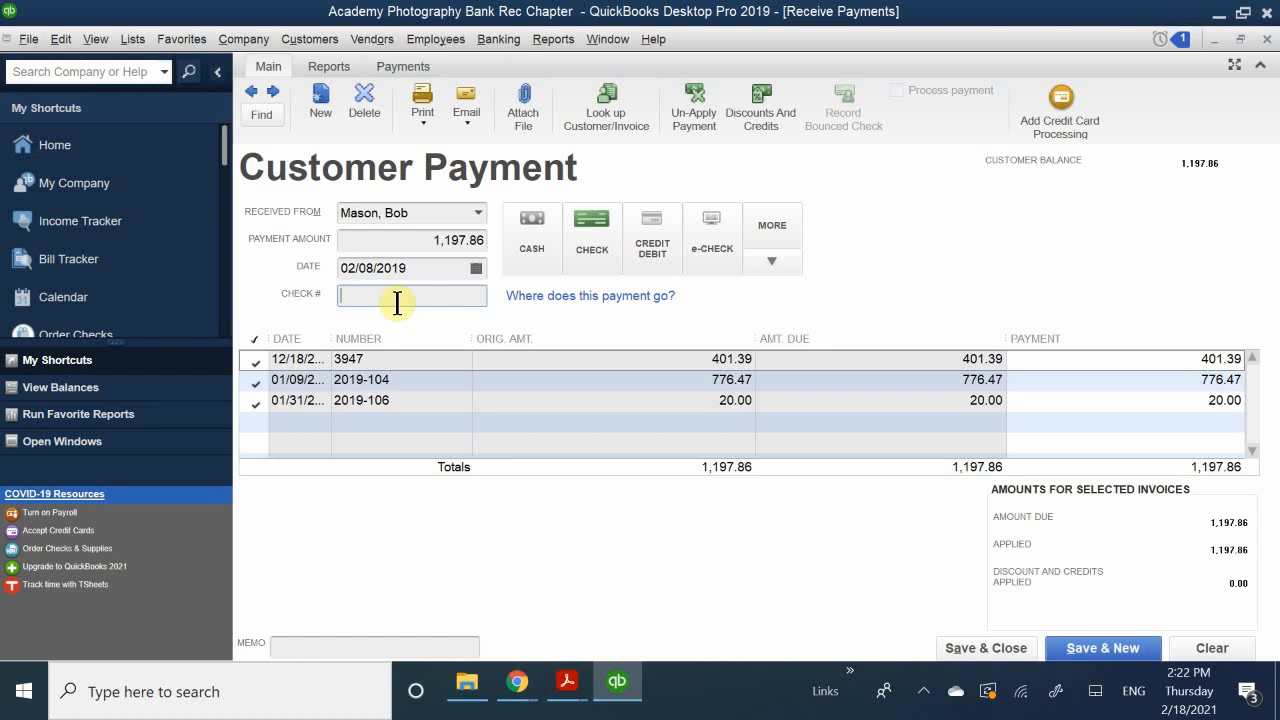
type("2538")
left_click(960, 650)
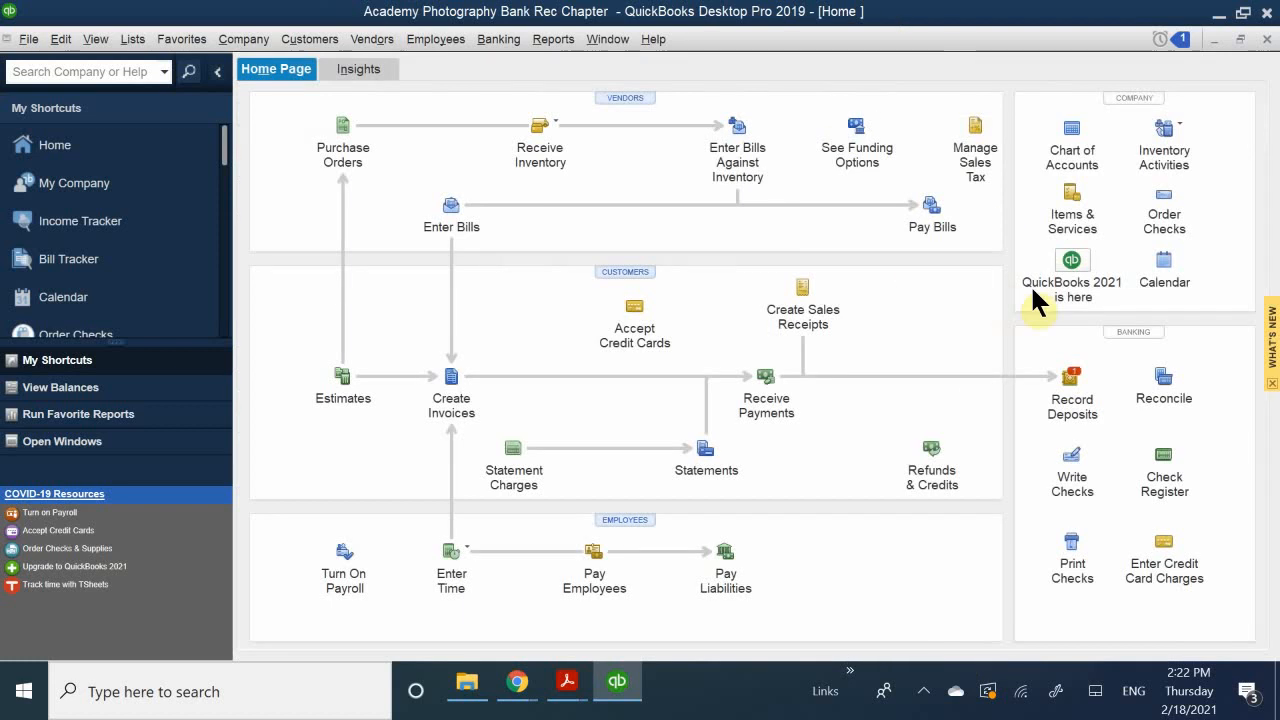
Deposit the replacement check 2538 for 1,197.86 into the Checking account and save the deposit
left_click(1073, 385)
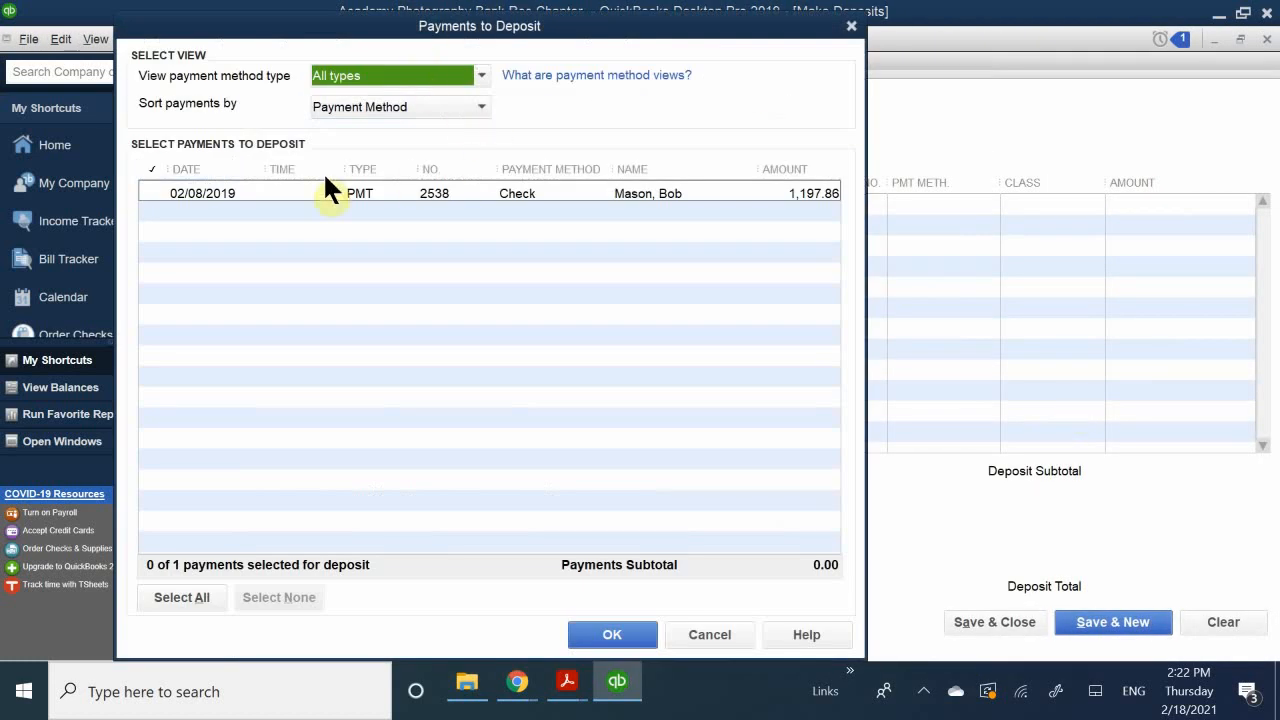
left_click(222, 192)
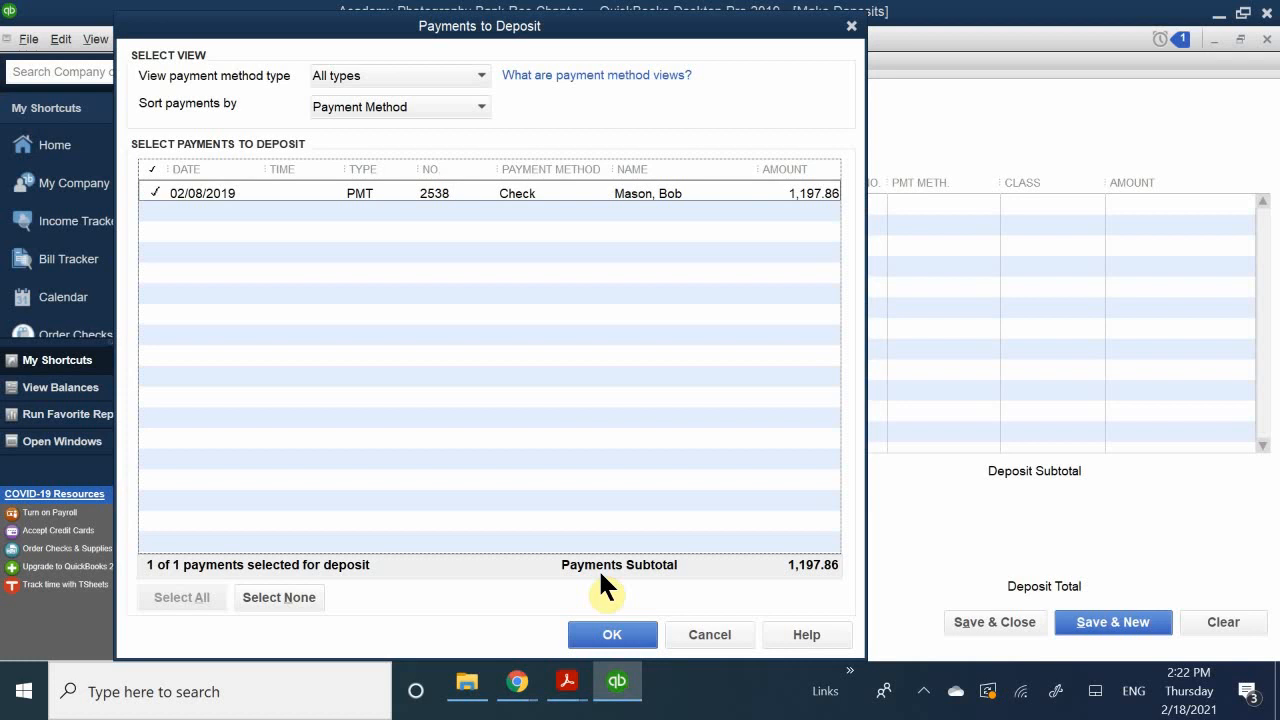
left_click(612, 635)
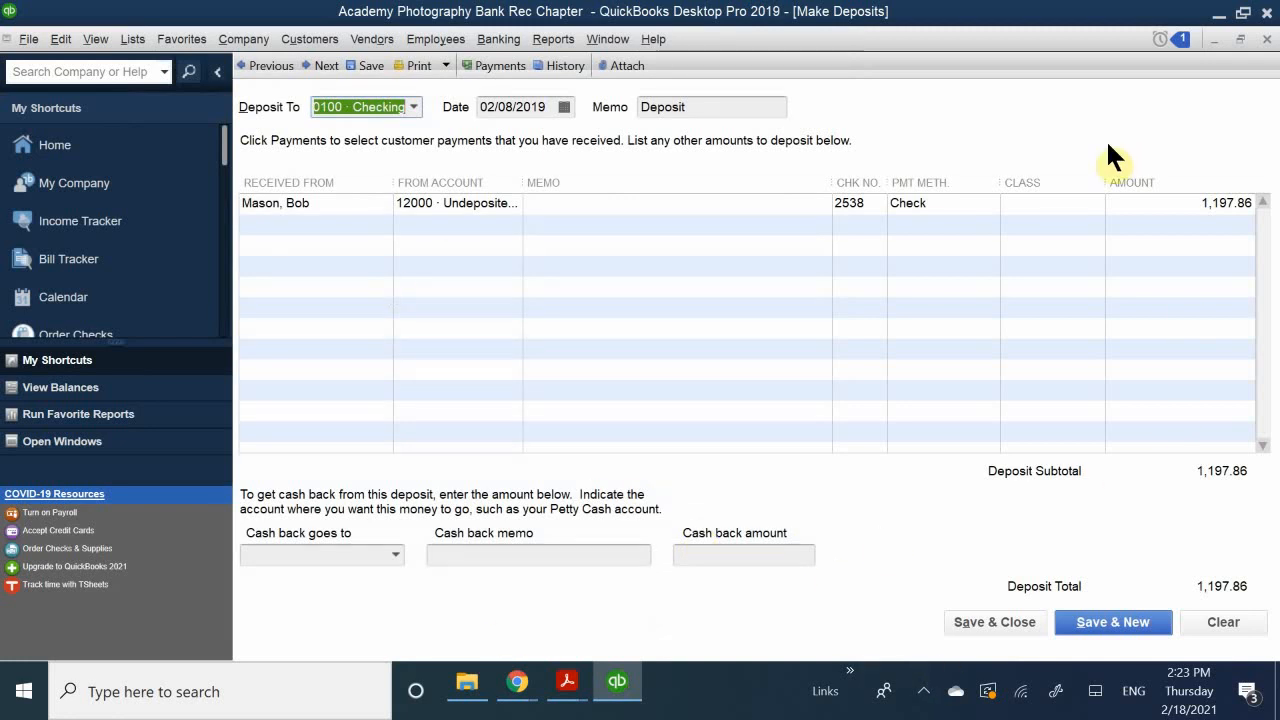
left_click(986, 617)
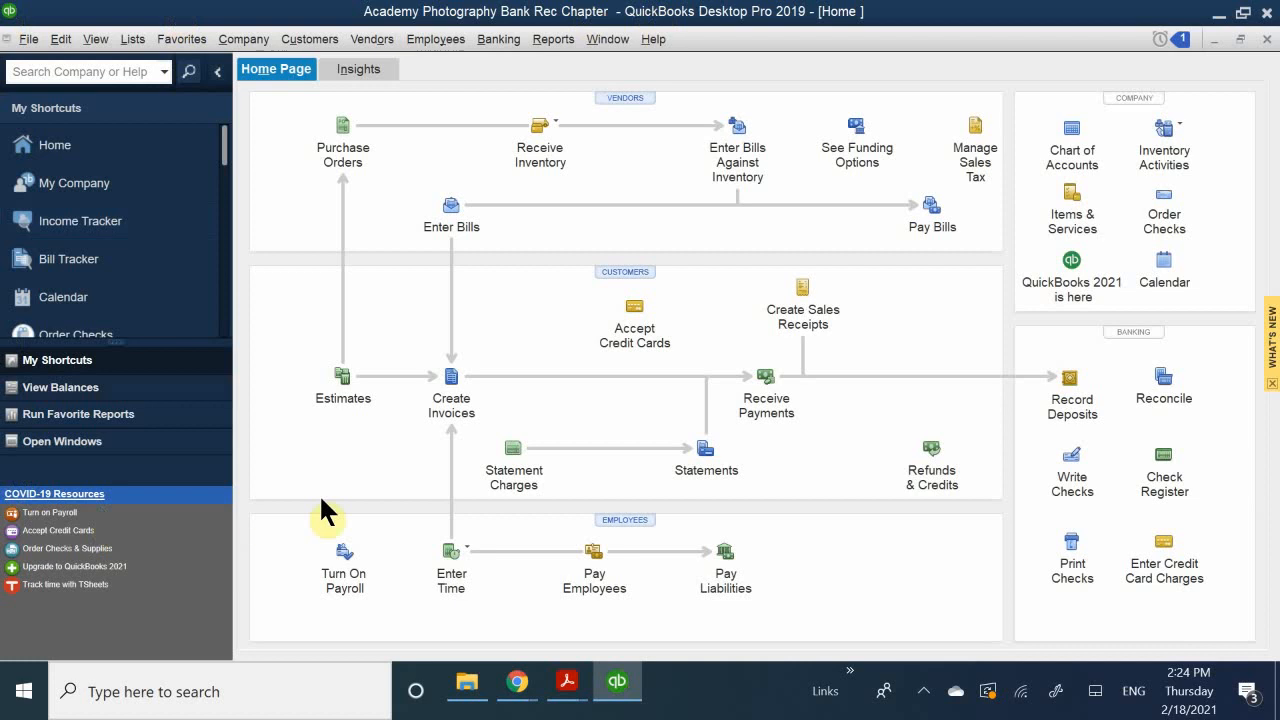
Switch to QB CH 5.pdf in Acrobat Reader and review the instructions for recording the bounced check and receiving its replacement
mouse_move(562, 700)
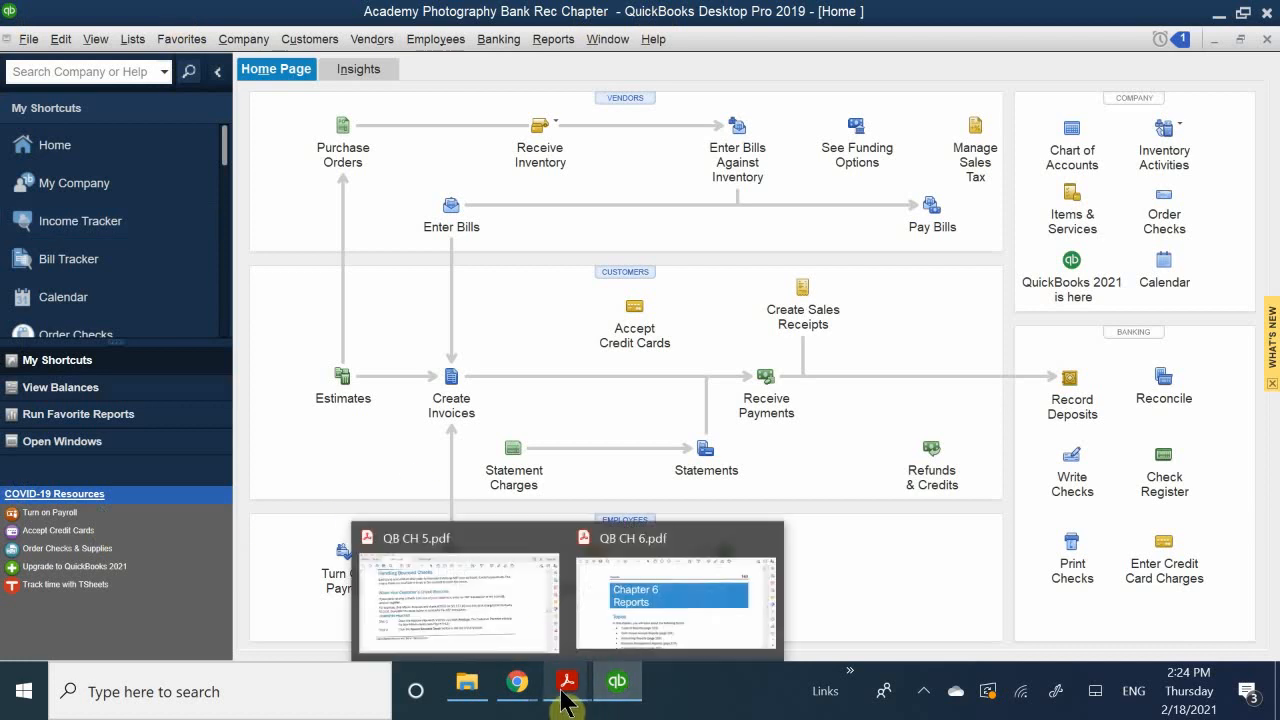
left_click(501, 611)
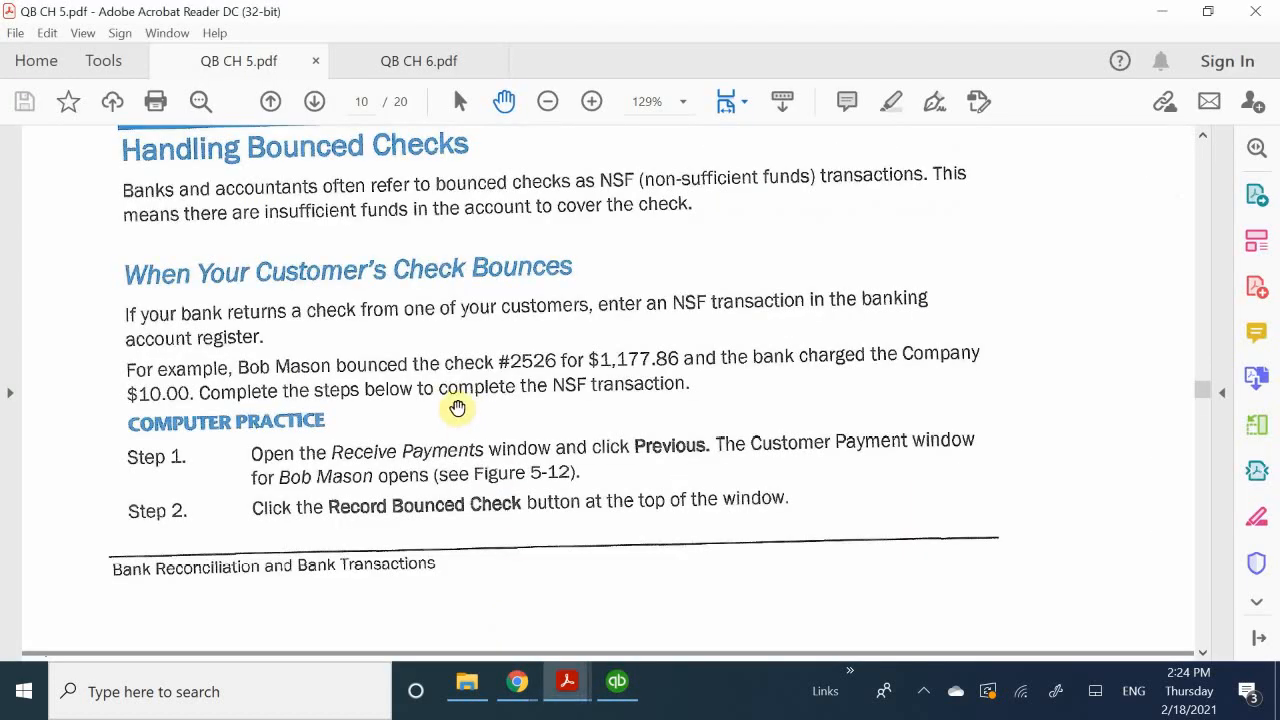
scroll(467, 410, "down", 10)
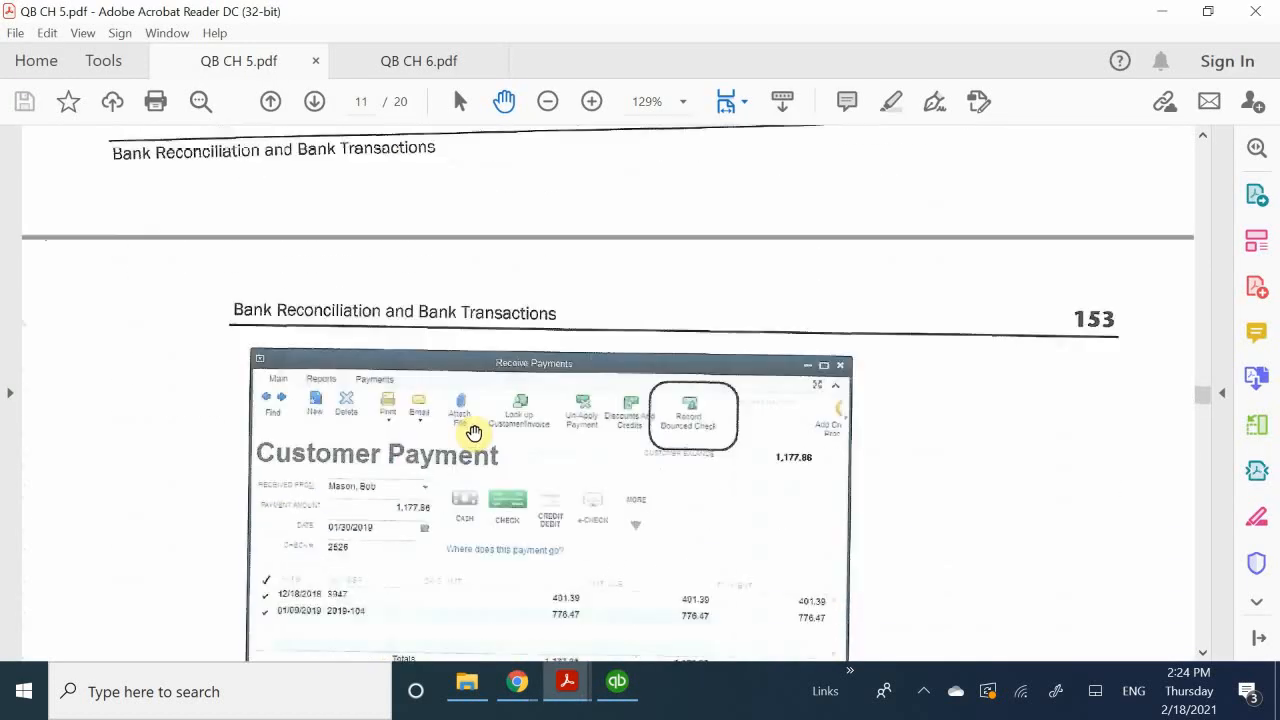
scroll(476, 430, "down", 15)
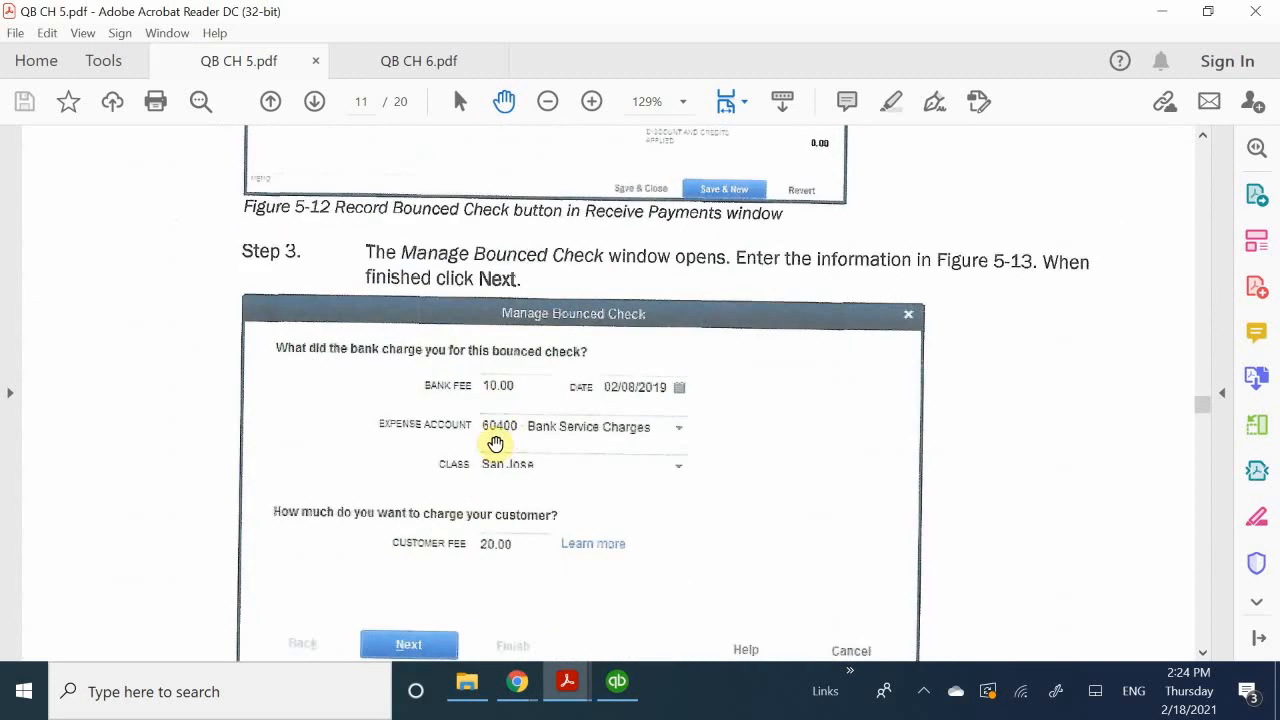
scroll(501, 463, "down", 1)
scroll(501, 463, "down", 13)
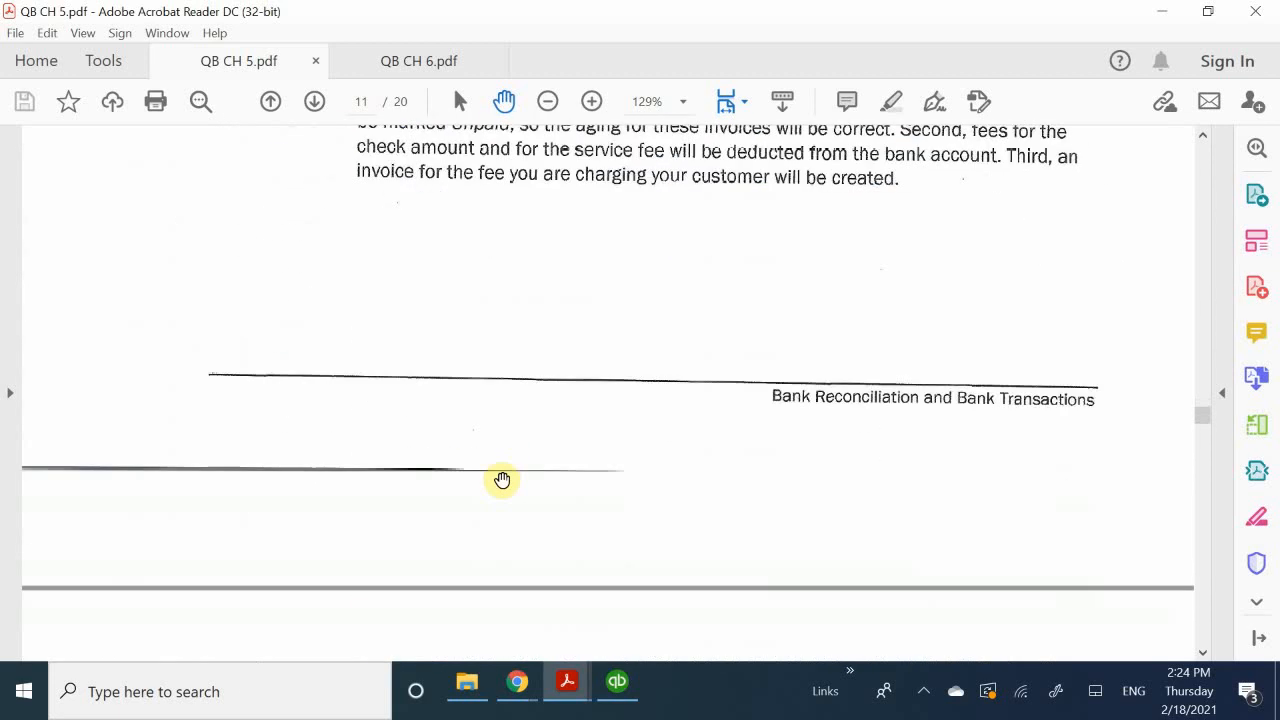
scroll(495, 484, "down", 2)
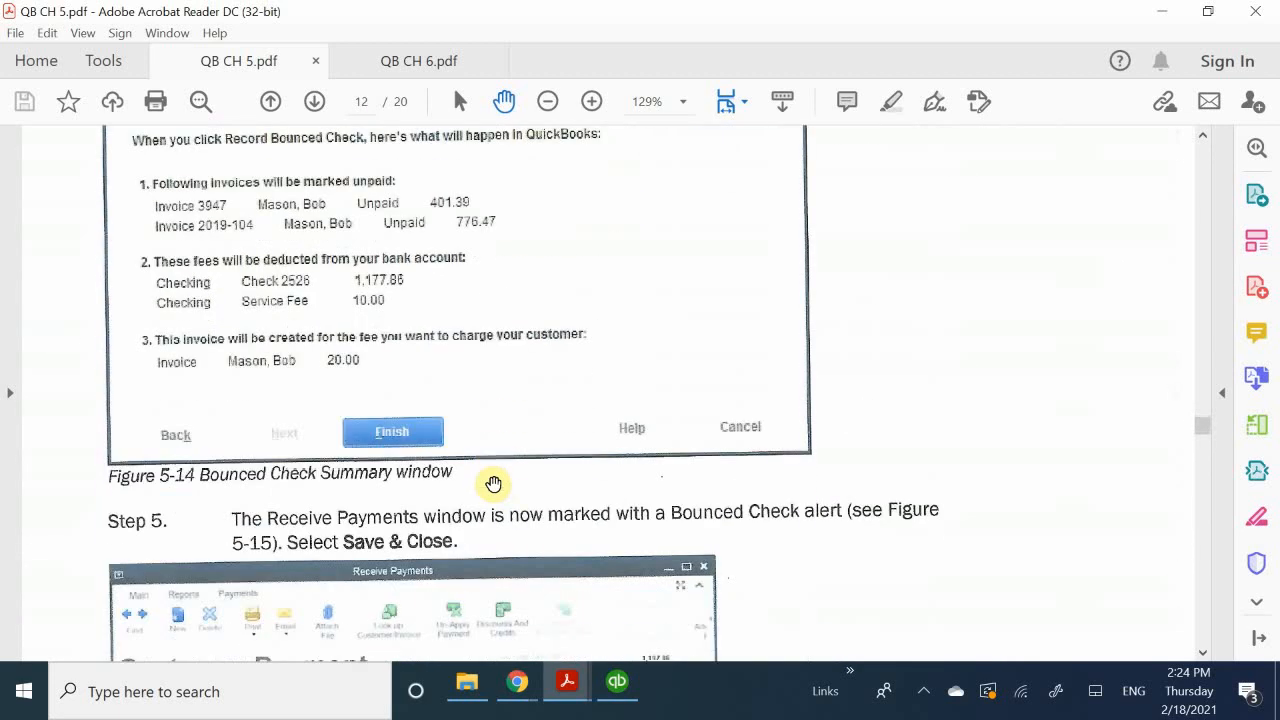
scroll(492, 500, "down", 6)
scroll(490, 512, "down", 4)
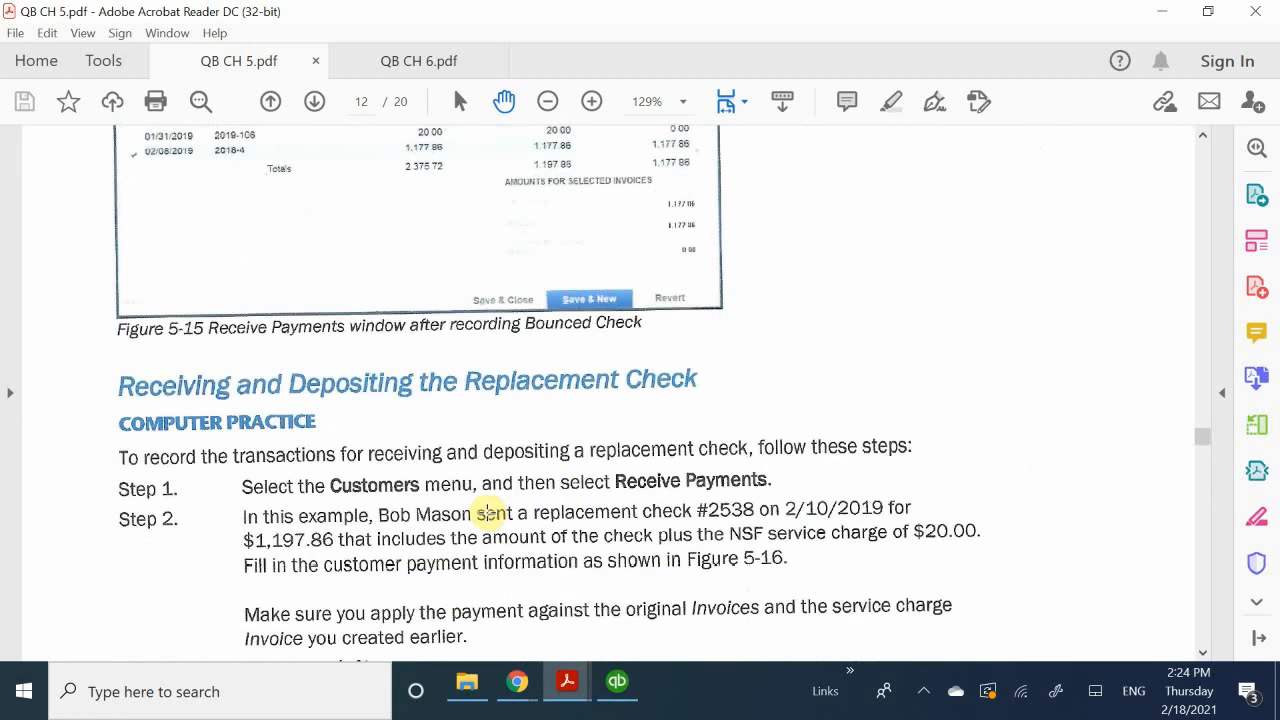
scroll(488, 512, "up", 8)
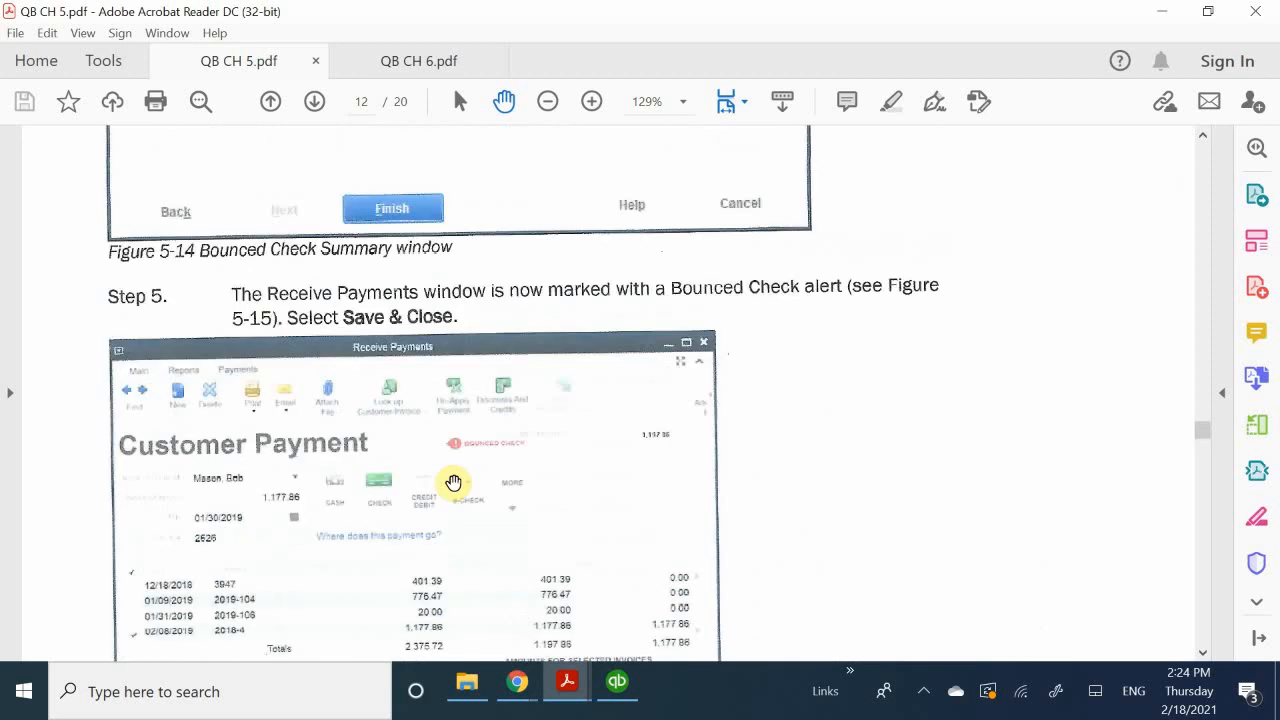
scroll(455, 490, "down", 6)
scroll(432, 487, "down", 16)
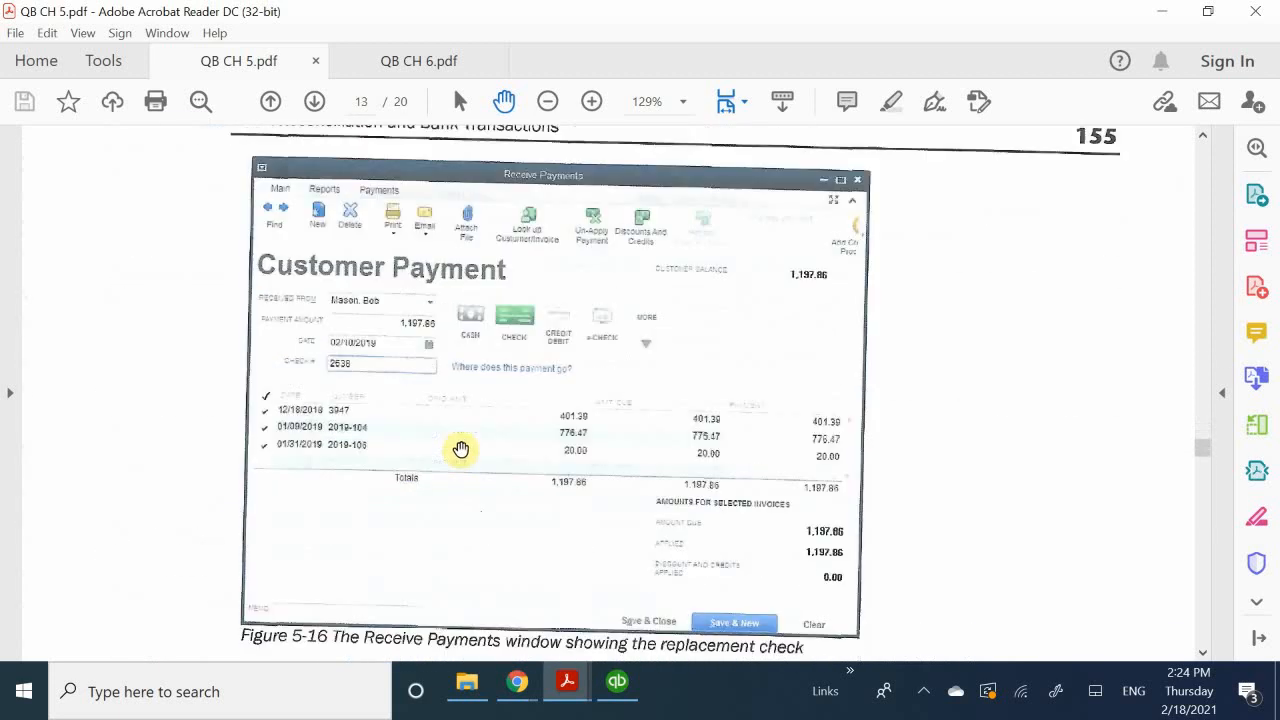
Read the "If Your Check Bounces" section about handling a company check returned by the bank
scroll(460, 449, "down", 3)
scroll(460, 449, "up", 6)
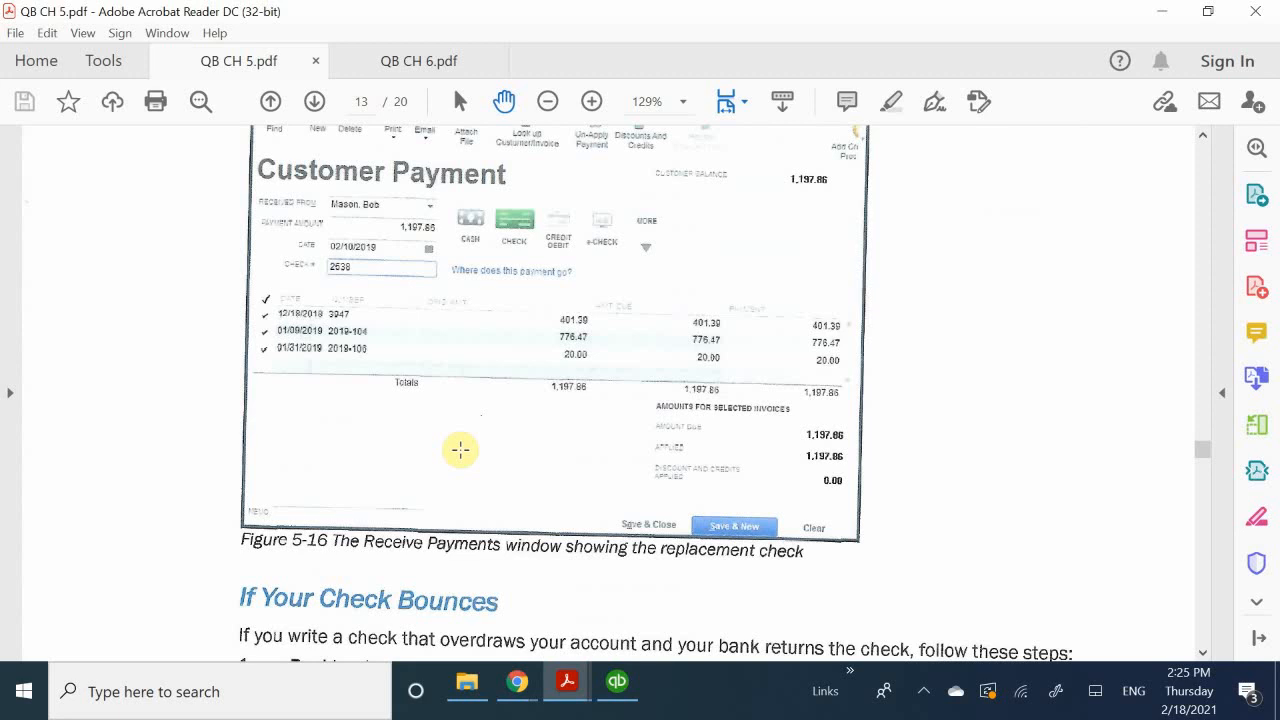
scroll(523, 534, "down", 4)
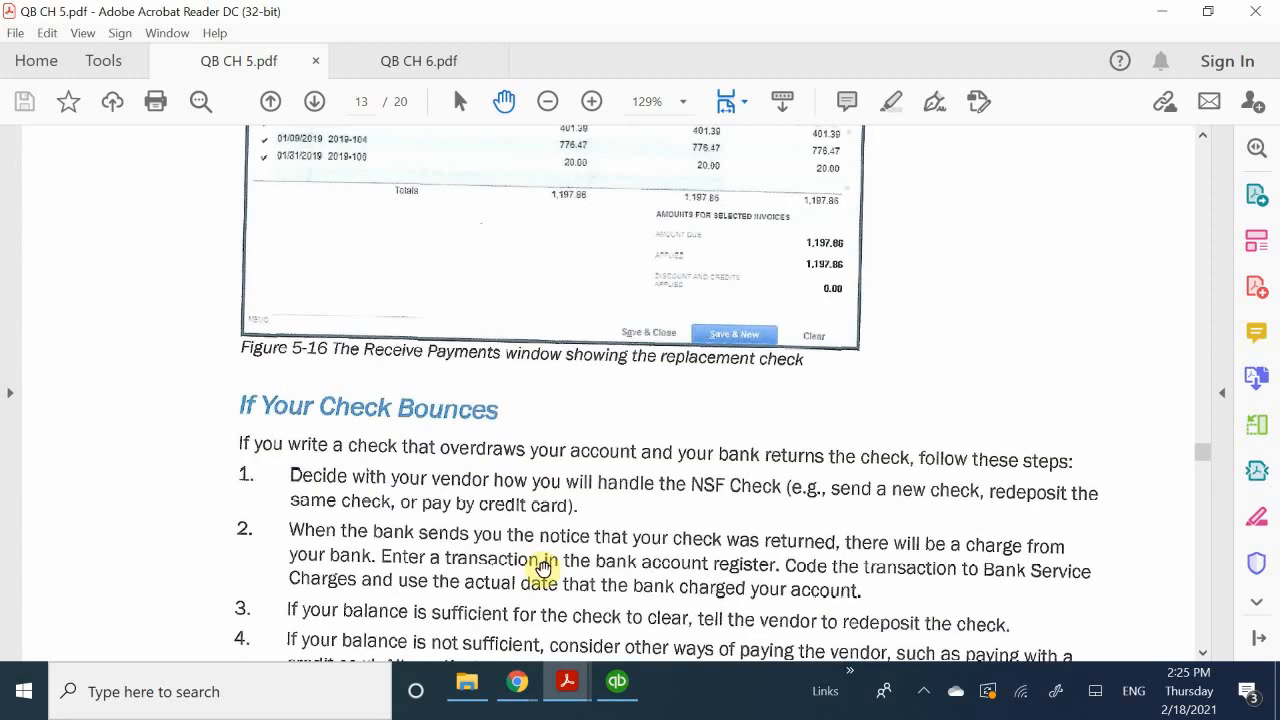
scroll(550, 561, "down", 1)
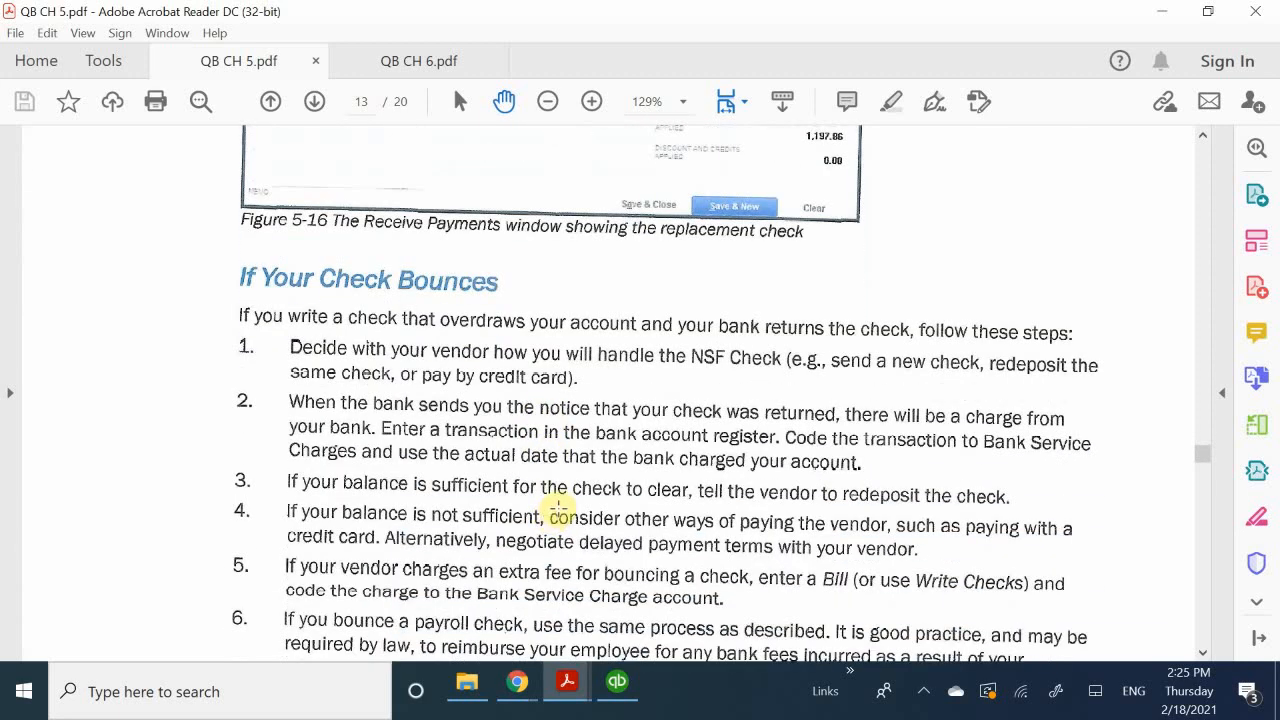
scroll(552, 515, "down", 2)
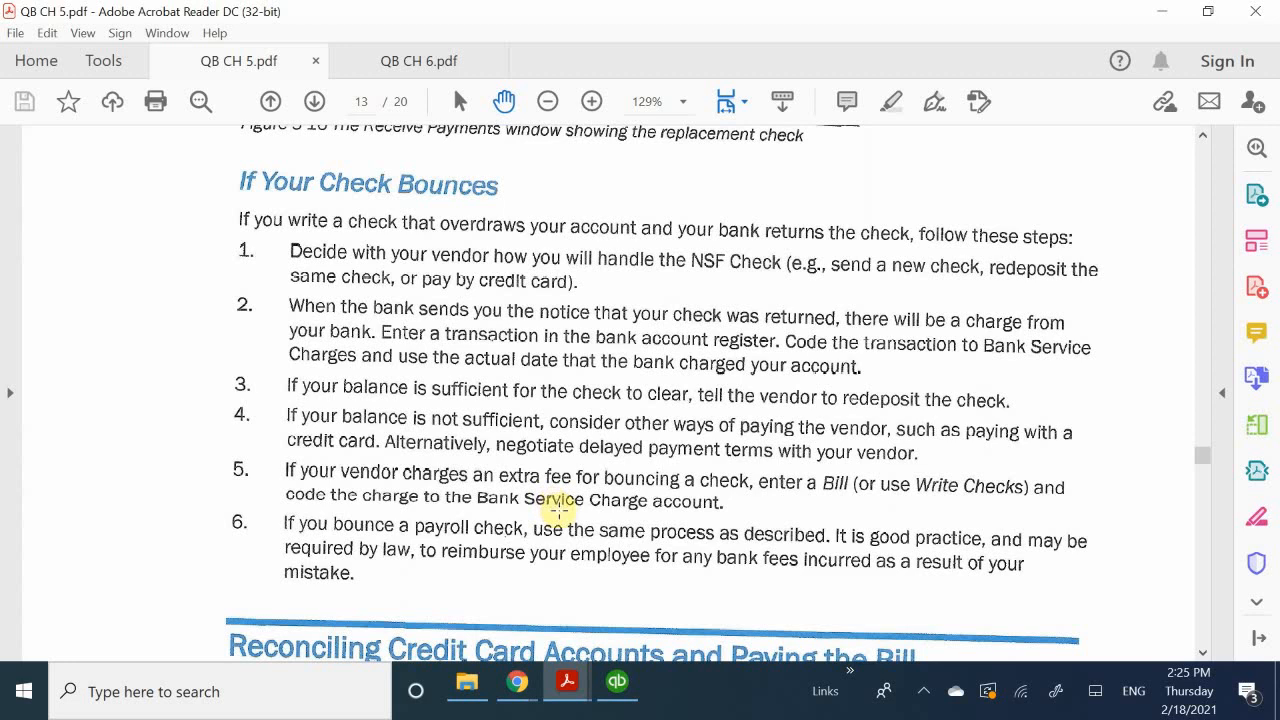
Read the remaining guidance on a bounced company check and the introduction to reconciling credit card accounts and paying the bill
scroll(575, 532, "up", 1)
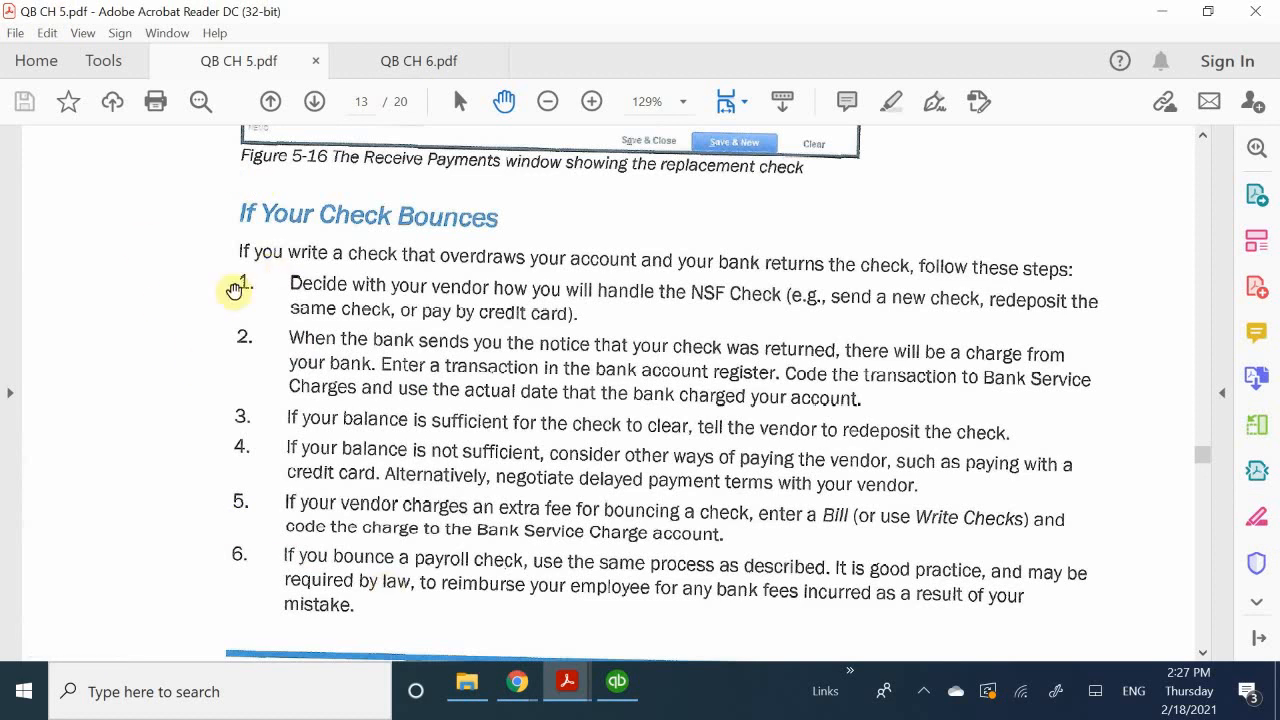
scroll(237, 289, "down", 5)
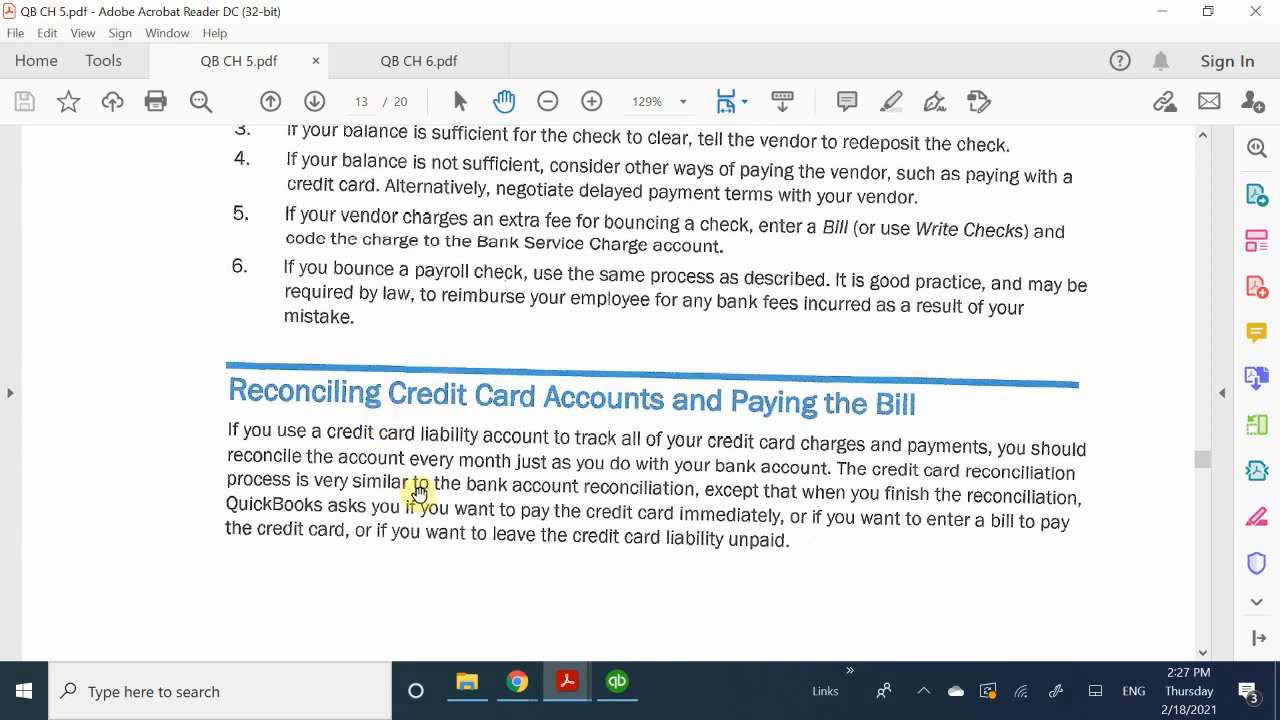
scroll(416, 492, "up", 5)
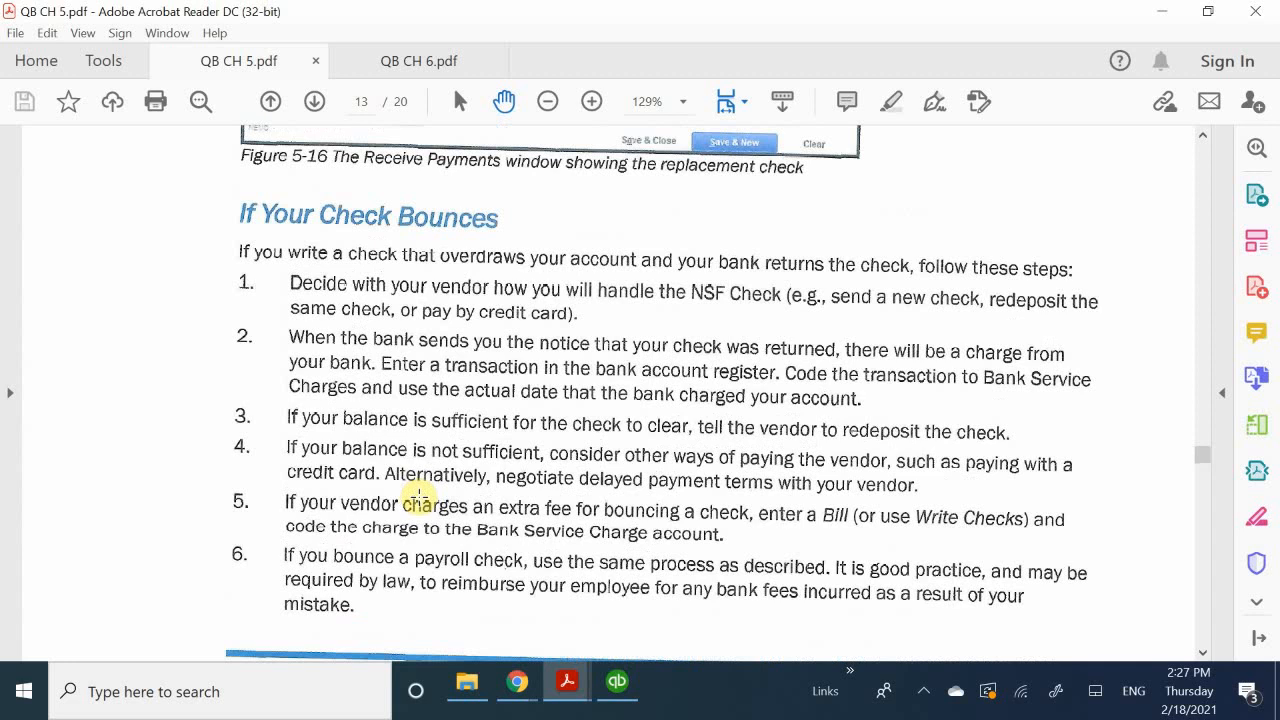
scroll(397, 375, "down", 2)
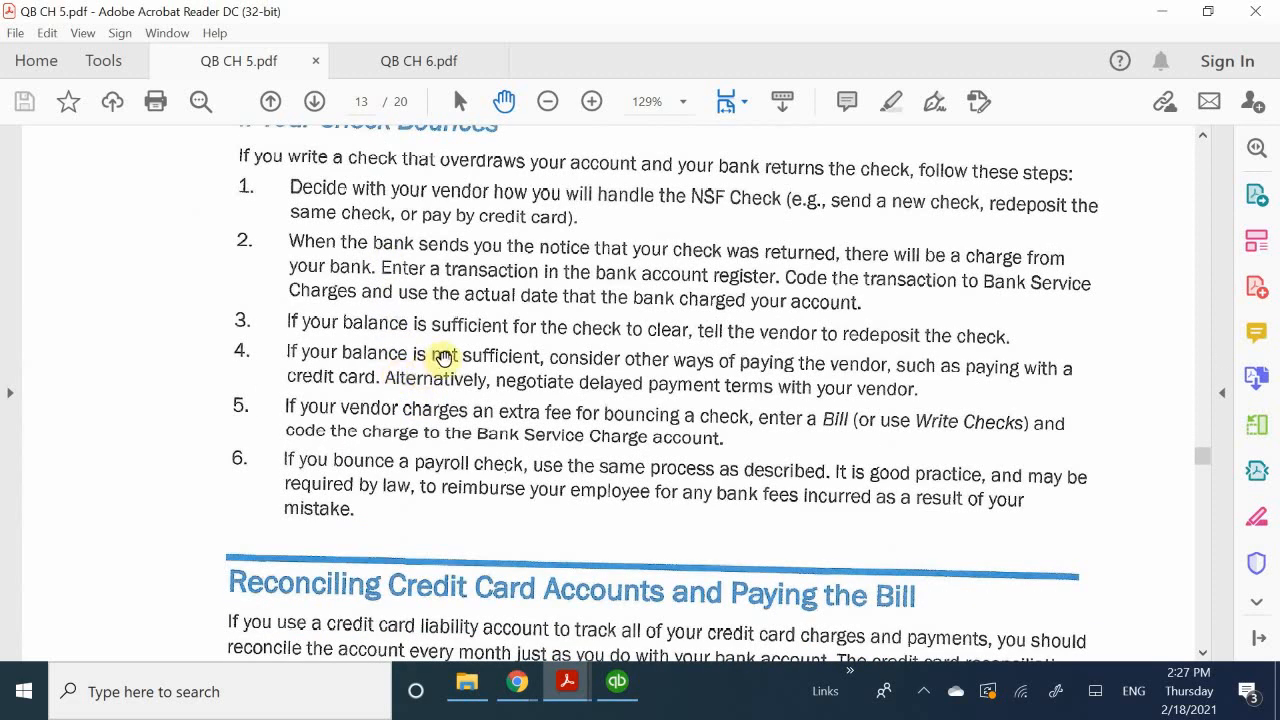
scroll(443, 360, "down", 5)
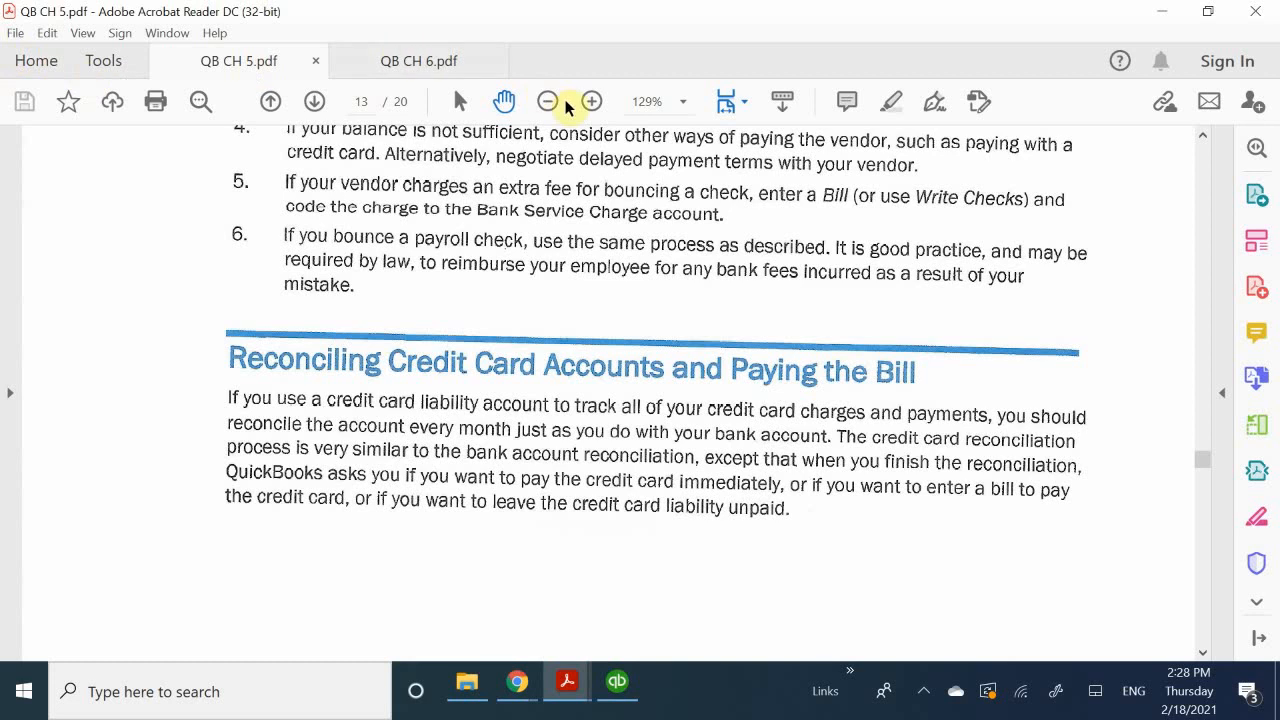
scroll(880, 133, "down", 1)
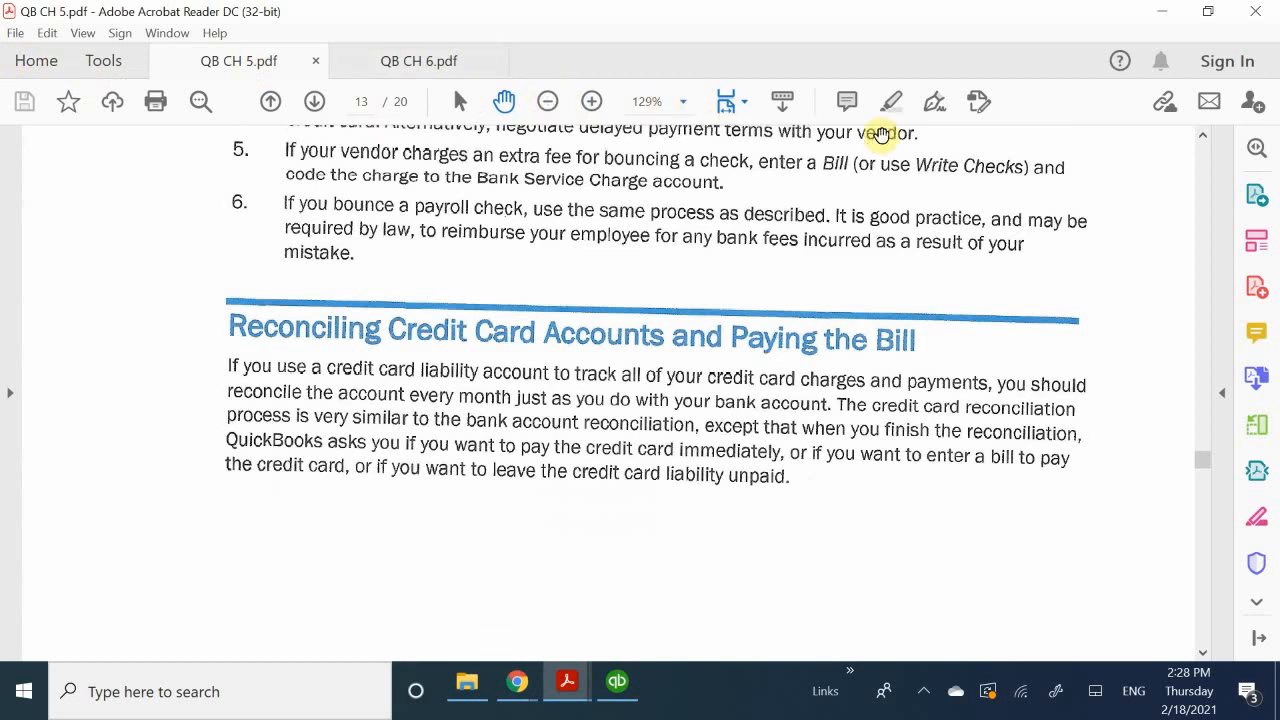
Examine the National Bank Visa Gold statement in Figure 5-17, including its dates, transactions, finance charges and new balance
scroll(880, 133, "down", 8)
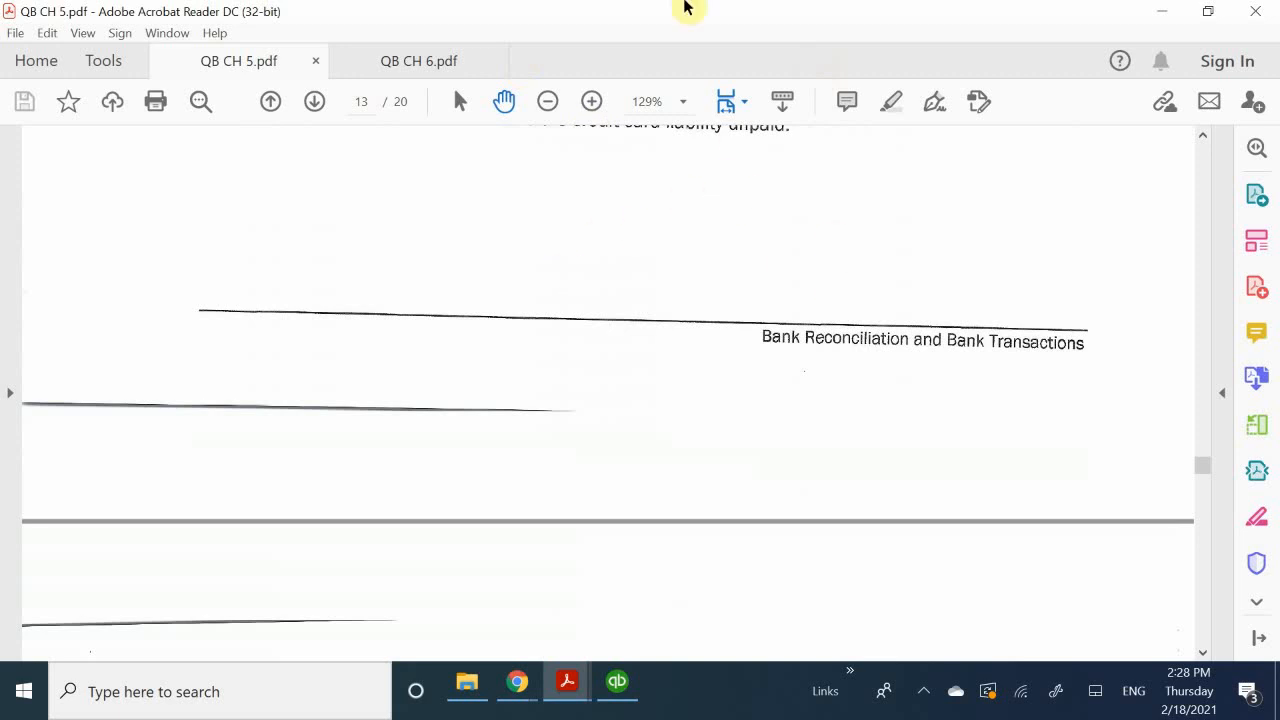
scroll(717, 434, "down", 9)
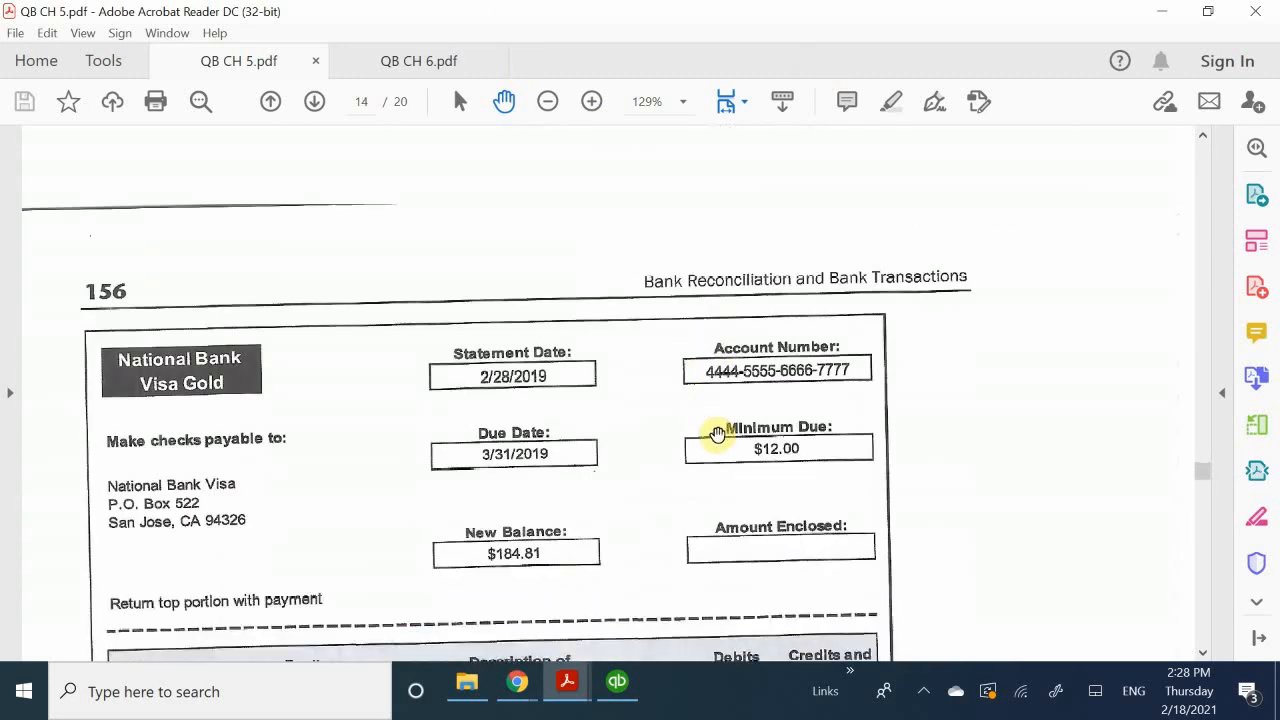
scroll(737, 420, "up", 1)
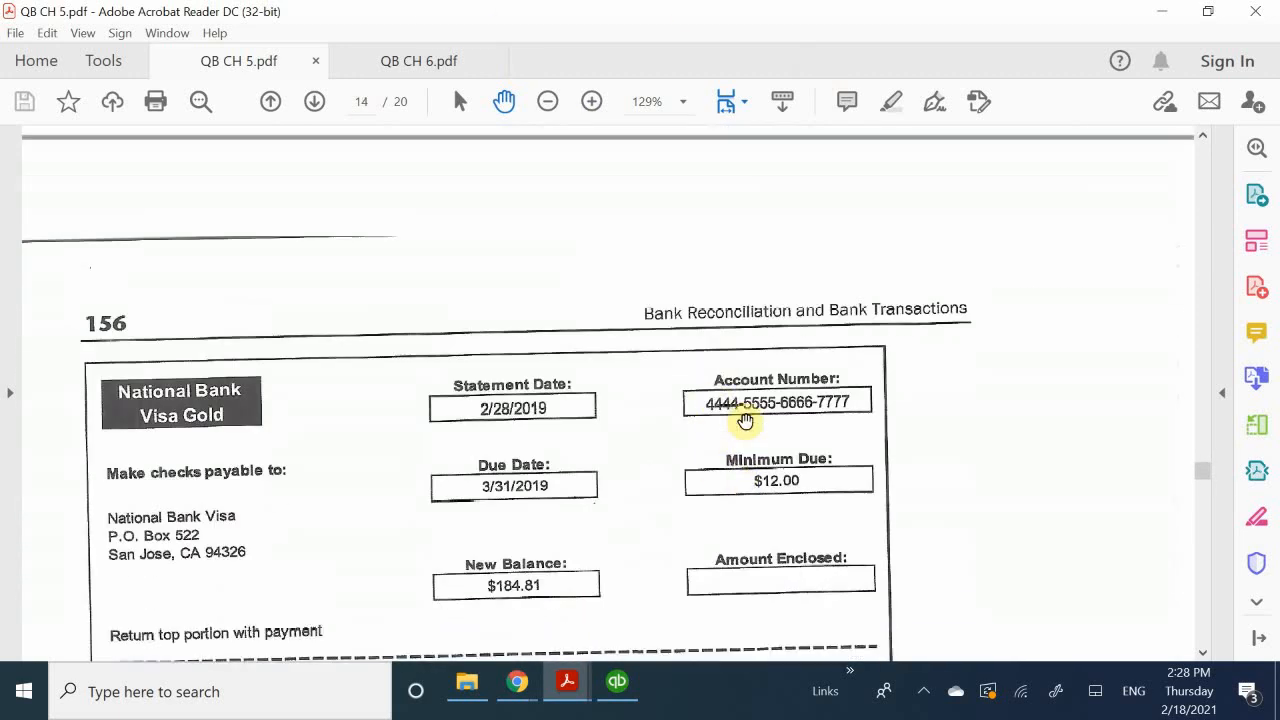
scroll(745, 420, "up", 2)
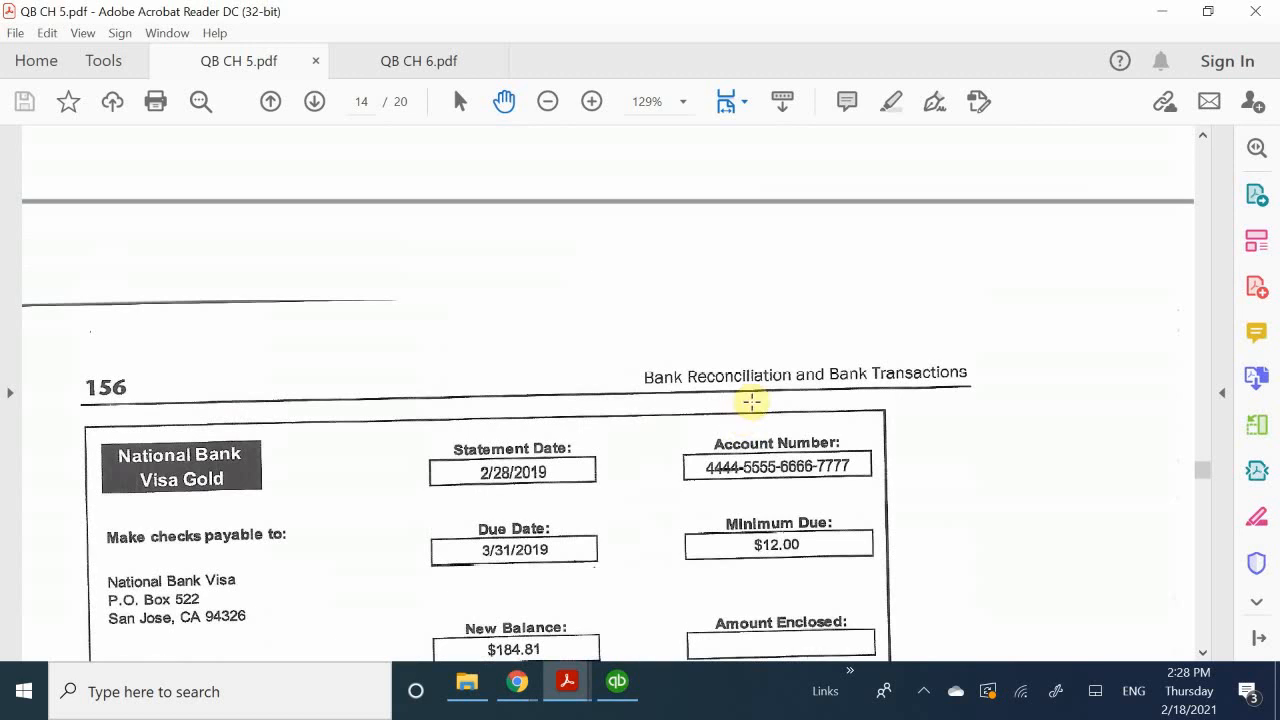
scroll(752, 401, "down", 6)
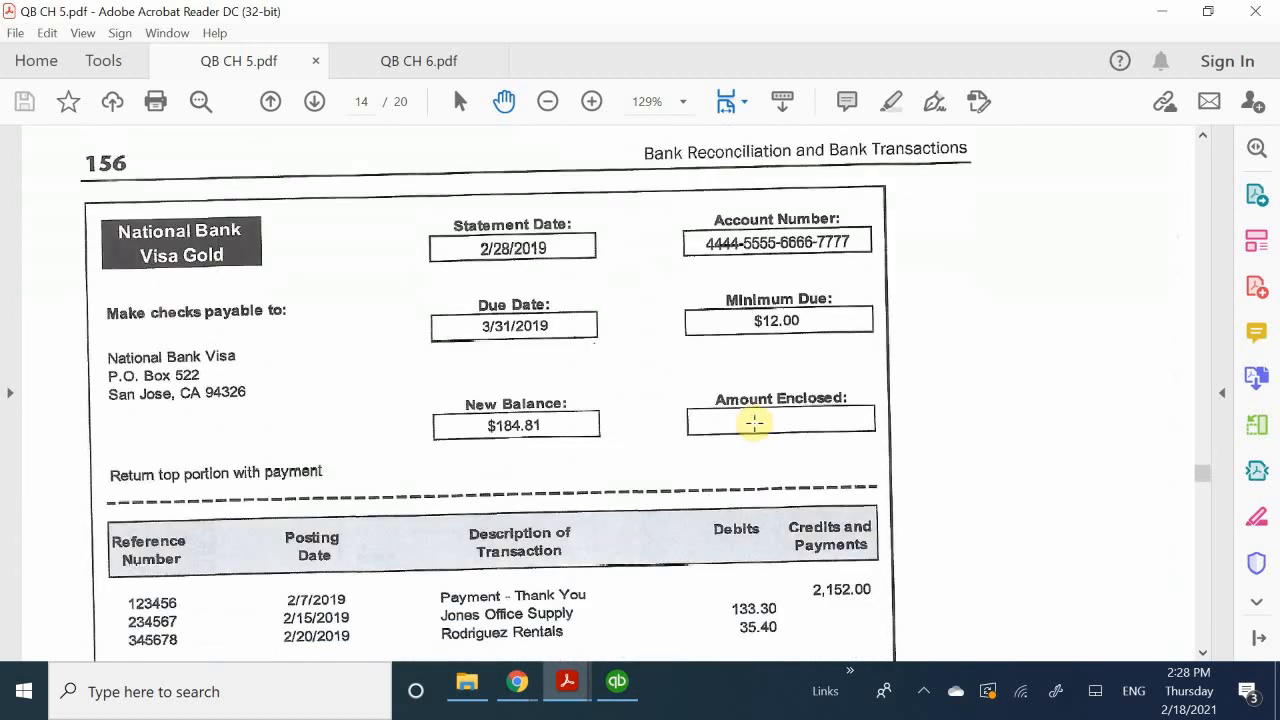
scroll(754, 423, "up", 1)
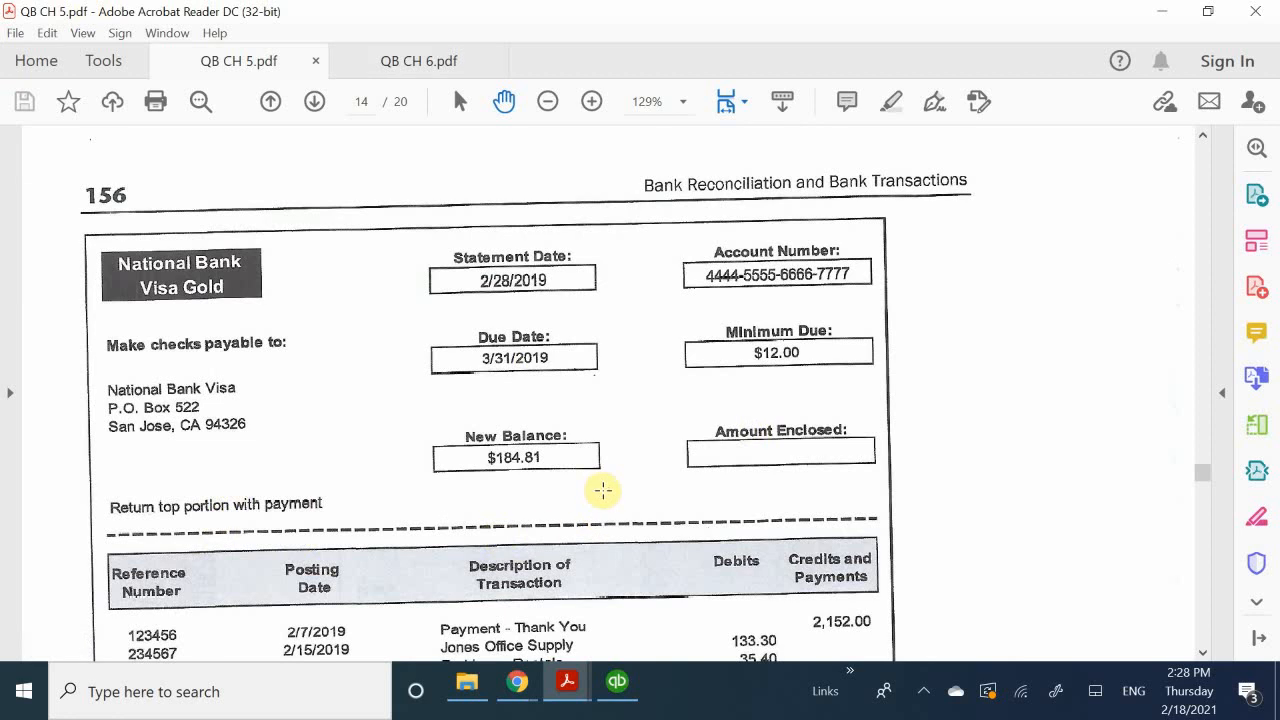
scroll(603, 490, "down", 4)
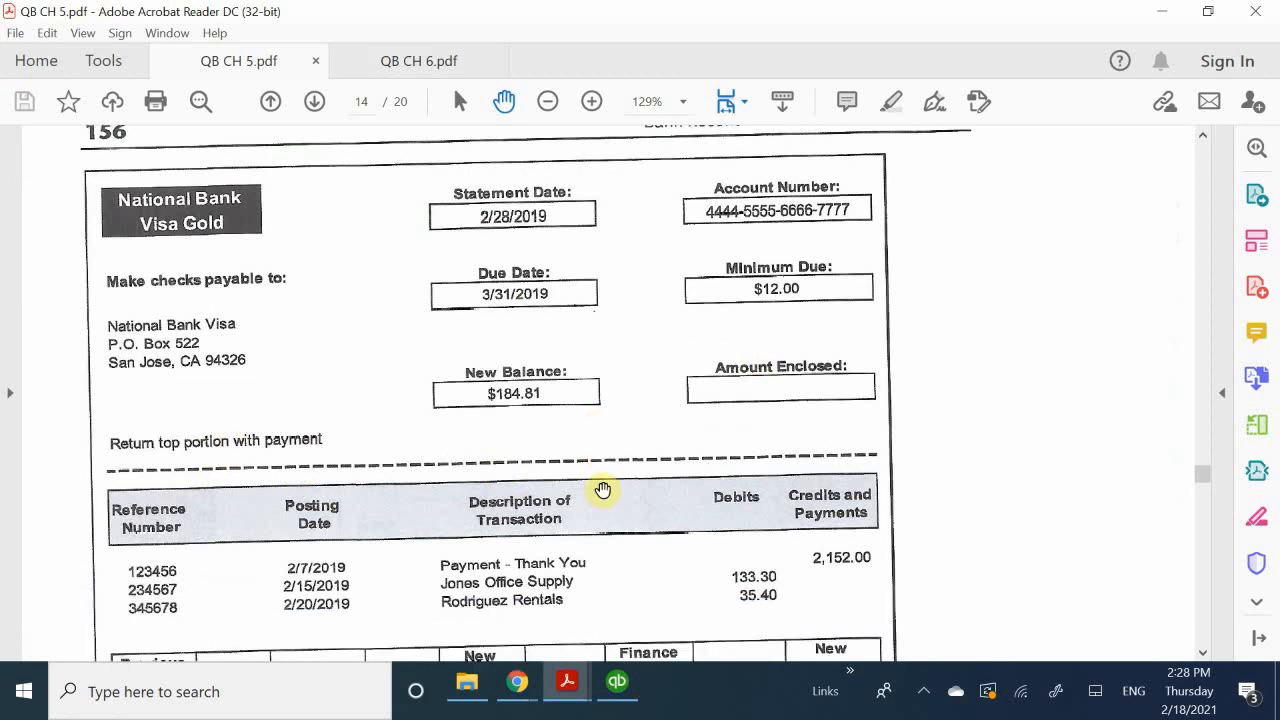
scroll(603, 490, "down", 1)
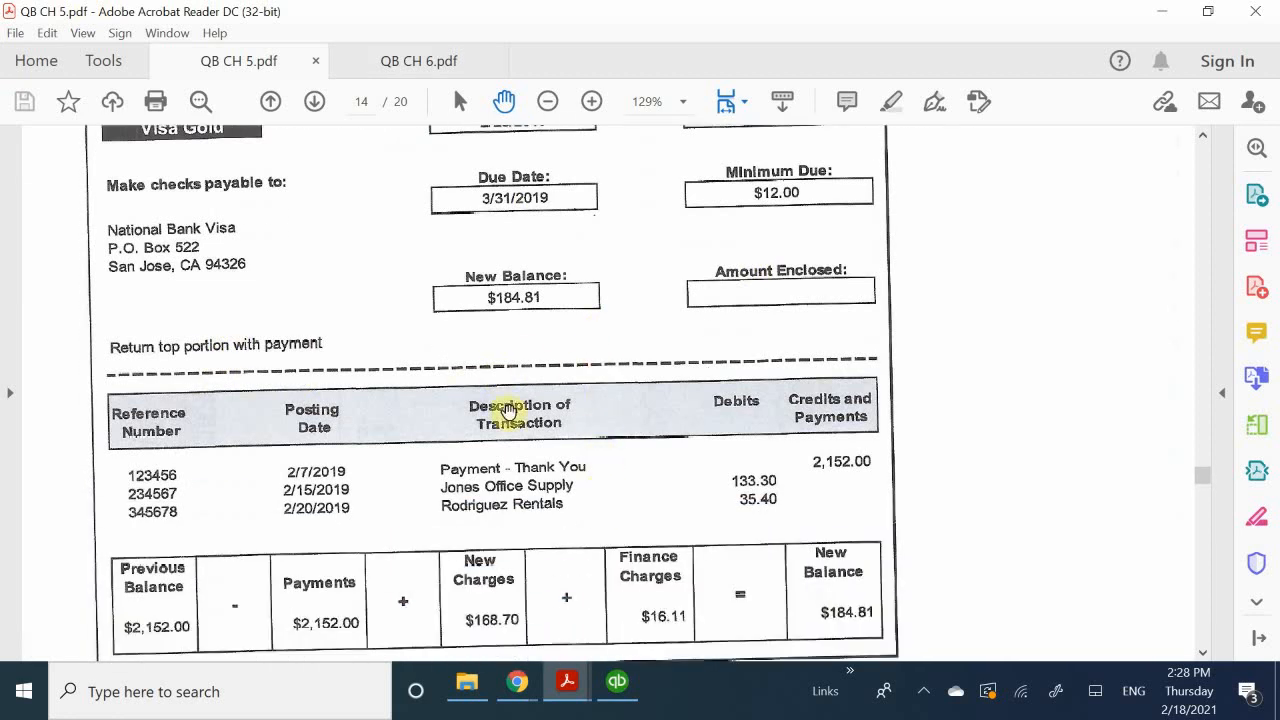
scroll(663, 436, "down", 1)
scroll(665, 438, "down", 1)
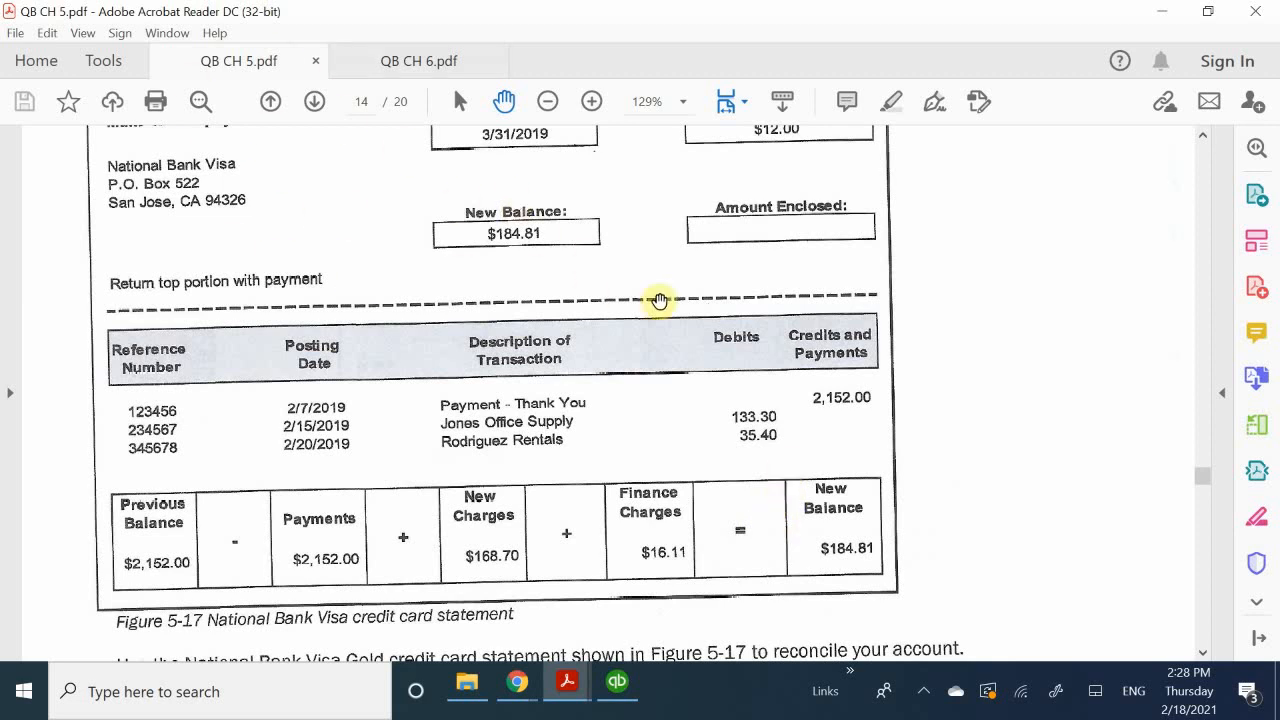
scroll(712, 175, "down", 1)
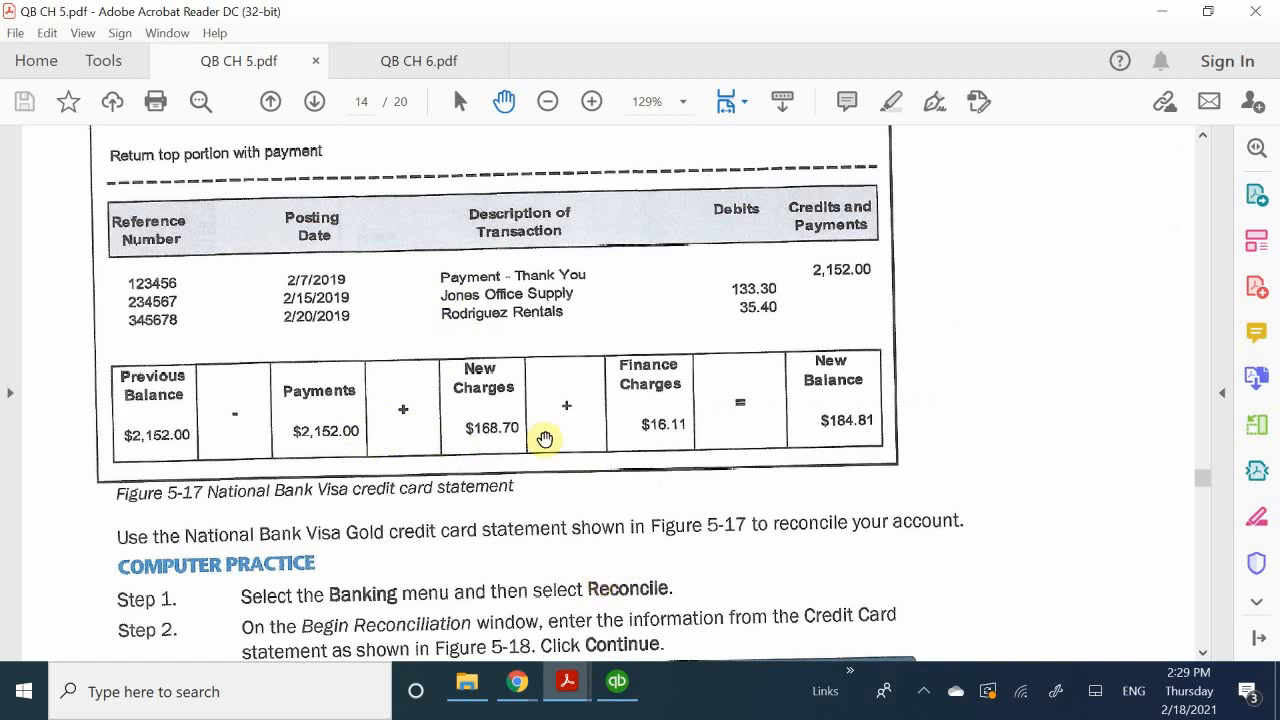
scroll(544, 438, "up", 3)
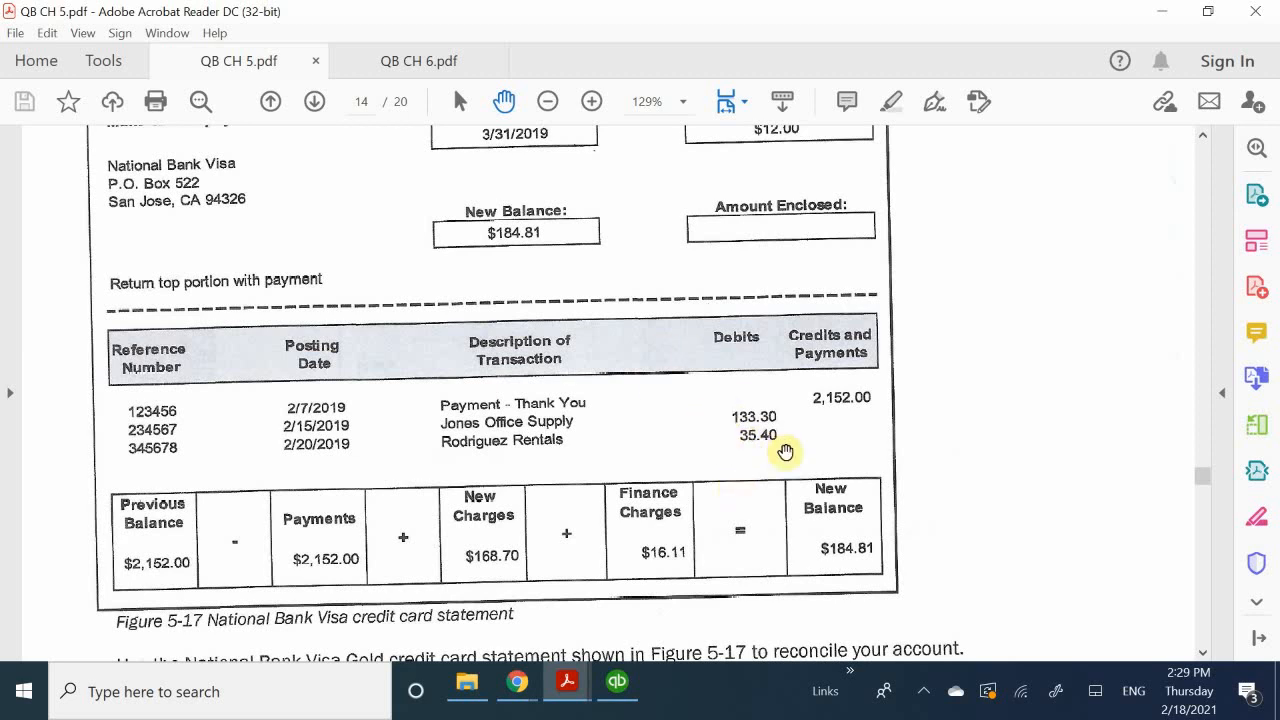
scroll(786, 450, "down", 1)
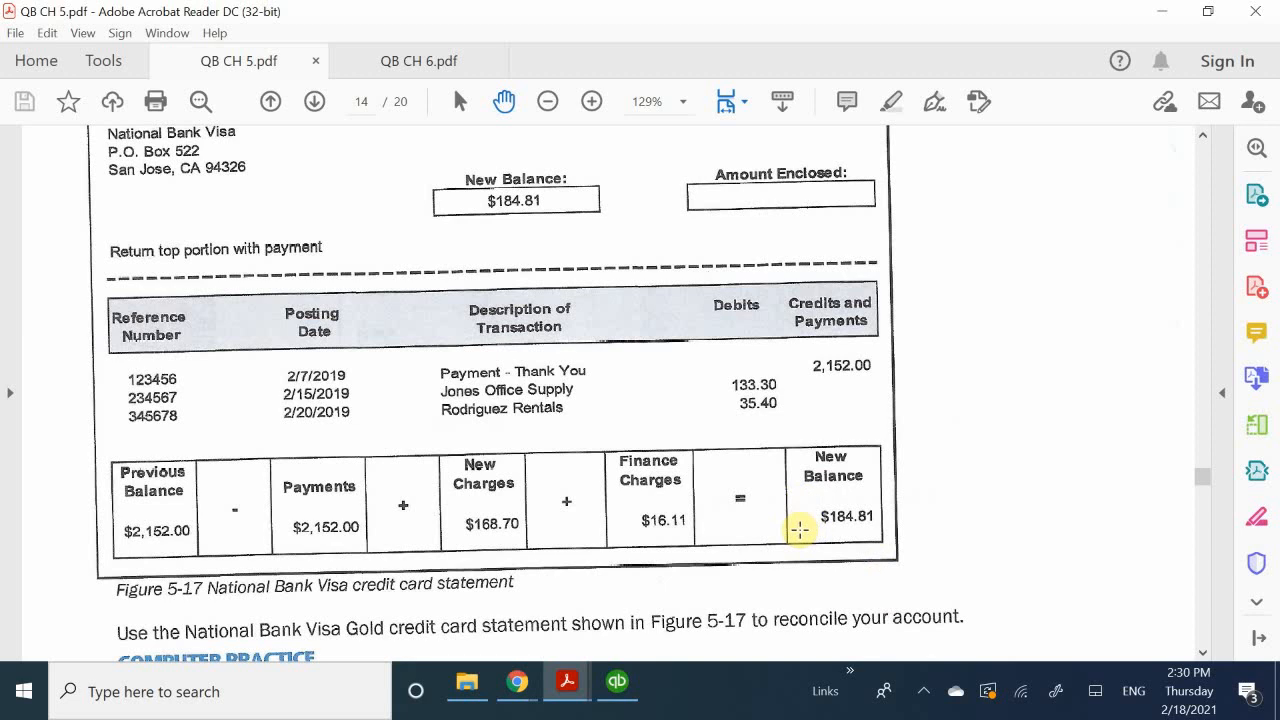
Switch to QuickBooks and start a reconciliation for the 22000 National Bank VISA Gold account
left_click(617, 683)
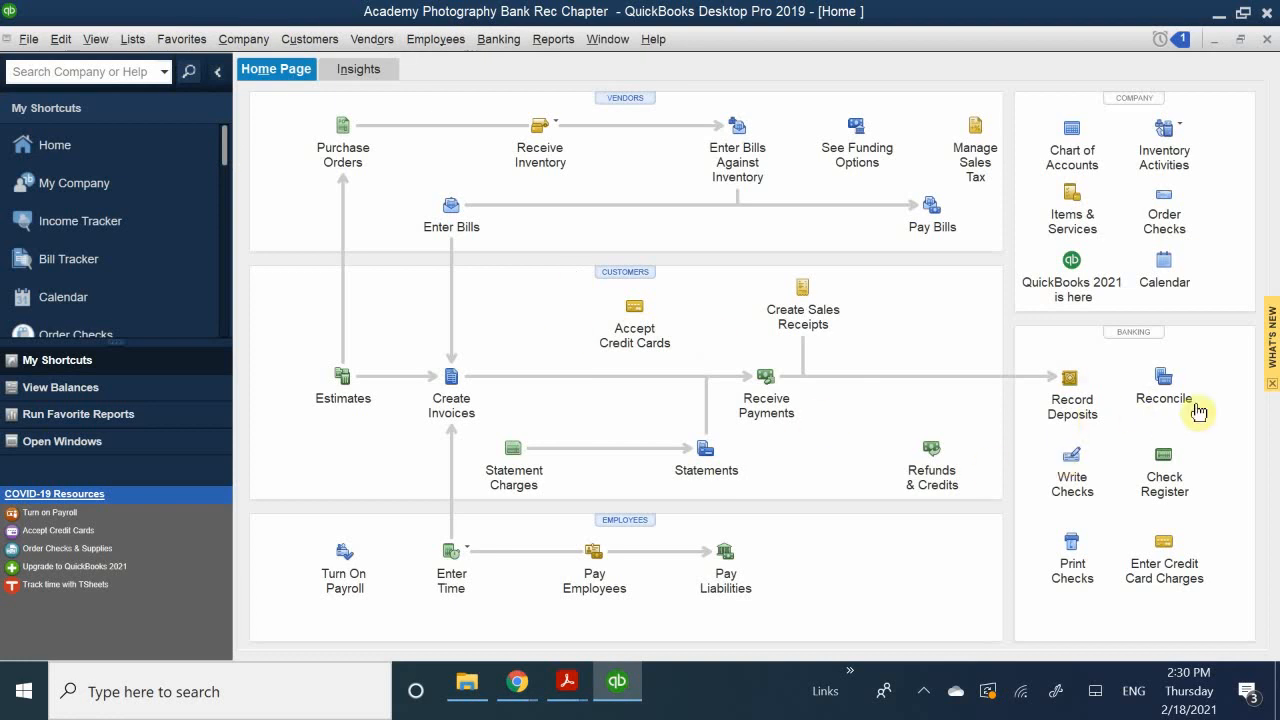
left_click(1170, 385)
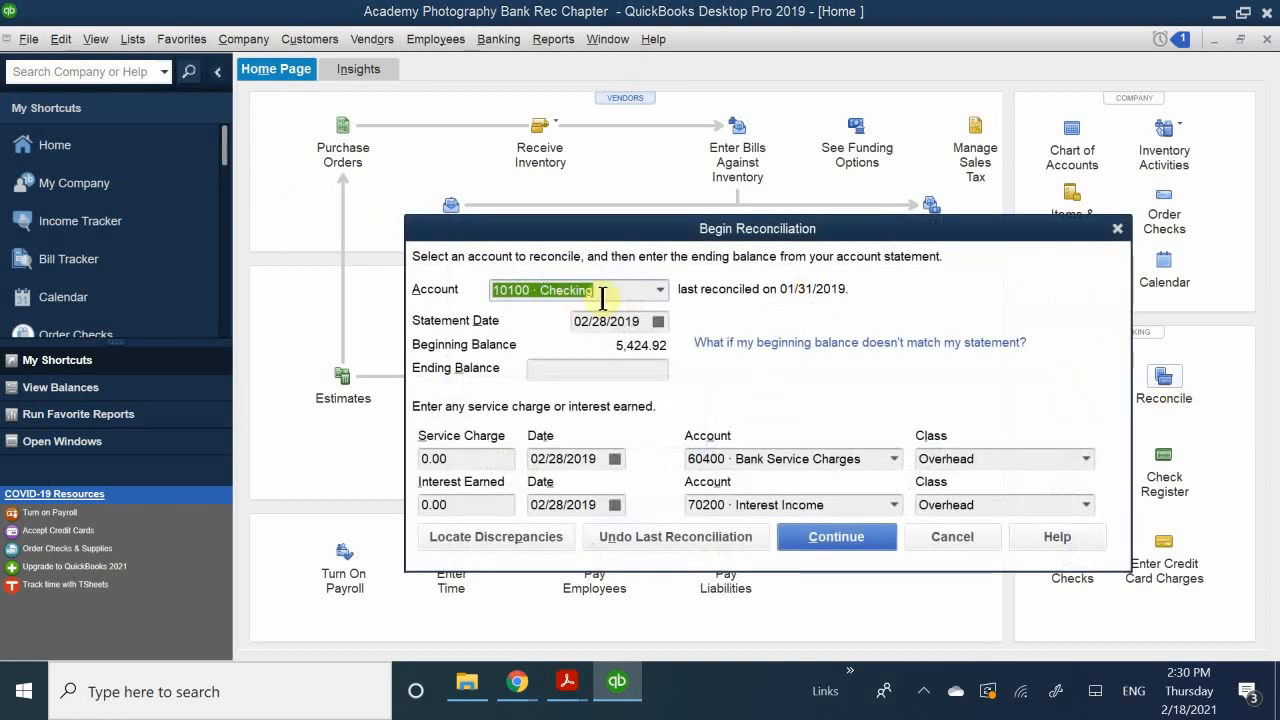
left_click(659, 292)
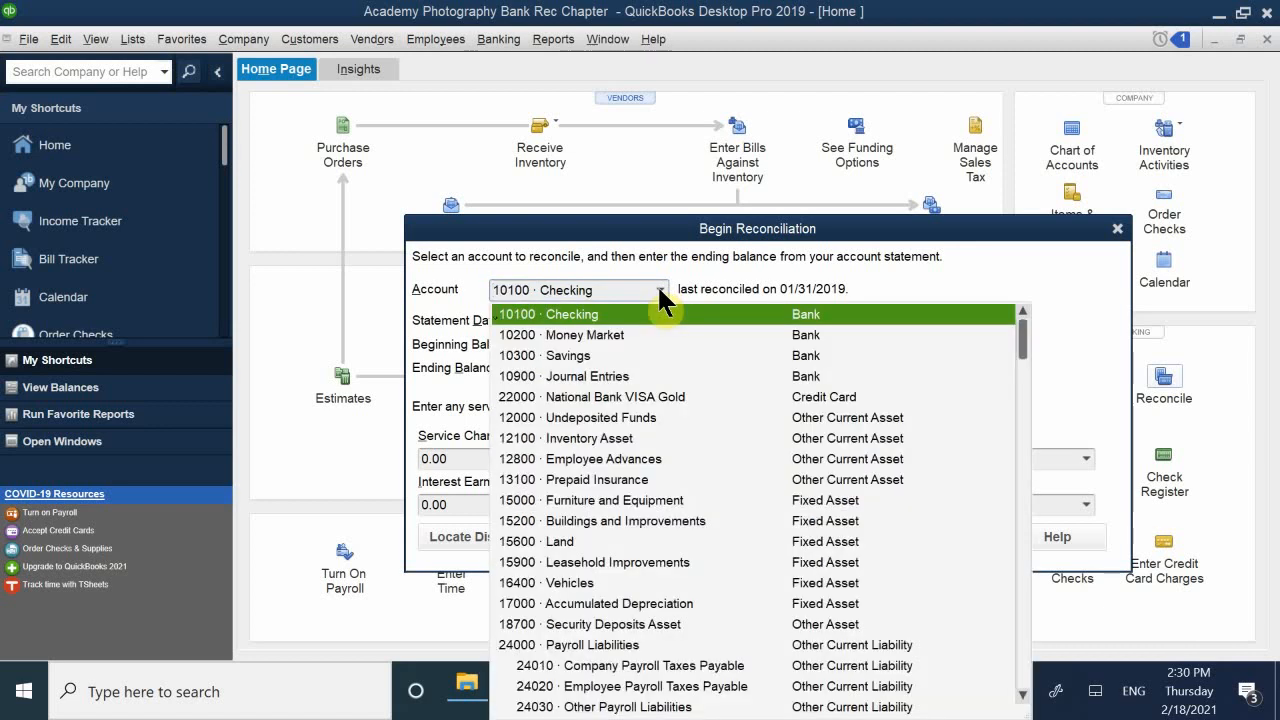
left_click(576, 397)
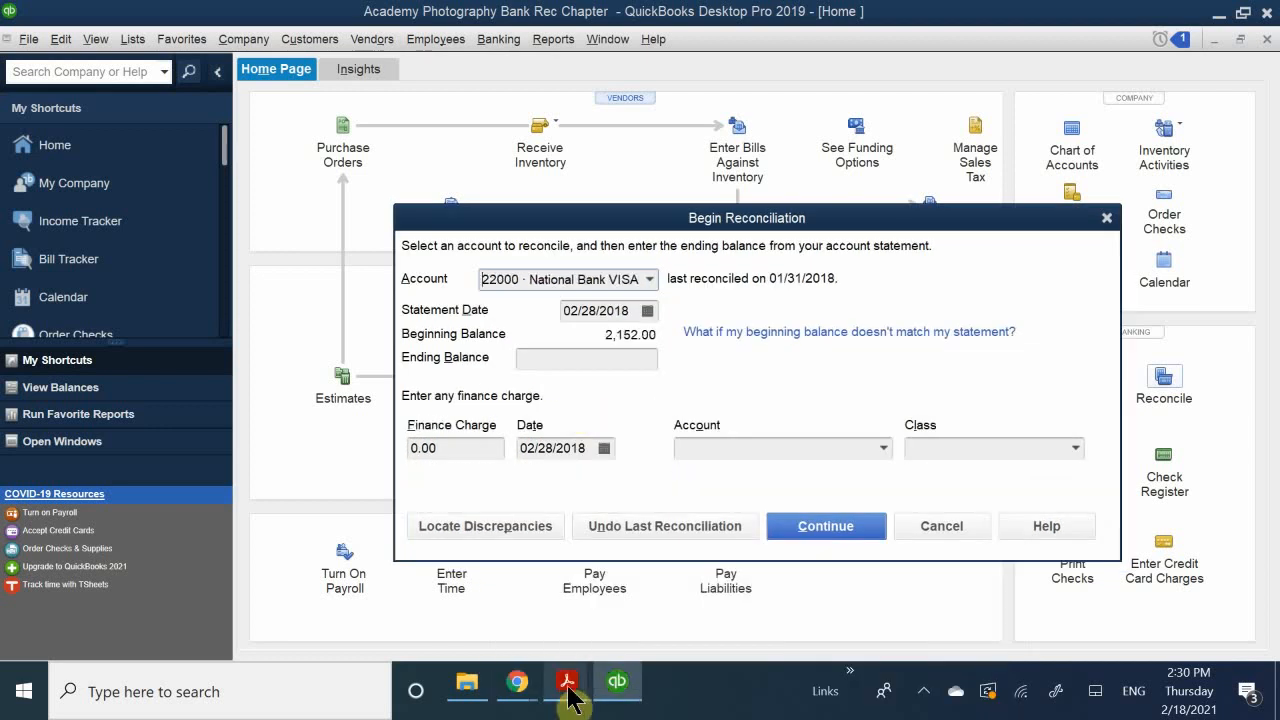
left_click_drag(525, 222, 497, 255)
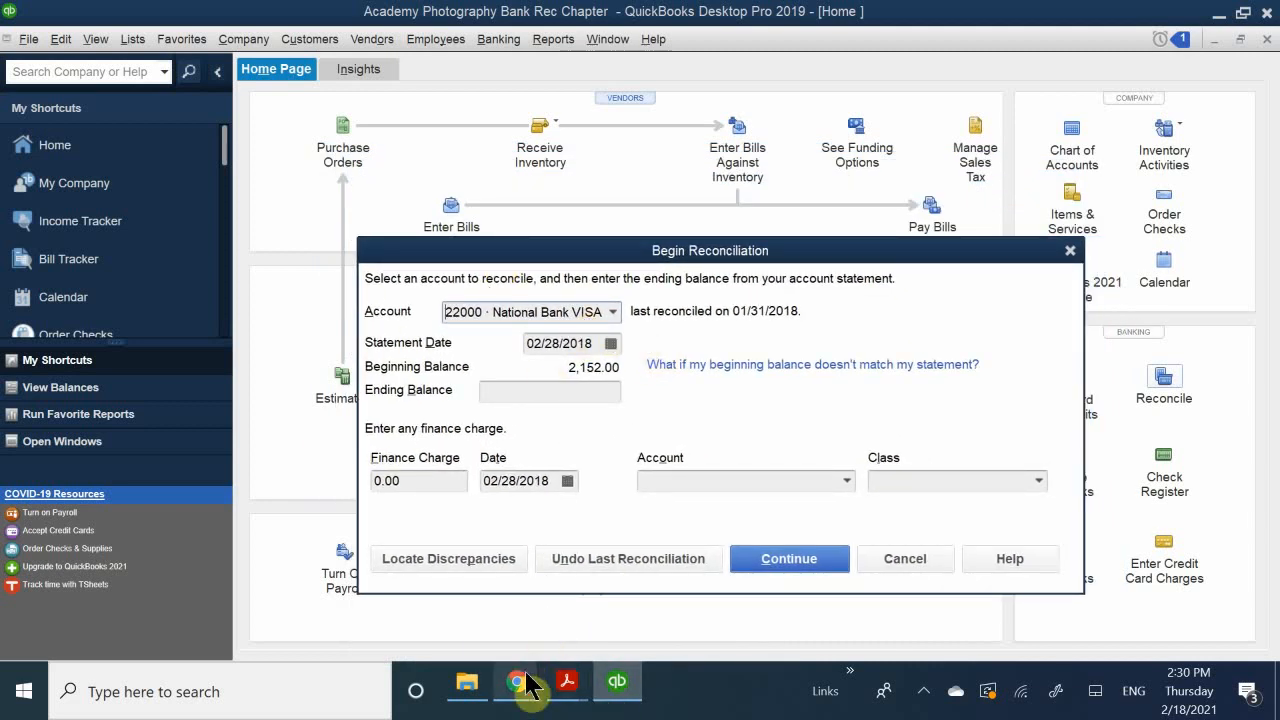
Switch to the Google Meet call in Chrome, mute the unmuted participant for everyone, and return to QuickBooks
mouse_move(527, 673)
left_click(420, 595)
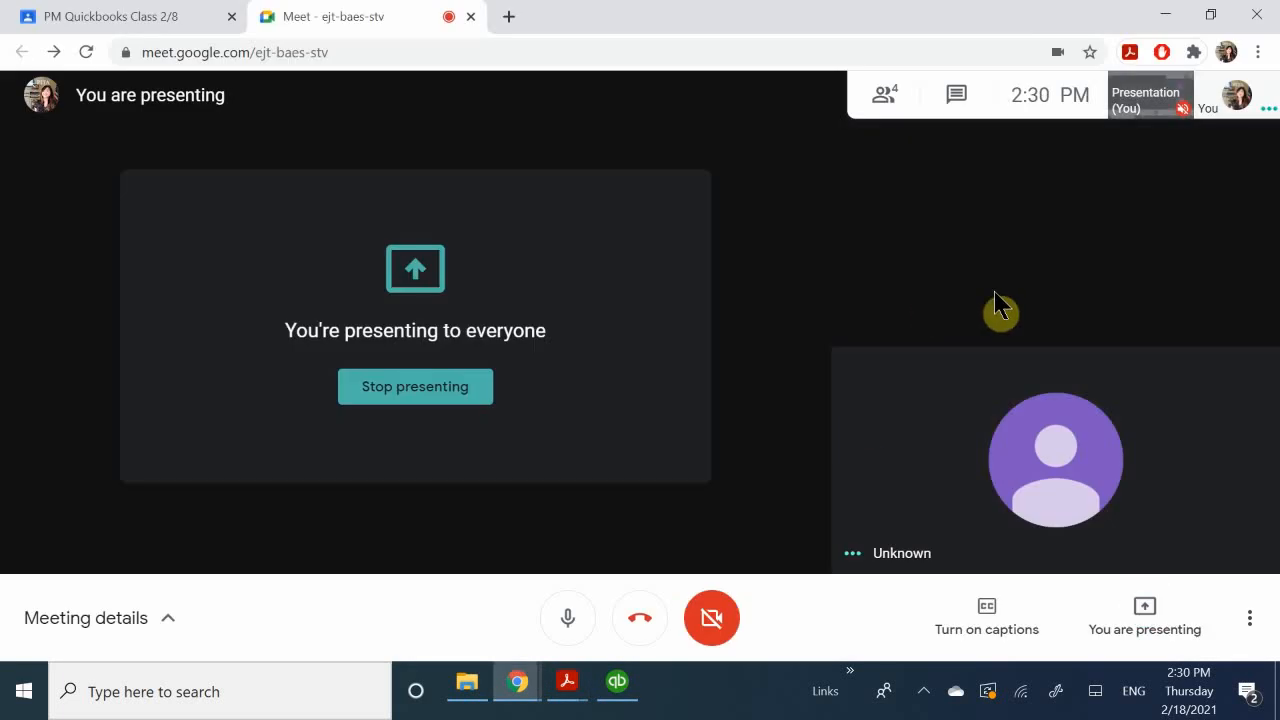
mouse_move(1057, 484)
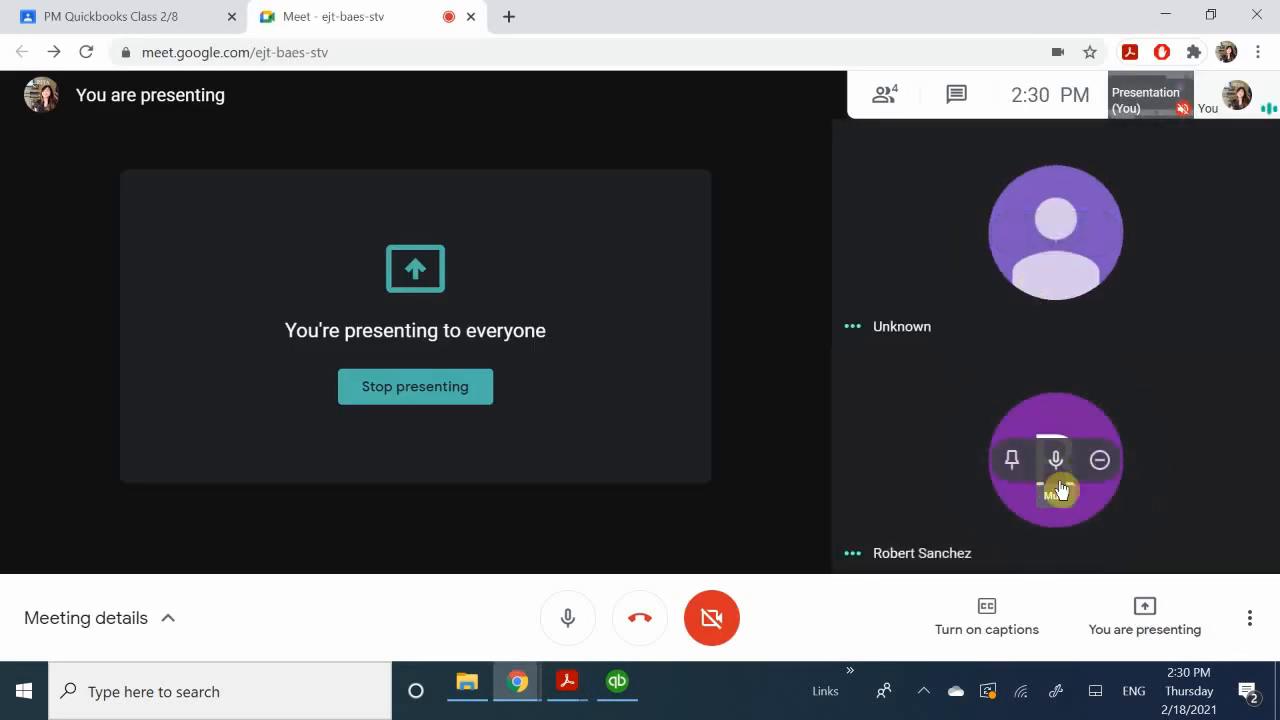
left_click(1061, 461)
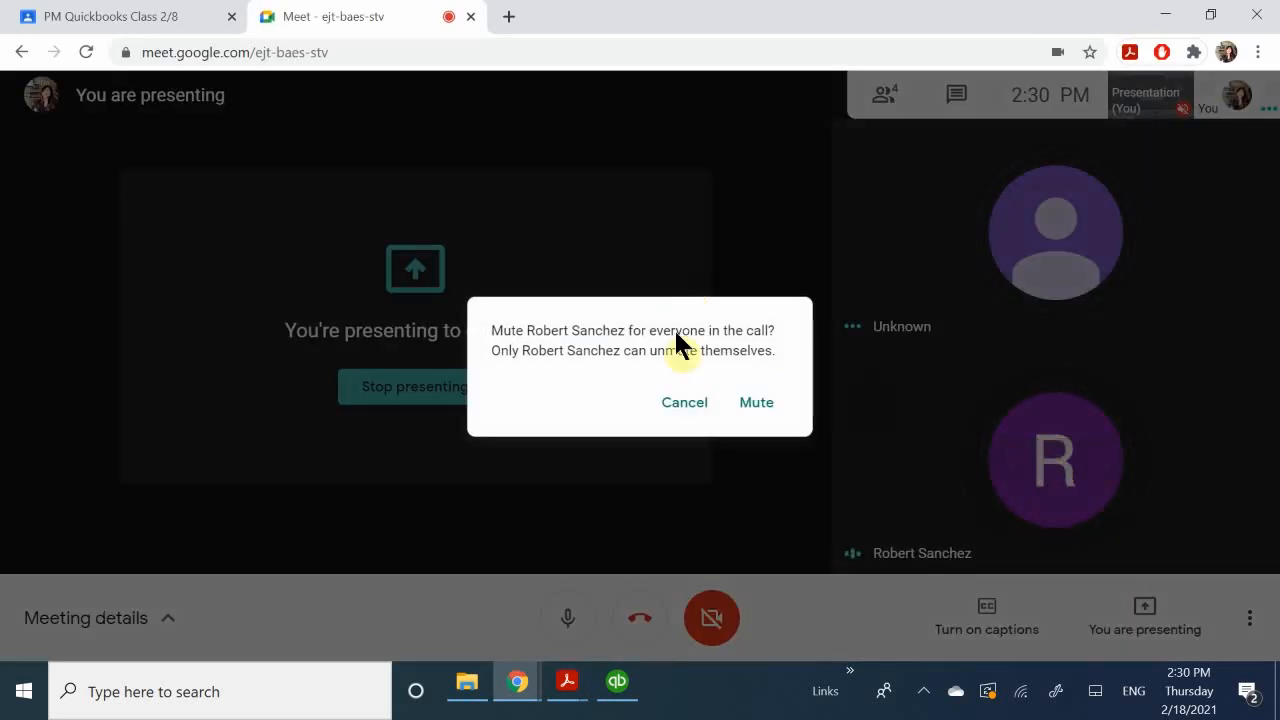
left_click(755, 410)
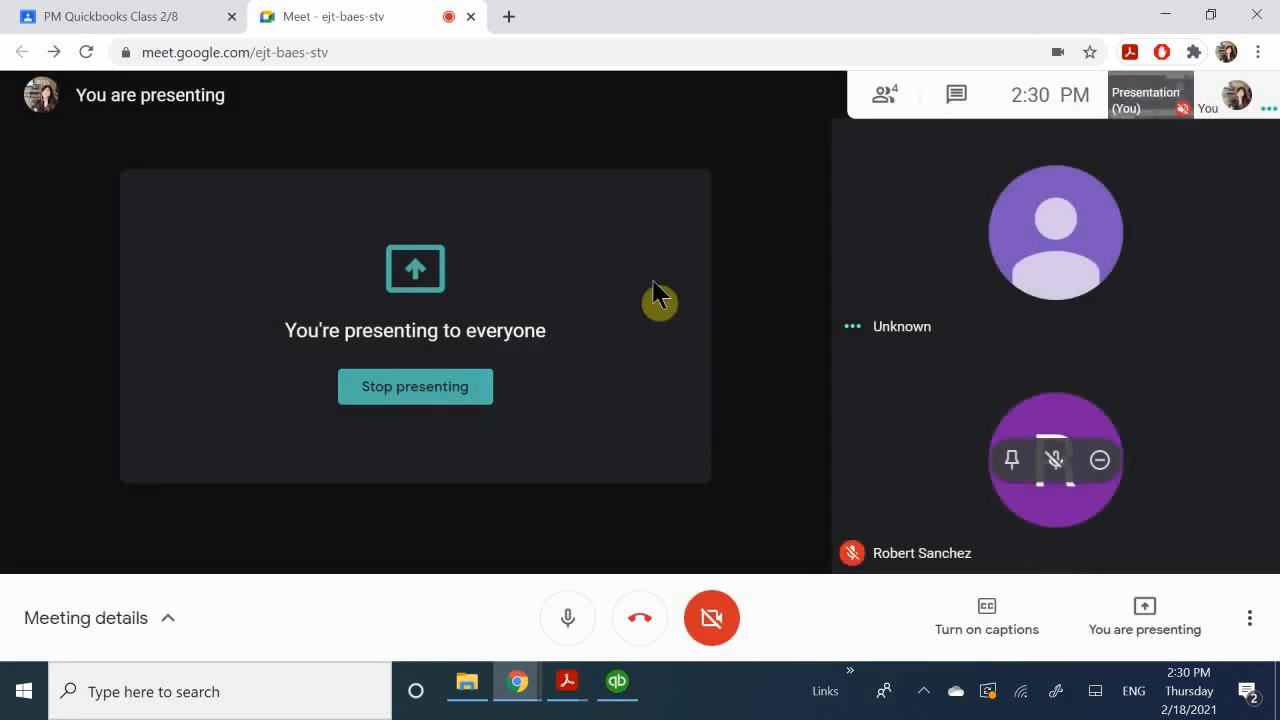
left_click(617, 685)
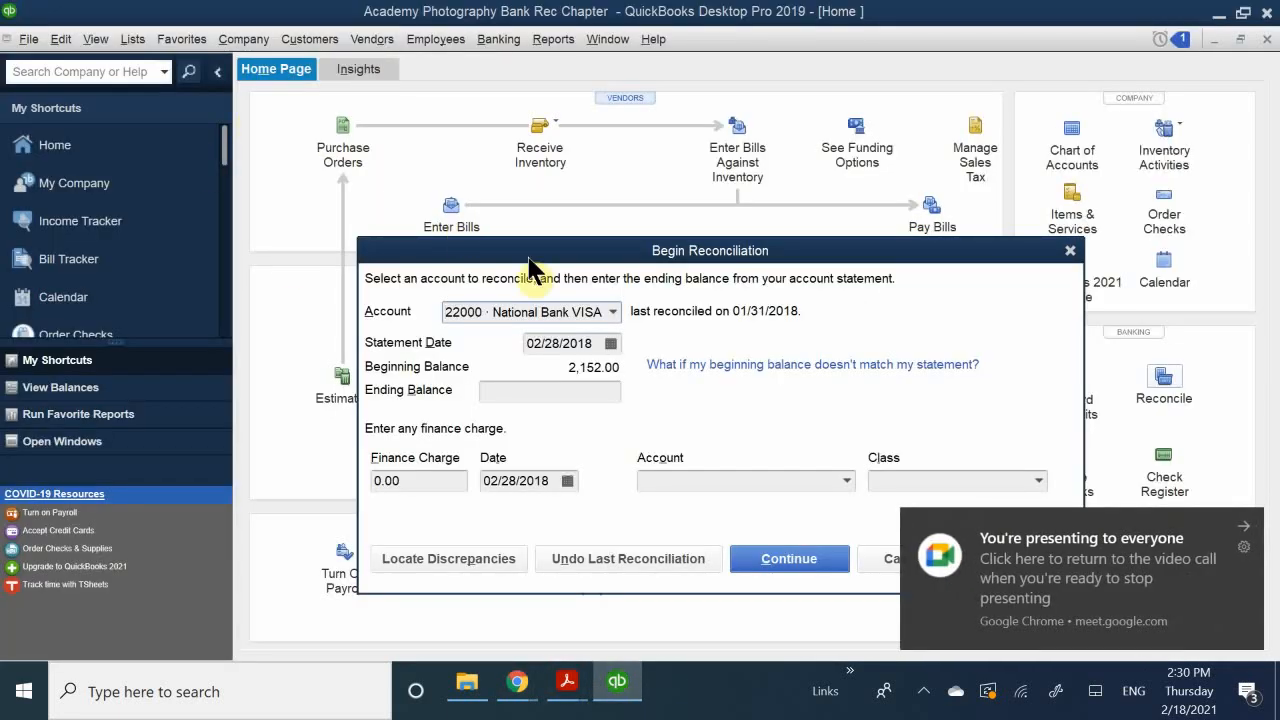
Switch to QB CH 5.pdf in Acrobat Reader and check the Visa statement's date, new balance and finance charge
left_click_drag(573, 257, 534, 248)
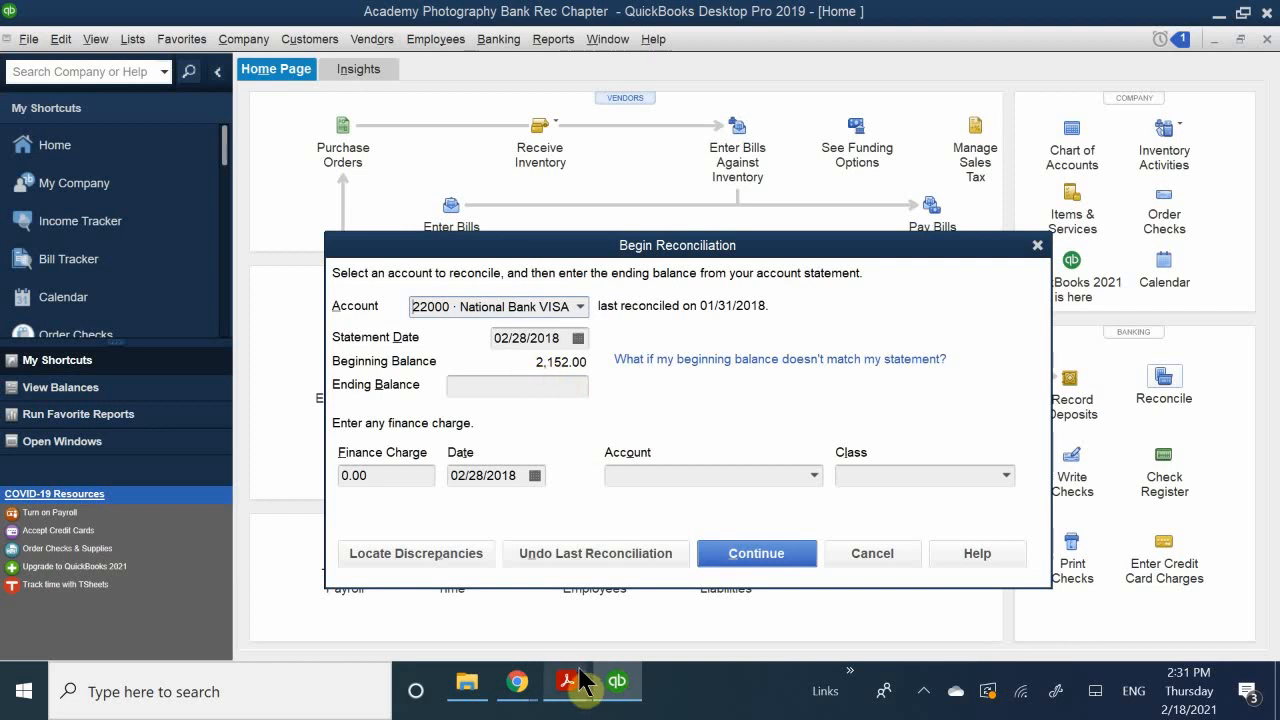
mouse_move(567, 688)
left_click(532, 599)
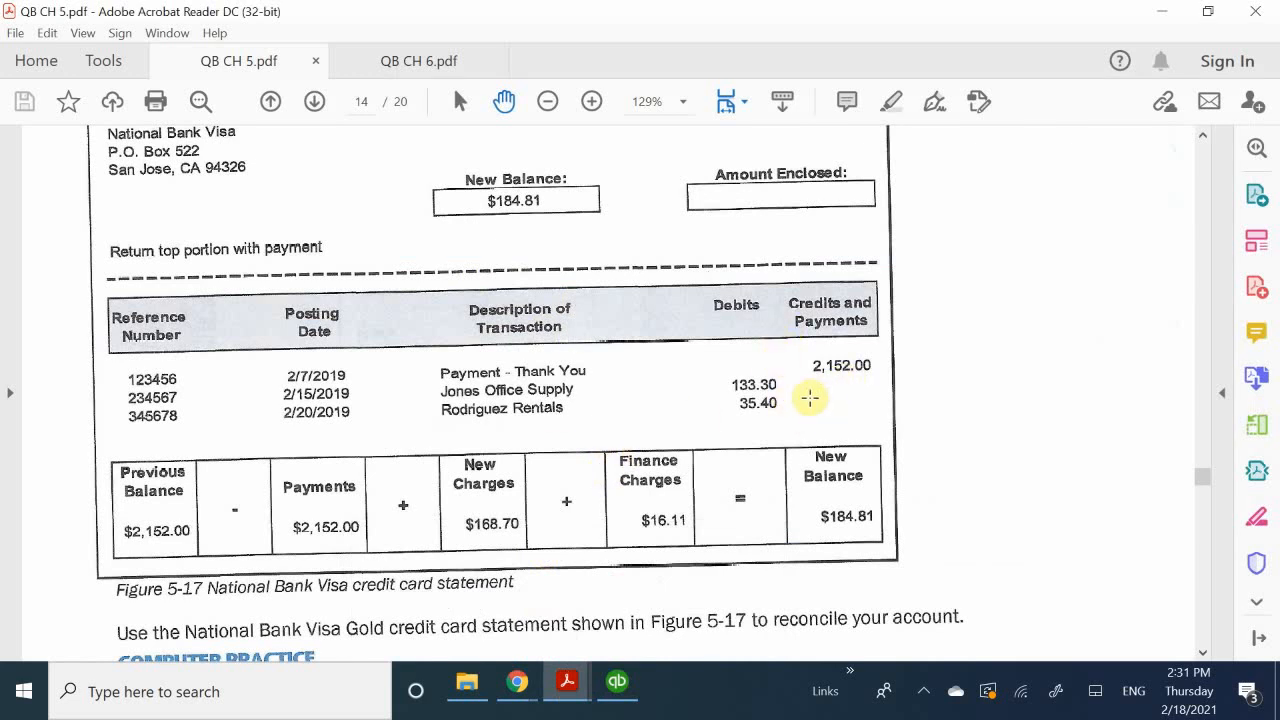
scroll(808, 397, "up", 3)
scroll(805, 397, "up", 1)
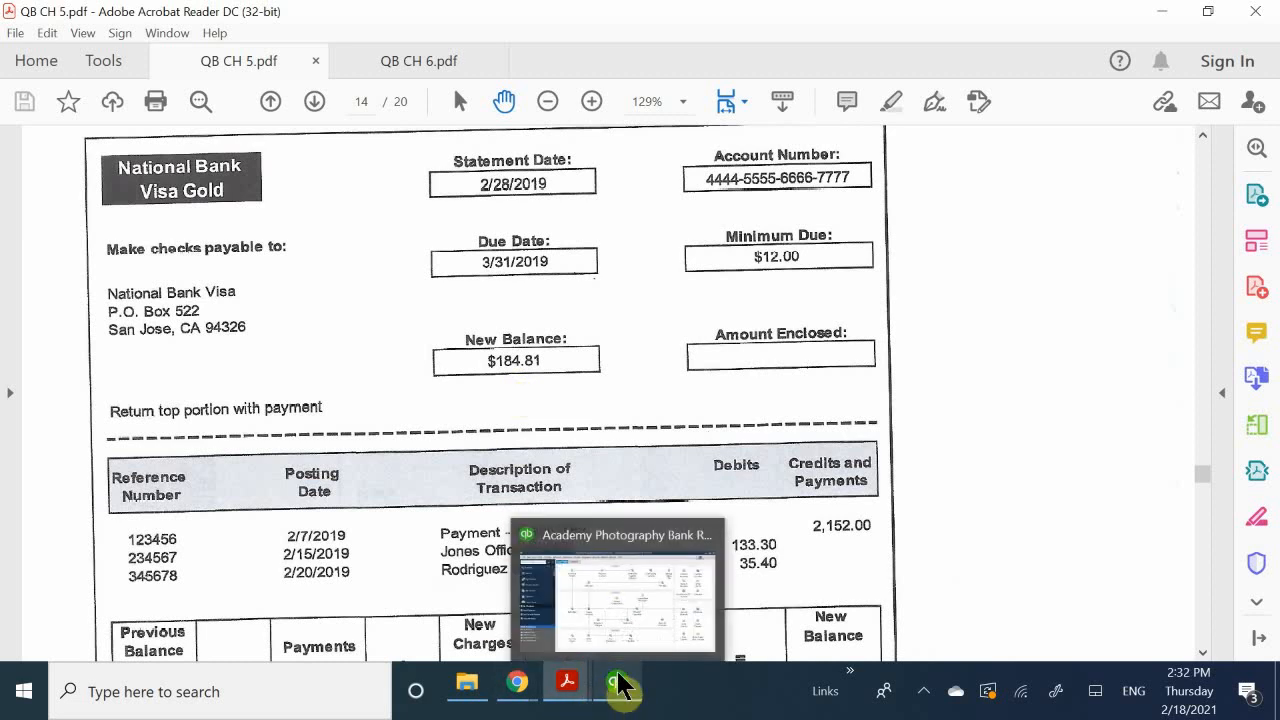
Return to QuickBooks and enter an ending balance of 184.81 and a finance charge of 16.11 for the VISA reconciliation
left_click(618, 623)
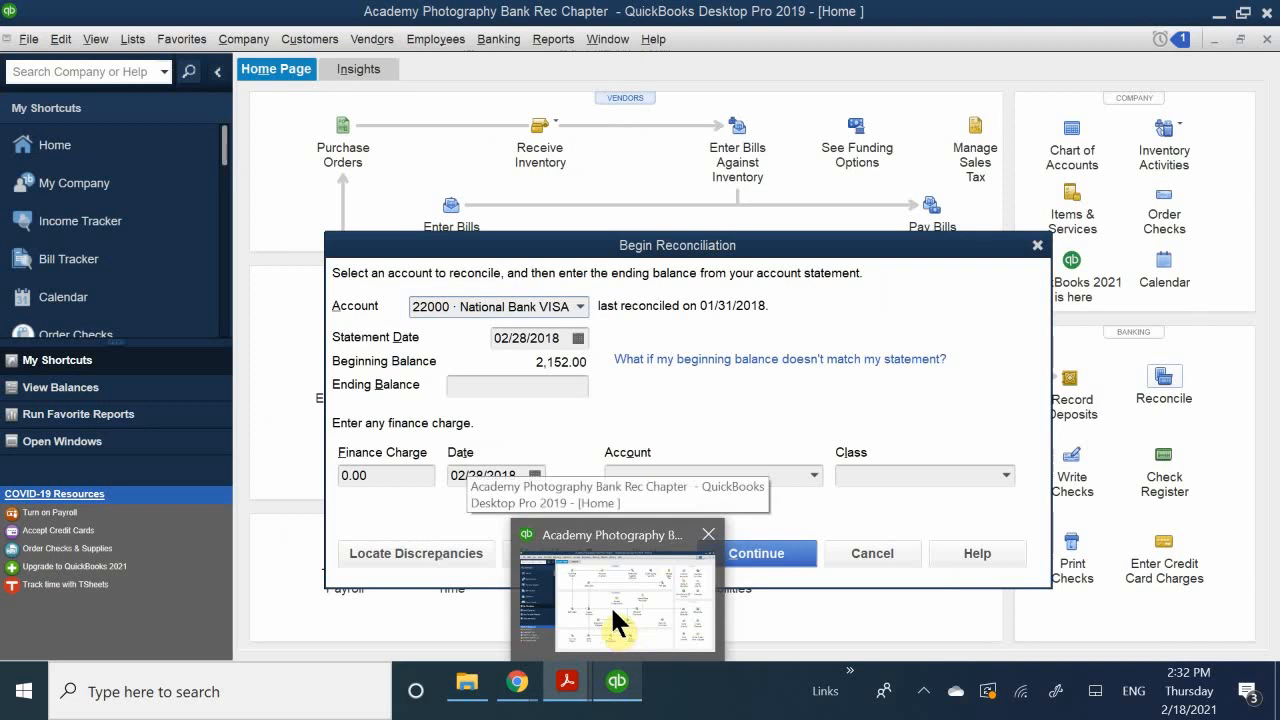
left_click(501, 386)
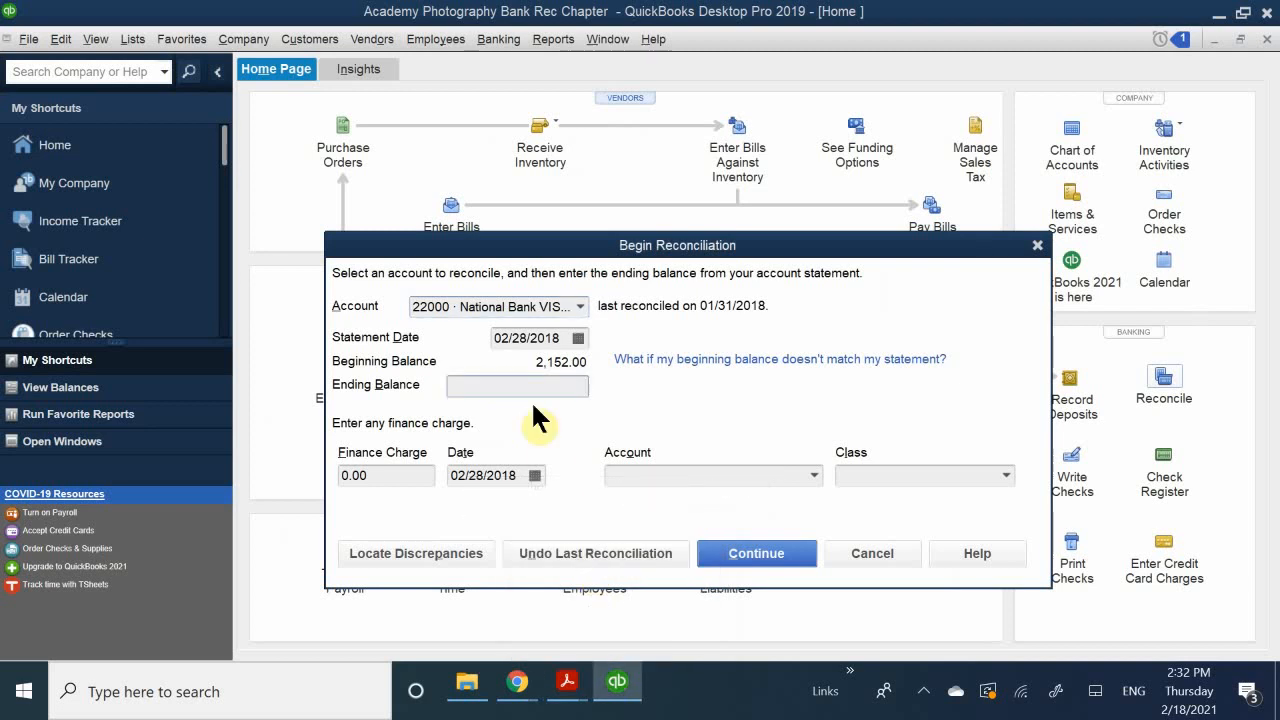
type("184.81")
left_click(394, 474)
type("16.11")
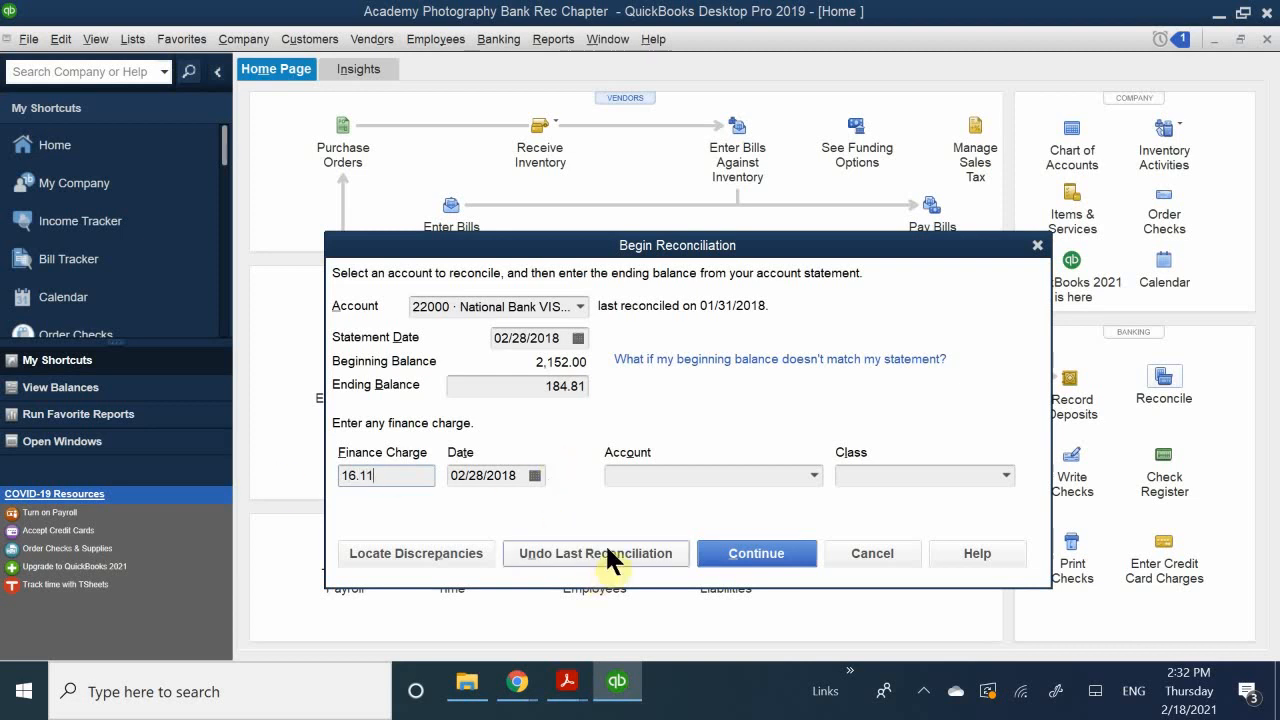
Assign the finance charge to the 63400 Interest Expense account
left_click(651, 474)
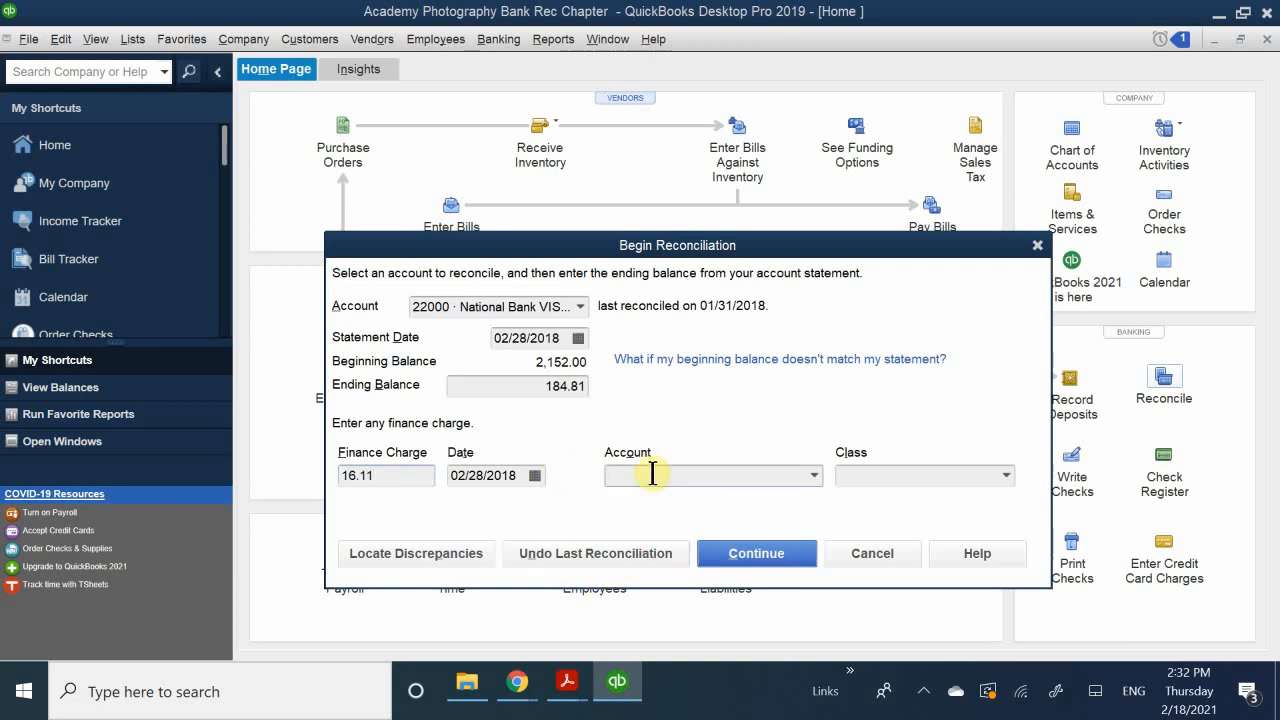
type("Interest Expense")
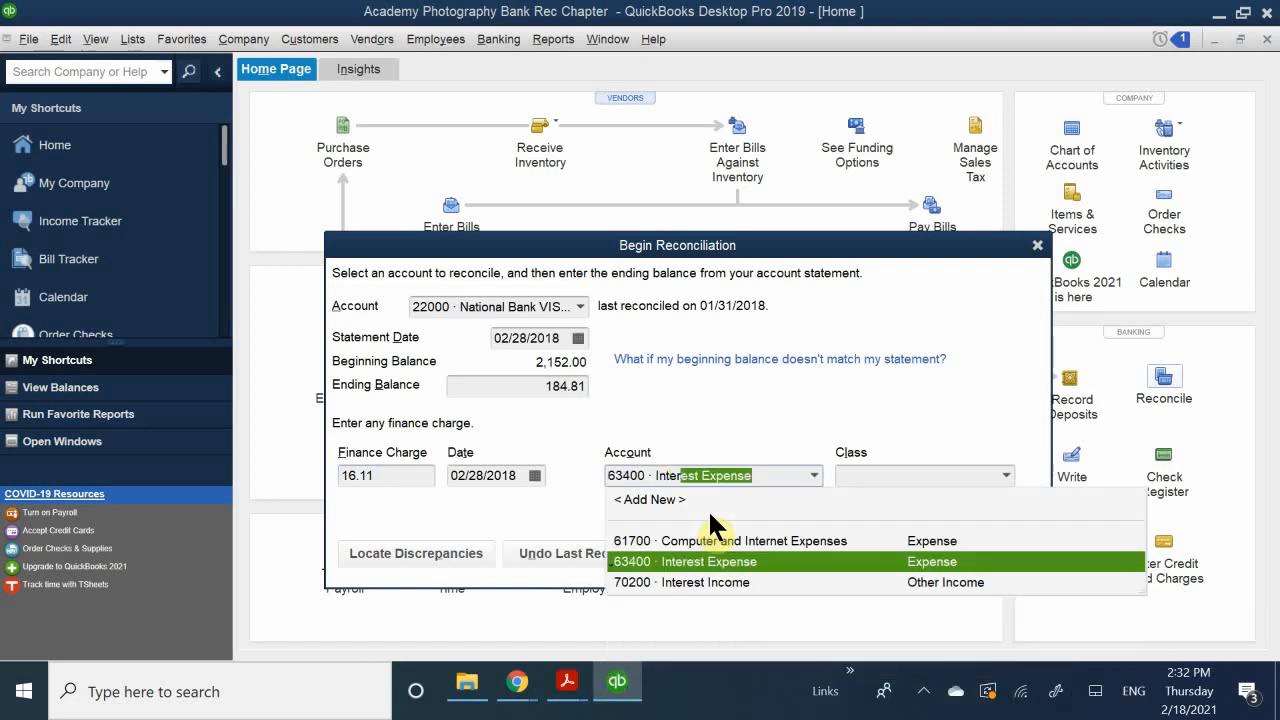
left_click(720, 561)
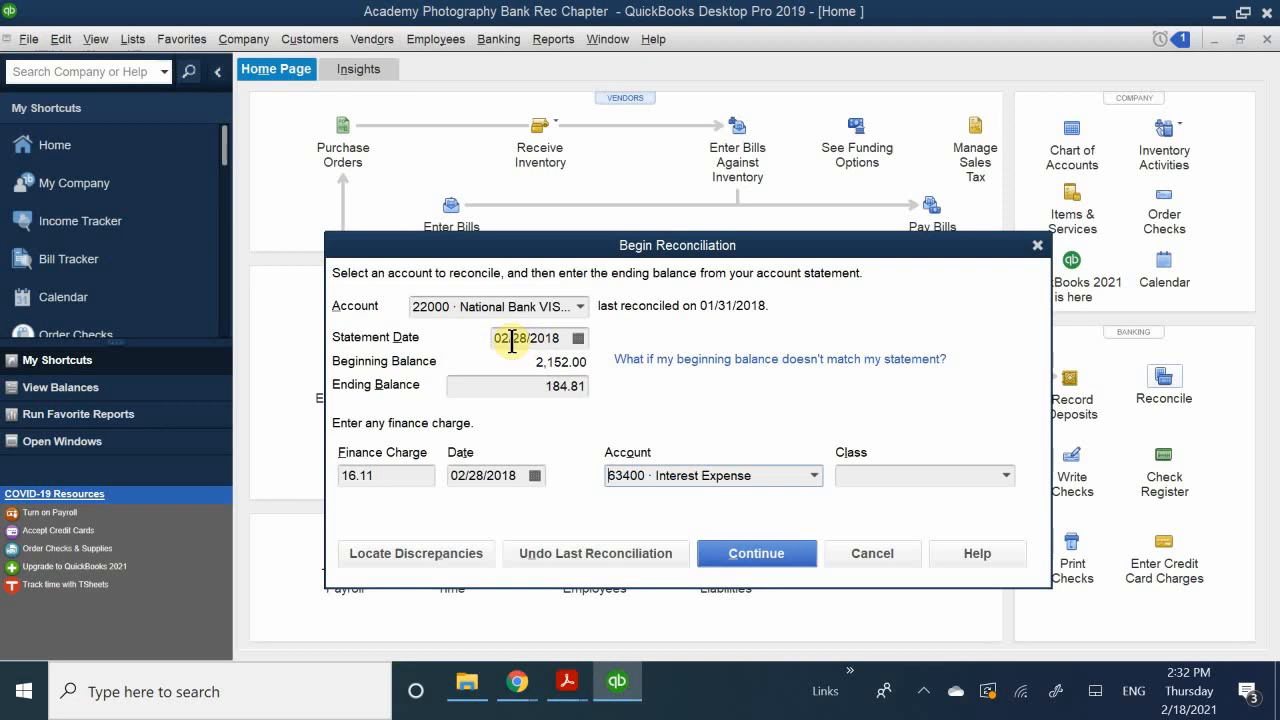
Check the Visa statement's date in QB CH 5.pdf, return to QuickBooks, and continue the reconciliation with the finance charge classed as Overhead
mouse_move(566, 682)
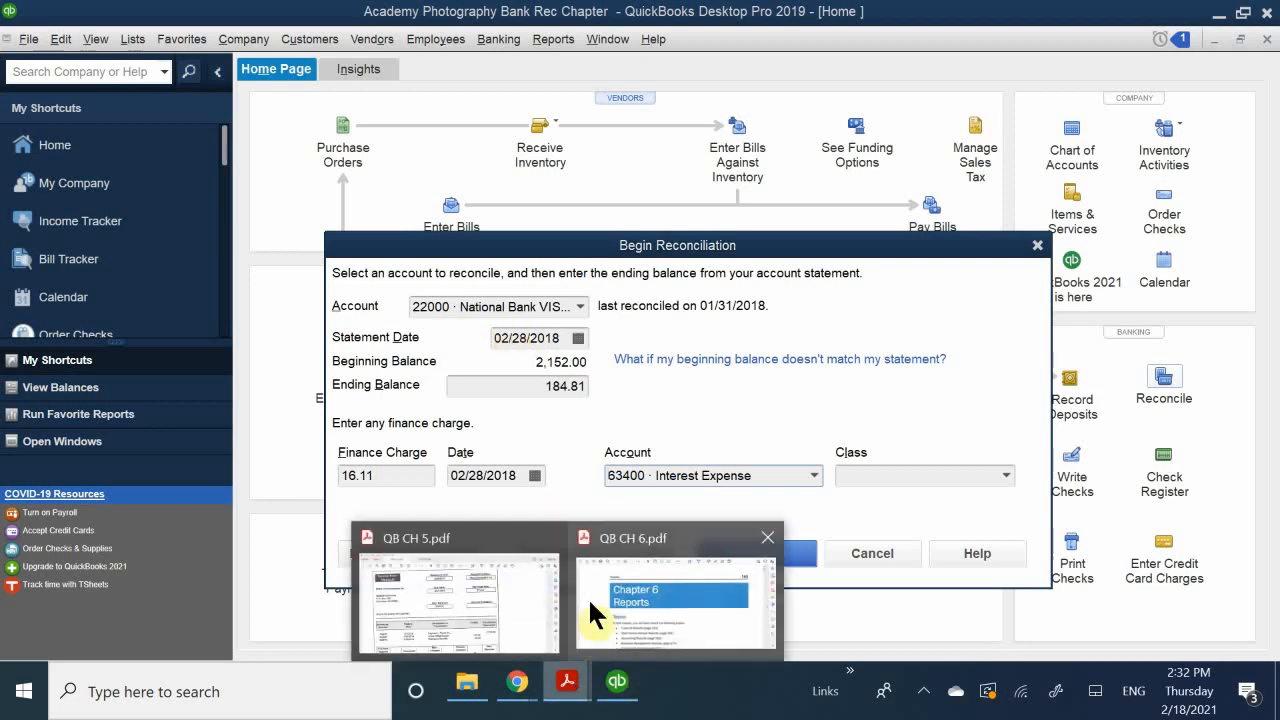
left_click(513, 582)
scroll(530, 456, "up", 1)
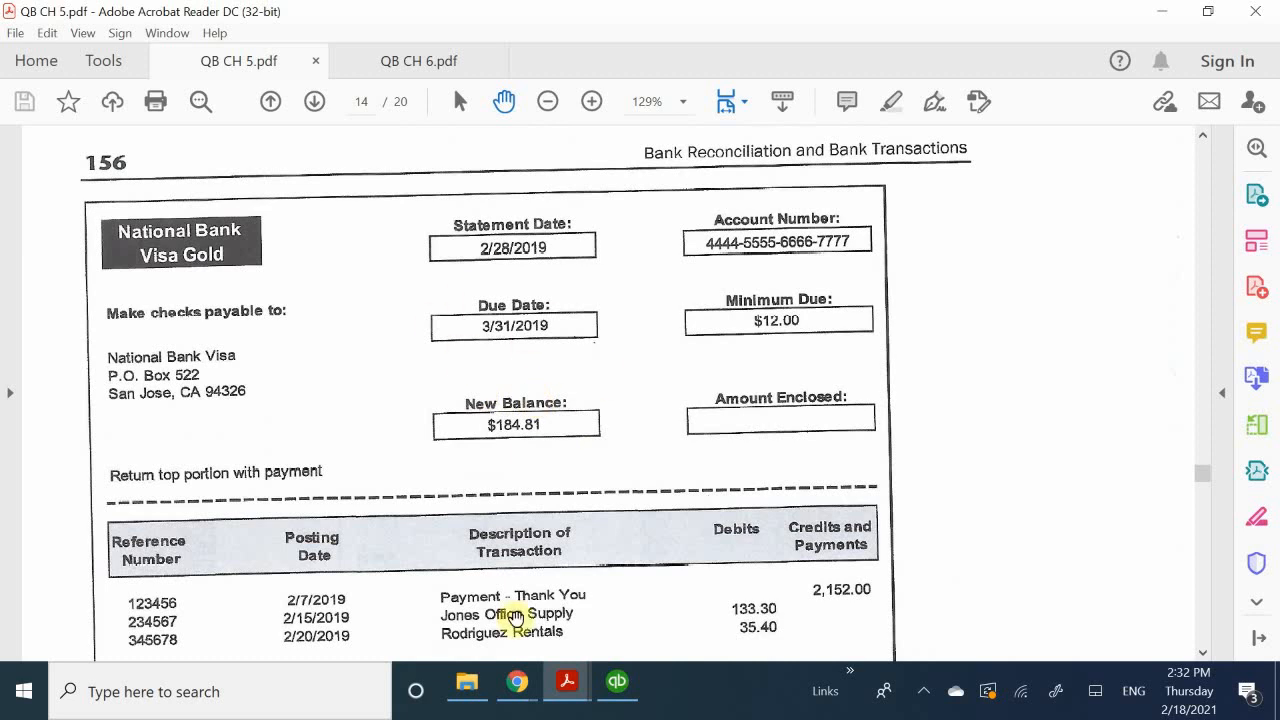
left_click(640, 685)
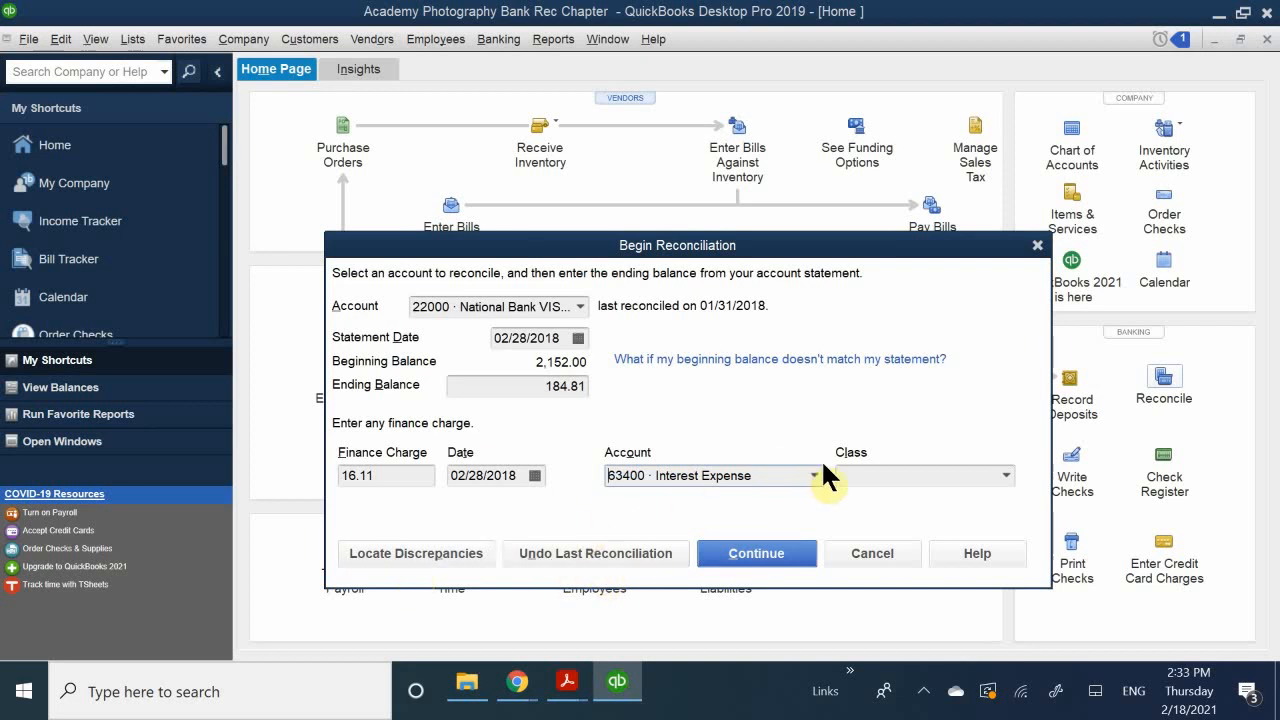
left_click(871, 474)
type("pv")
key("BackSpace")
key("BackSpace")
type("obe")
key("BackSpace")
key("BackSpace")
type("verhead")
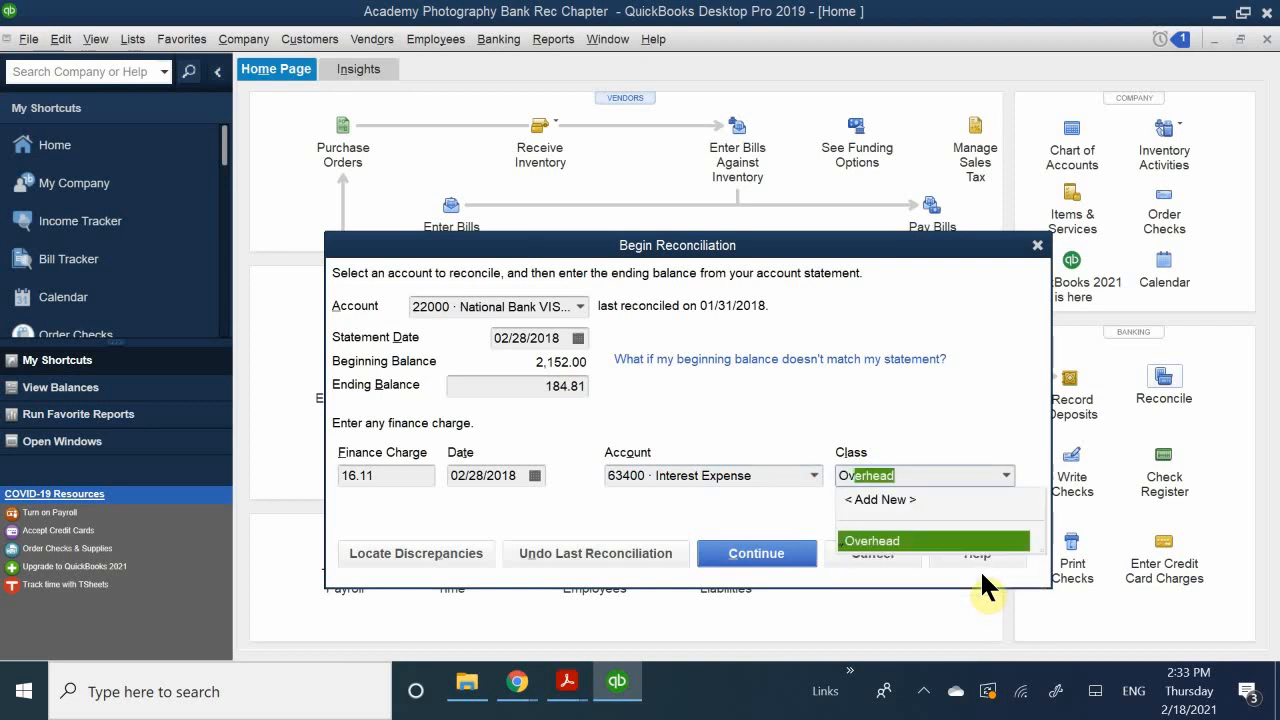
left_click(917, 540)
left_click(757, 555)
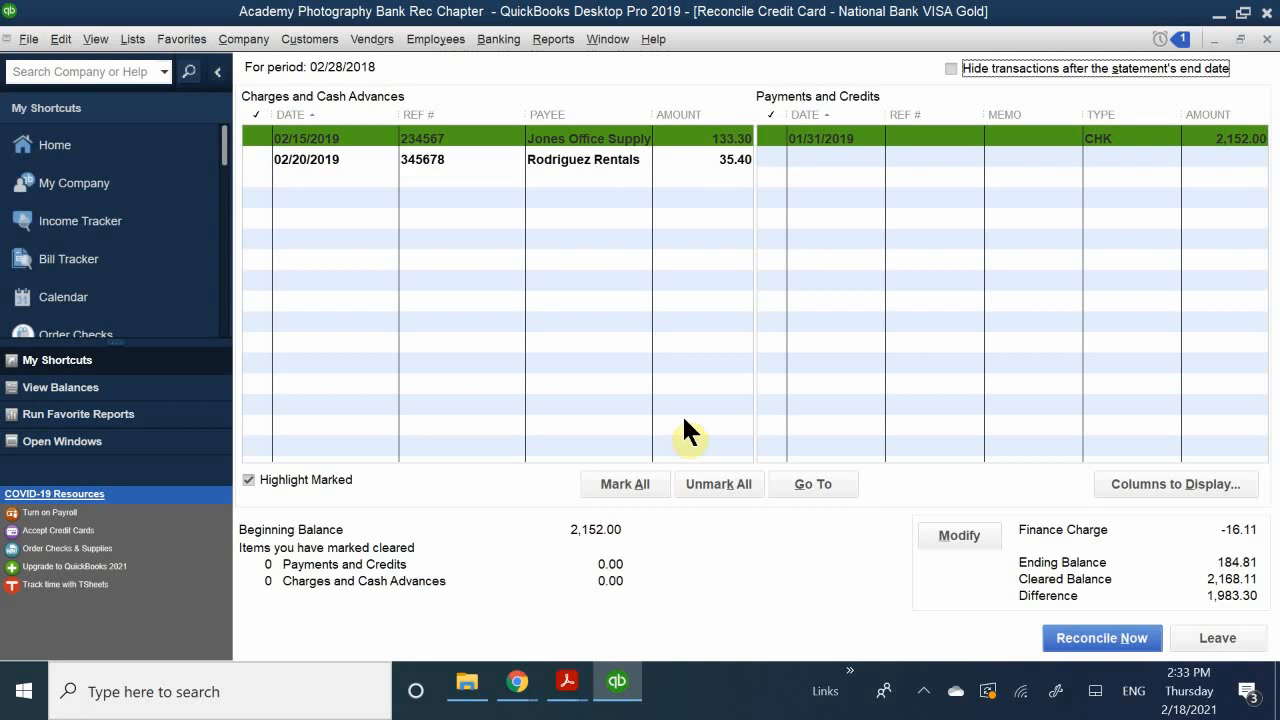
Mark the Jones Office Supply and Rodriguez Rentals charges and the 2,152.00 payment as cleared, and finish the credit card reconciliation
left_click(257, 139)
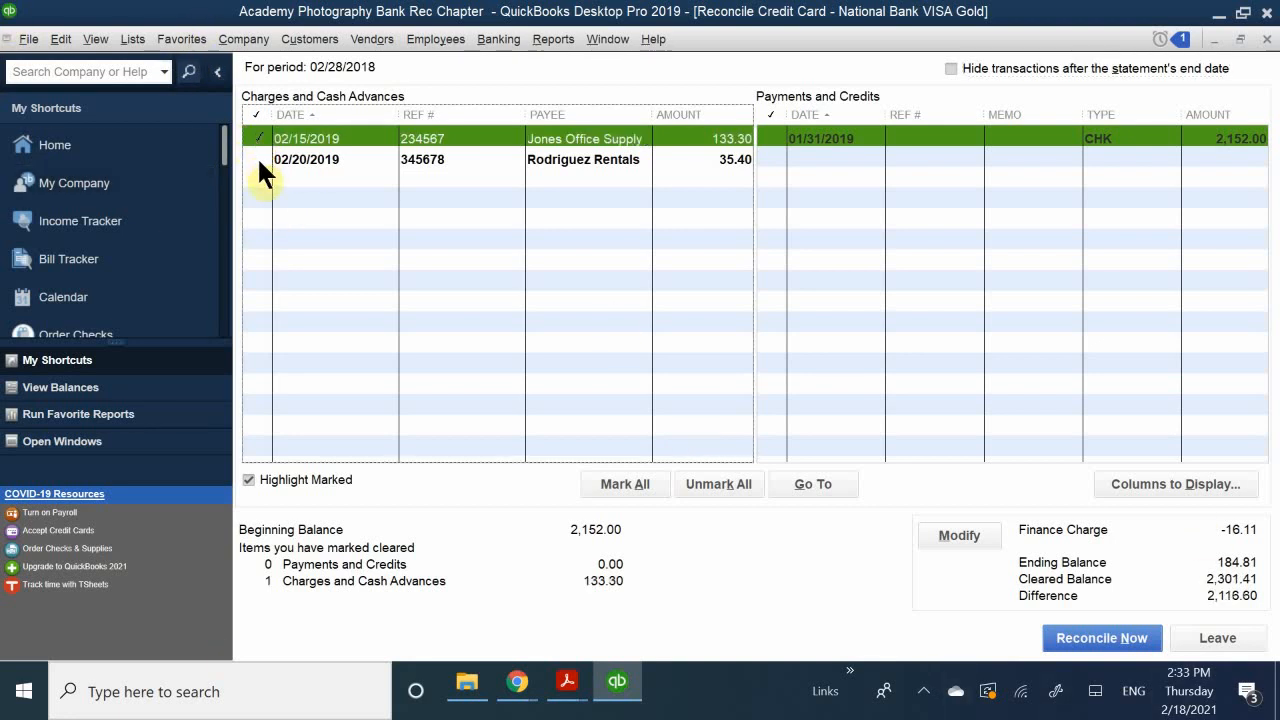
left_click(256, 158)
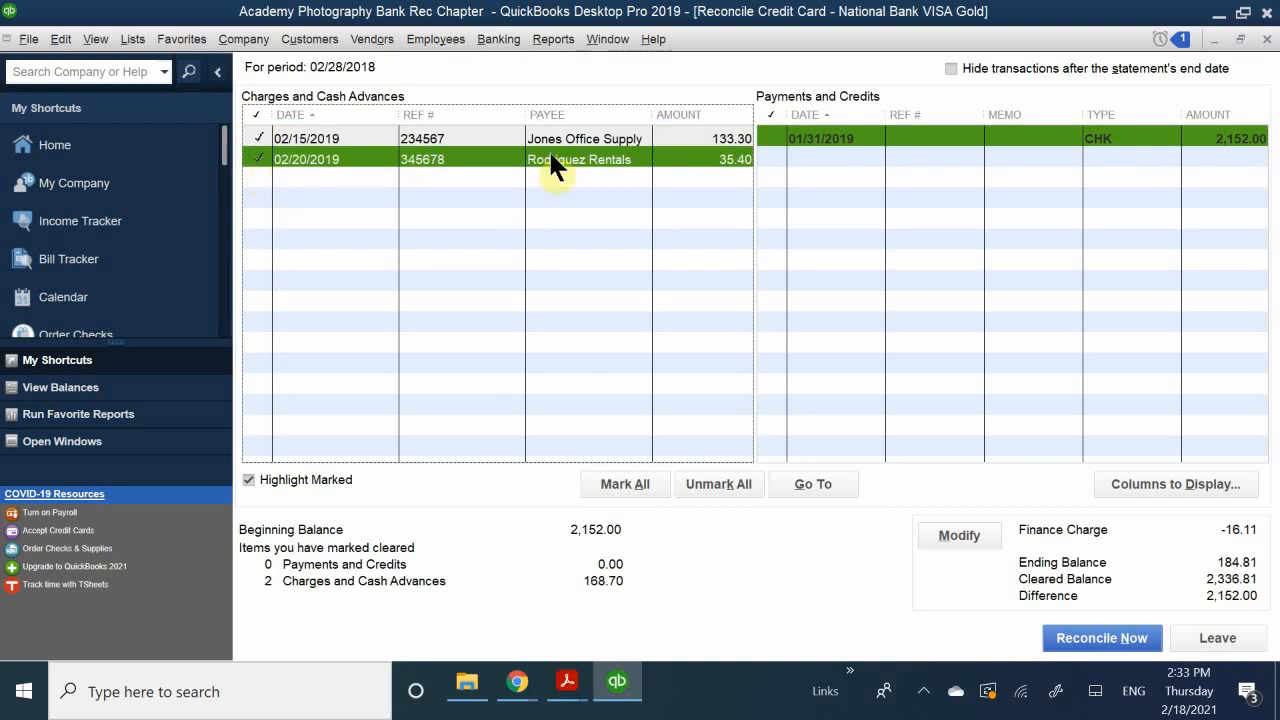
left_click(770, 139)
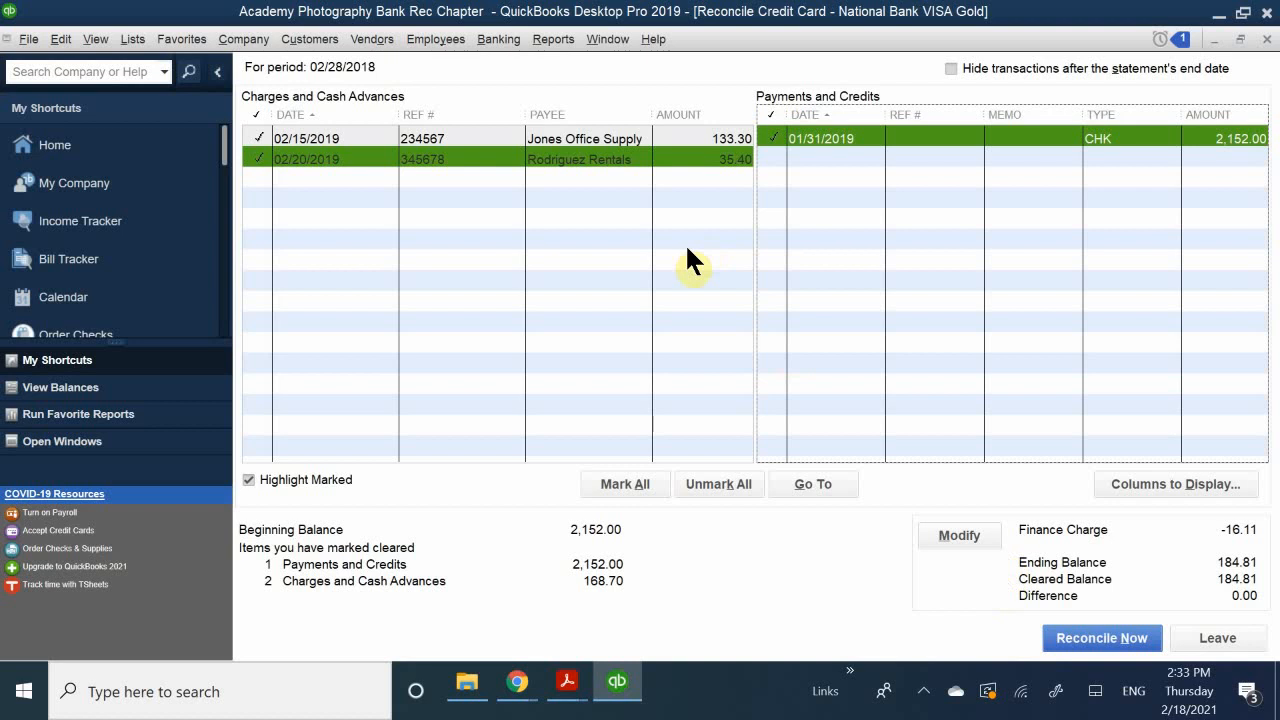
left_click(1070, 636)
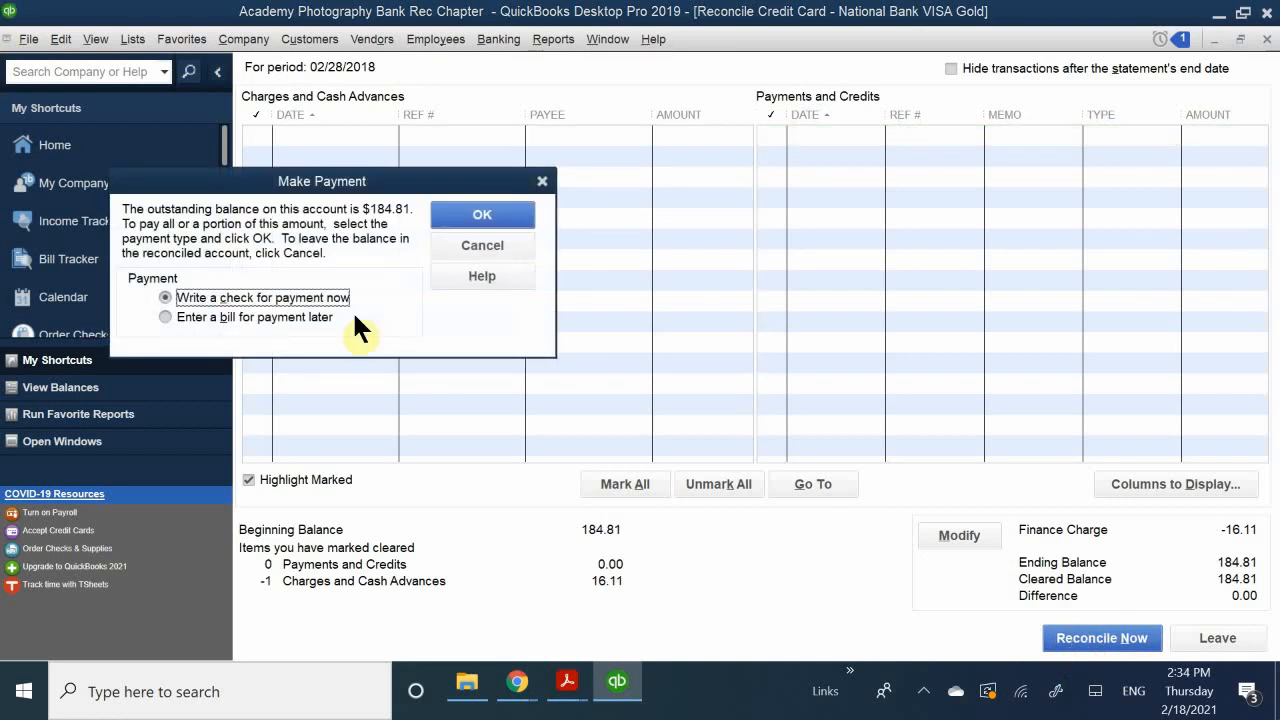
Choose to enter a bill for later payment of the VISA balance, and close the reconciliation report selection without displaying a report
left_click_drag(357, 190, 684, 281)
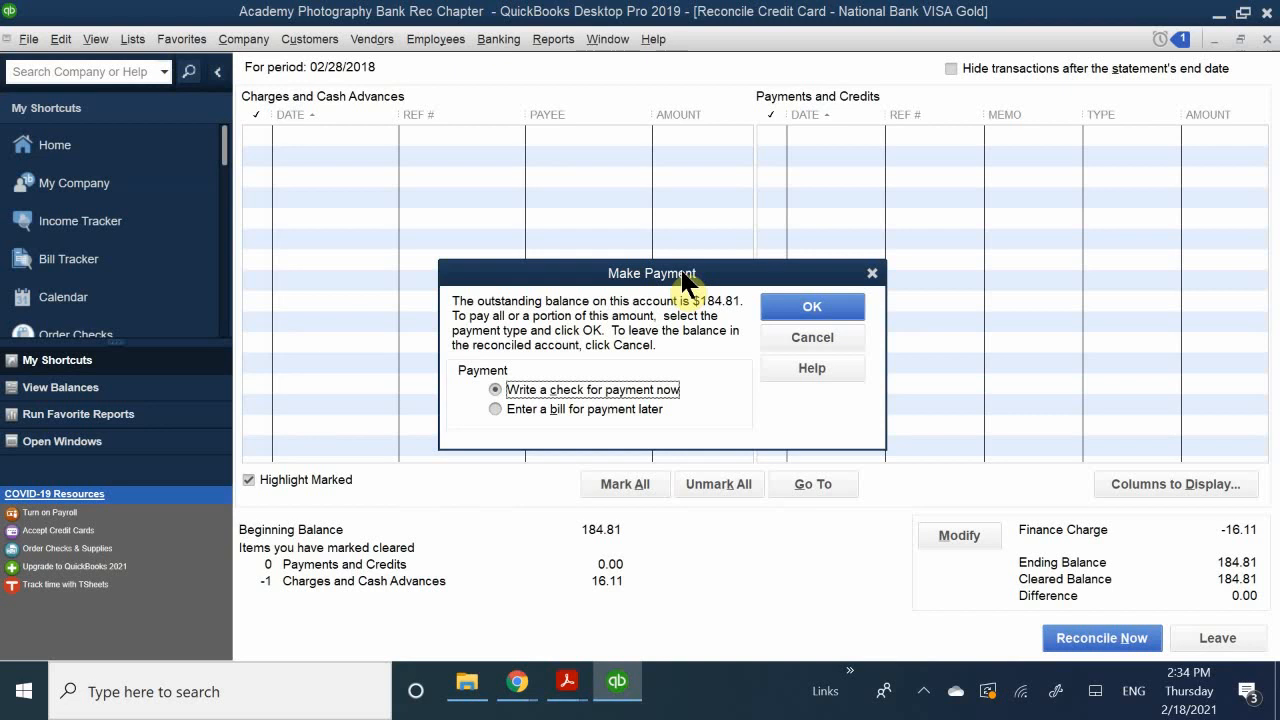
left_click(556, 408)
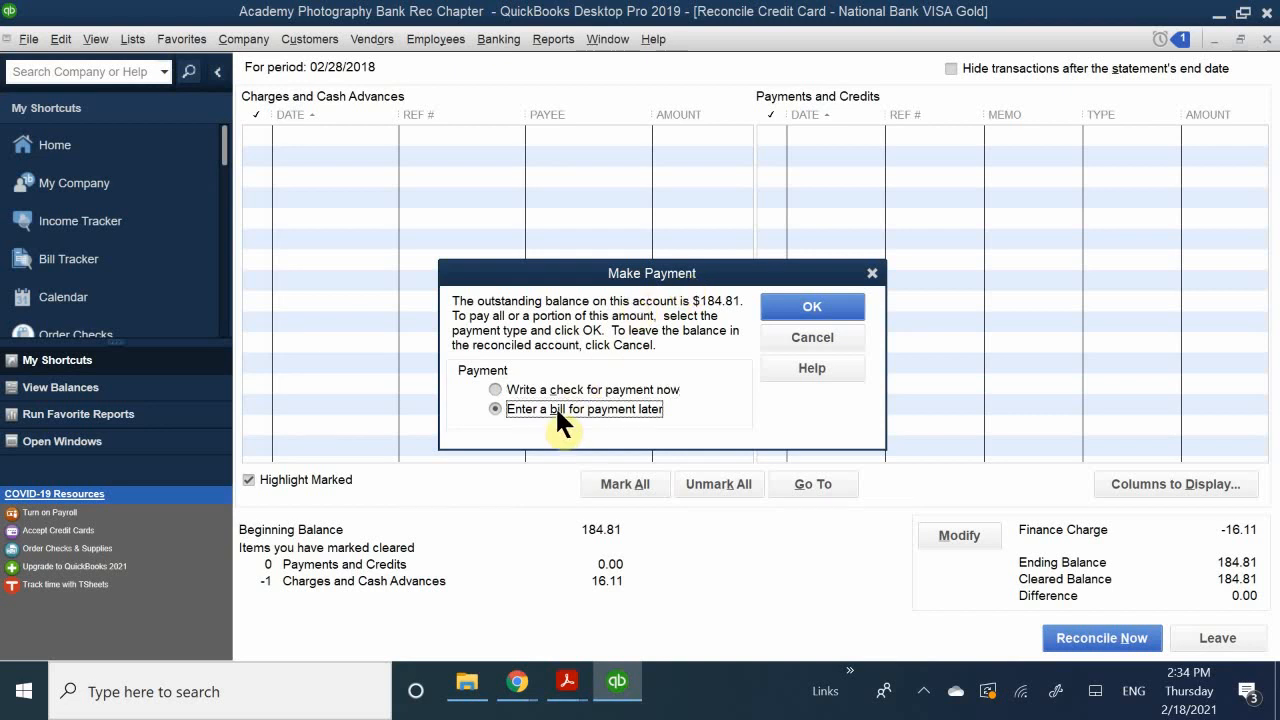
left_click(810, 305)
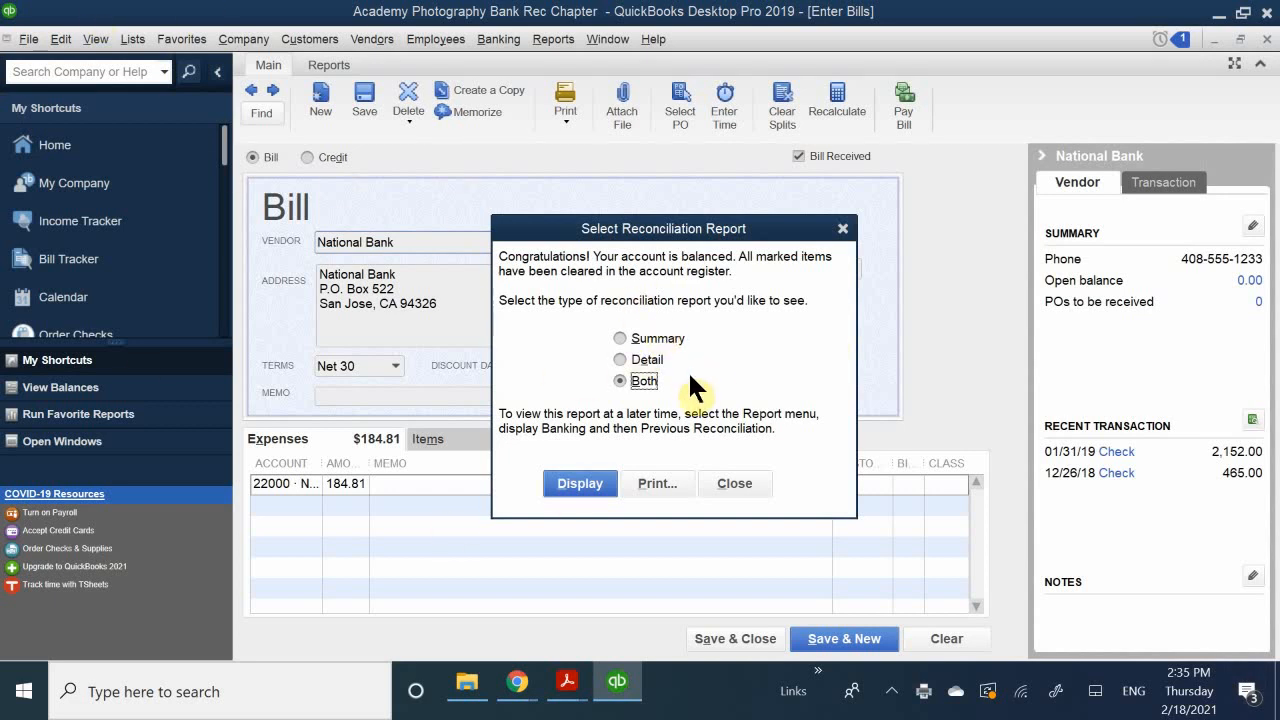
left_click(750, 485)
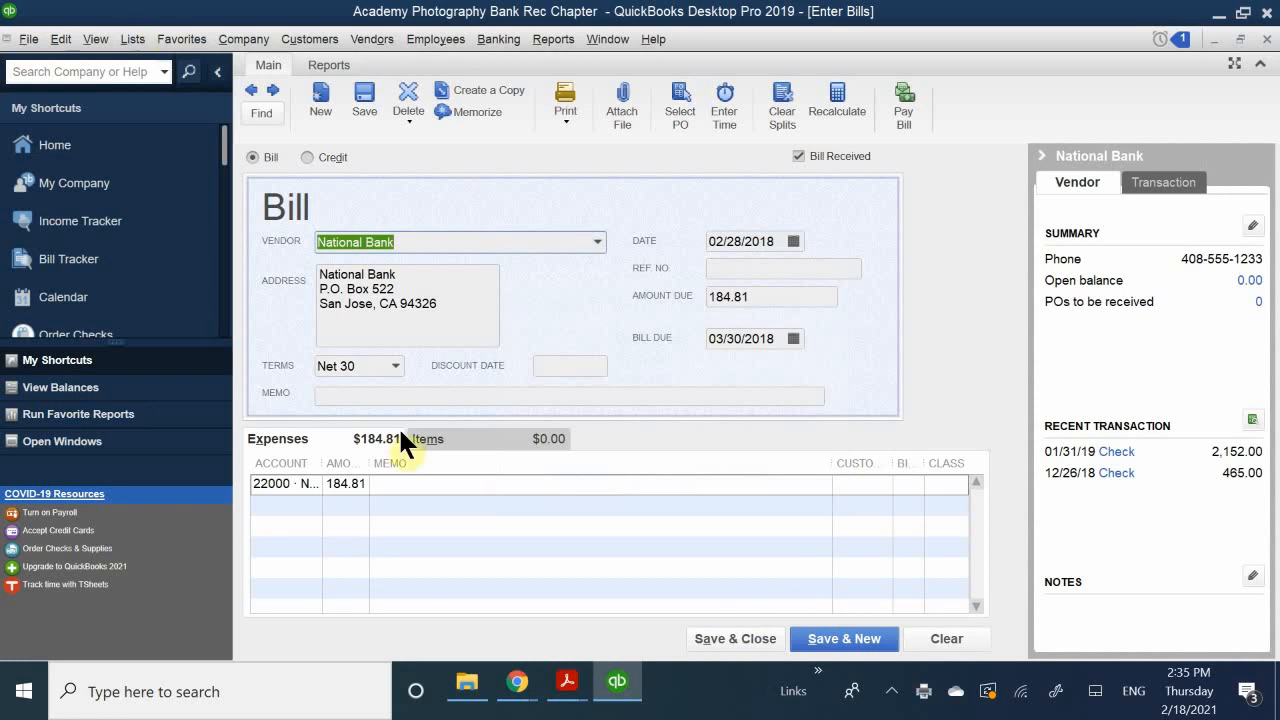
Set the National Bank bill's date to 03/03/2018
left_click(792, 243)
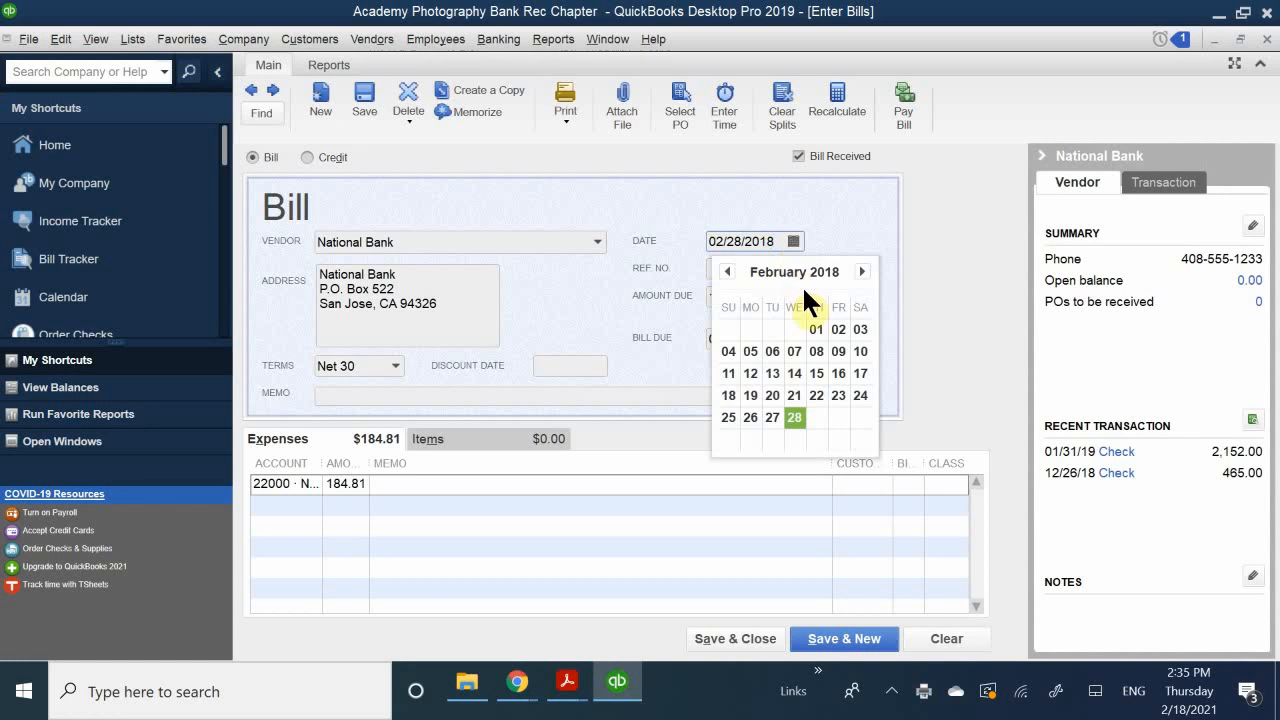
left_click(861, 271)
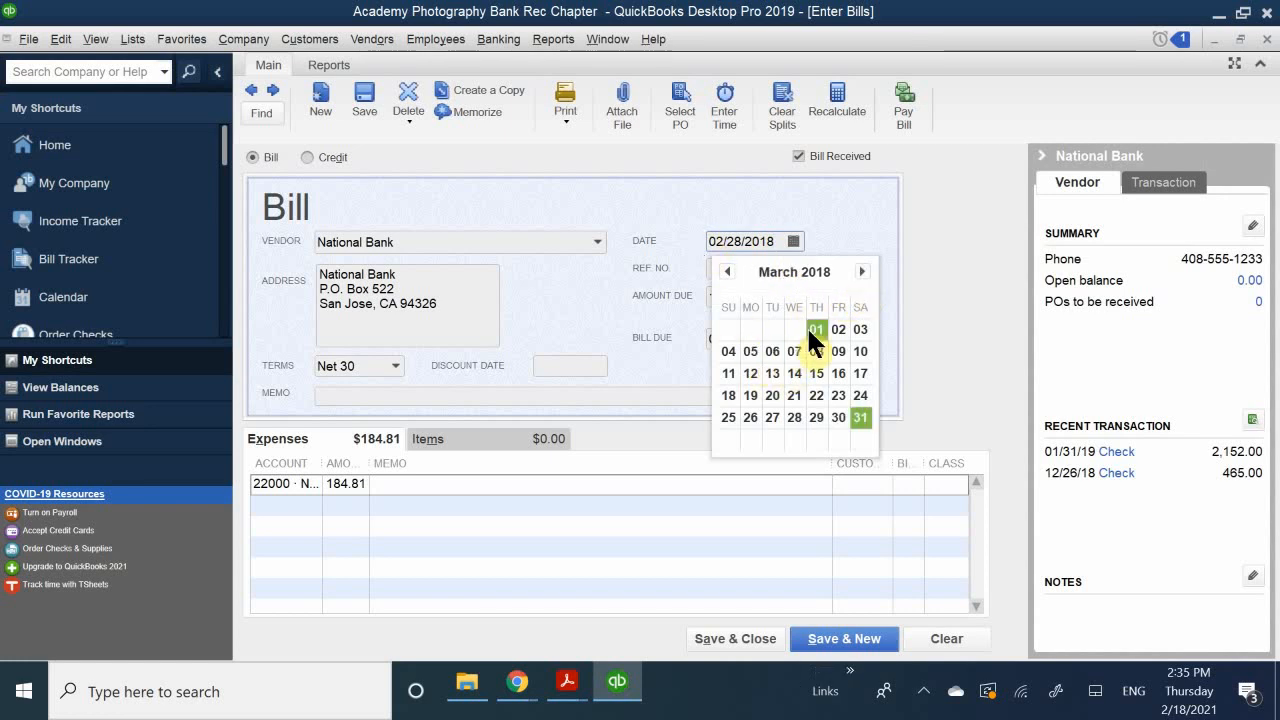
left_click(859, 331)
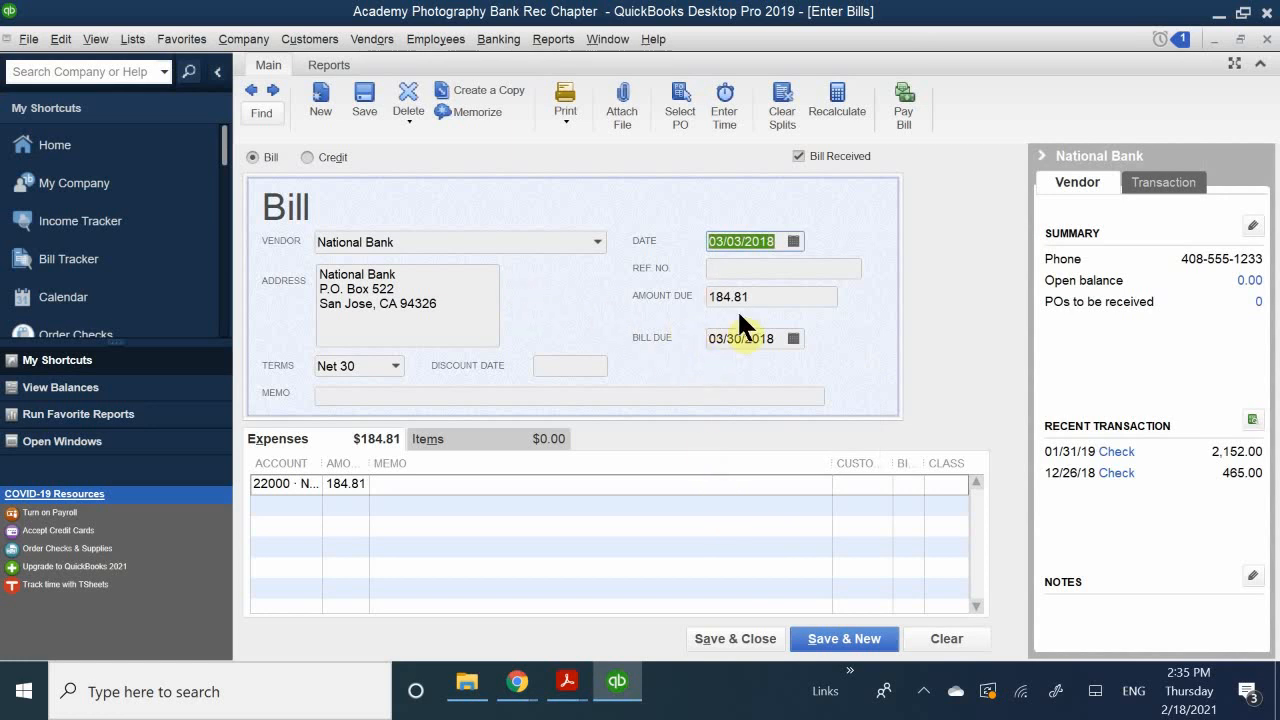
left_click(731, 267)
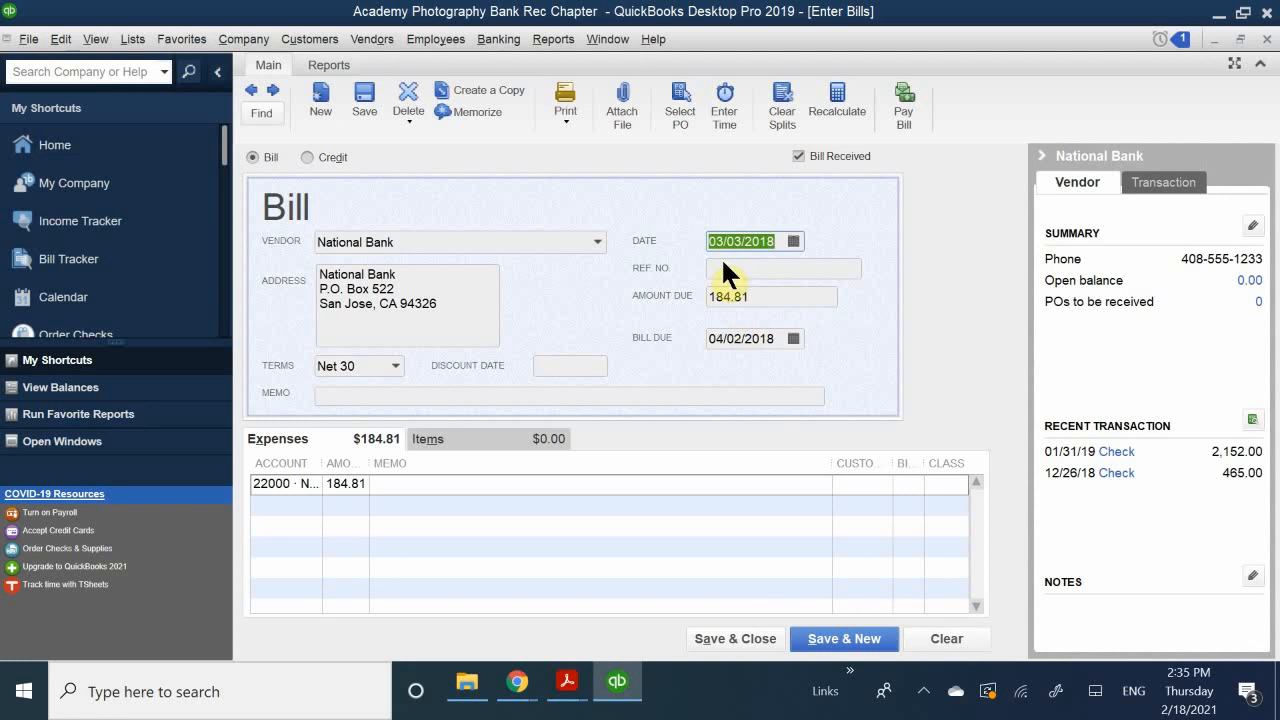
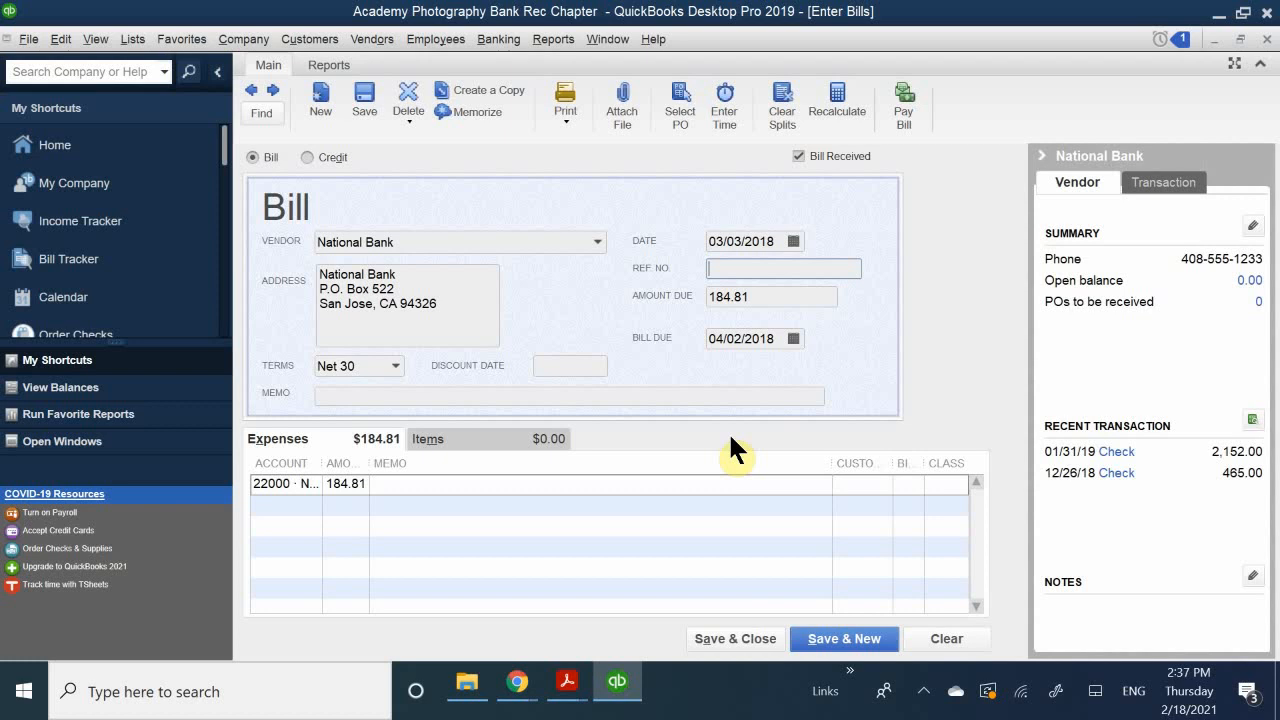
Set the National Bank bill's amount due to 50.00
left_click(786, 294)
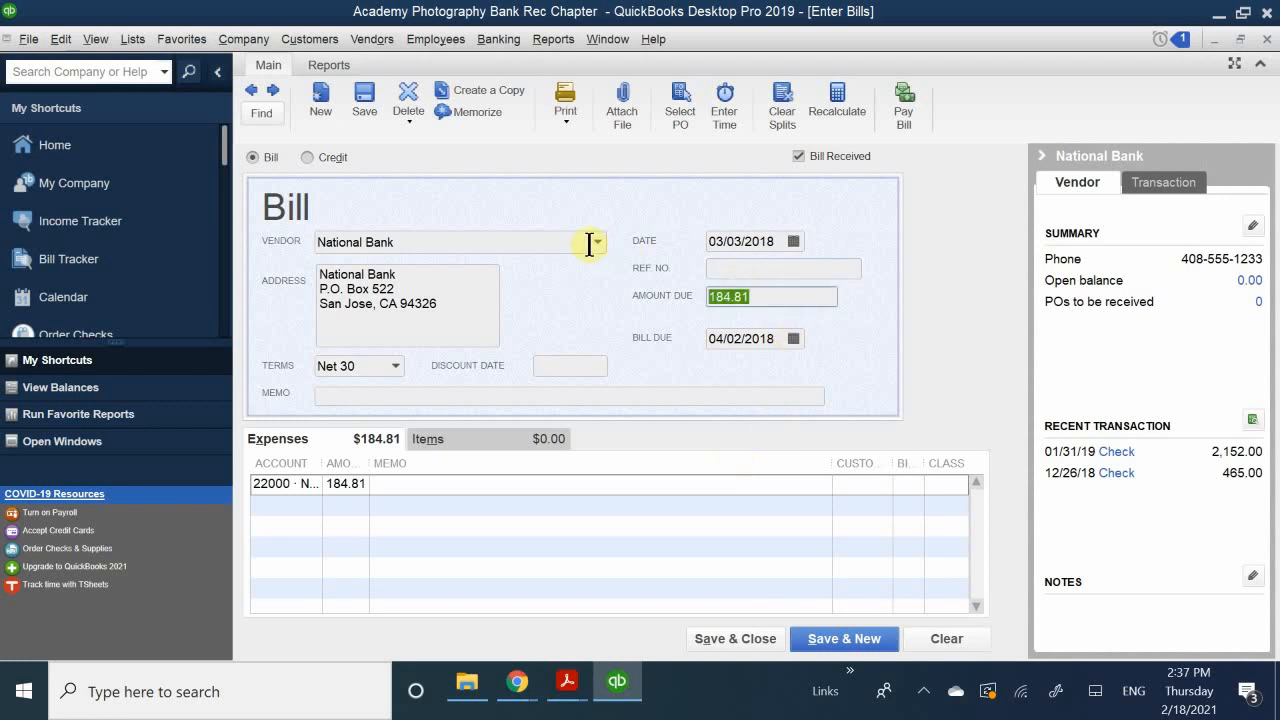
type("50.00")
left_click(606, 512)
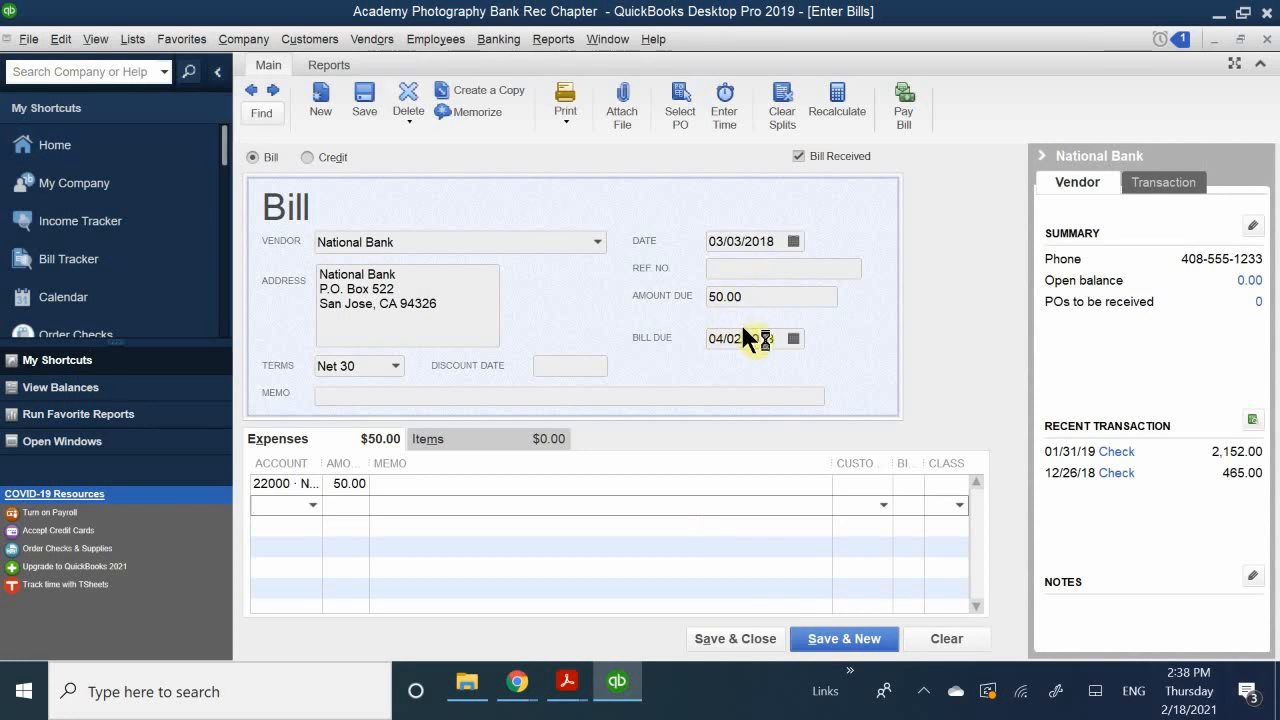
left_click(736, 266)
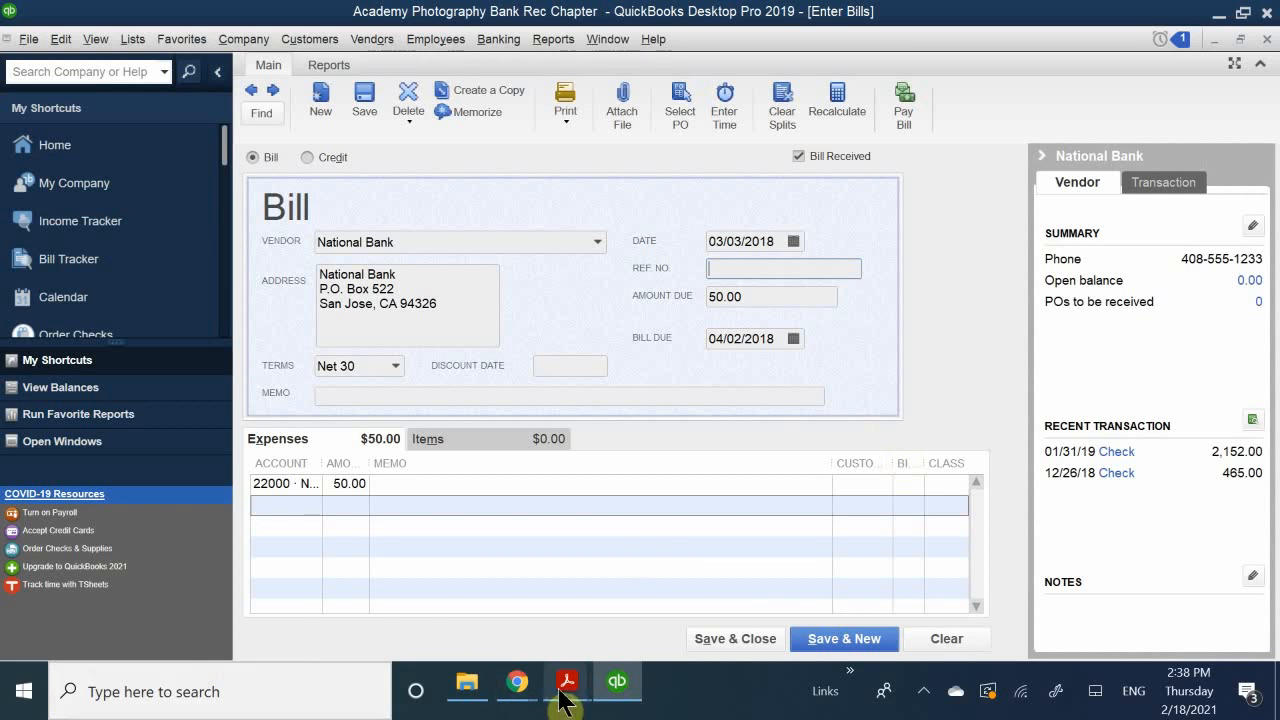
Review the example VISA bill on page 158 of QB CH 5.pdf, return to QuickBooks, and save and close the National Bank bill
mouse_move(562, 700)
left_click(523, 615)
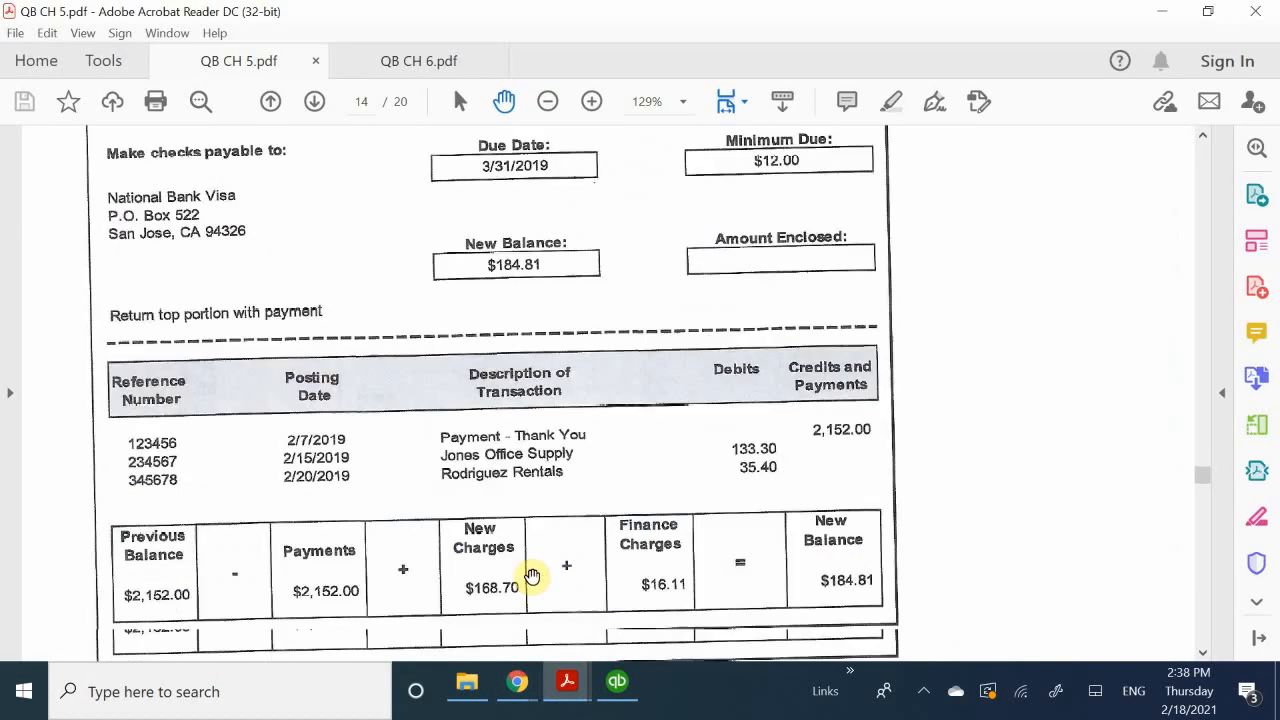
scroll(531, 576, "down", 15)
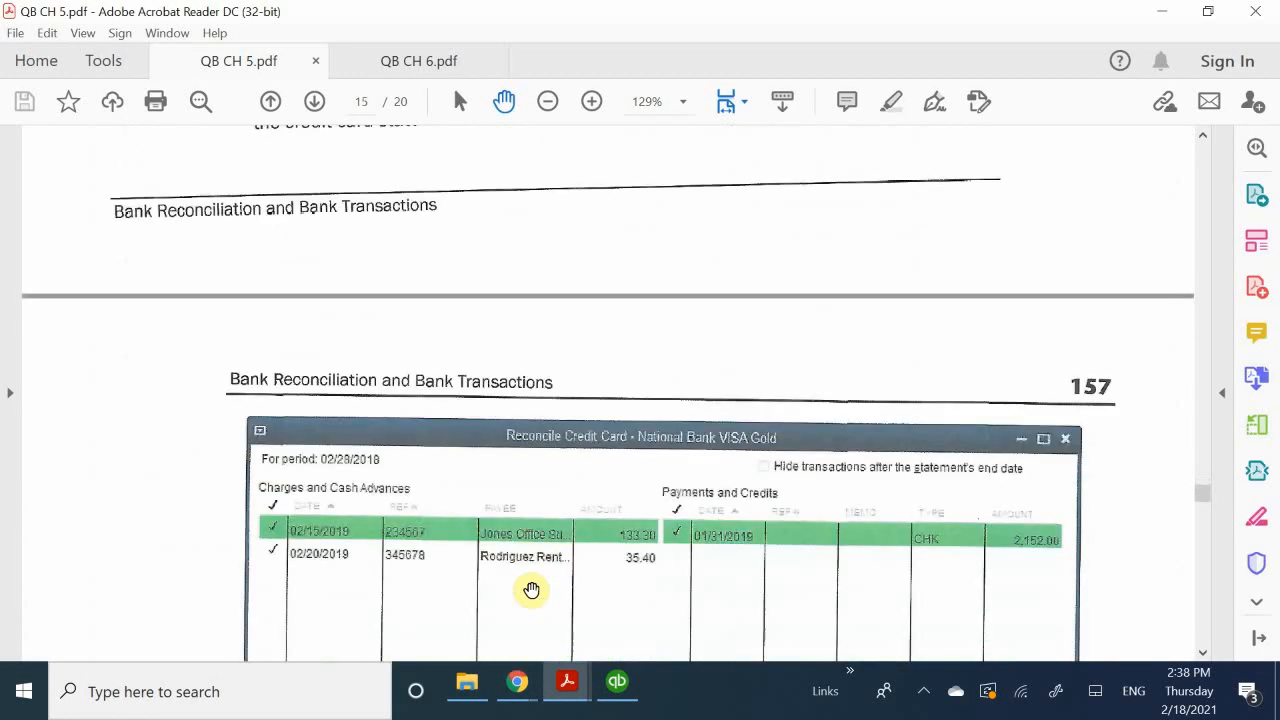
scroll(531, 590, "down", 15)
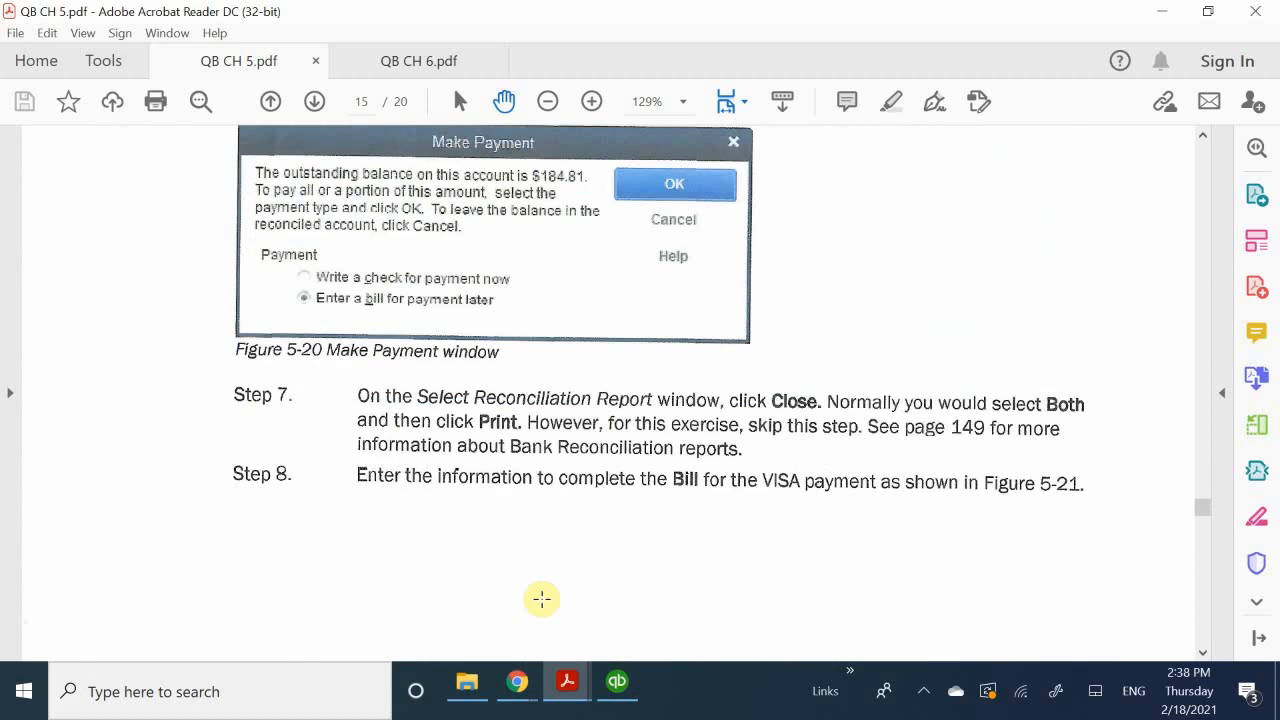
scroll(541, 599, "down", 15)
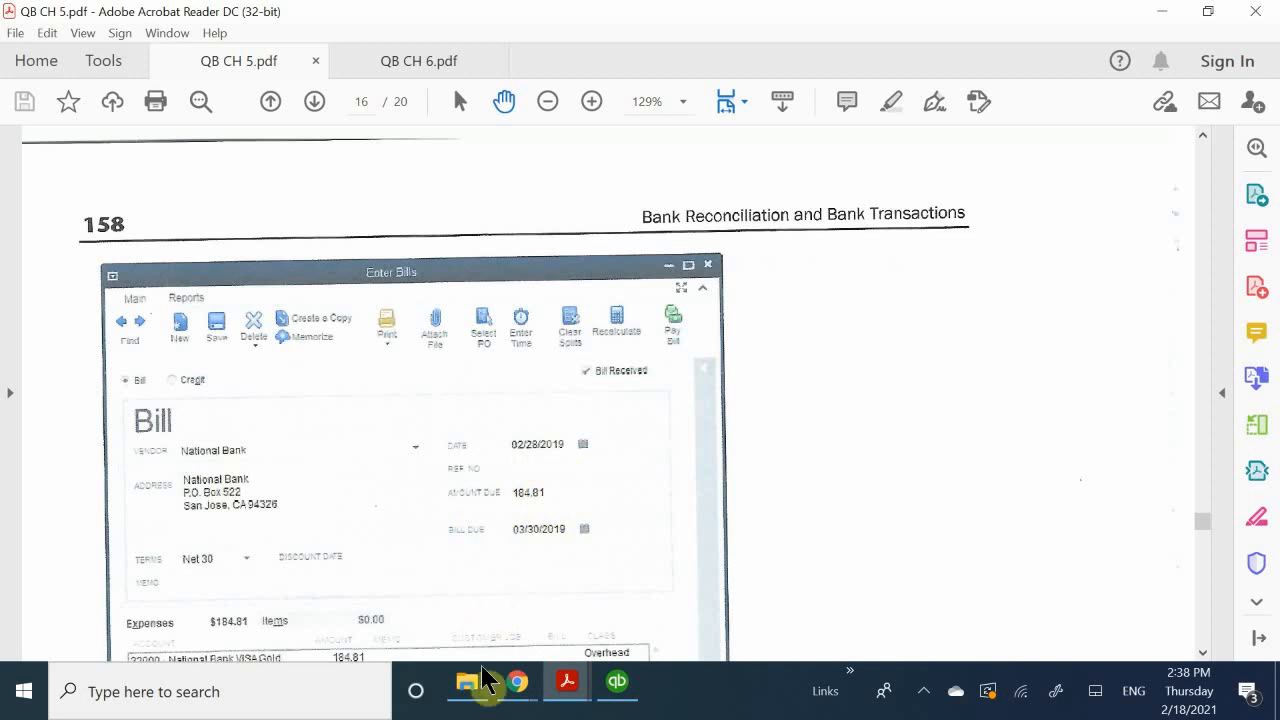
mouse_move(573, 688)
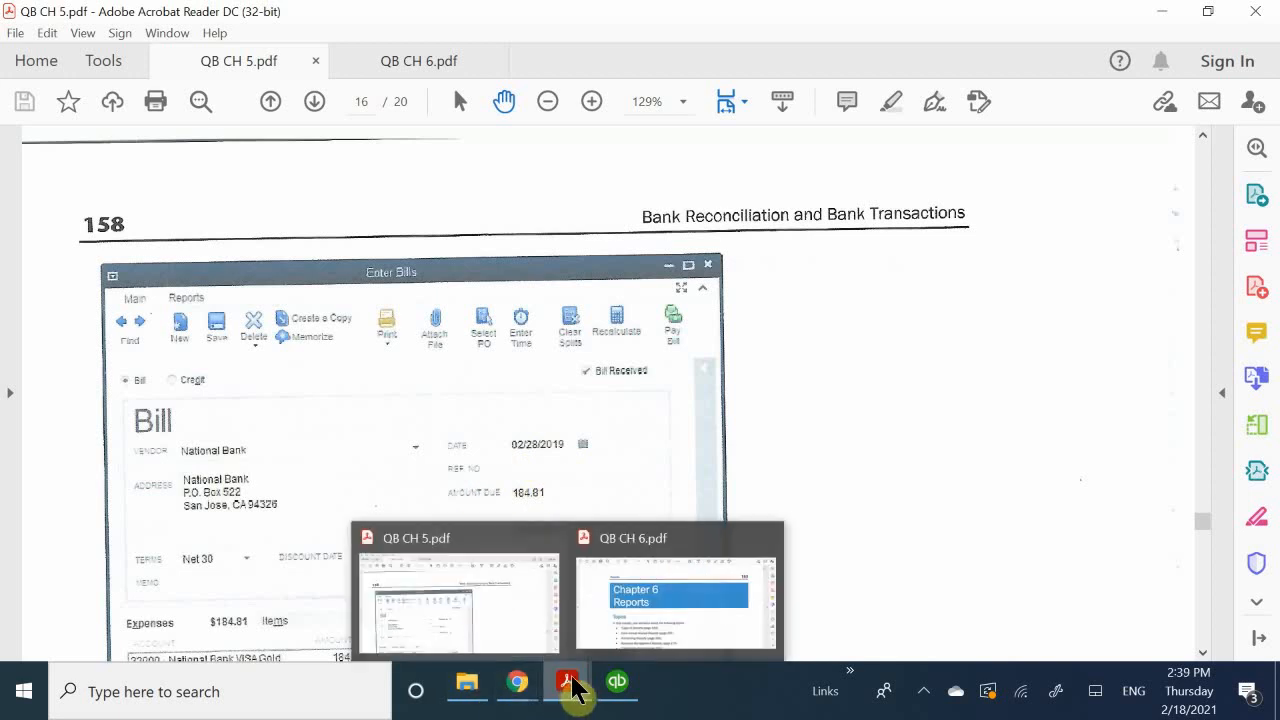
left_click(618, 688)
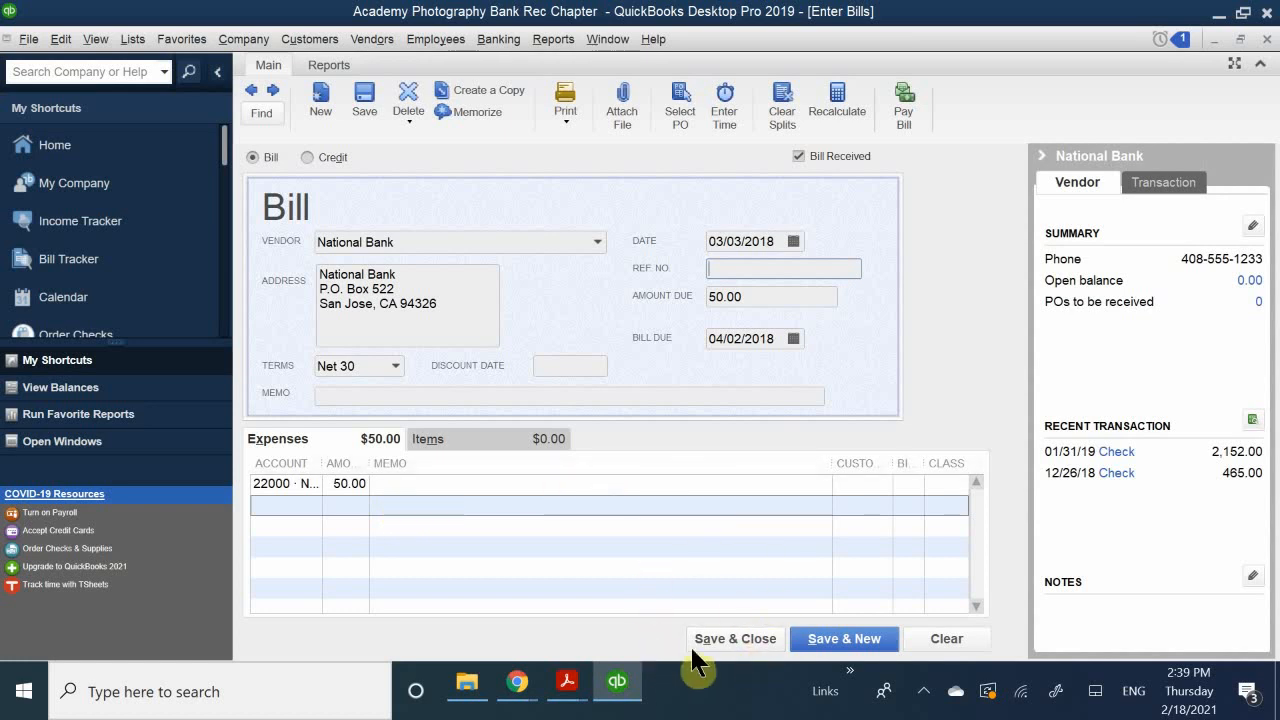
left_click(733, 641)
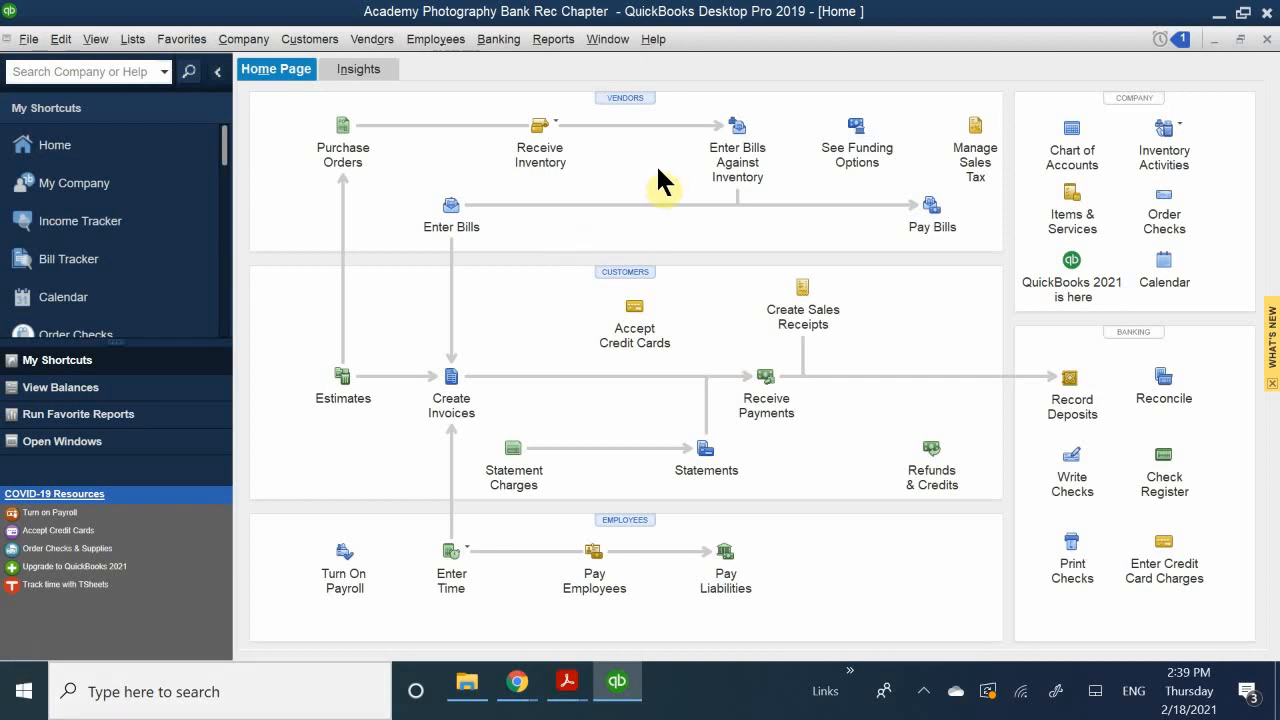
Open the Vendor Center, widen the vendor list, and show National Bank's transactions for all dates
left_click(617, 100)
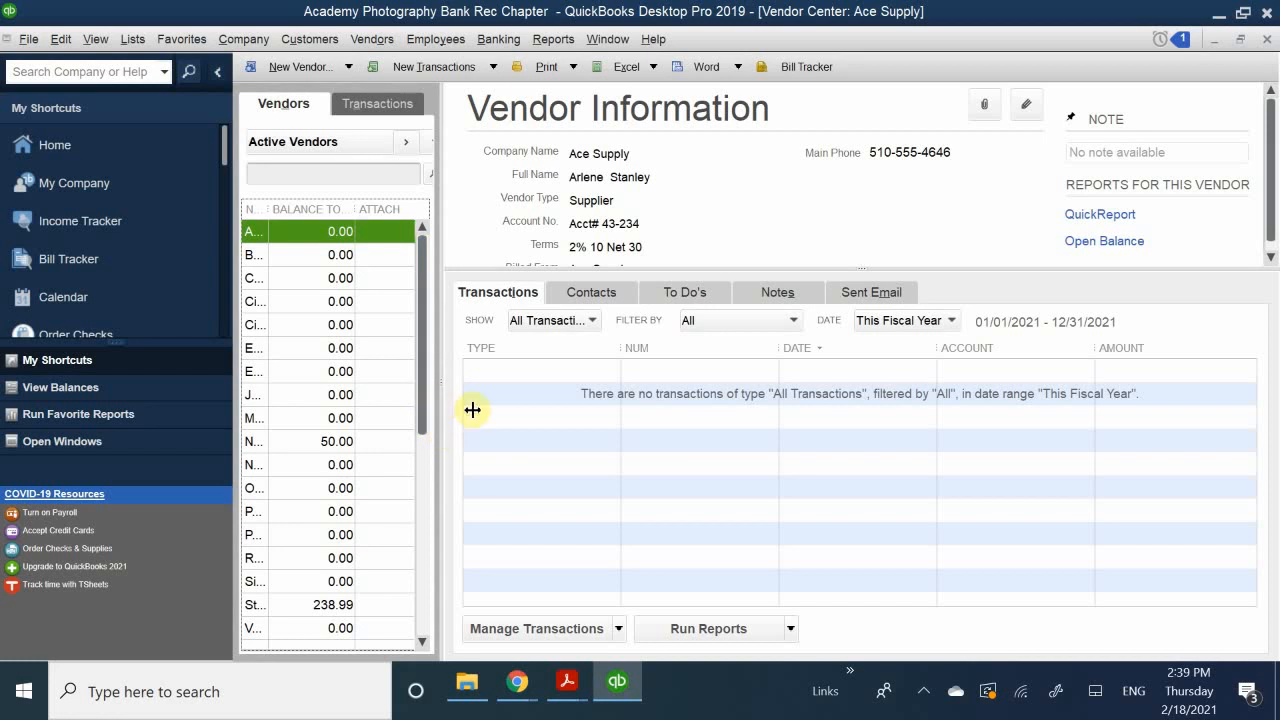
left_click_drag(472, 410, 591, 434)
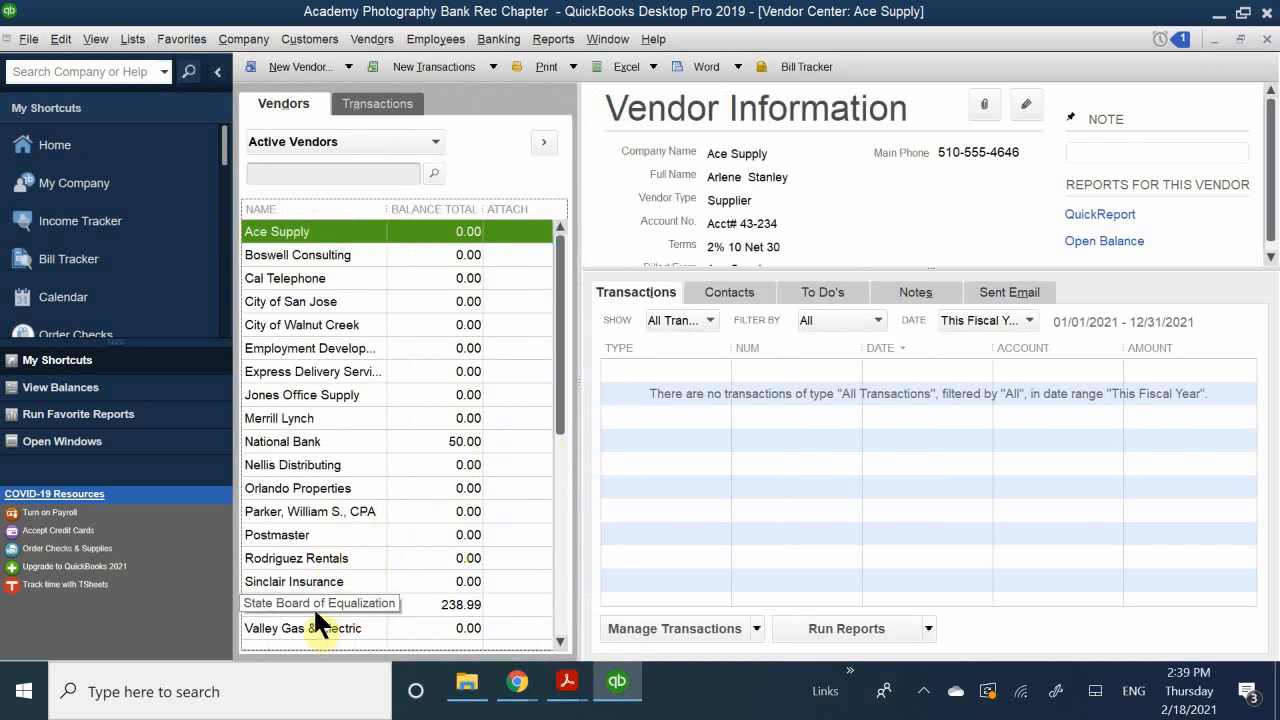
left_click(285, 442)
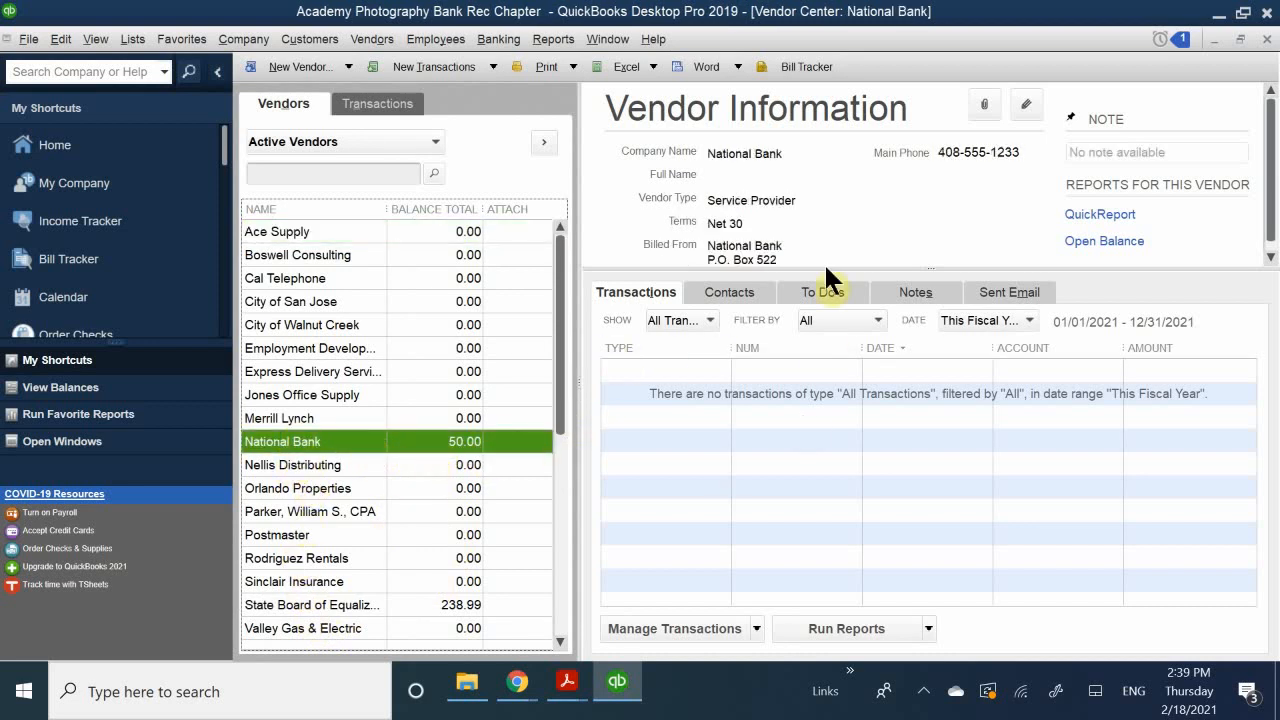
left_click(957, 322)
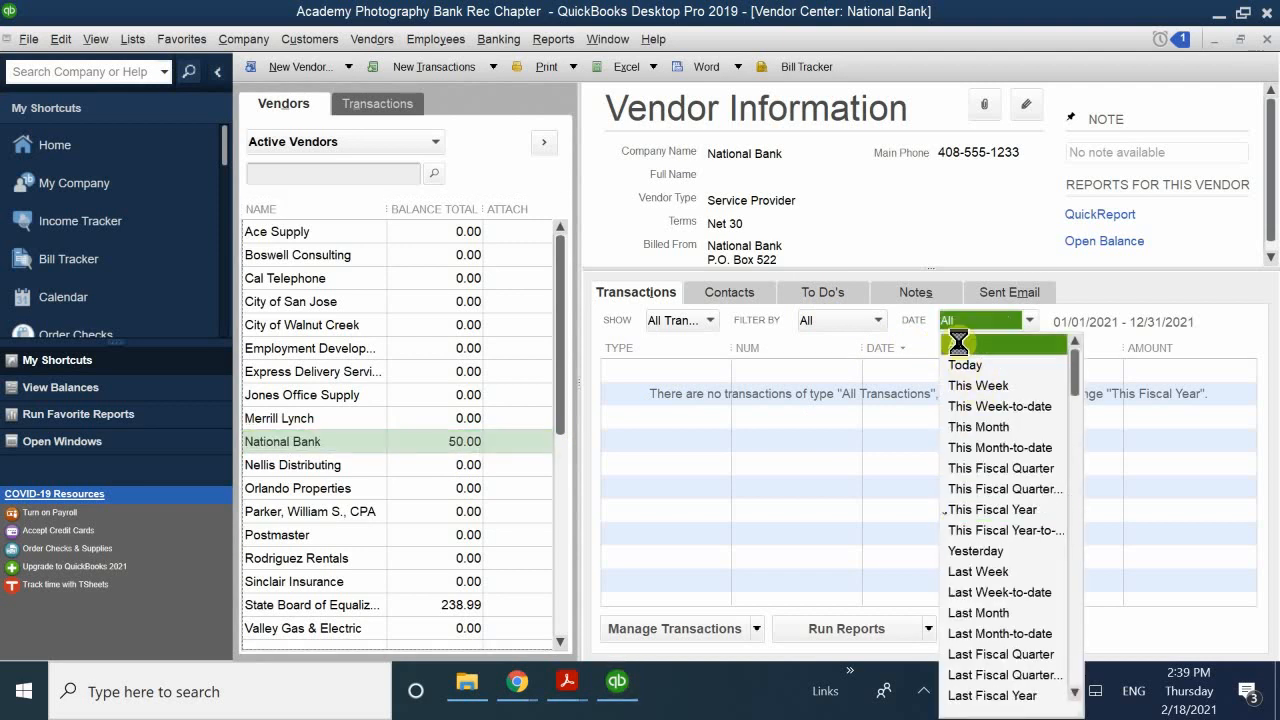
left_click(958, 343)
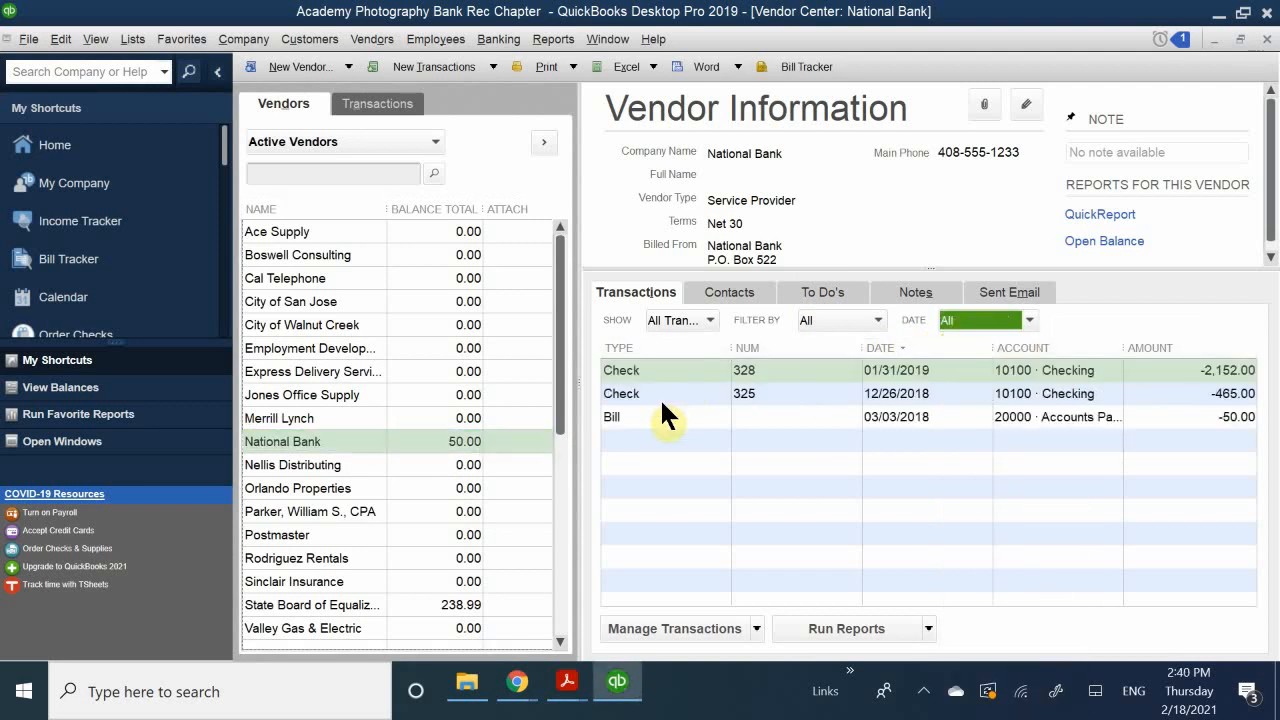
Review National Bank's bill dated 03/03/2018 and close it, keeping QuickBooks open
double_click(637, 416)
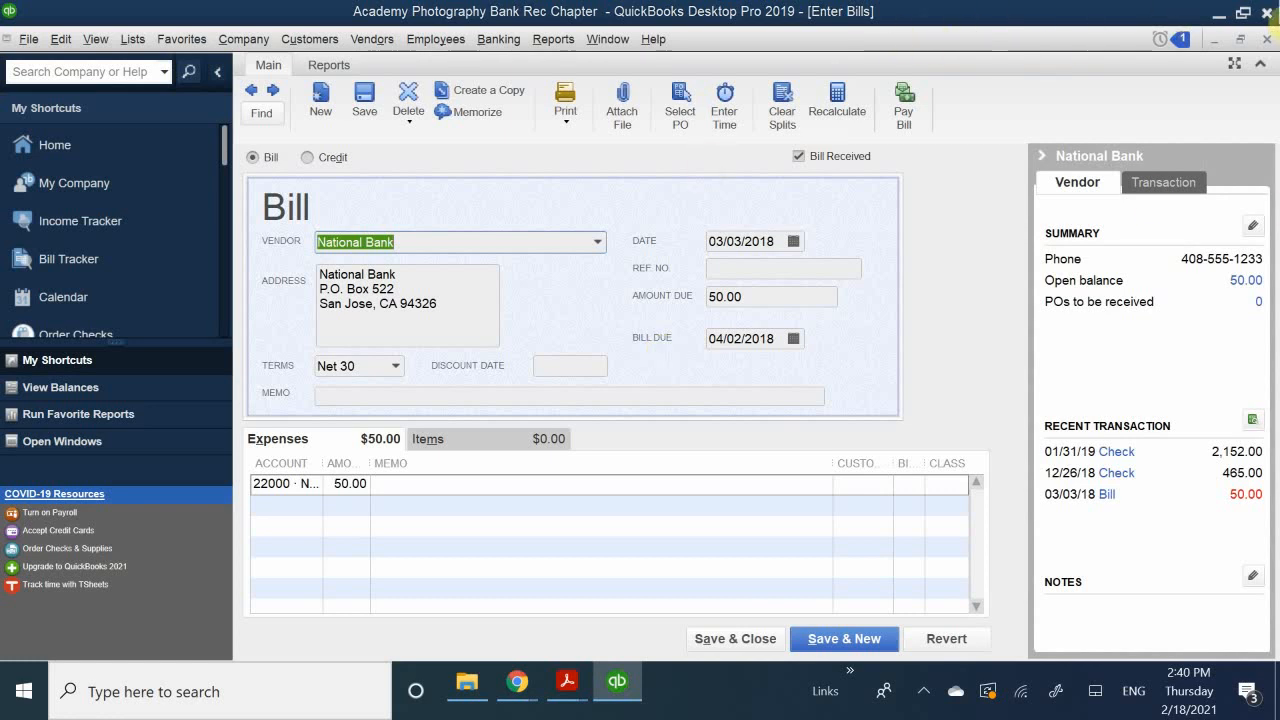
left_click(1266, 12)
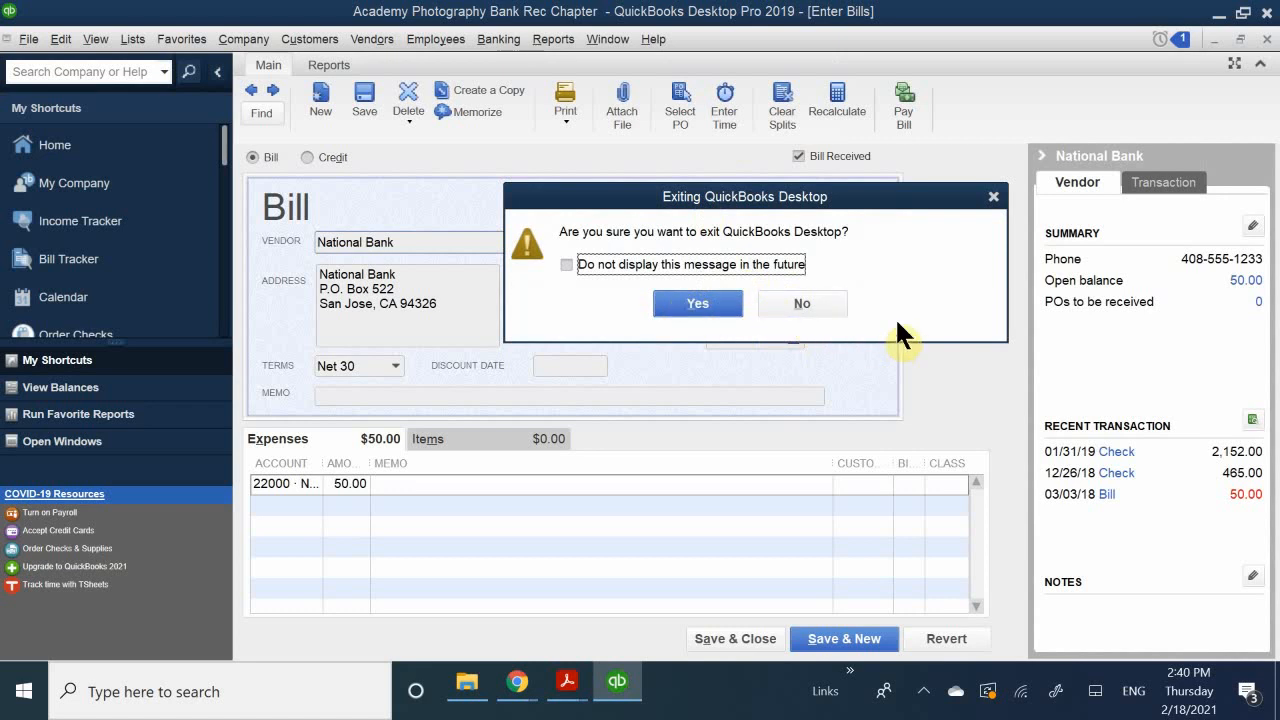
left_click(806, 303)
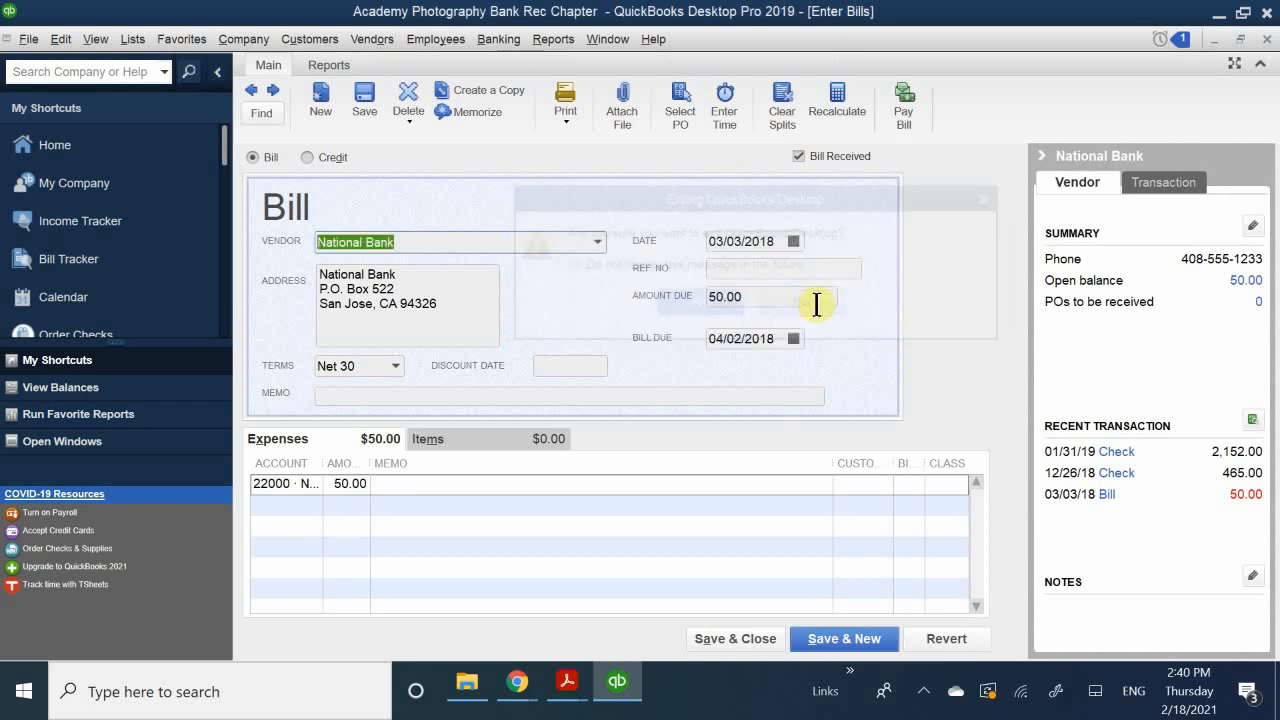
left_click(1266, 39)
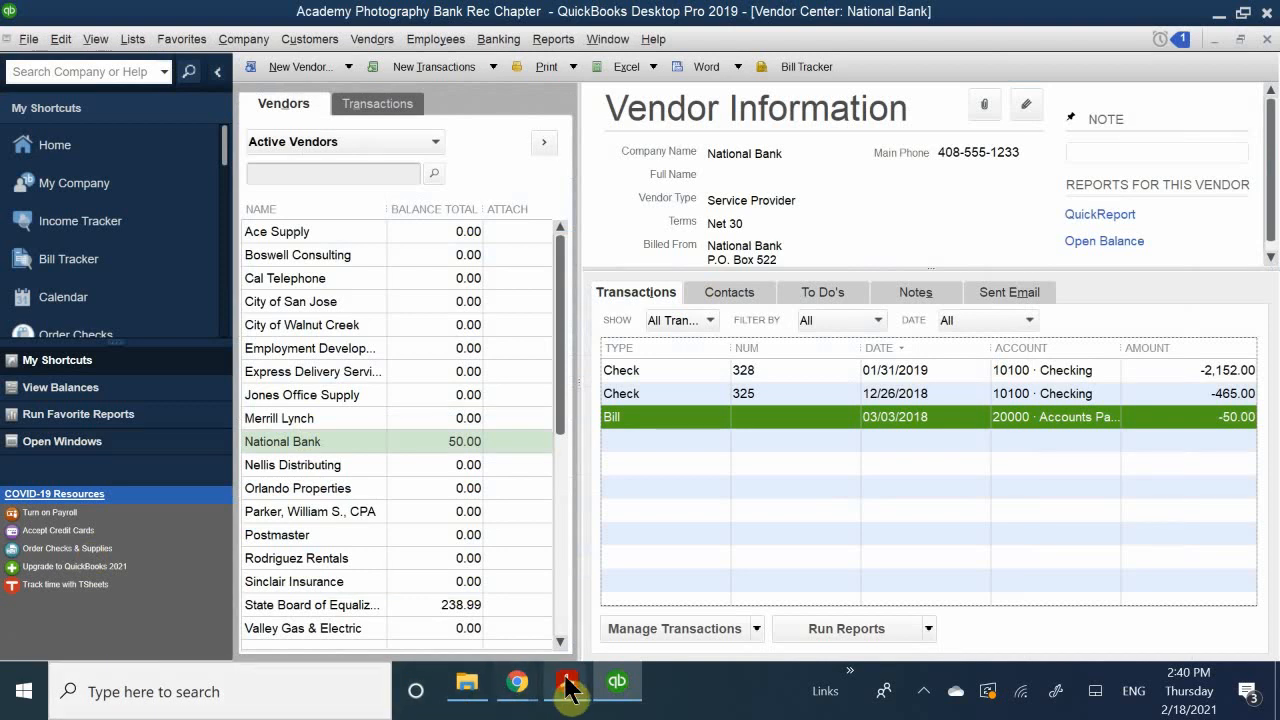
Switch to QB CH 5.pdf in Acrobat Reader and read the partial credit card payment tip and the Bank Feeds introduction on page 158
mouse_move(517, 688)
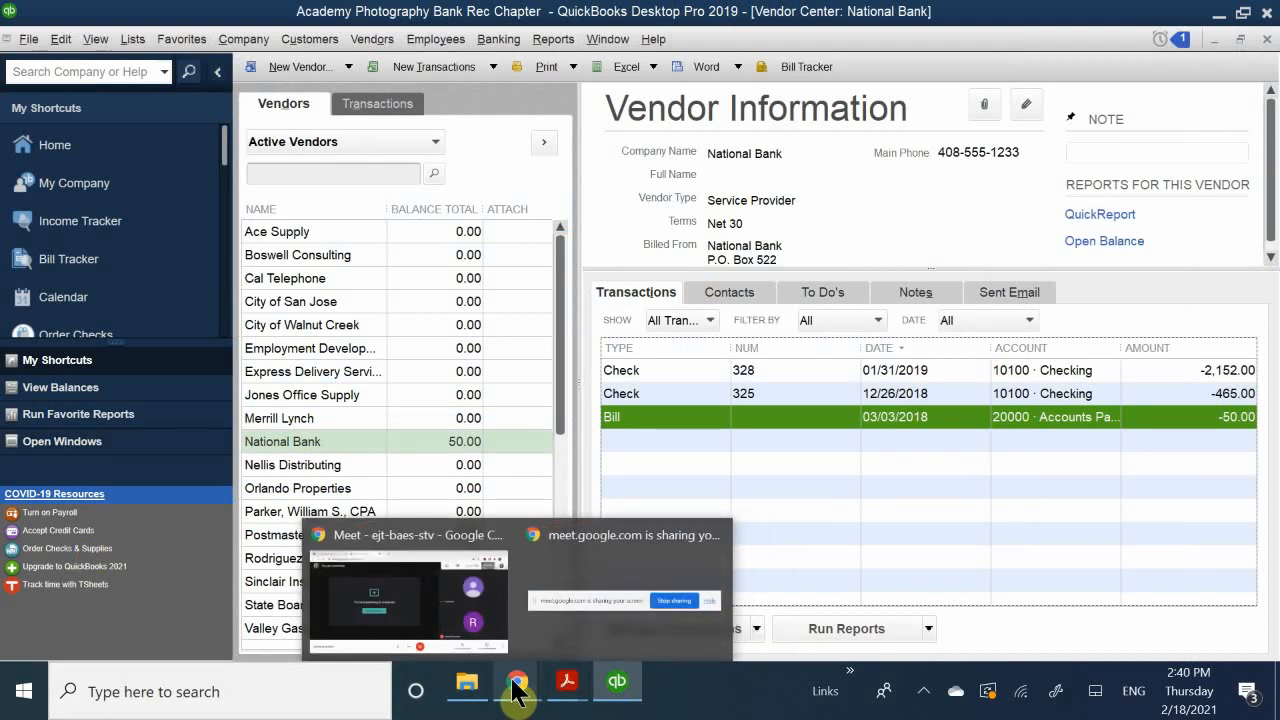
mouse_move(567, 688)
left_click(515, 612)
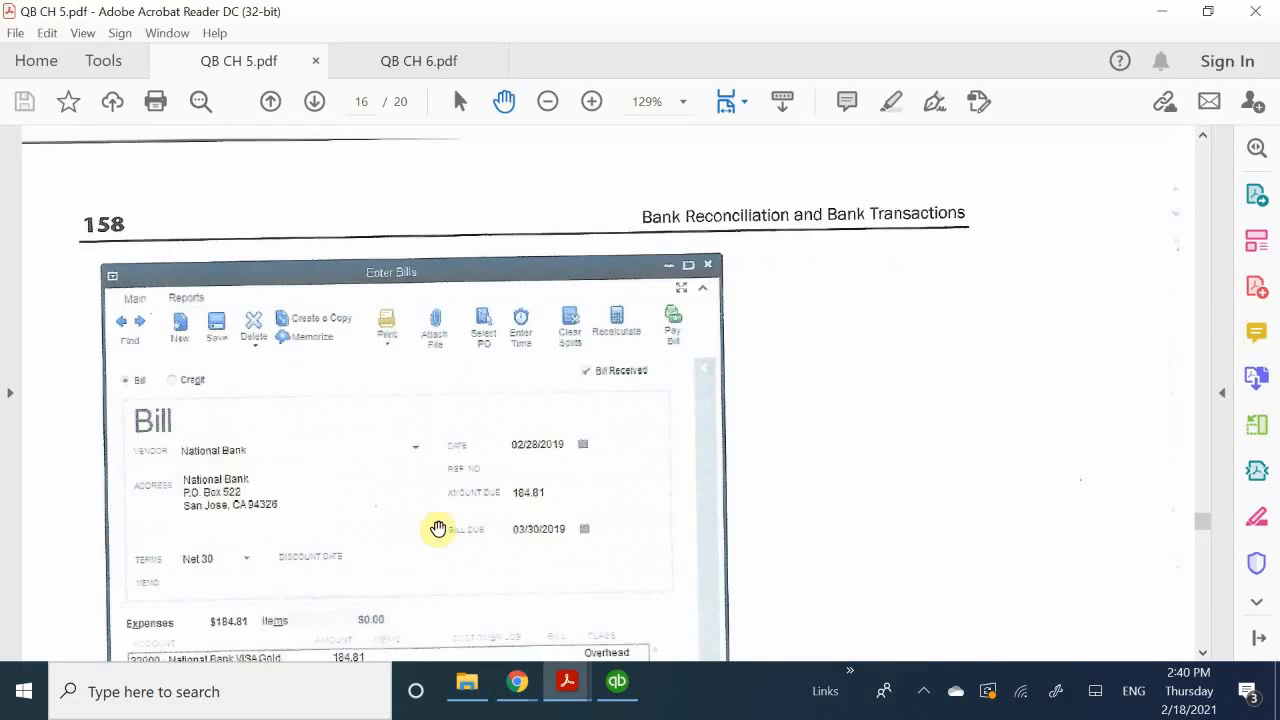
scroll(438, 528, "down", 15)
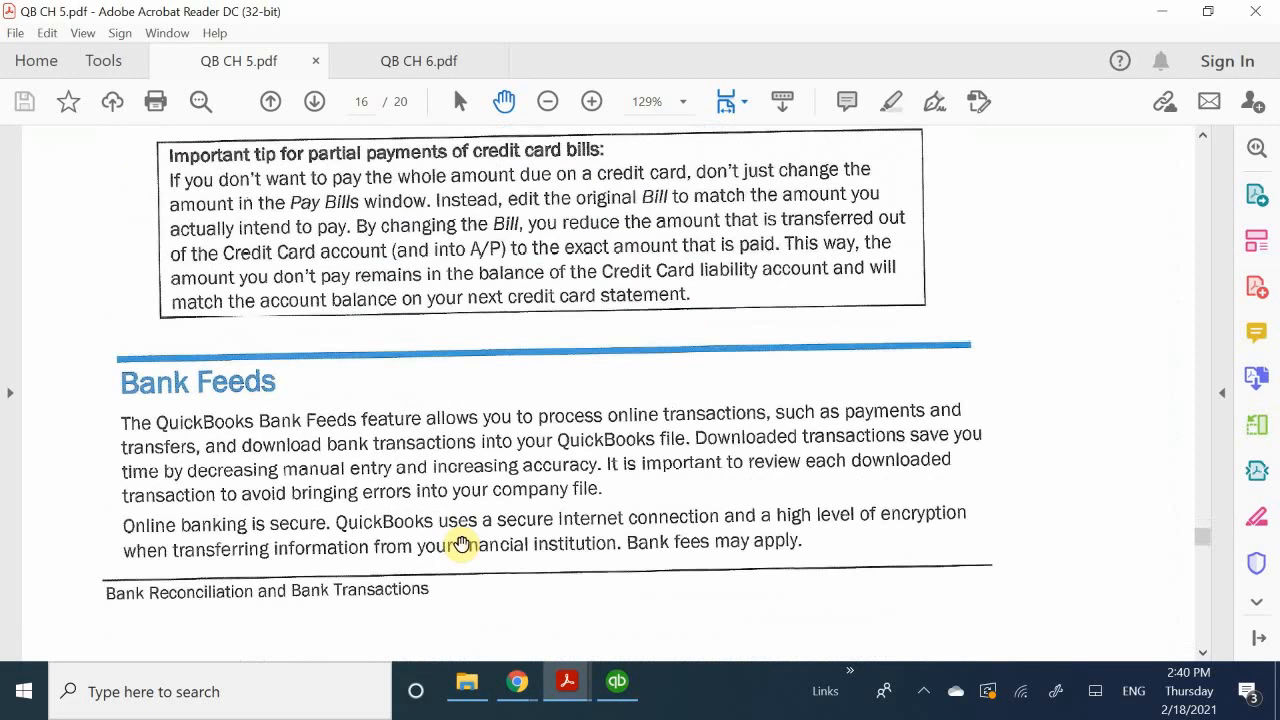
scroll(458, 543, "up", 1)
scroll(458, 548, "down", 2)
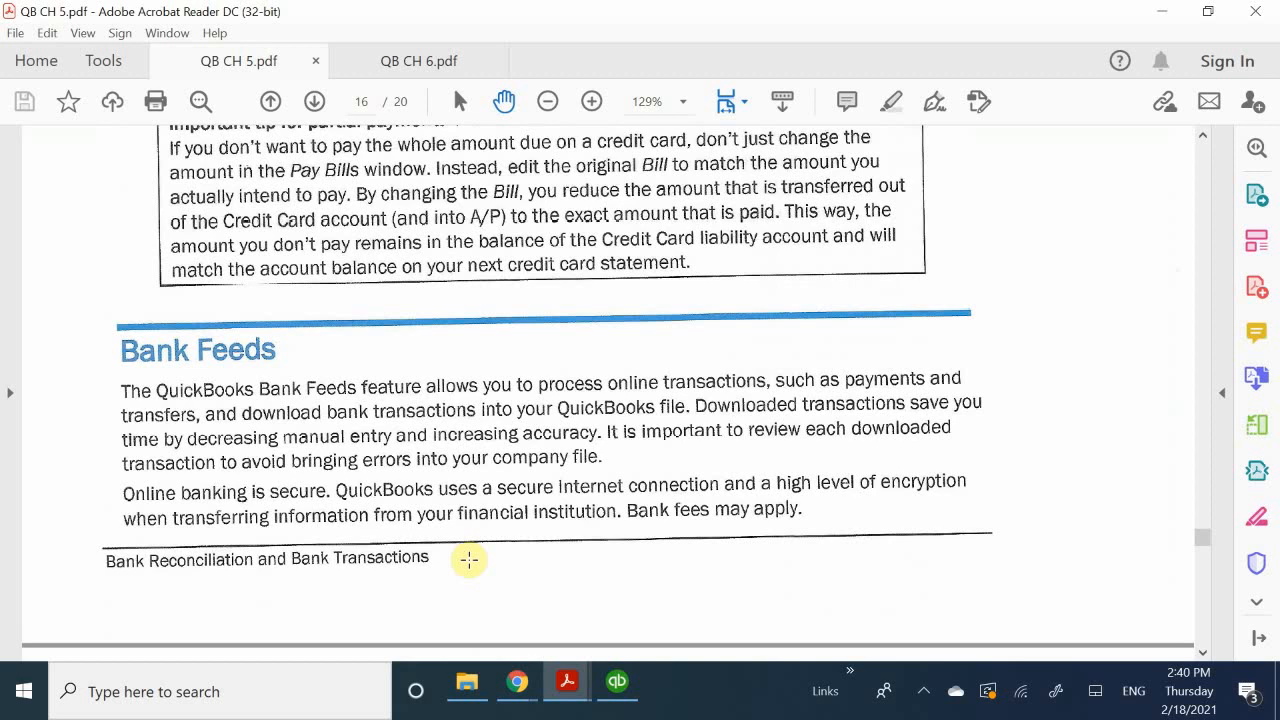
scroll(490, 566, "down", 8)
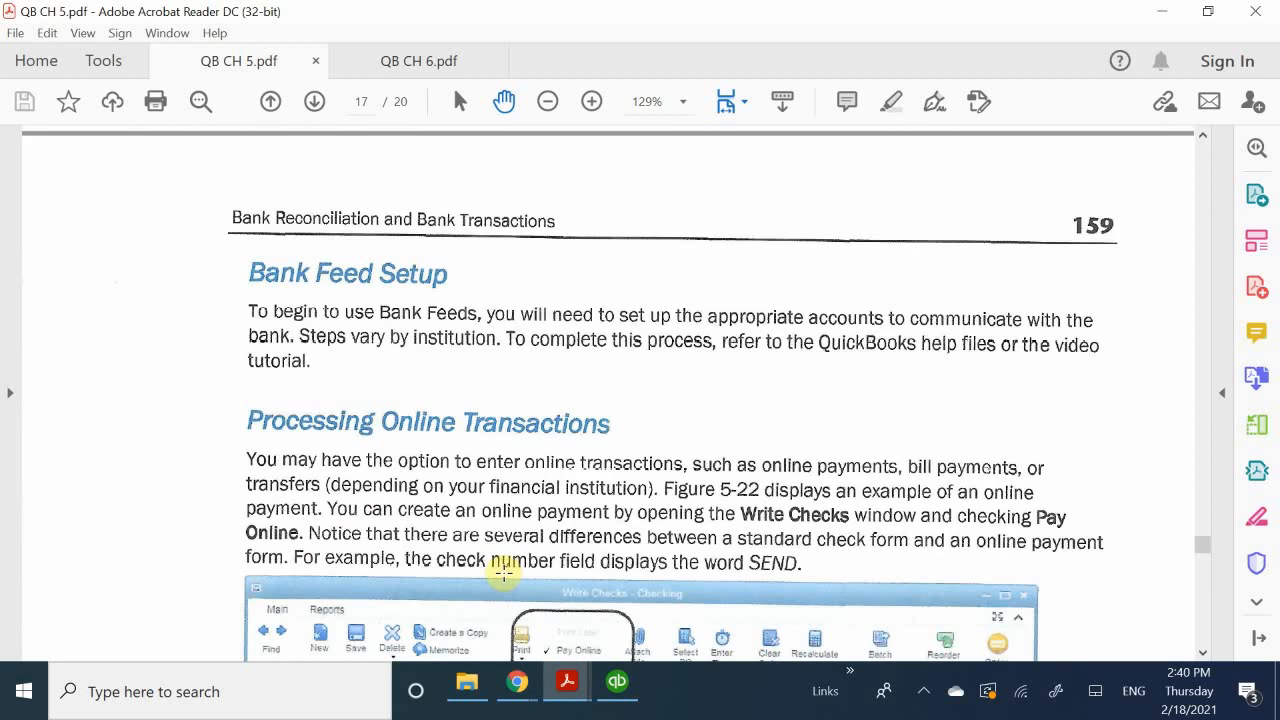
scroll(503, 568, "up", 10)
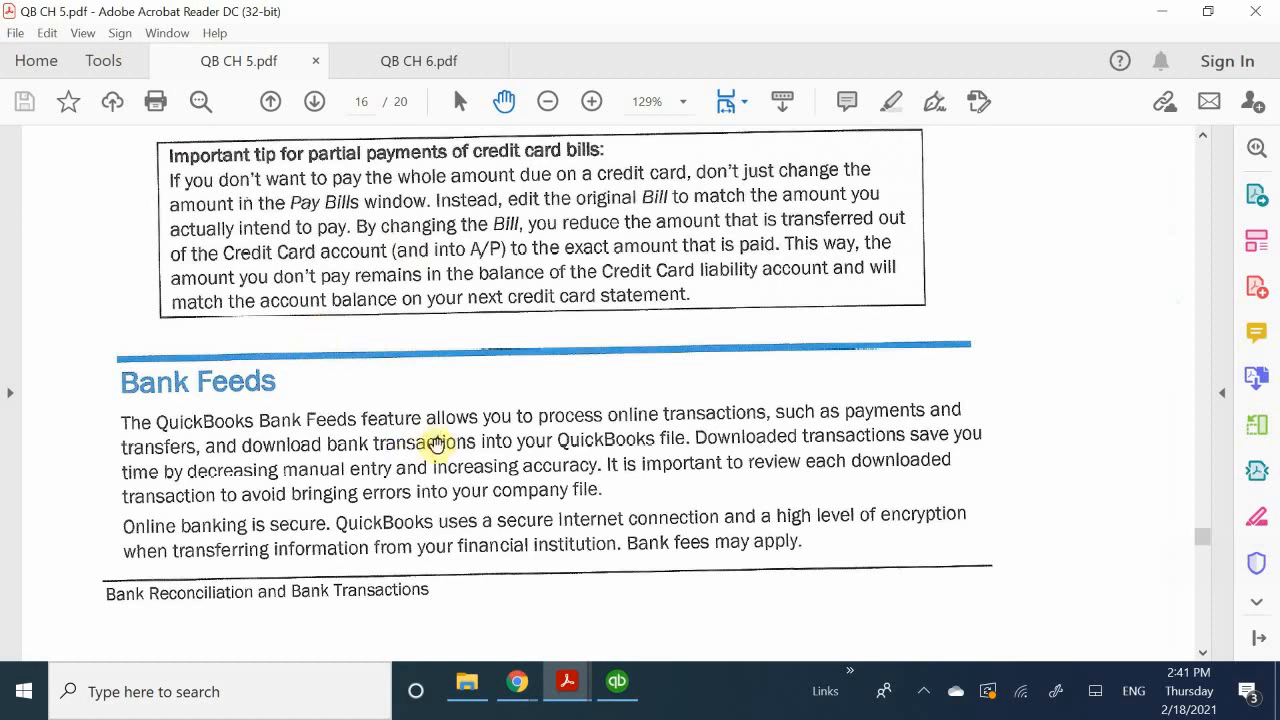
scroll(443, 437, "down", 3)
scroll(440, 437, "down", 6)
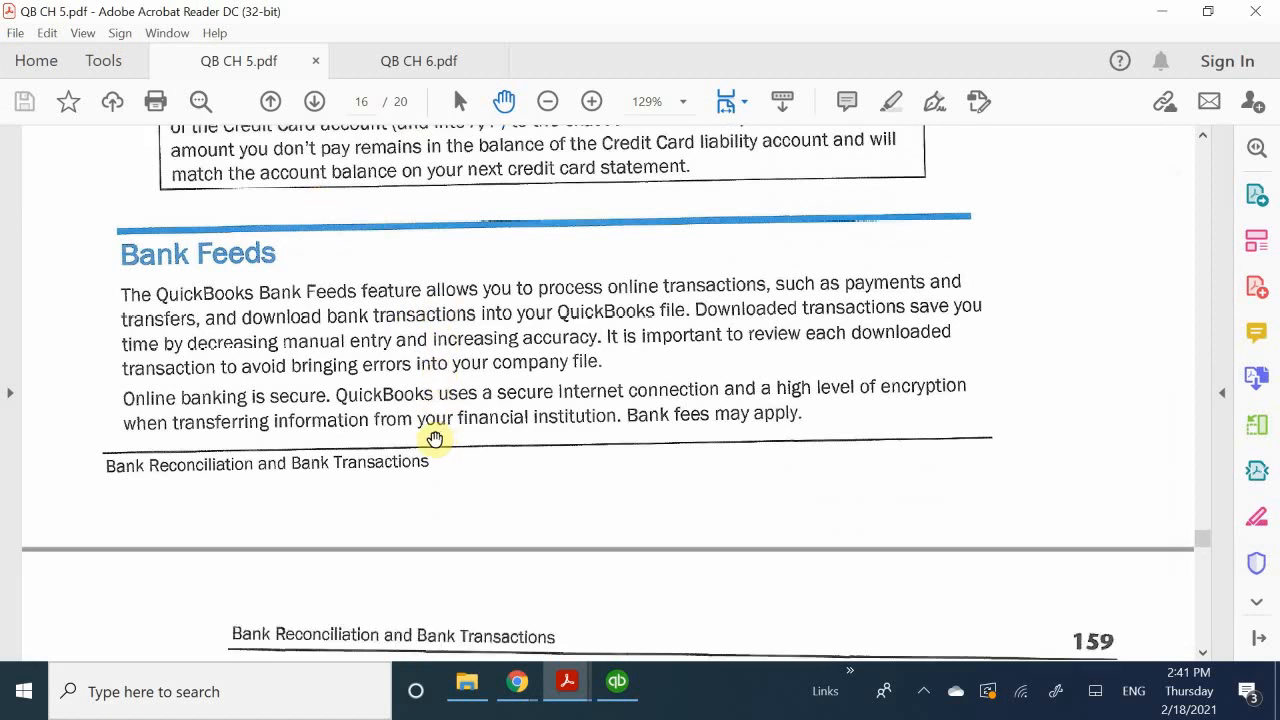
scroll(424, 436, "down", 3)
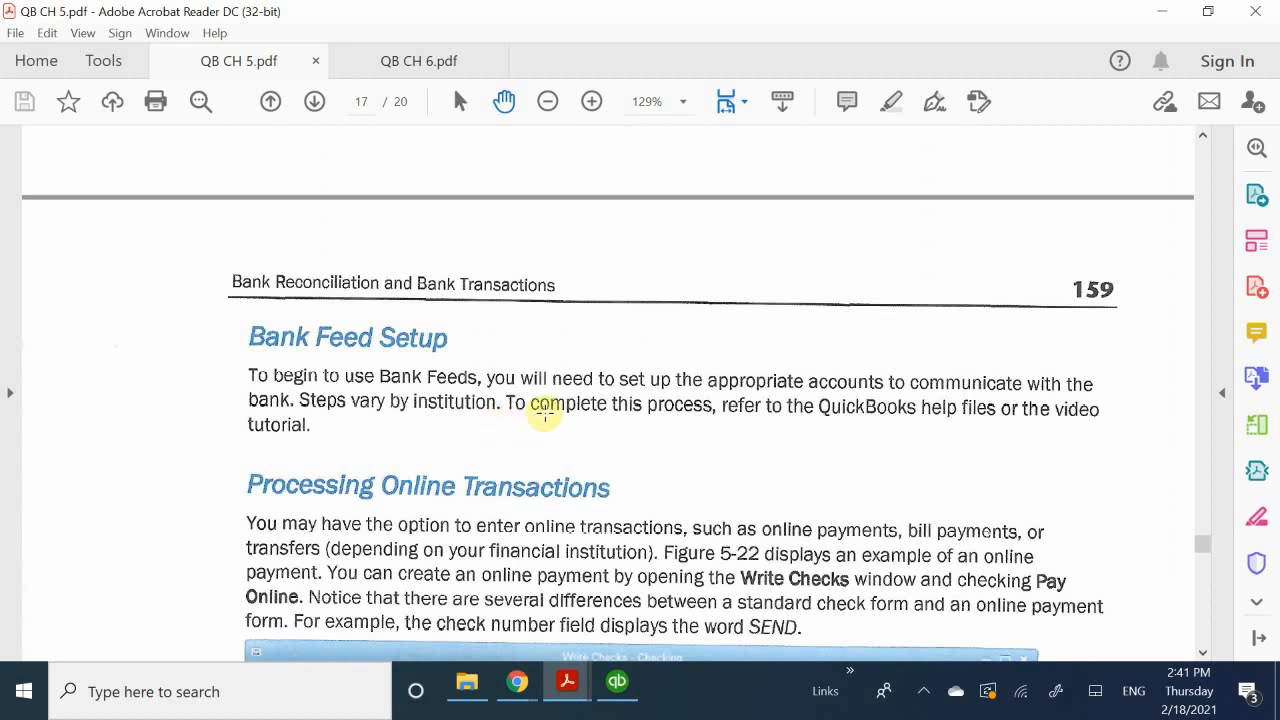
scroll(543, 410, "up", 10)
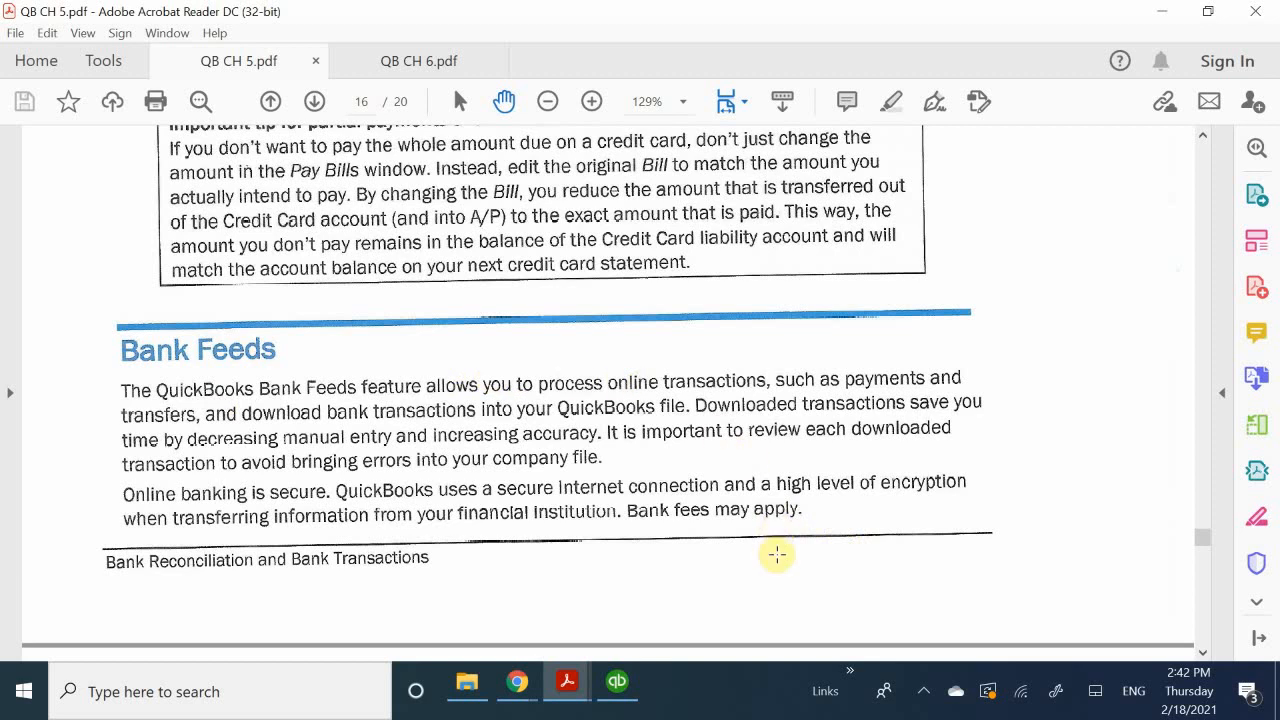
scroll(790, 557, "down", 5)
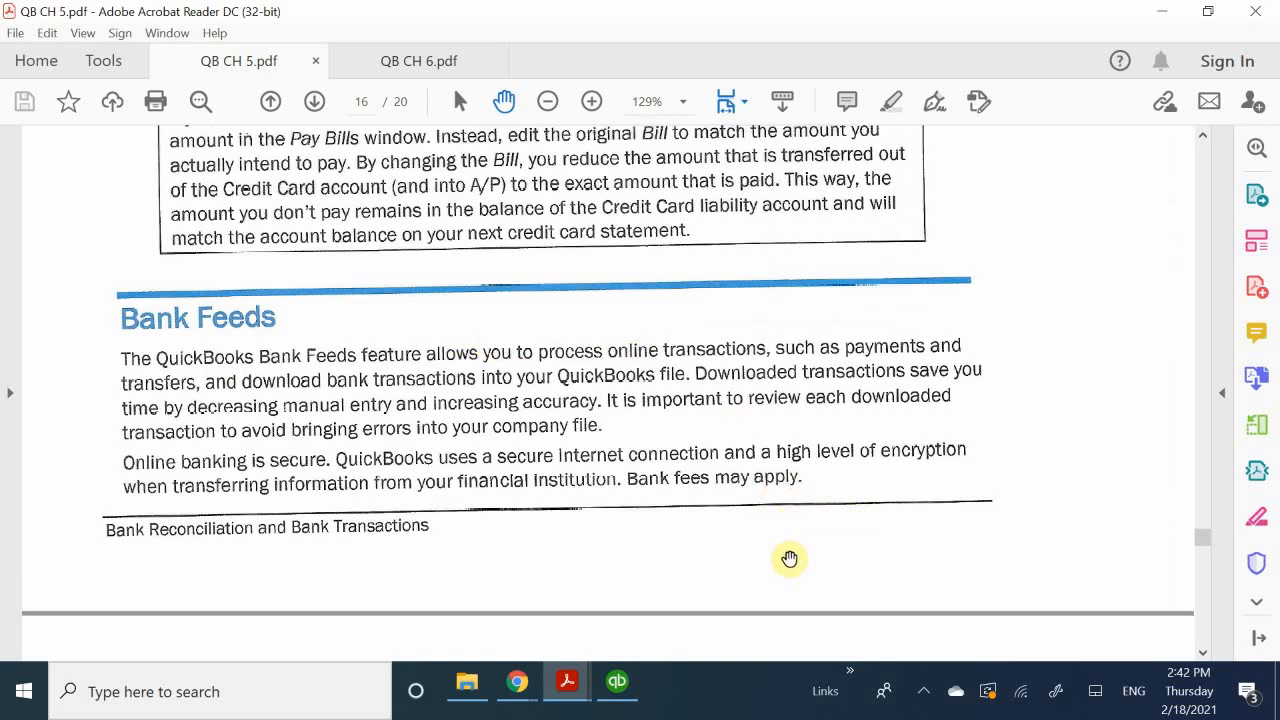
Read Bank Feed Setup and Processing Online Transactions on page 159, and examine the online payment example in Figure 5-22
scroll(806, 576, "down", 3)
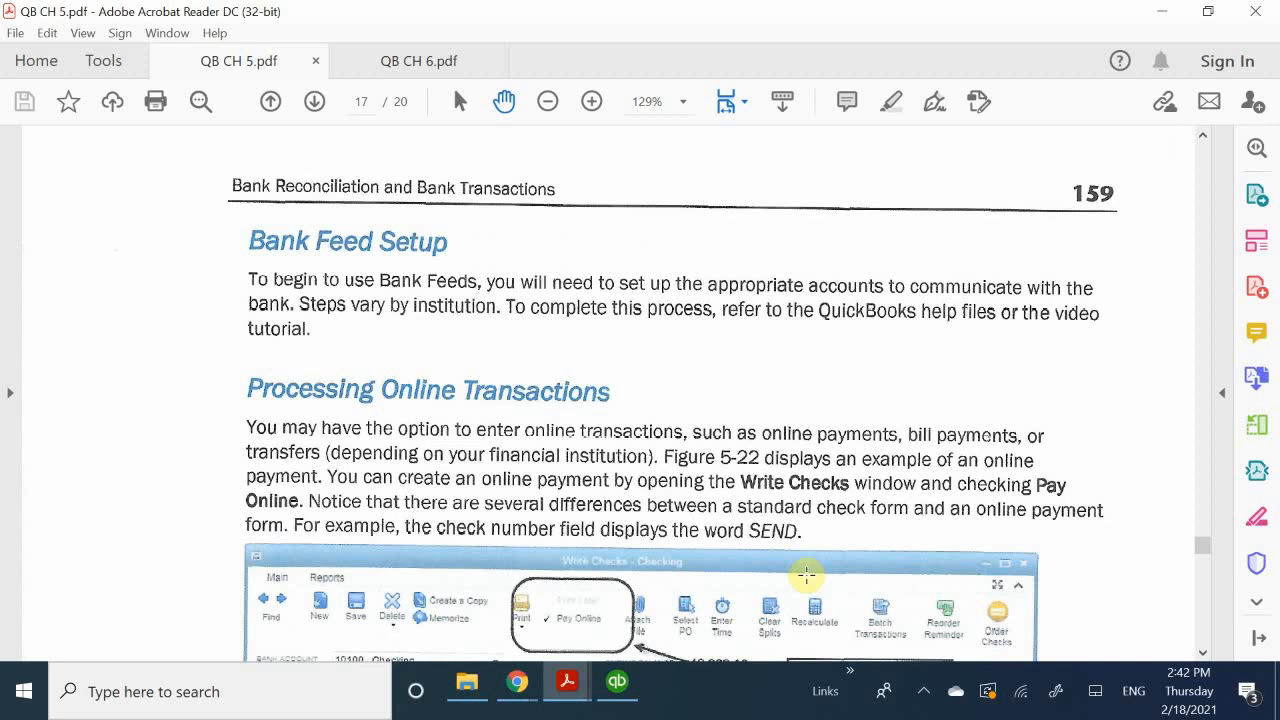
scroll(806, 575, "down", 1)
scroll(806, 575, "down", 3)
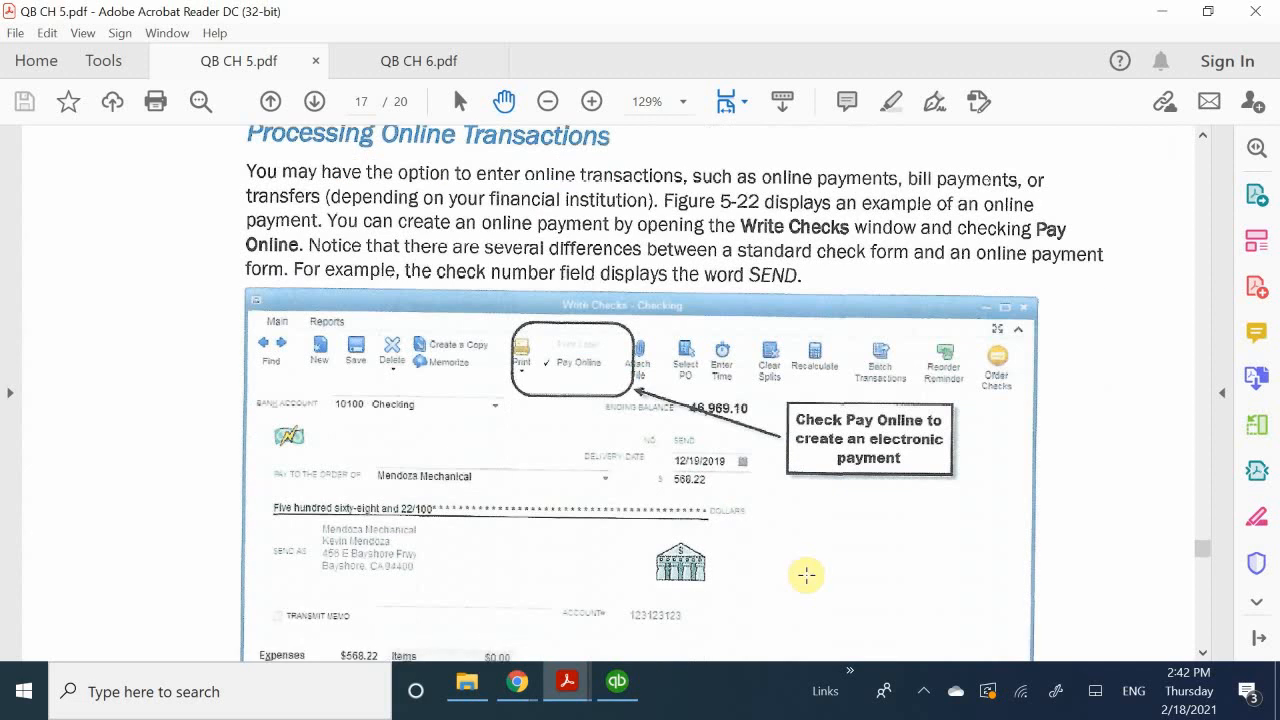
scroll(314, 251, "up", 3)
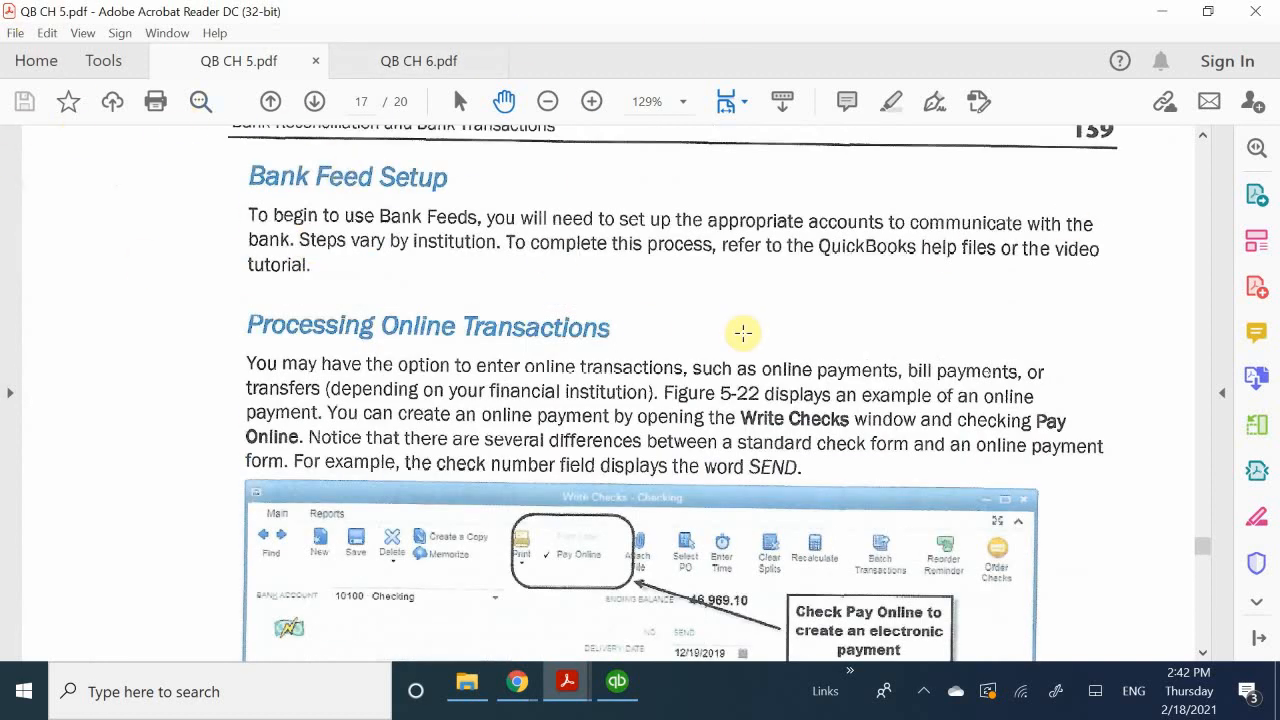
scroll(744, 333, "down", 1)
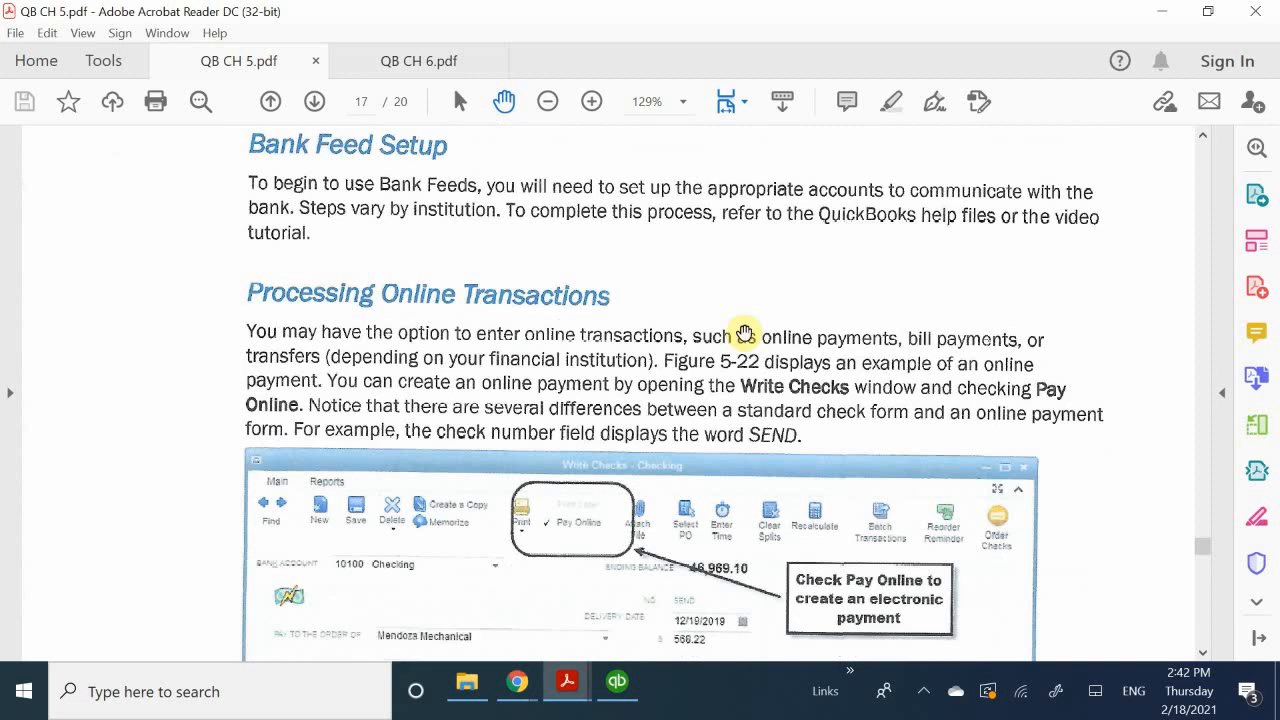
scroll(744, 333, "down", 1)
scroll(744, 333, "down", 1)
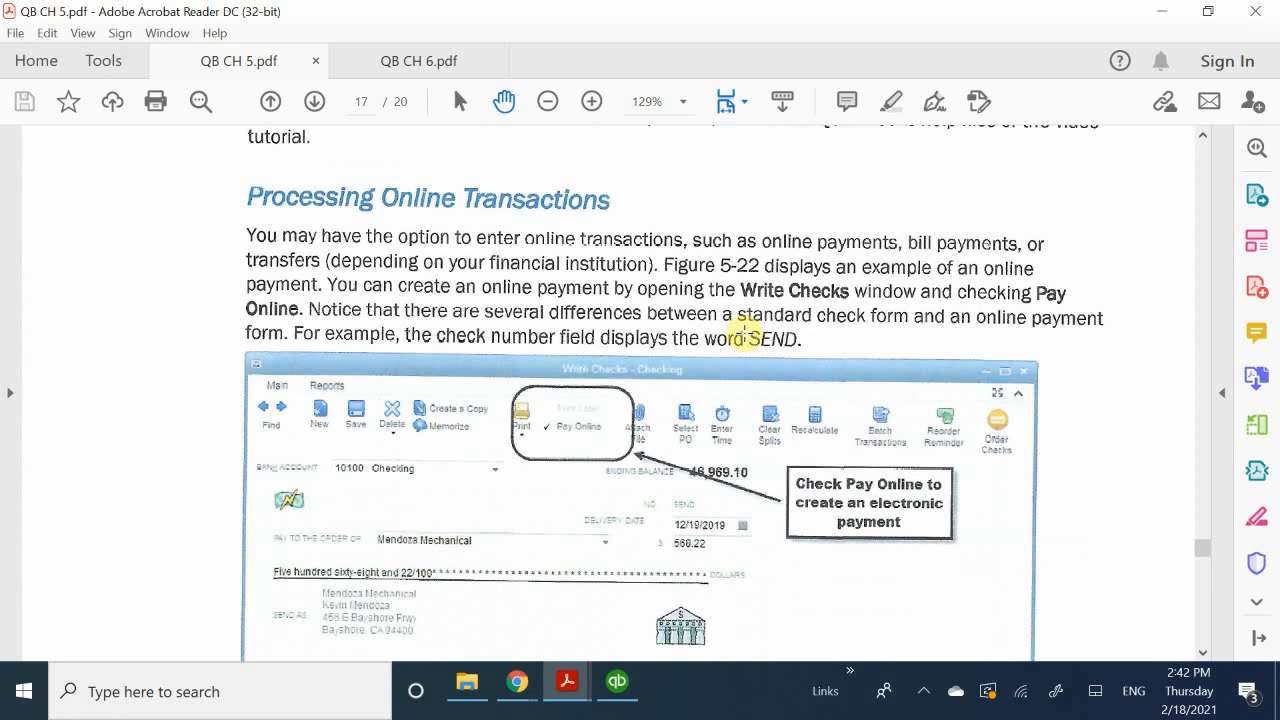
scroll(745, 335, "down", 8)
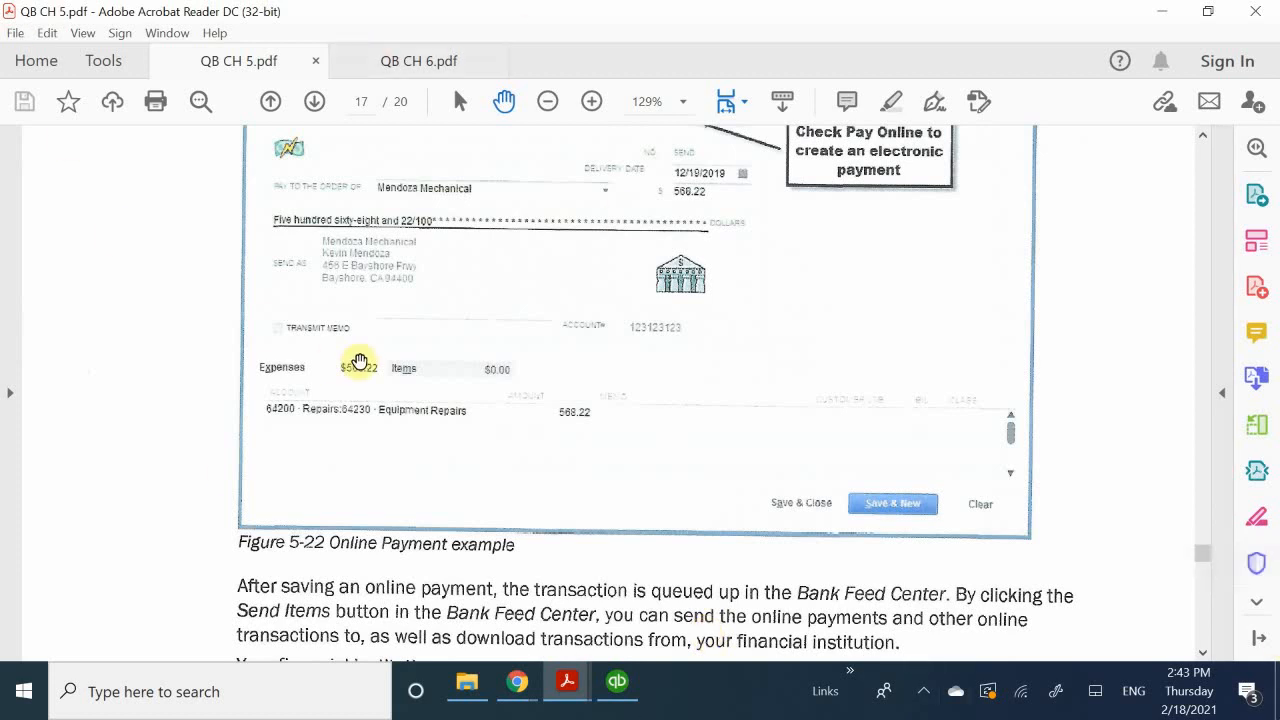
scroll(450, 457, "up", 8)
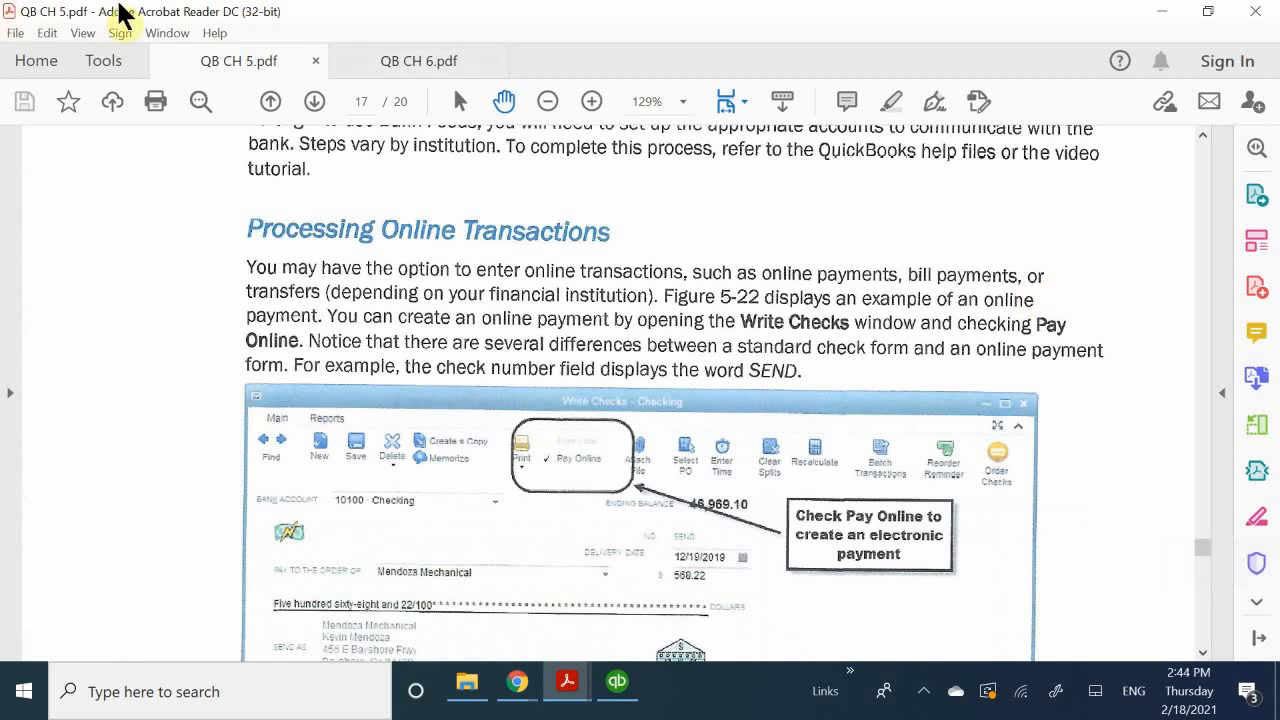
Revisit the bank feed sections on page 159 and read the Send Items instructions below Figure 5-22
scroll(505, 376, "up", 1)
scroll(505, 376, "up", 4)
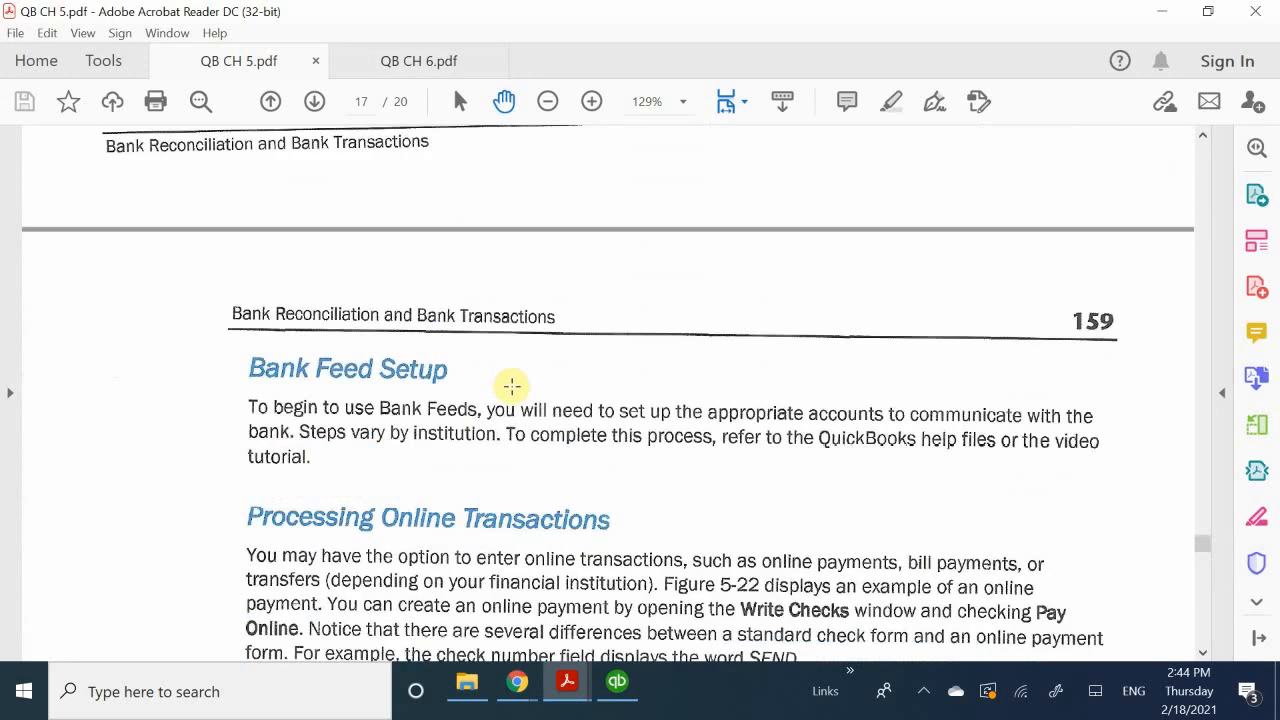
scroll(508, 378, "up", 5)
scroll(510, 385, "down", 12)
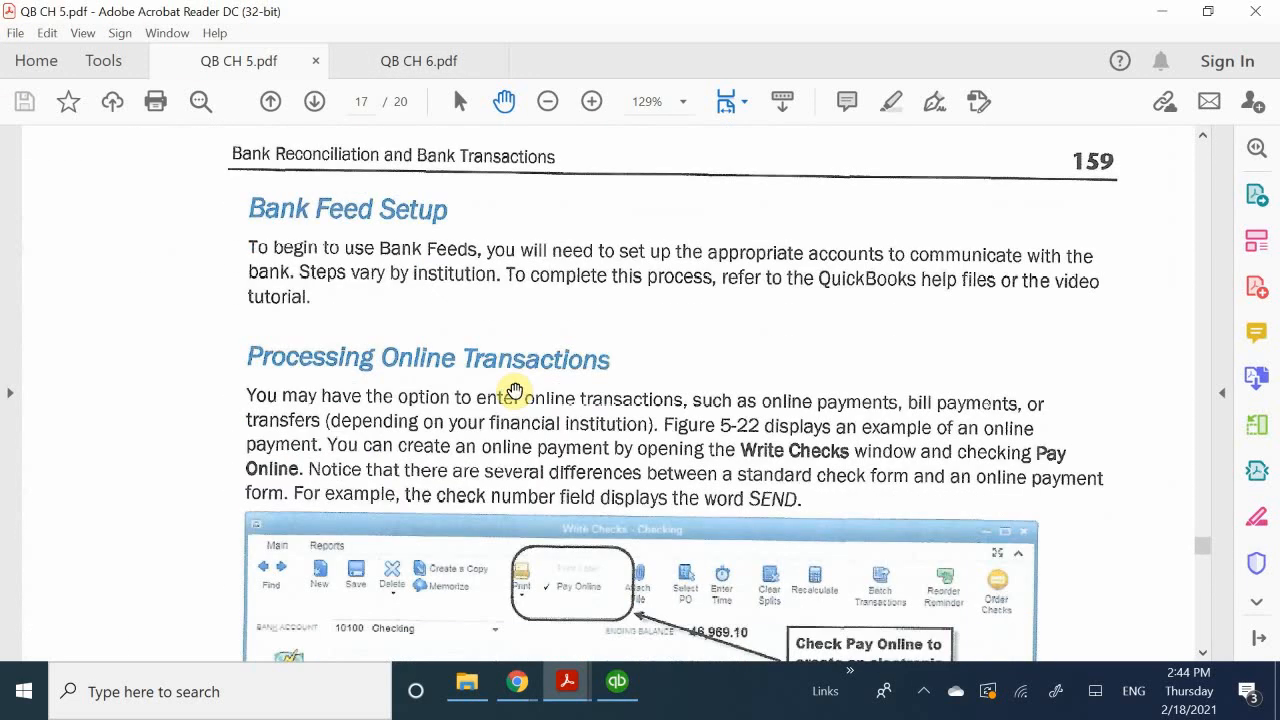
scroll(566, 430, "down", 5)
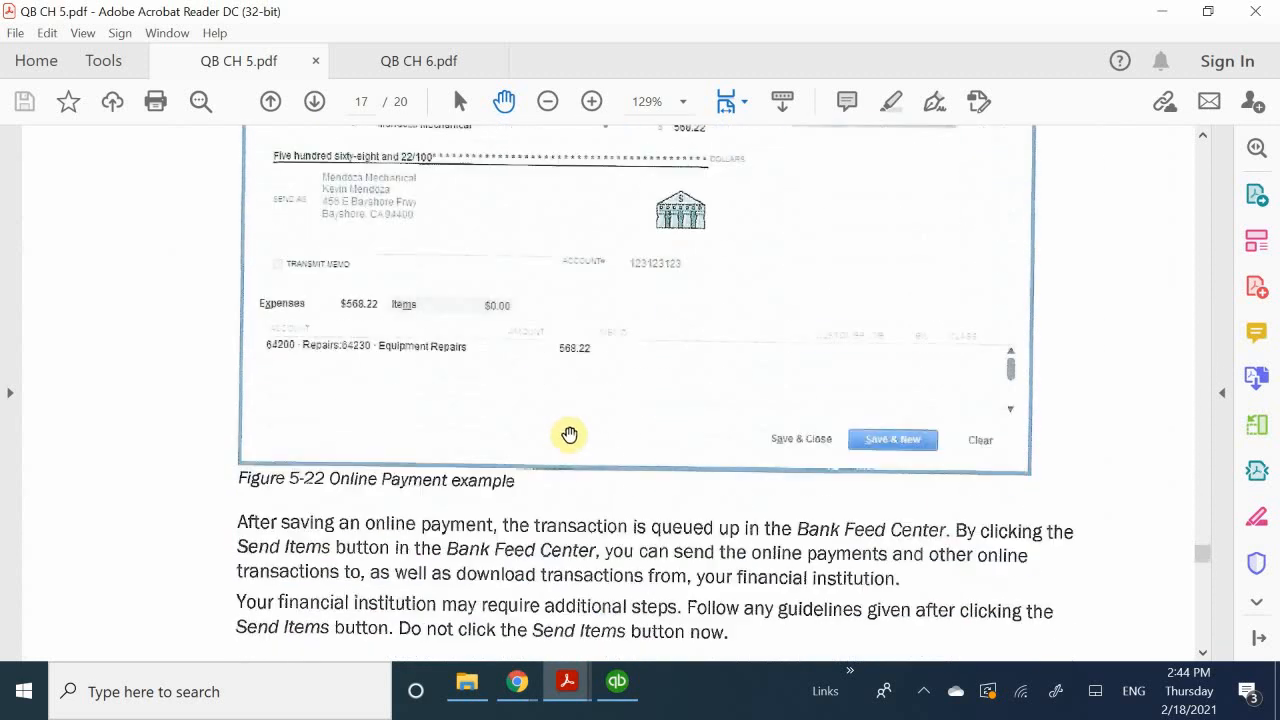
scroll(570, 437, "down", 9)
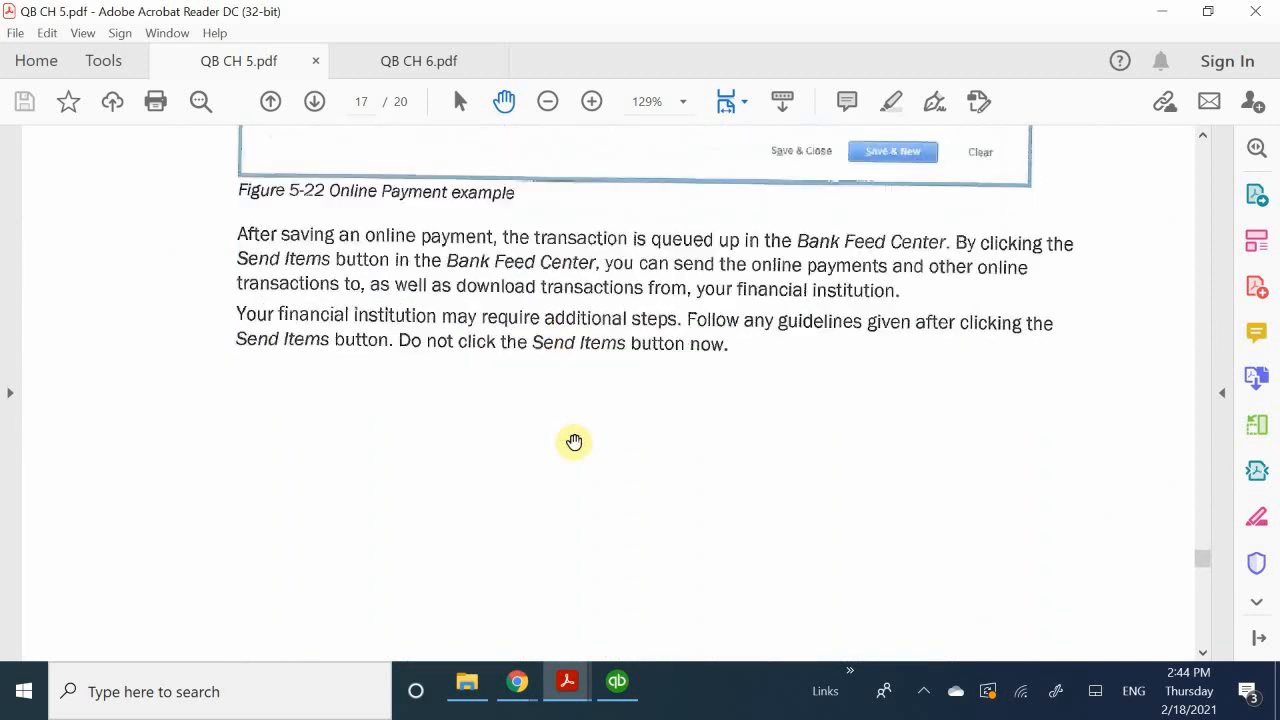
Examine the Bank Feeds Center in Figure 5-23 on page 160 and the first review question about the beginning balance
scroll(574, 442, "down", 4)
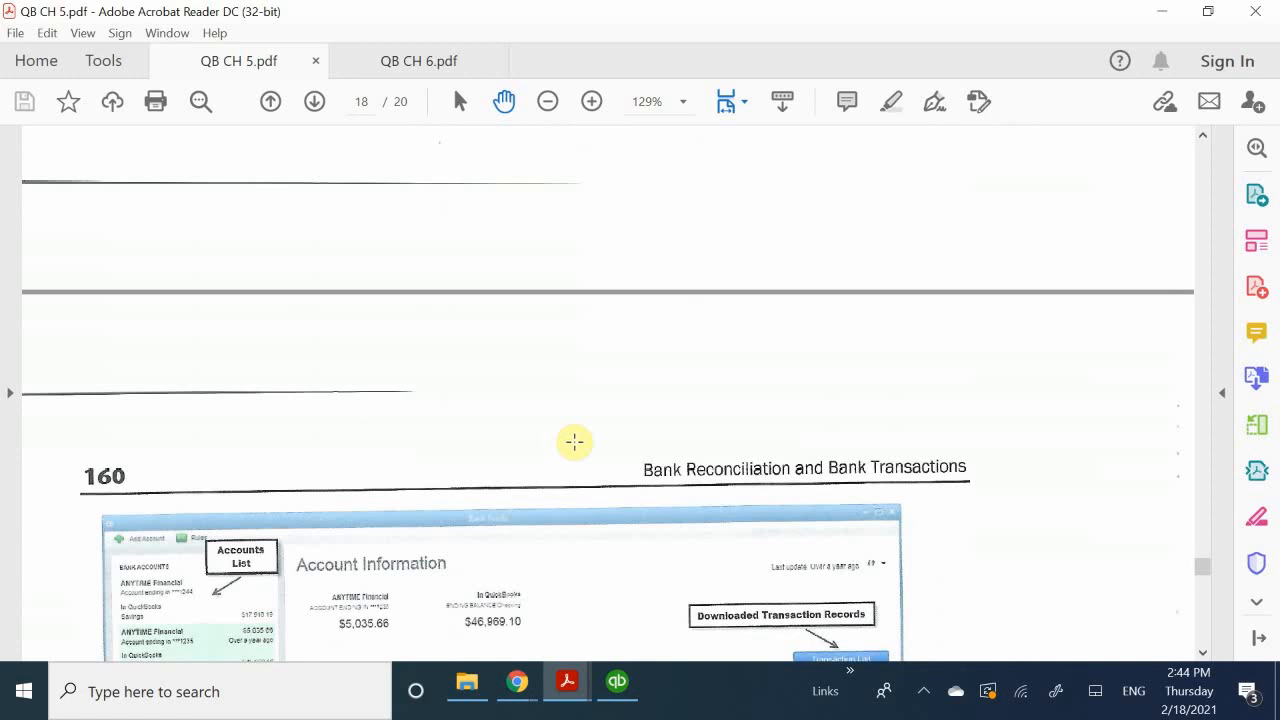
scroll(380, 396, "down", 5)
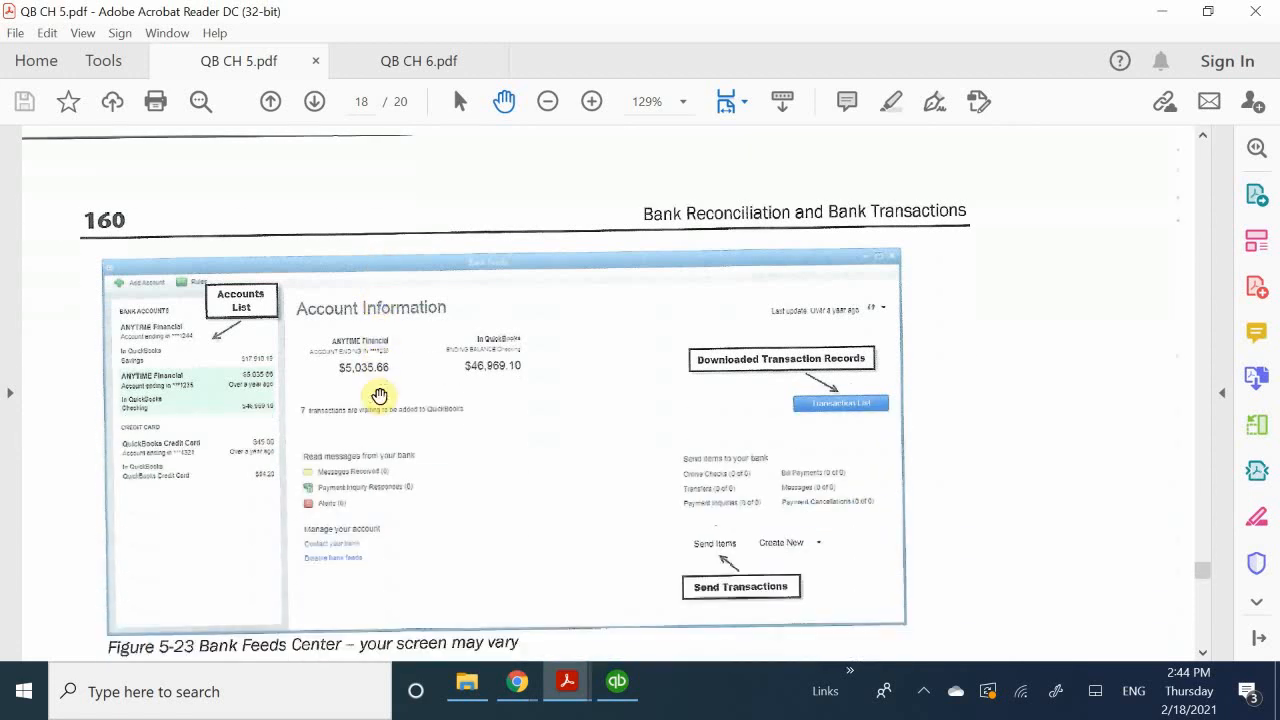
scroll(380, 396, "down", 2)
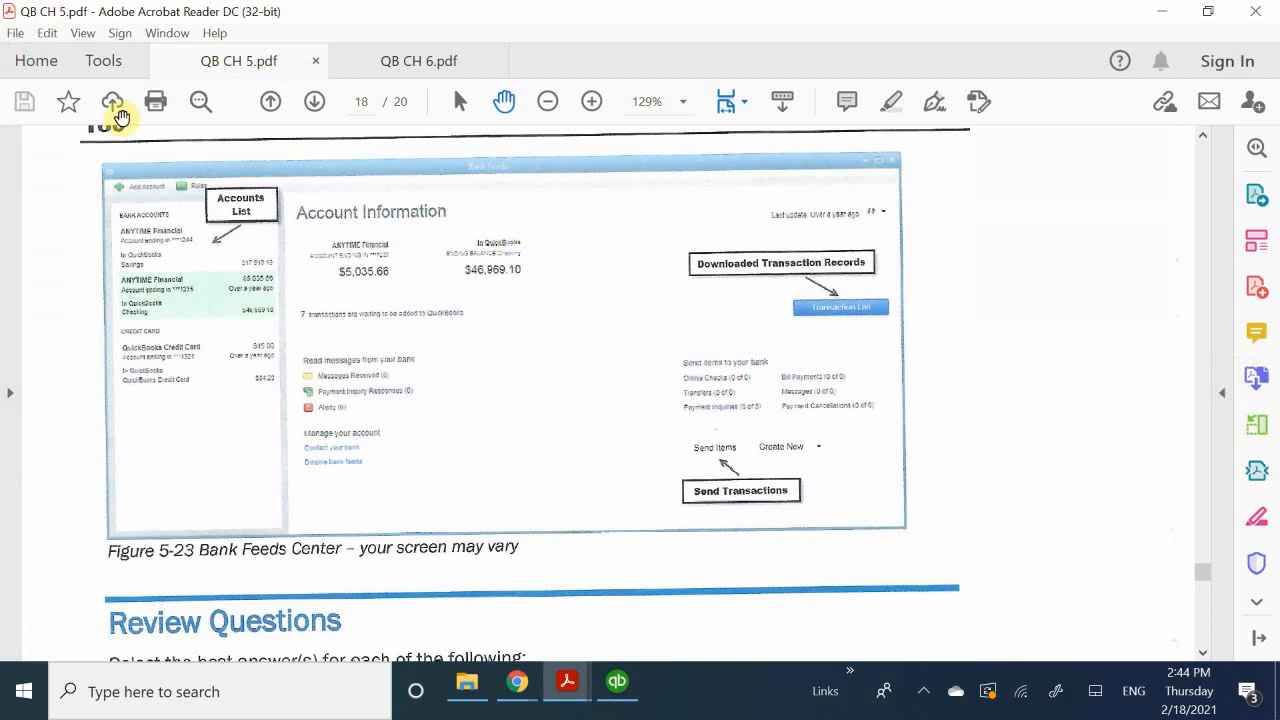
scroll(477, 357, "down", 4)
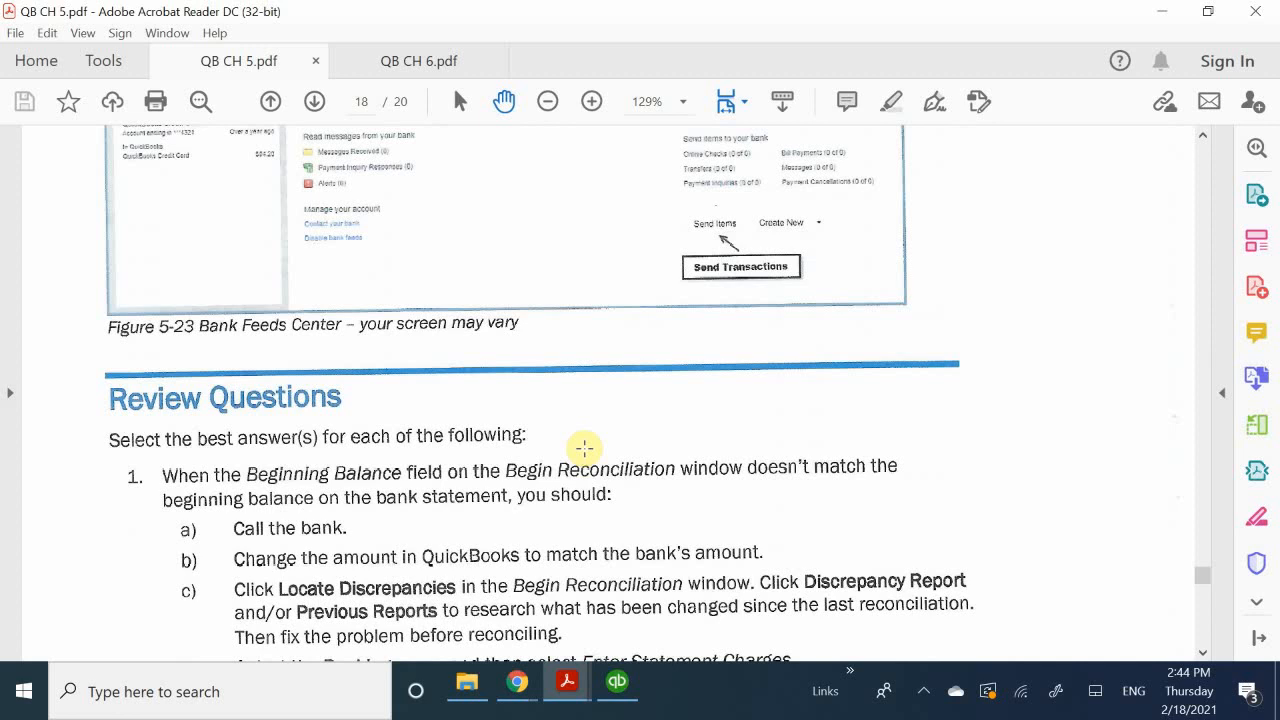
scroll(126, 440, "down", 1)
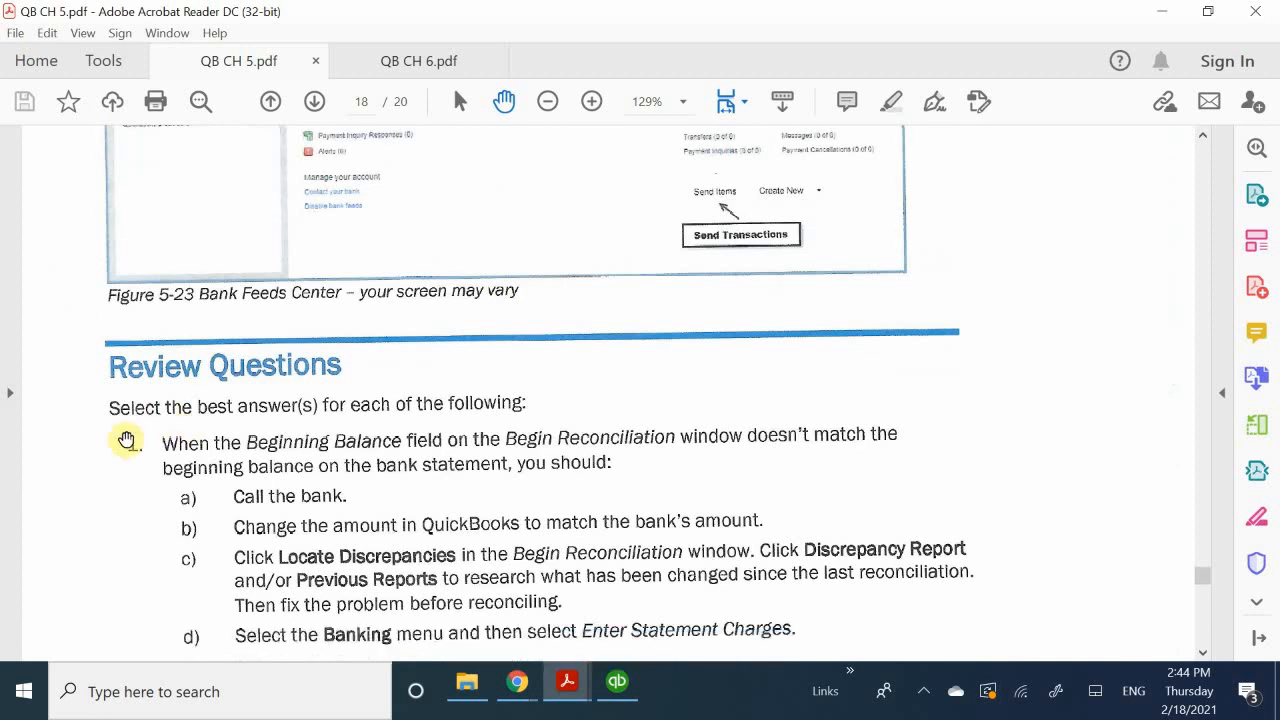
Read Chapter 5 review questions 1 and 2 on beginning balance mismatches and entering bank service charges, including all answer choices
scroll(126, 440, "down", 2)
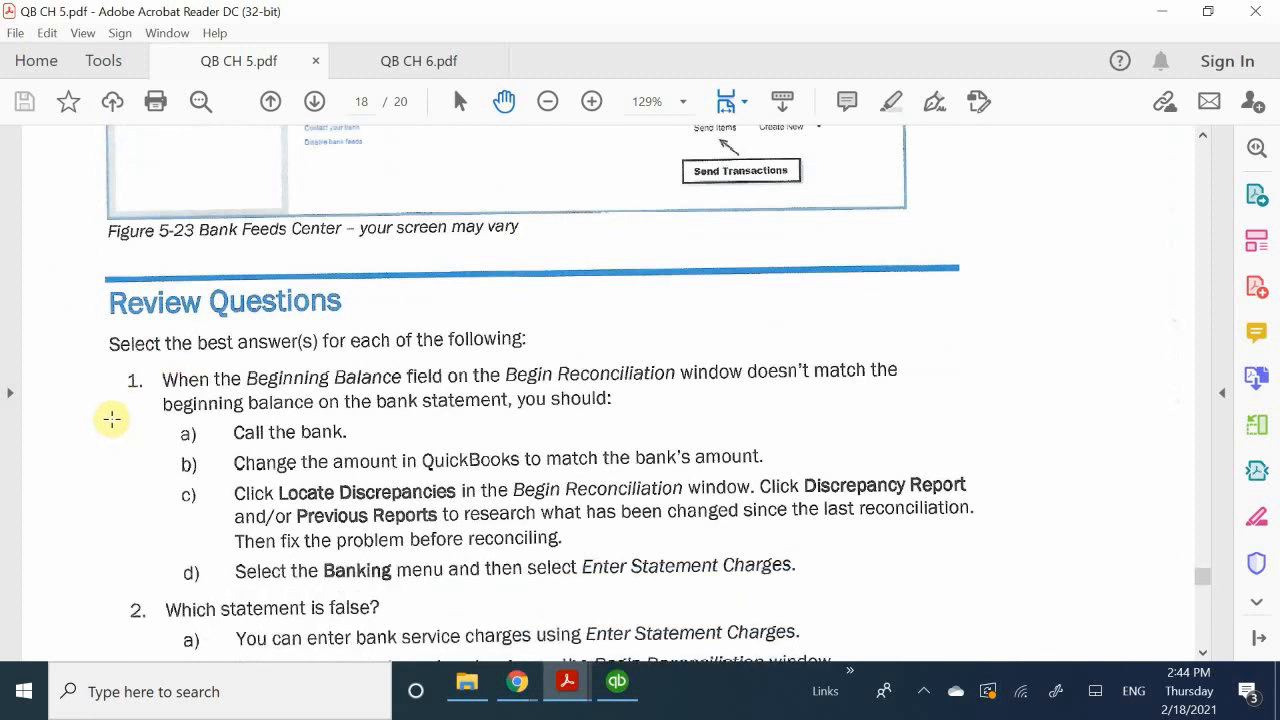
scroll(111, 419, "down", 1)
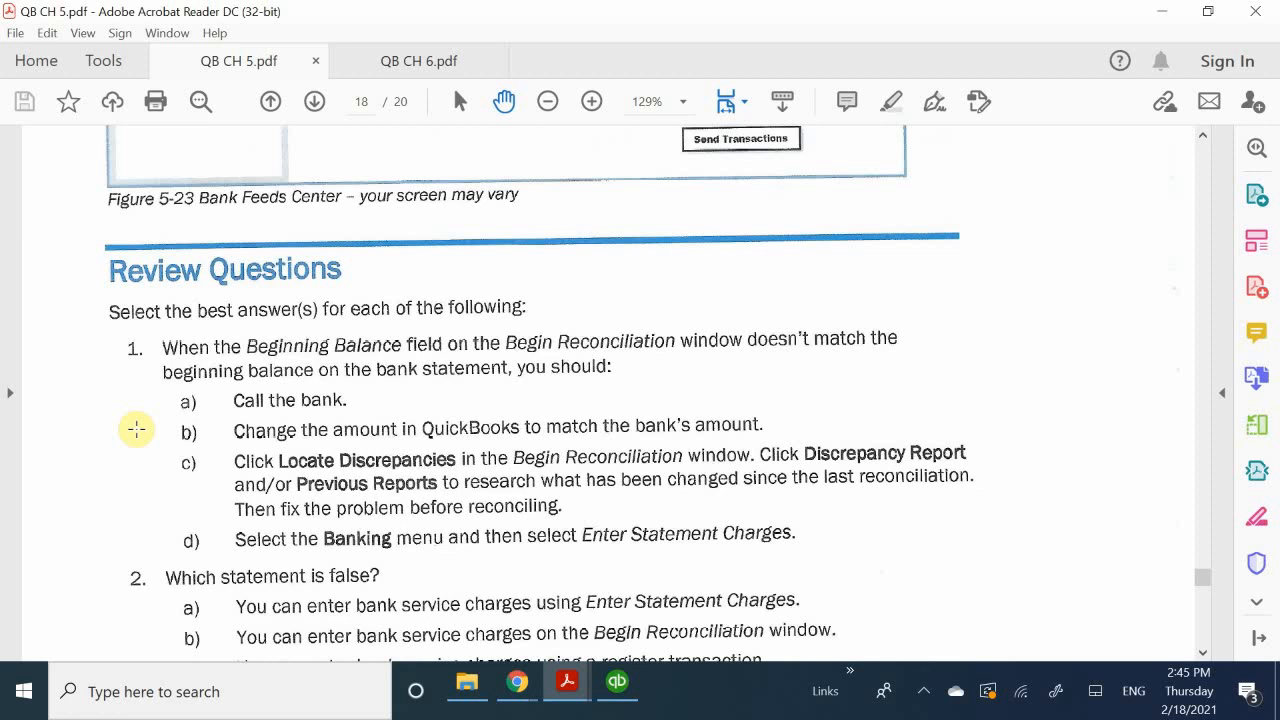
scroll(140, 435, "down", 1)
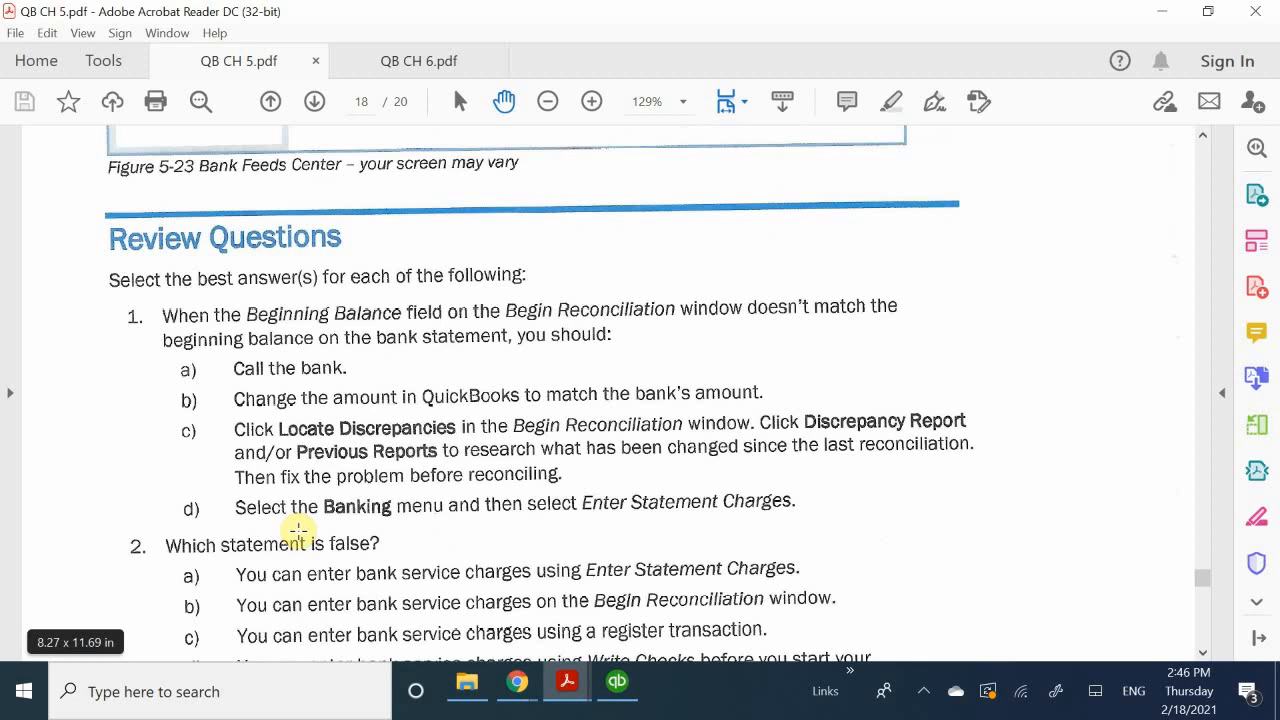
scroll(134, 460, "down", 1)
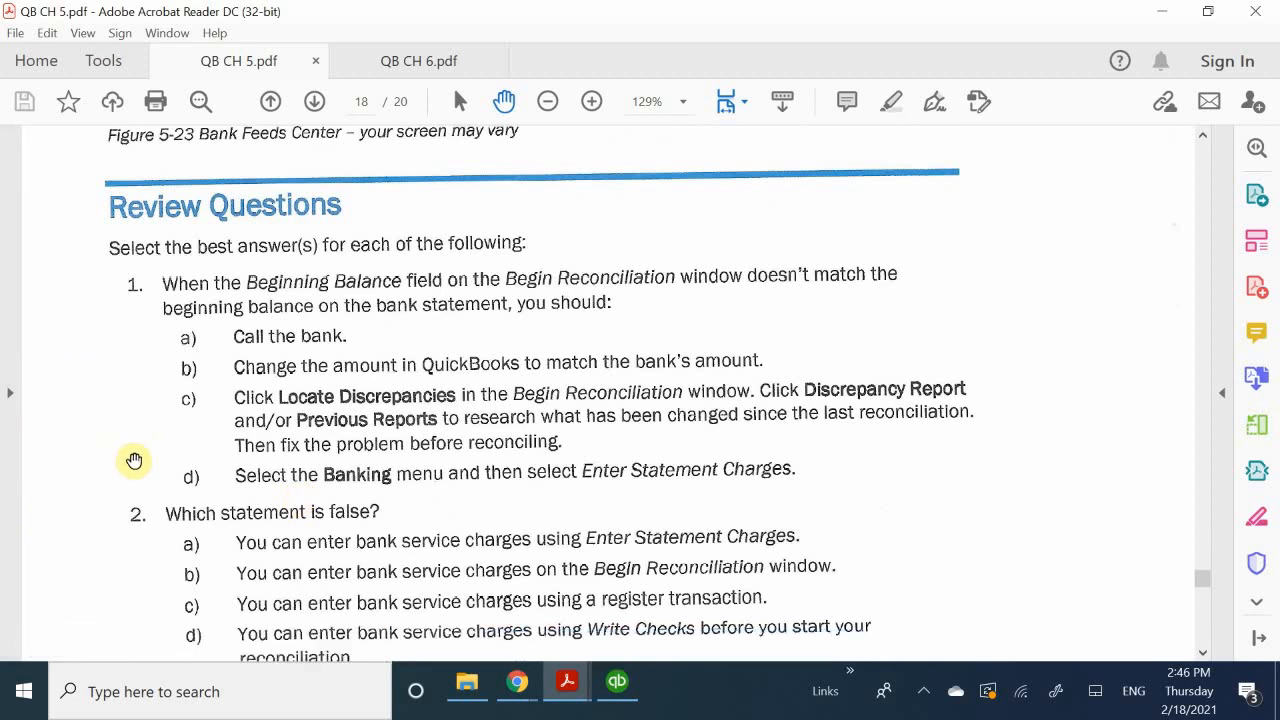
scroll(134, 460, "down", 4)
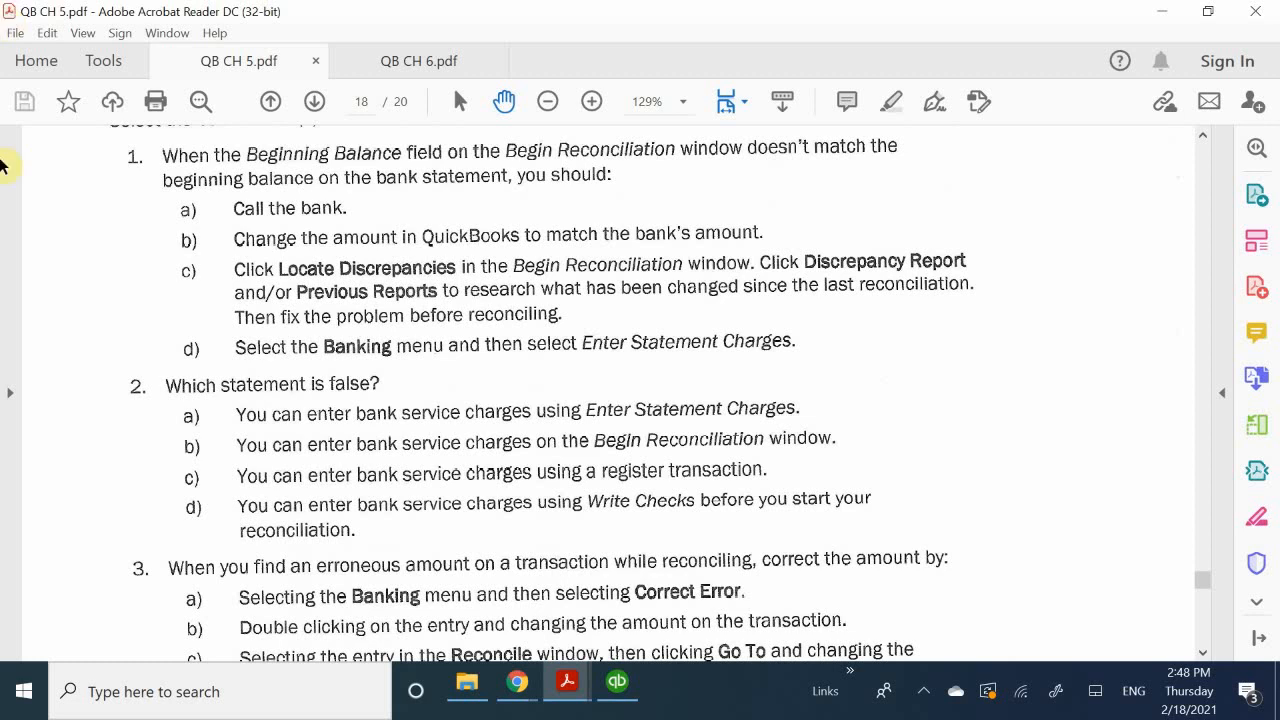
Read review questions 3 to 5 on correcting erroneous amounts, voiding a check from a closed period, and the Reconcile window's columns
scroll(240, 495, "down", 3)
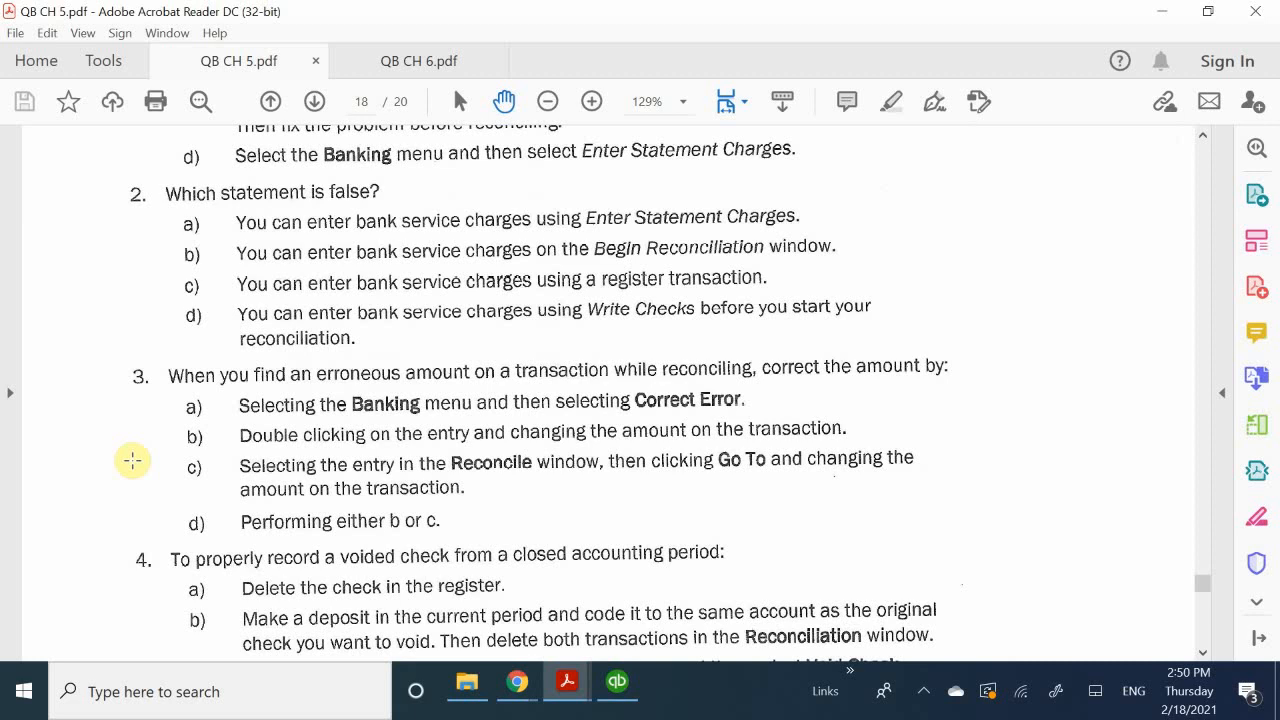
scroll(134, 470, "down", 4)
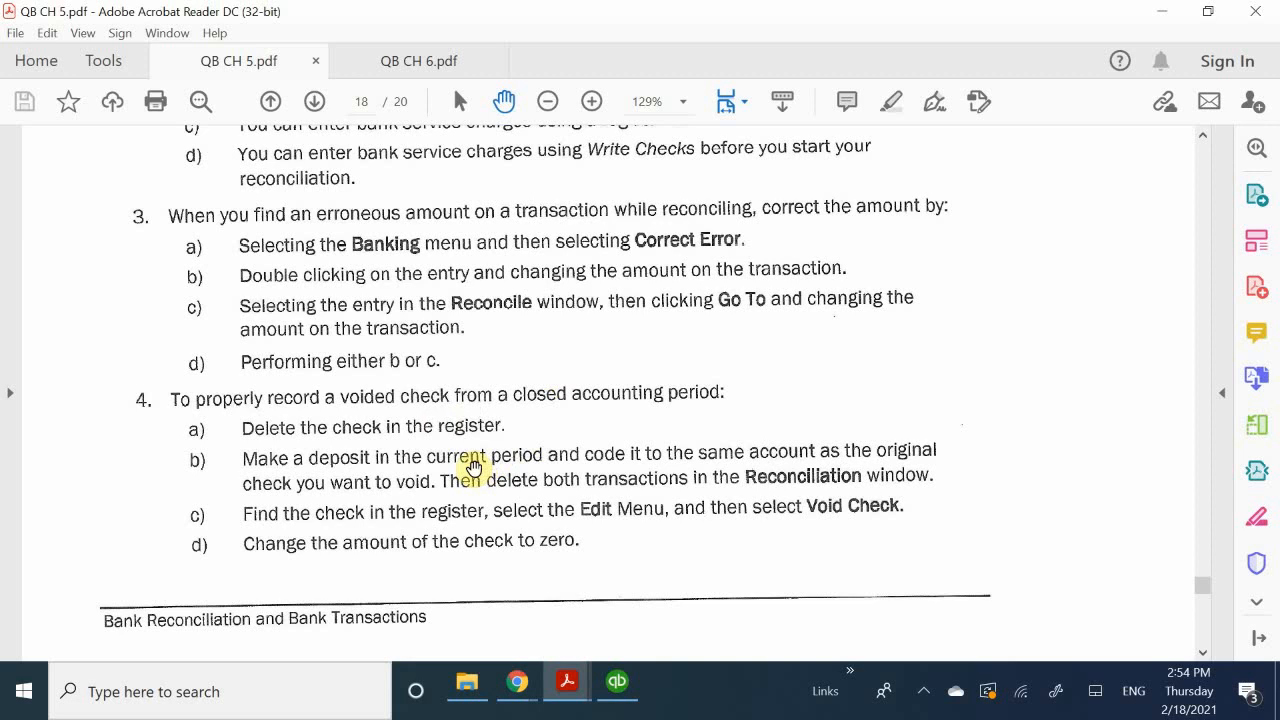
scroll(293, 503, "down", 8)
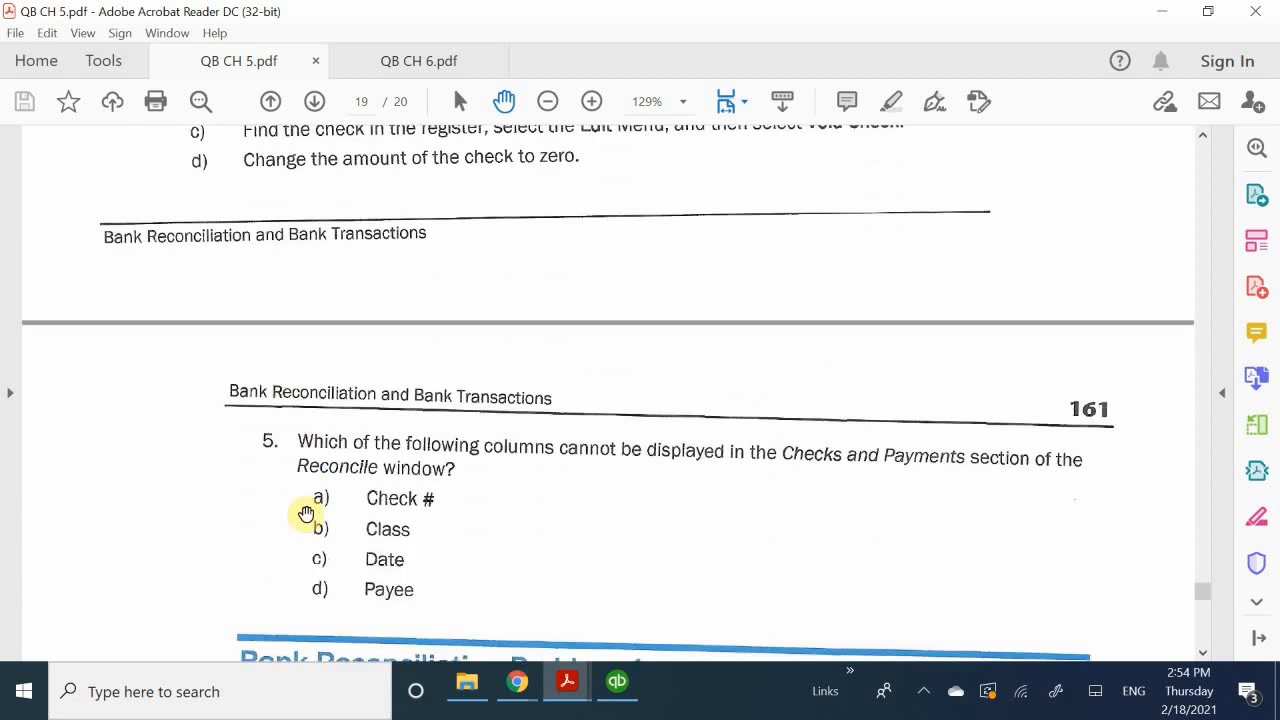
scroll(190, 486, "down", 1)
scroll(190, 487, "up", 1)
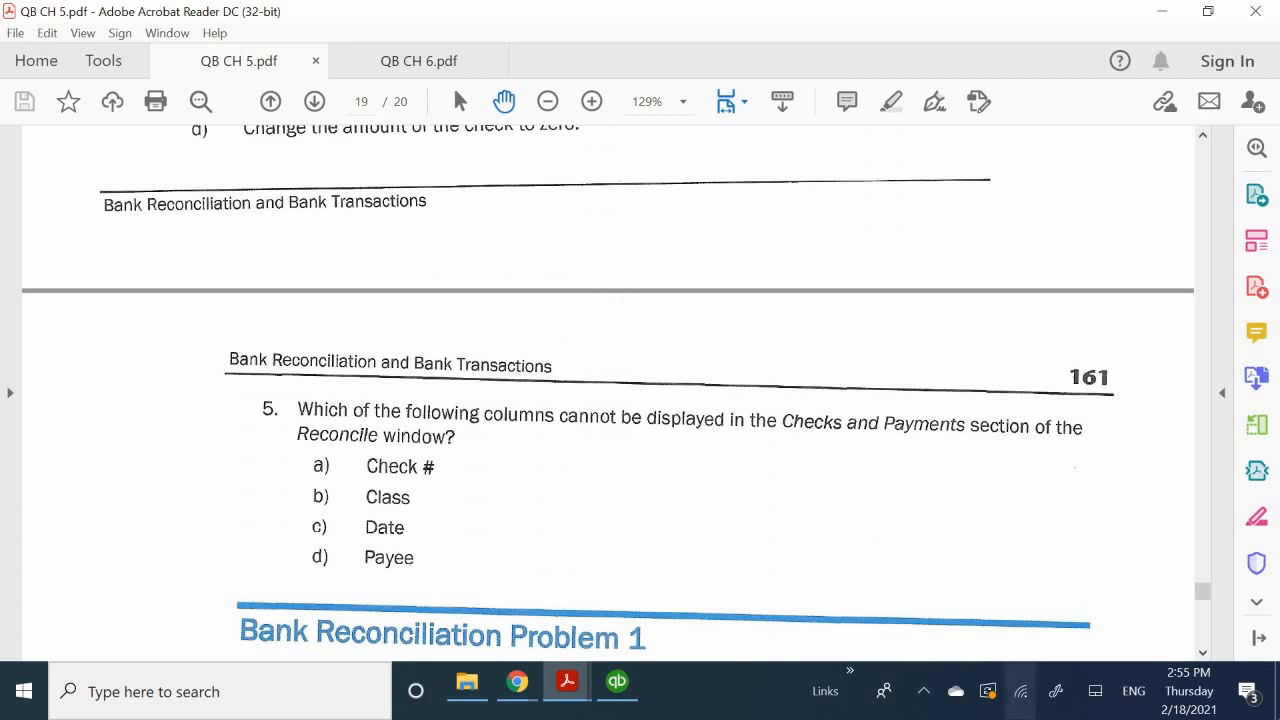
left_click(922, 691)
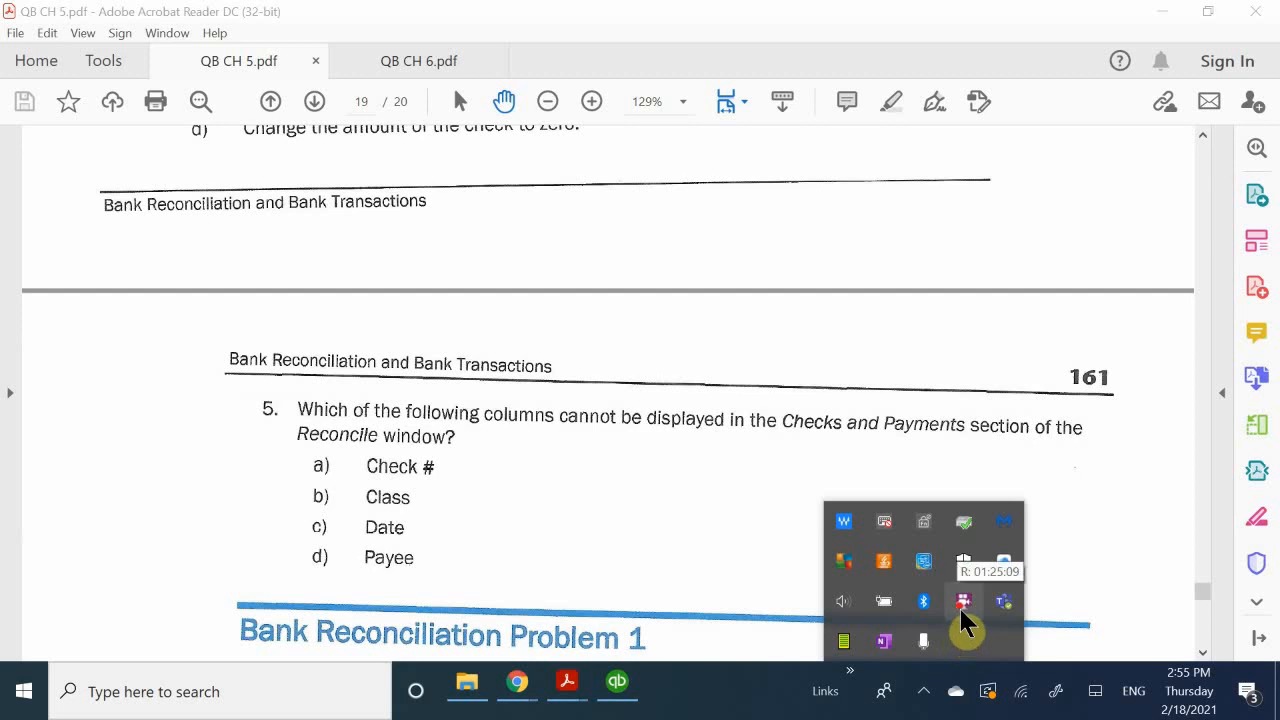
right_click(965, 603)
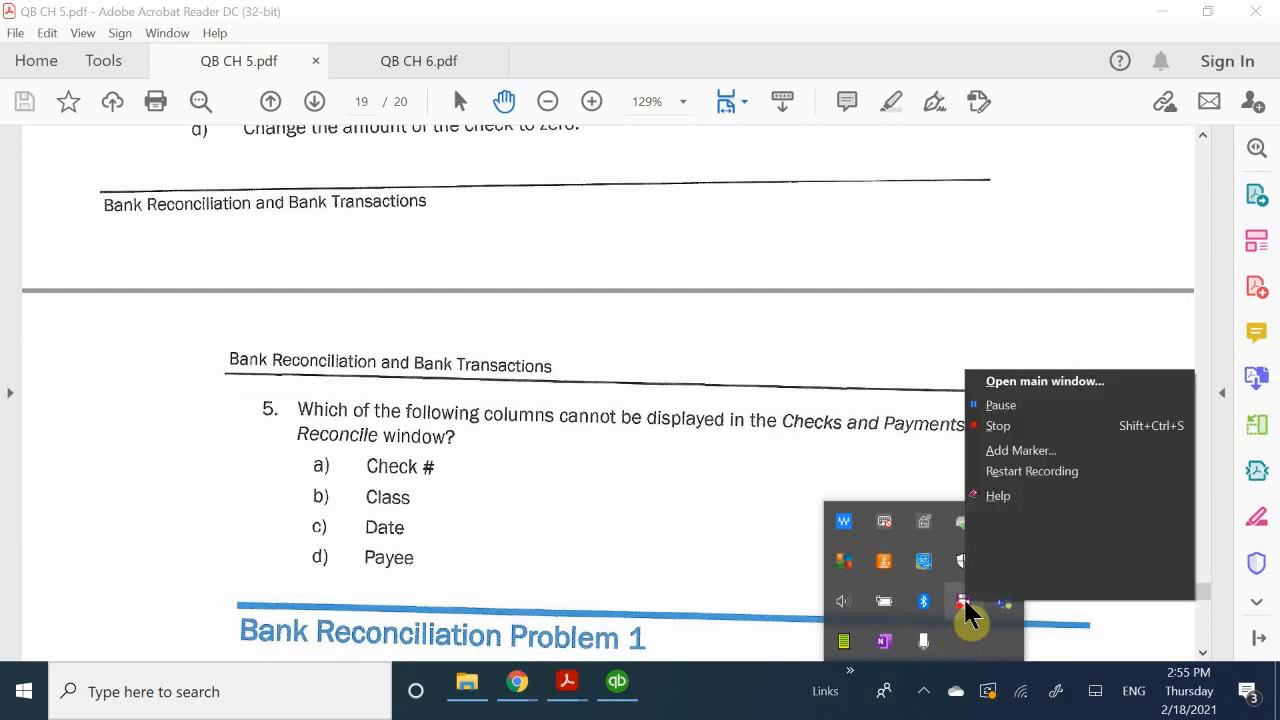